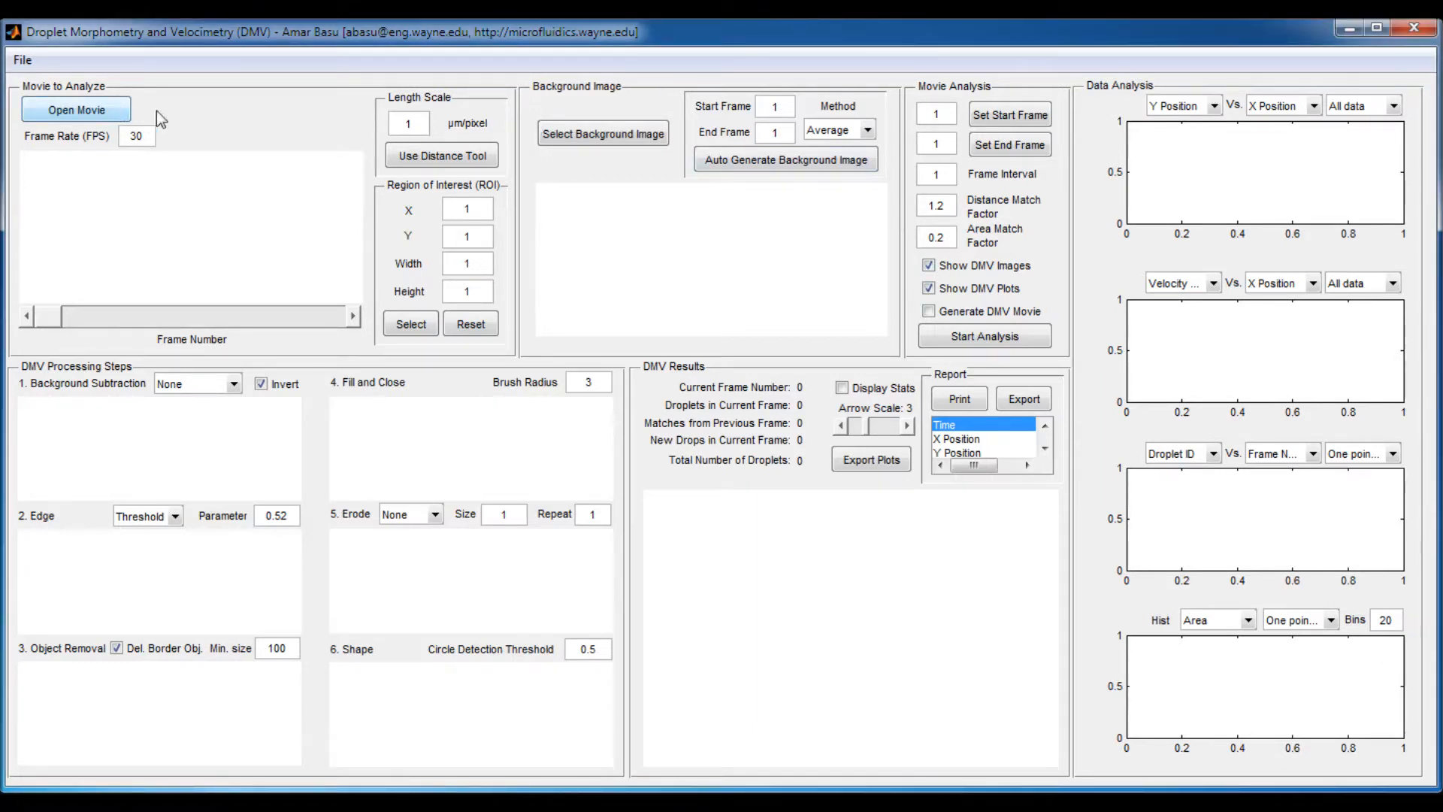
# - Open the movie fluigent.avi from the DMV-Example folder for analysis
pyautogui.click(107, 111)
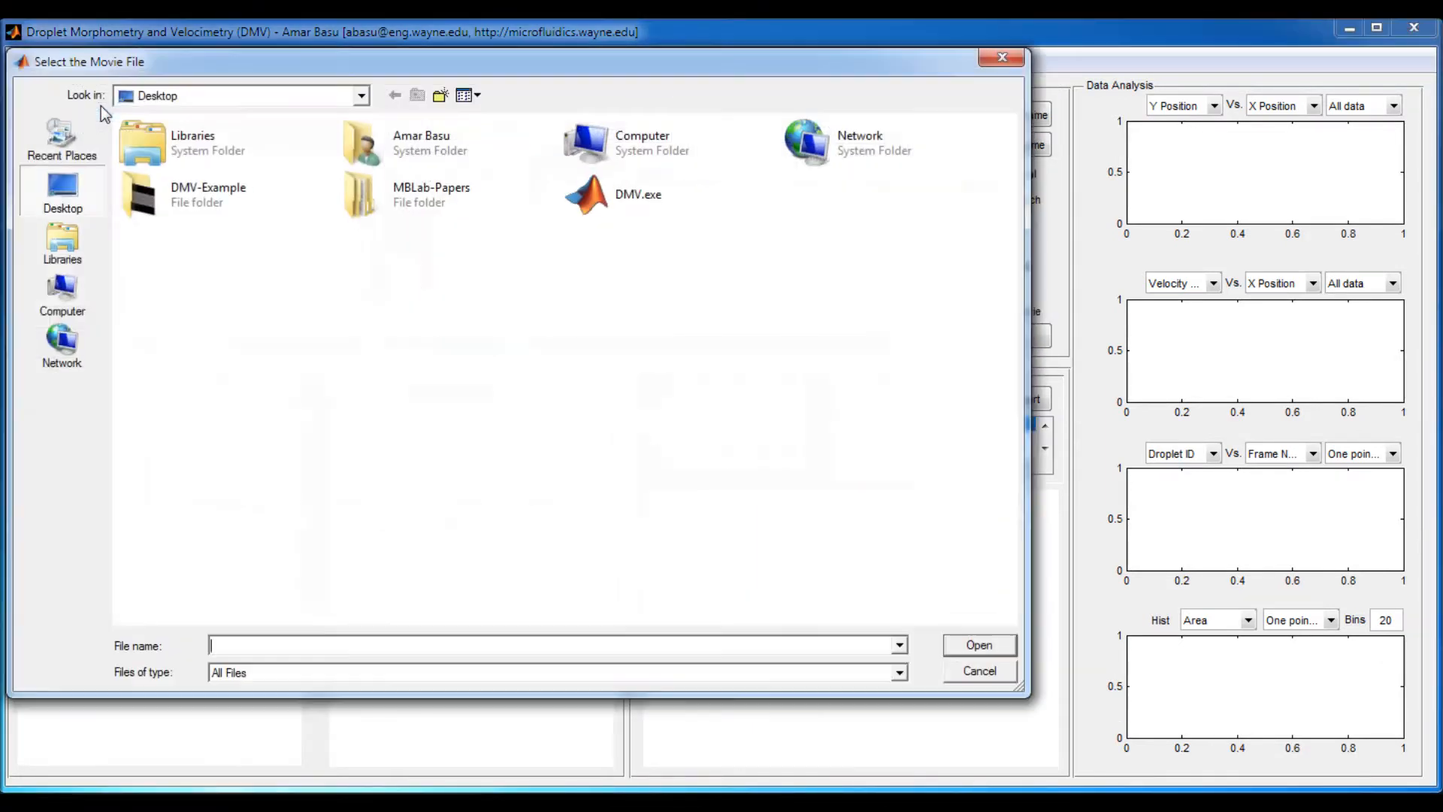
pyautogui.doubleClick(200, 203)
pyautogui.doubleClick(171, 191)
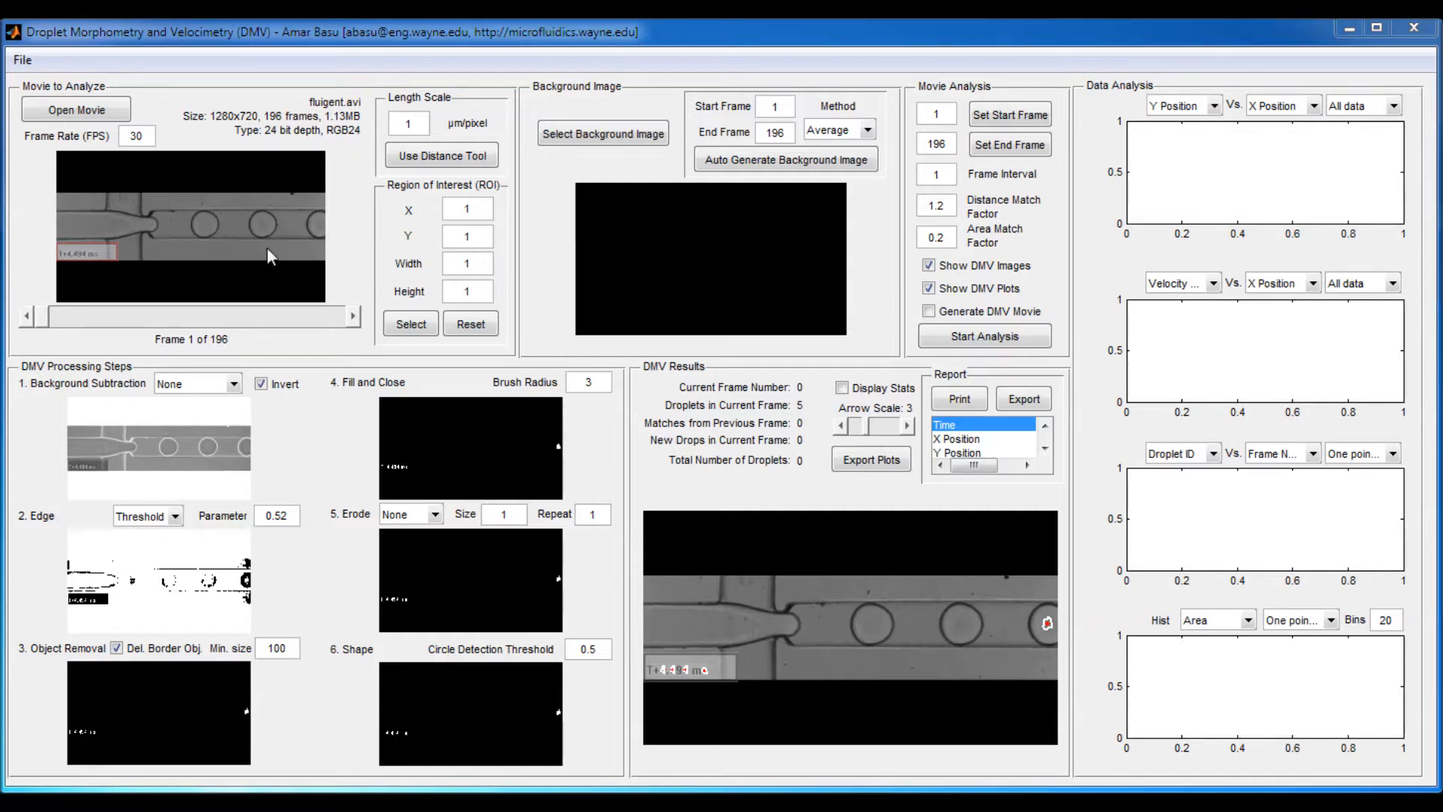
# - Browse forward and back through the movie frames to examine droplet motion and detection, and return to frame 1
pyautogui.click(355, 318)
pyautogui.click(355, 318)
pyautogui.click(354, 317)
pyautogui.click(354, 318)
pyautogui.click(354, 318)
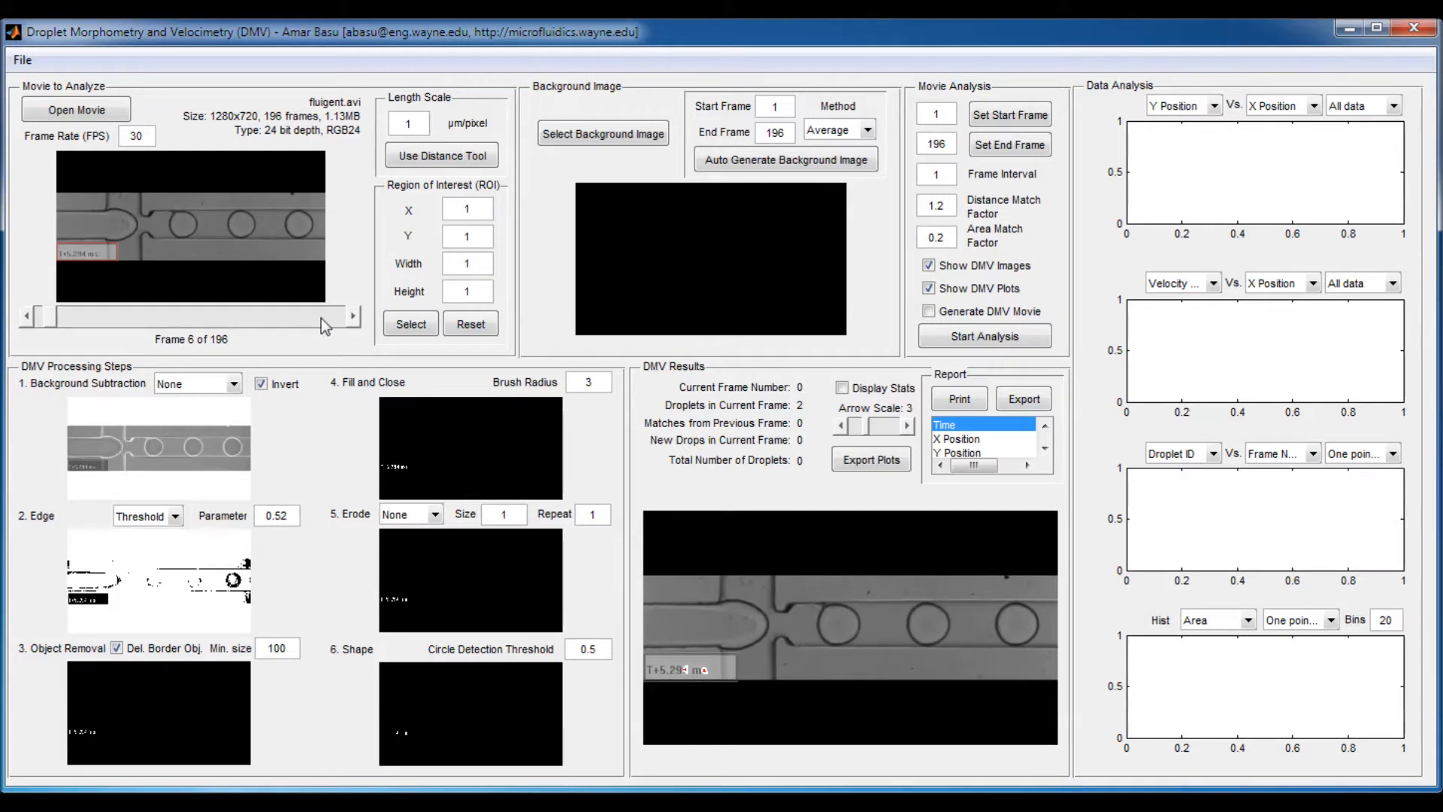
pyautogui.click(322, 318)
pyautogui.click(321, 318)
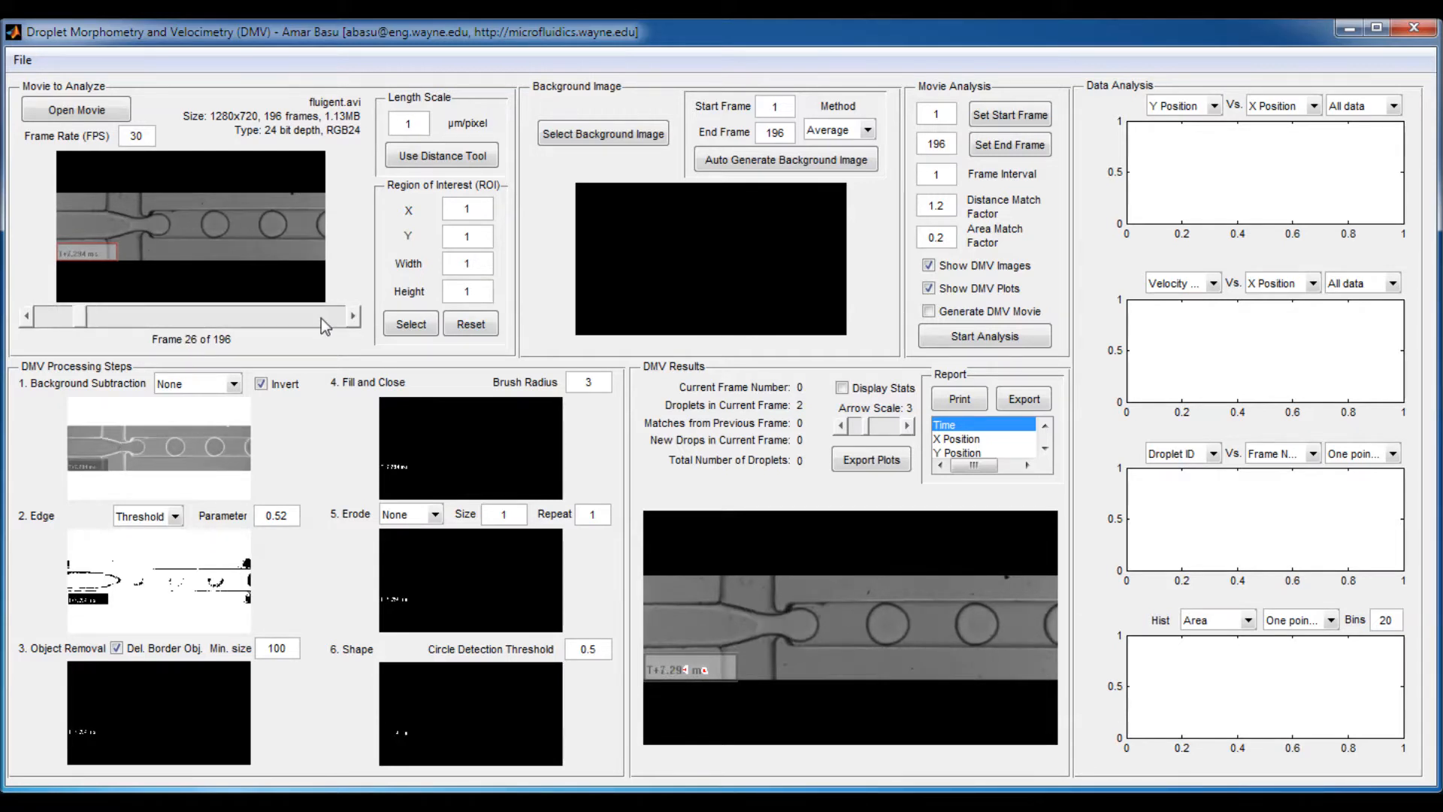
pyautogui.click(321, 317)
pyautogui.click(321, 318)
pyautogui.click(57, 314)
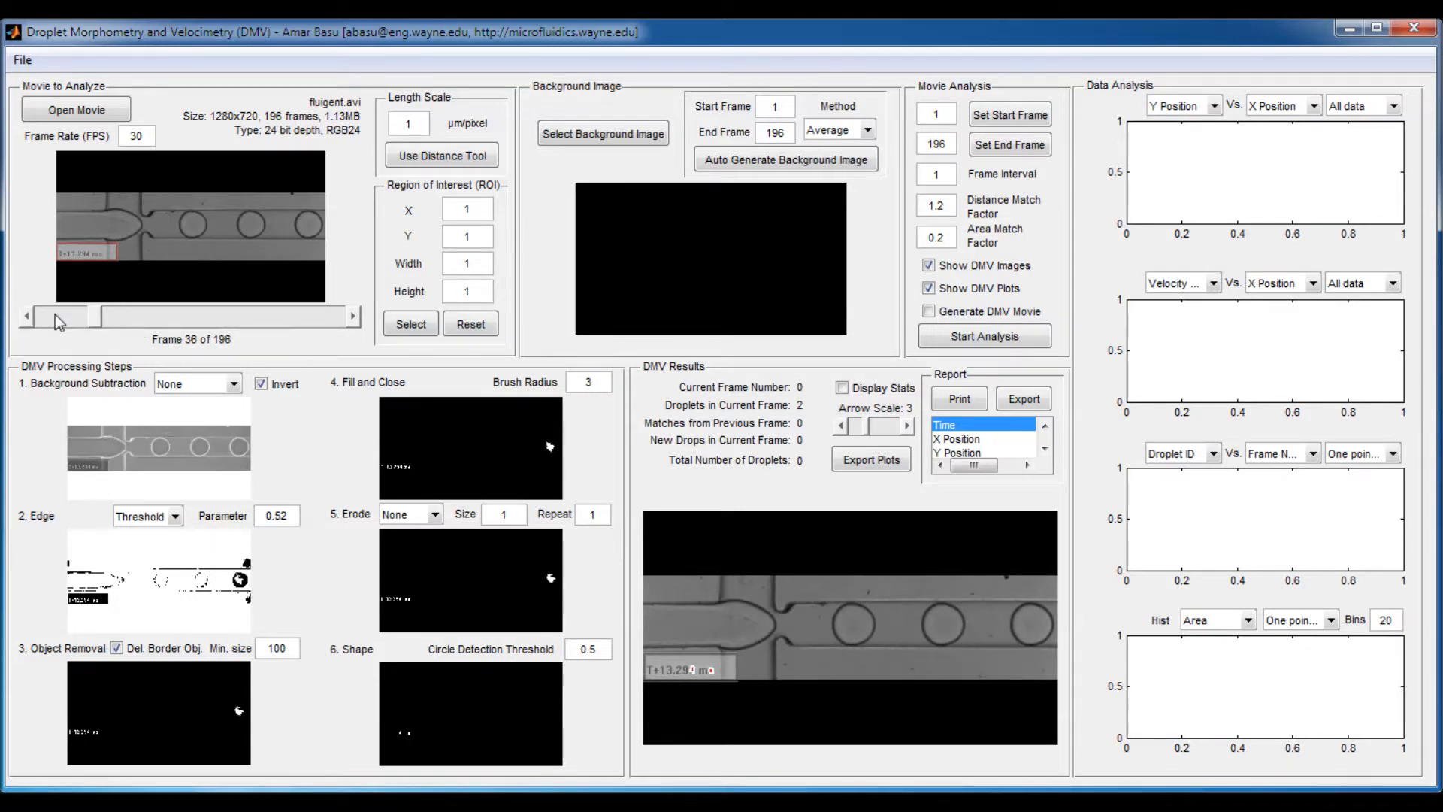
pyautogui.click(56, 314)
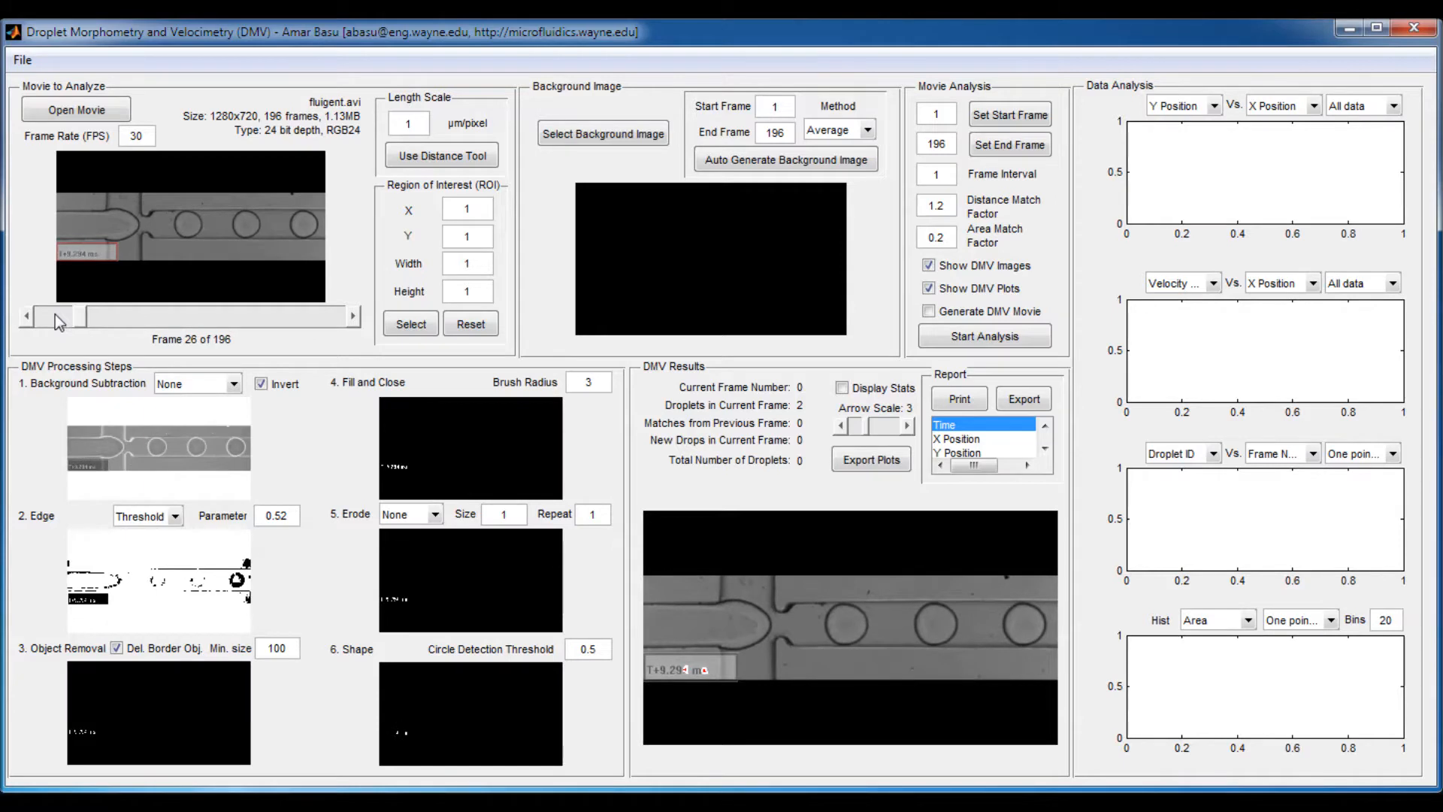
pyautogui.moveTo(82, 321); pyautogui.dragTo(41, 318)
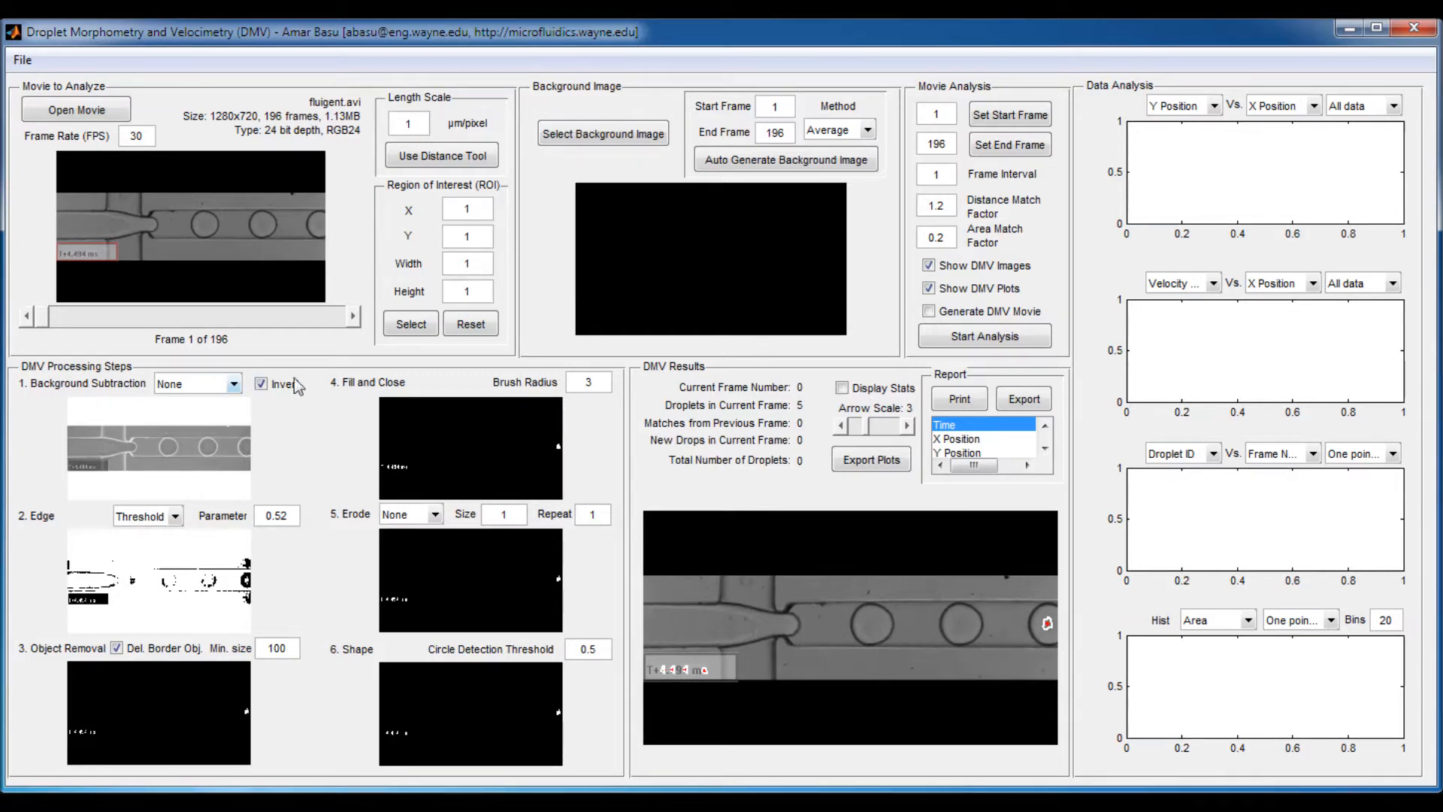
# - Crop the region of interest to a single droplet and reset it to the full frame
pyautogui.click(412, 323)
pyautogui.moveTo(227, 231)
pyautogui.mouseDown()
pyautogui.moveTo(246, 255)
pyautogui.moveTo(237, 248)
pyautogui.mouseUp()
pyautogui.doubleClick(211, 227)
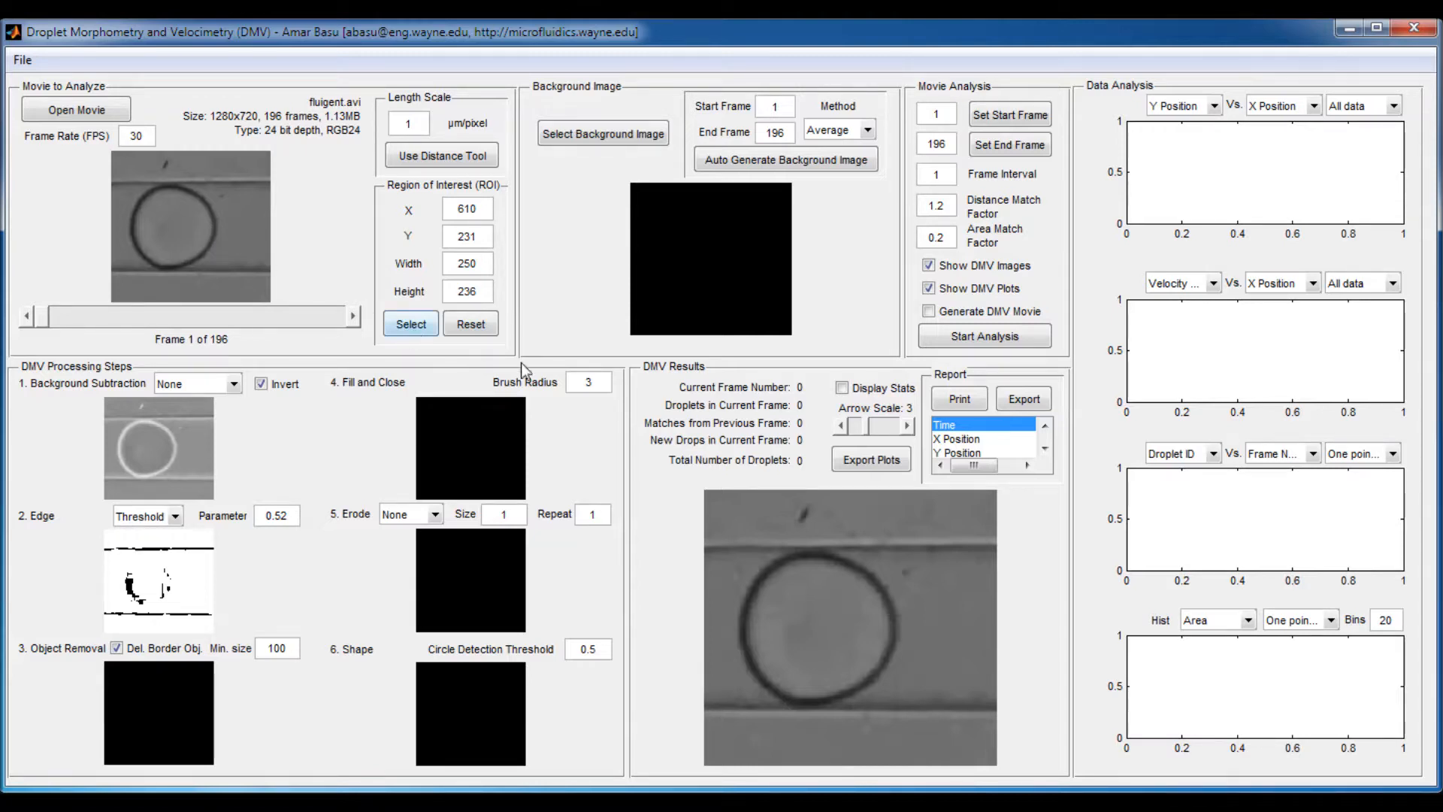
pyautogui.click(481, 327)
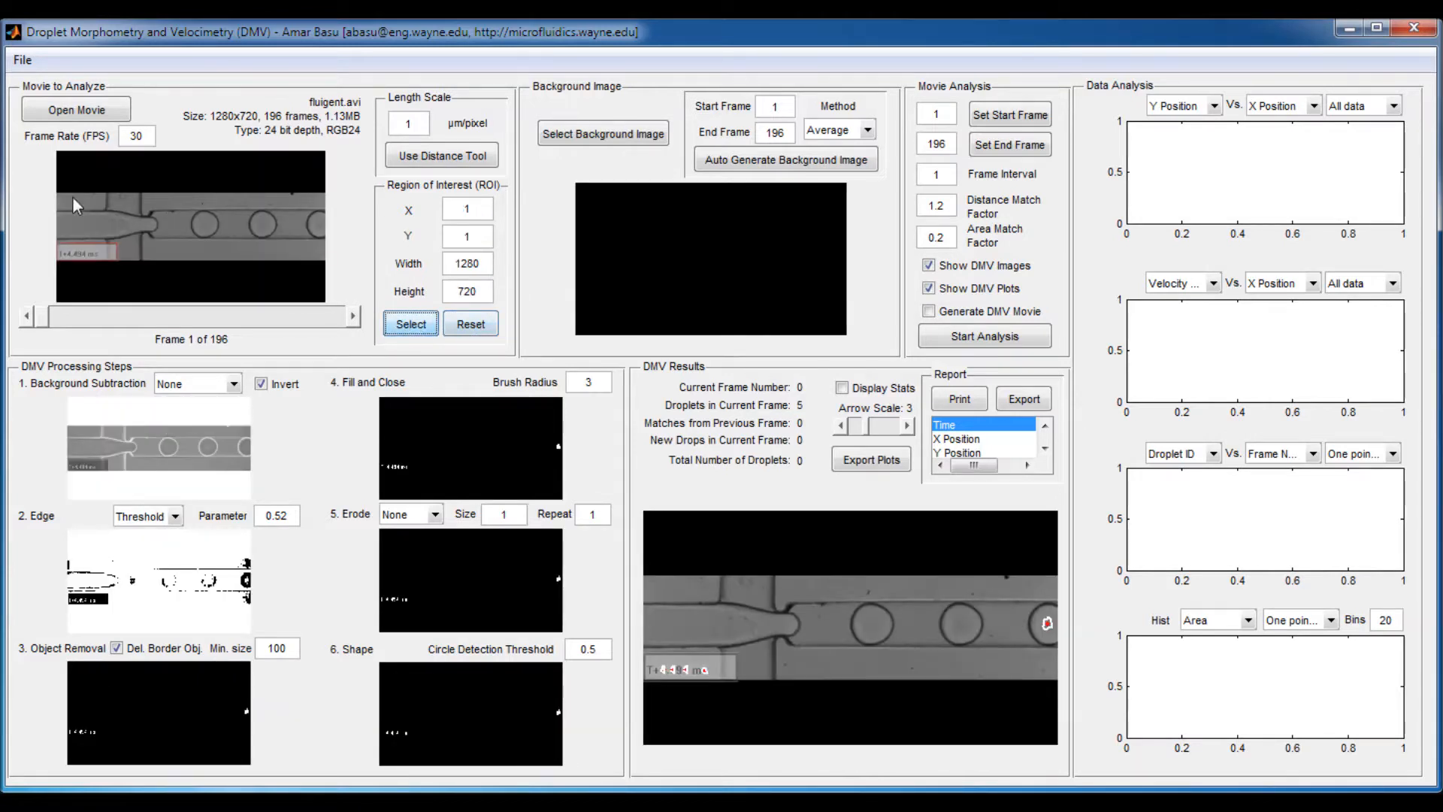
# - Crop the region of interest to the full-width channel strip, at about X 1, Y 207, width 1279 and height 307
pyautogui.moveTo(58, 193); pyautogui.dragTo(359, 259)
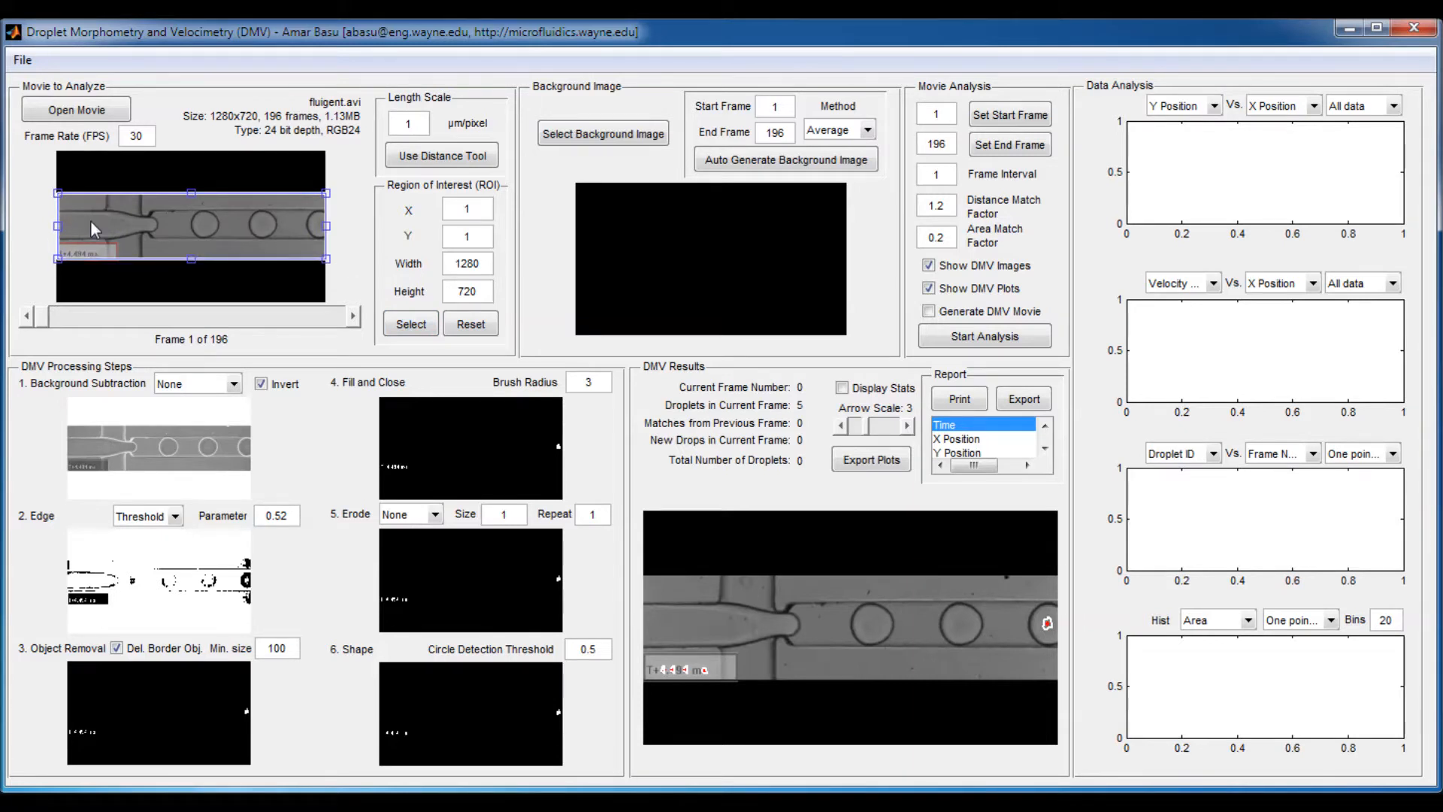
pyautogui.moveTo(60, 227); pyautogui.dragTo(45, 227)
pyautogui.moveTo(188, 194); pyautogui.dragTo(189, 194)
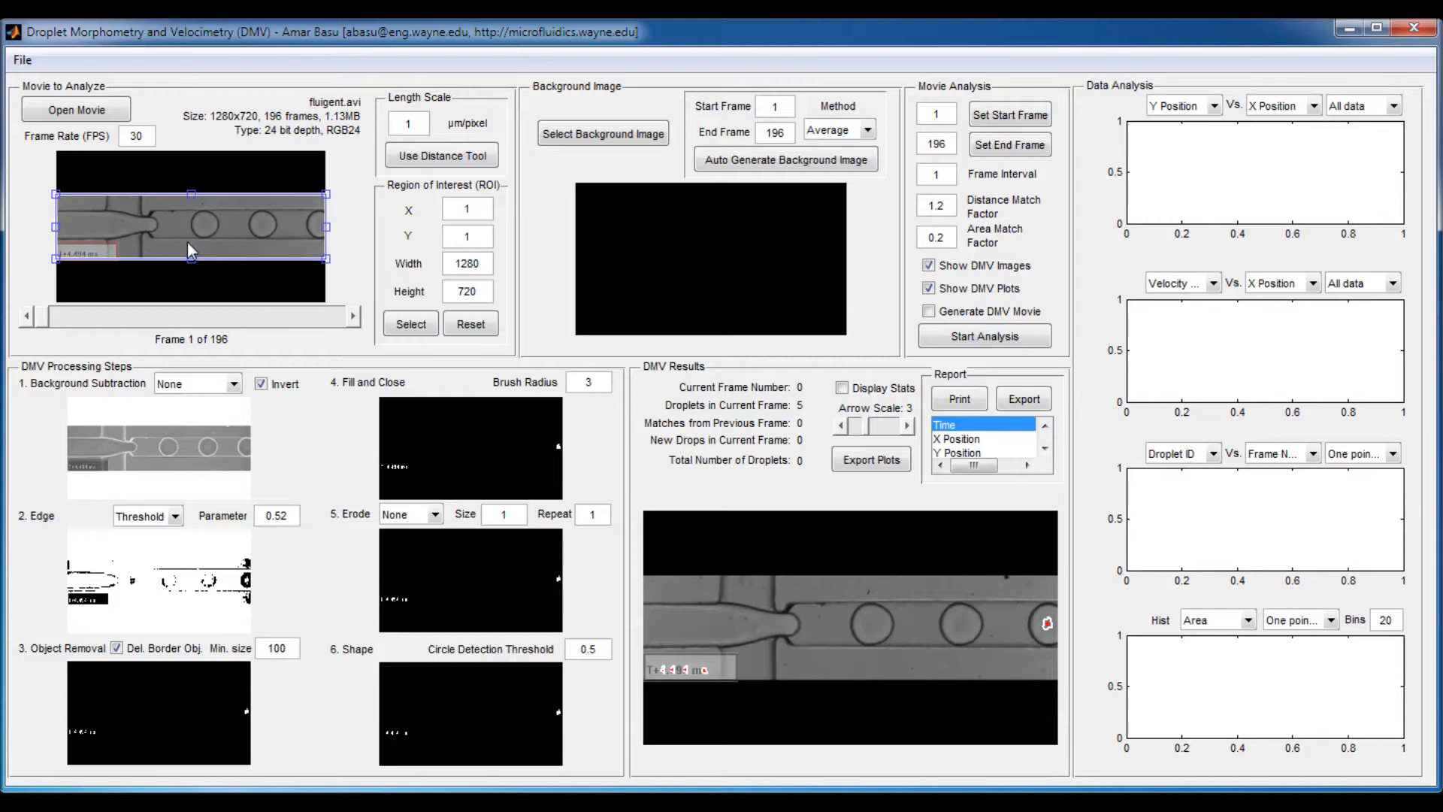
pyautogui.moveTo(191, 259); pyautogui.dragTo(191, 255)
pyautogui.doubleClick(191, 238)
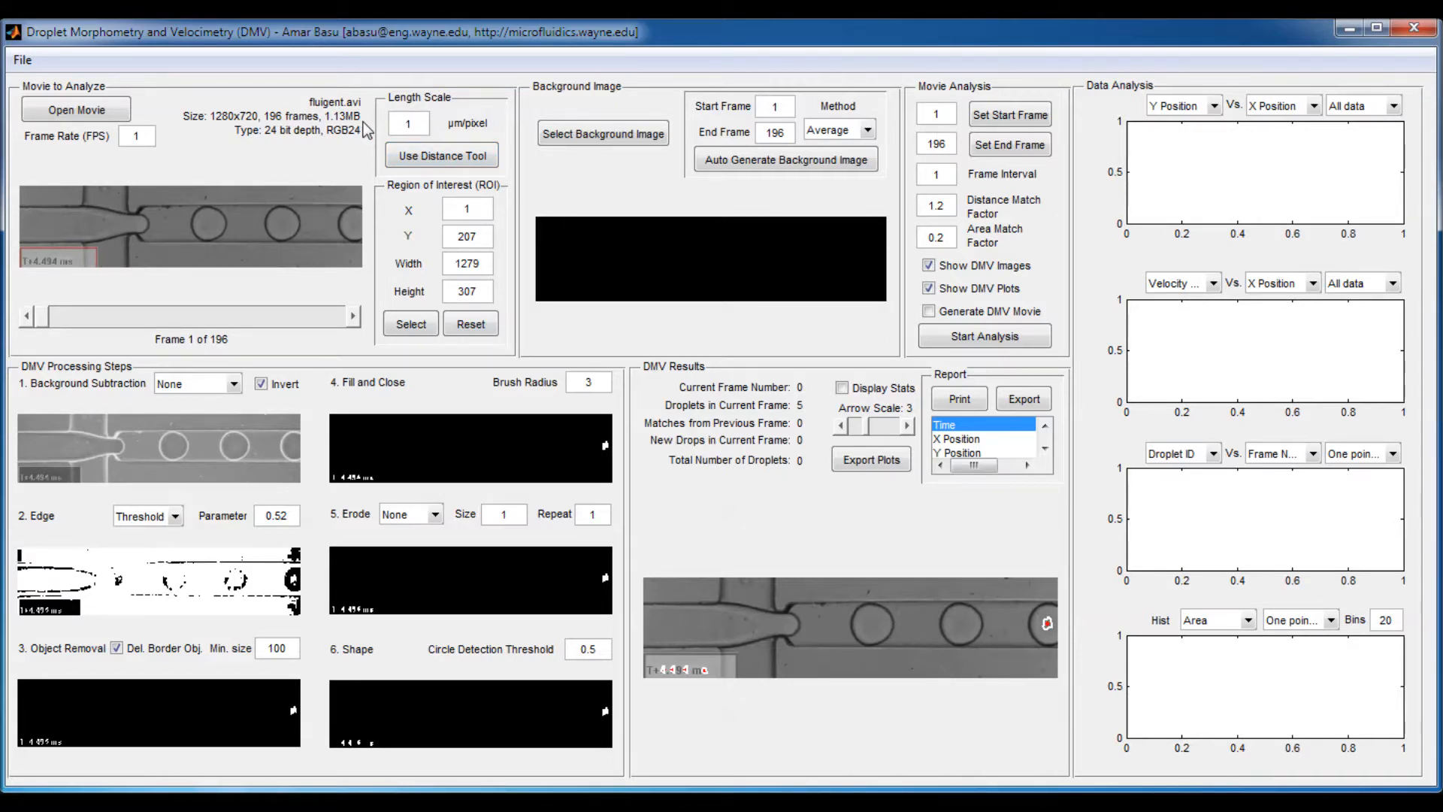
# - Set the movie's frame rate to 5000 FPS
pyautogui.doubleClick(136, 137)
pyautogui.write('5000')
# - Measure the channel's width with the distance tool and set the length scale to 0.74 µm/pixel
pyautogui.click(447, 156)
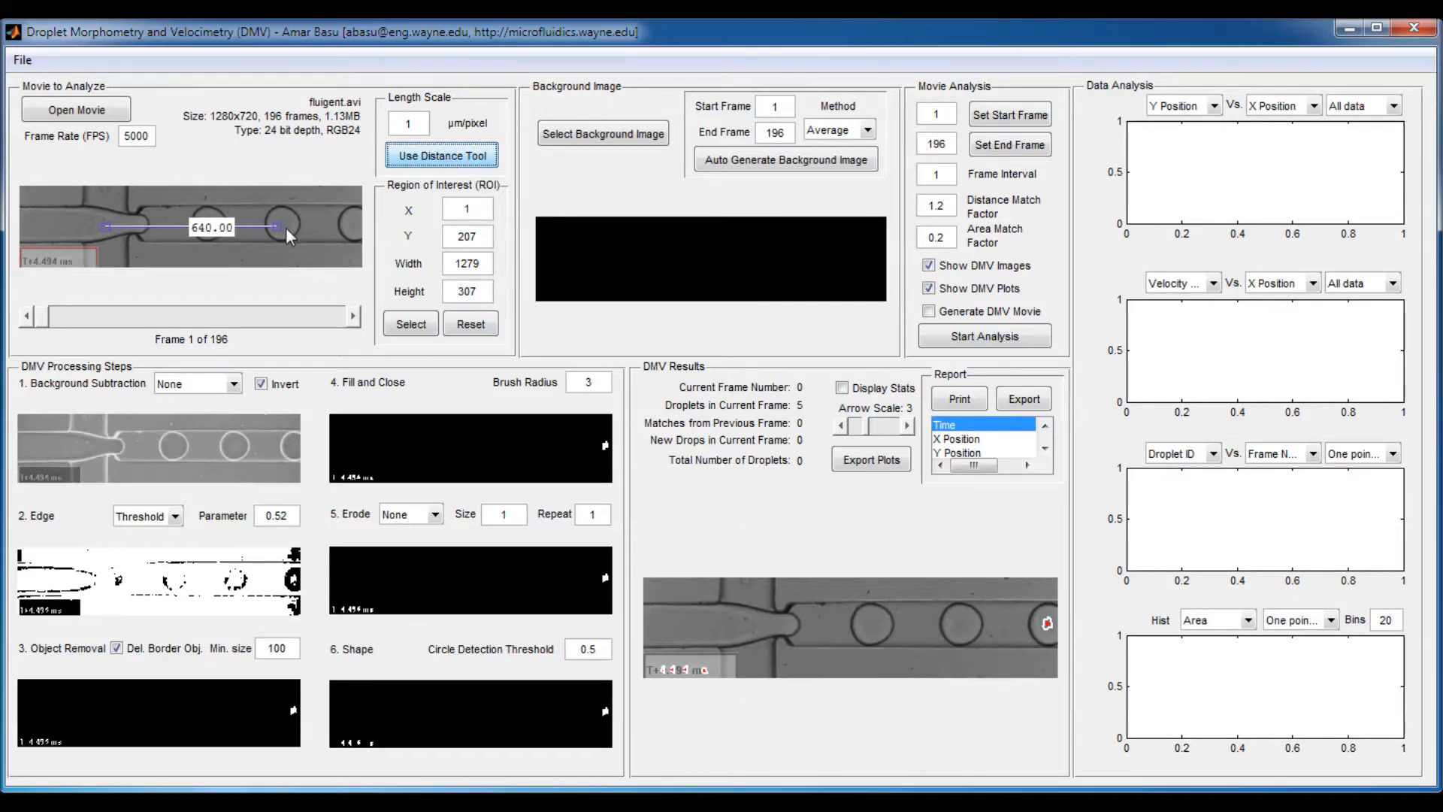
pyautogui.moveTo(278, 229); pyautogui.dragTo(251, 207)
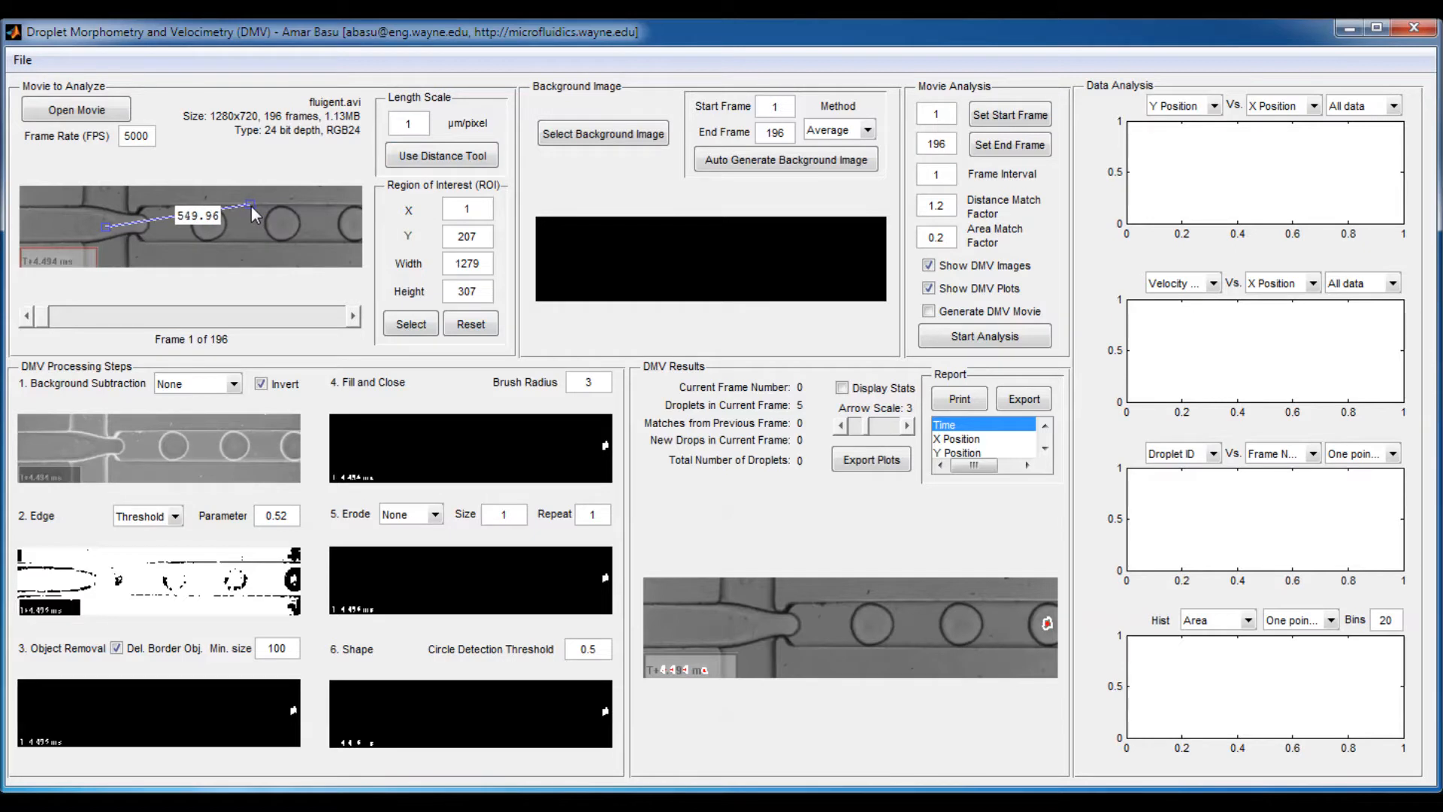
pyautogui.moveTo(103, 228); pyautogui.dragTo(245, 241)
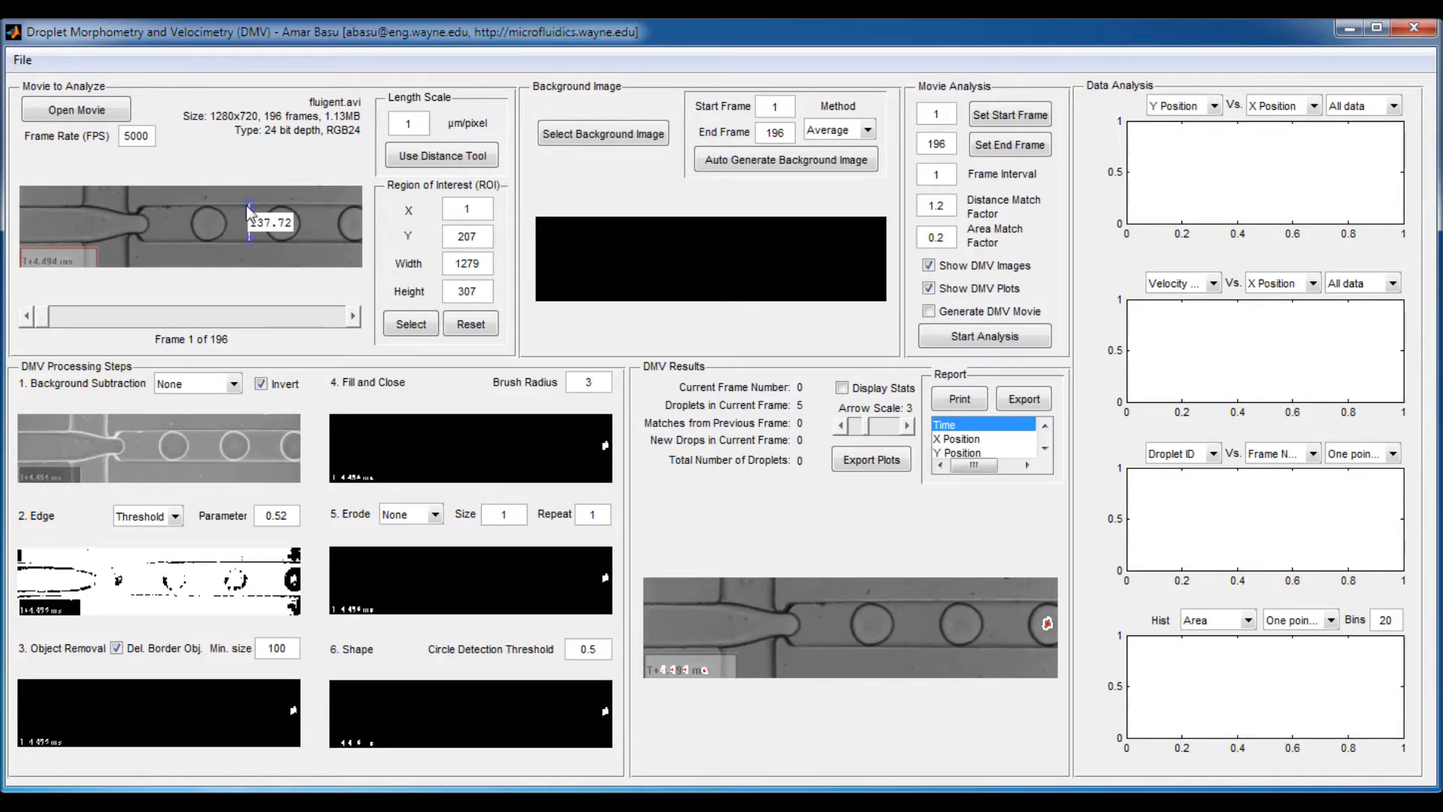
pyautogui.moveTo(248, 201); pyautogui.dragTo(251, 203)
pyautogui.press('BackSpace')
pyautogui.write('0.74')
pyautogui.press('Return')
# - Set the background end frame to 100 and generate the background image with the Average method
pyautogui.moveTo(791, 135); pyautogui.dragTo(781, 140)
pyautogui.write('100')
pyautogui.click(832, 162)
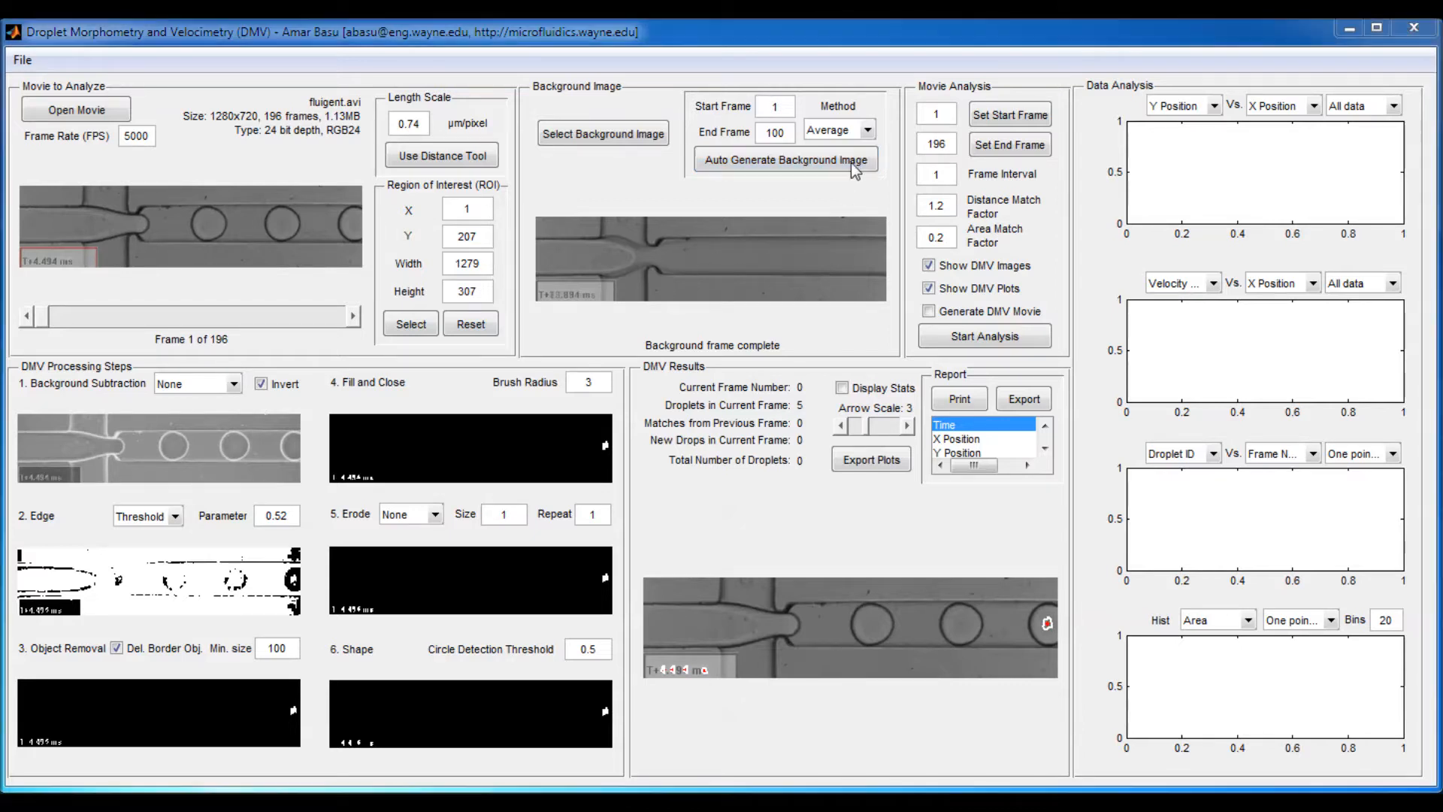
# - Switch the background method to Mode and regenerate the background image
pyautogui.click(868, 132)
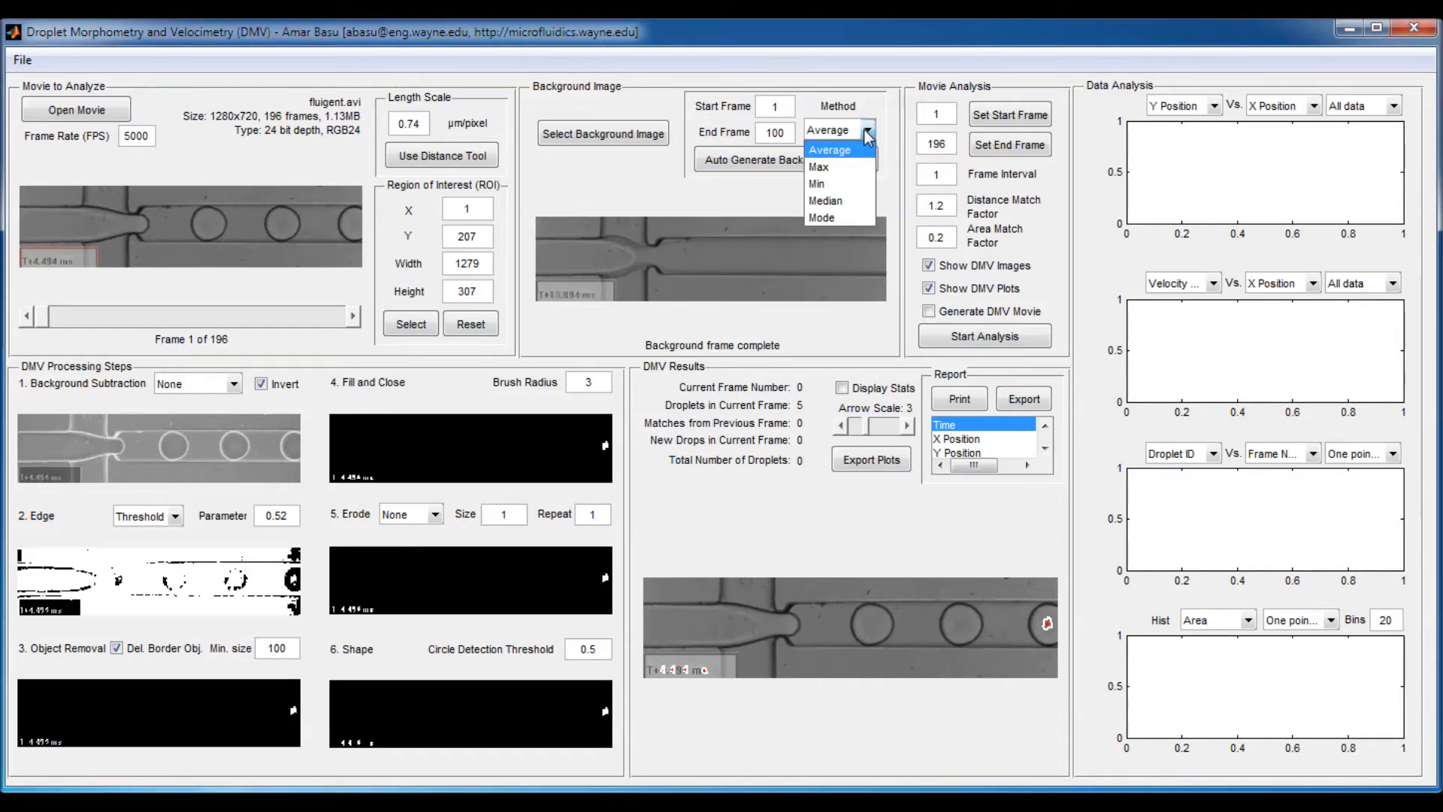
pyautogui.click(838, 214)
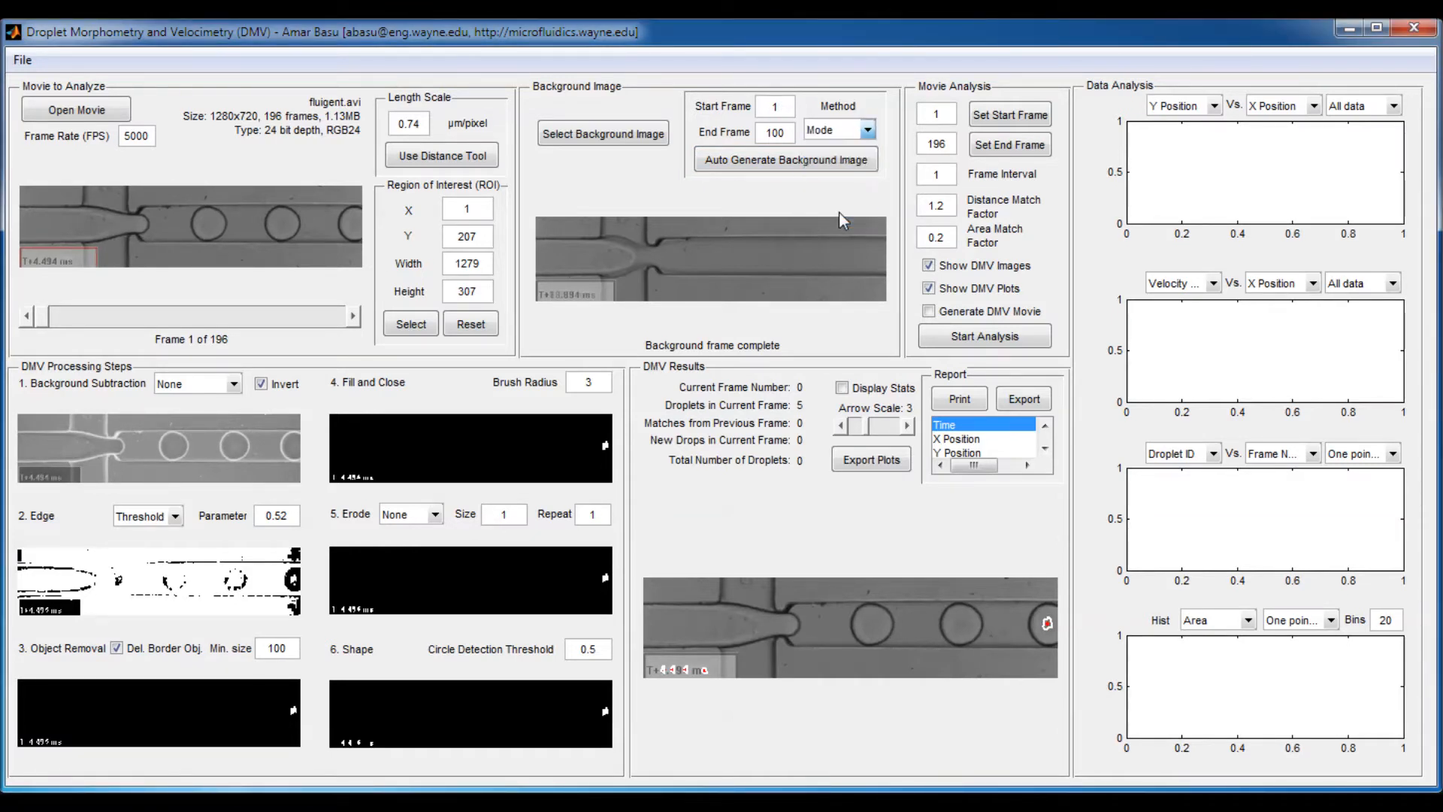
pyautogui.click(804, 158)
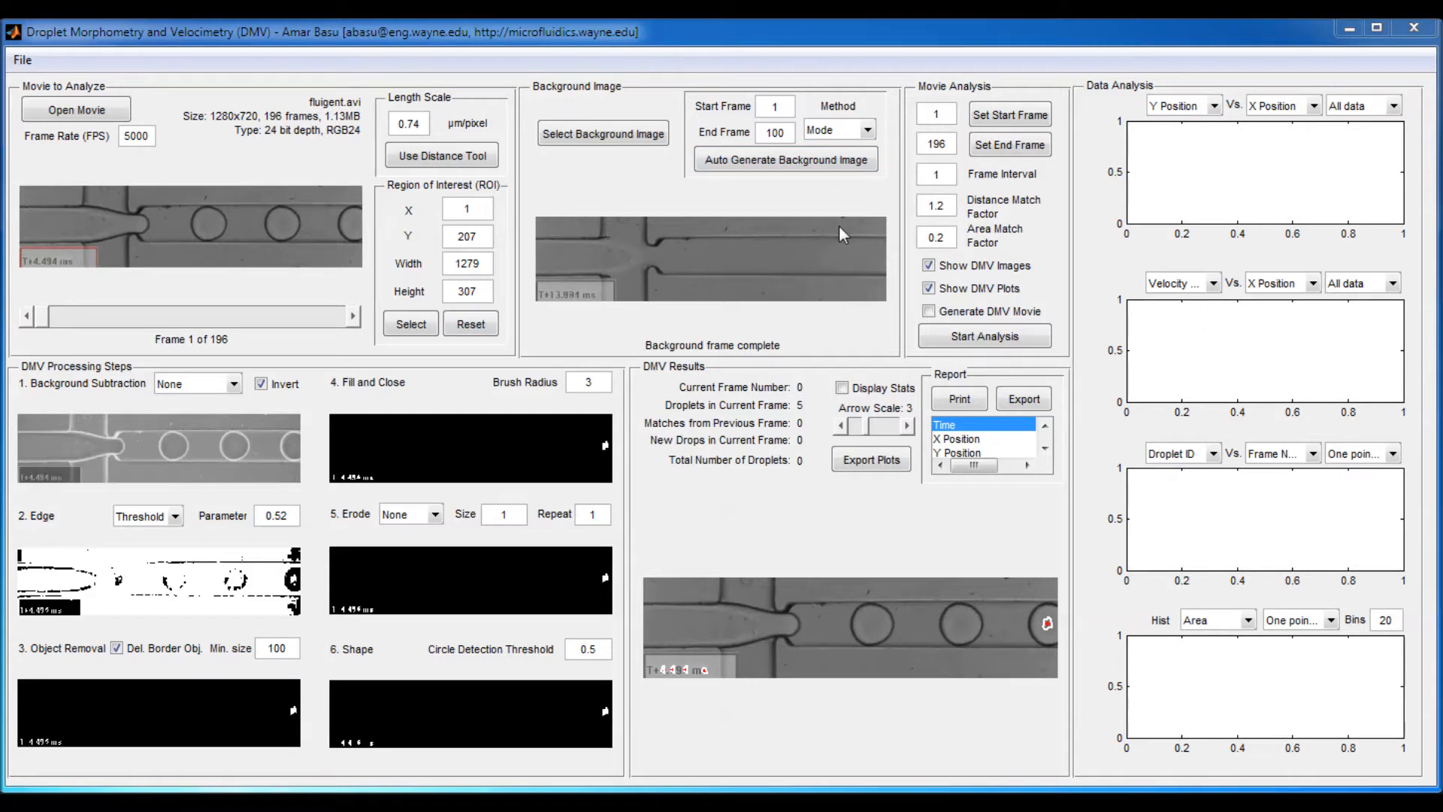
pyautogui.click(768, 249)
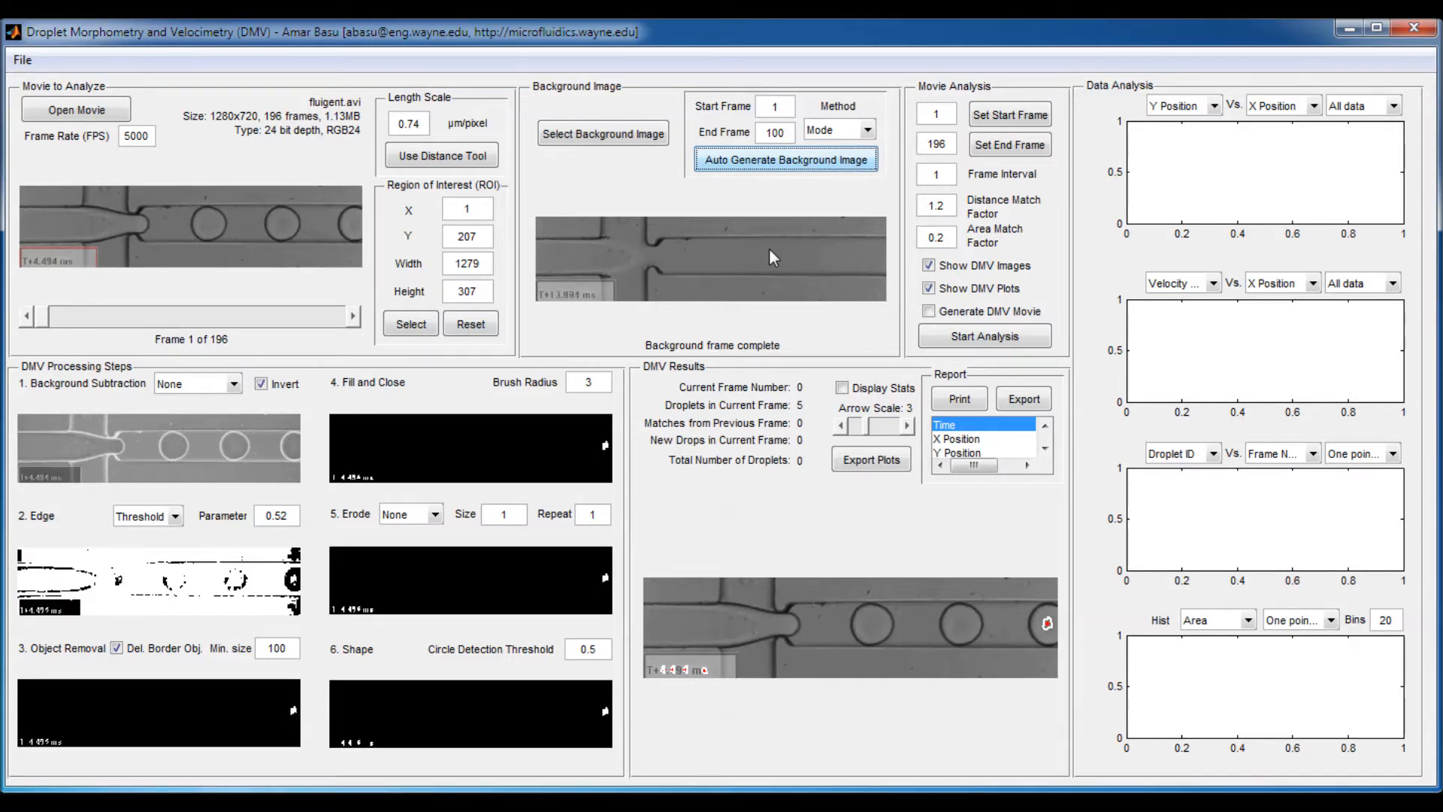
pyautogui.click(868, 133)
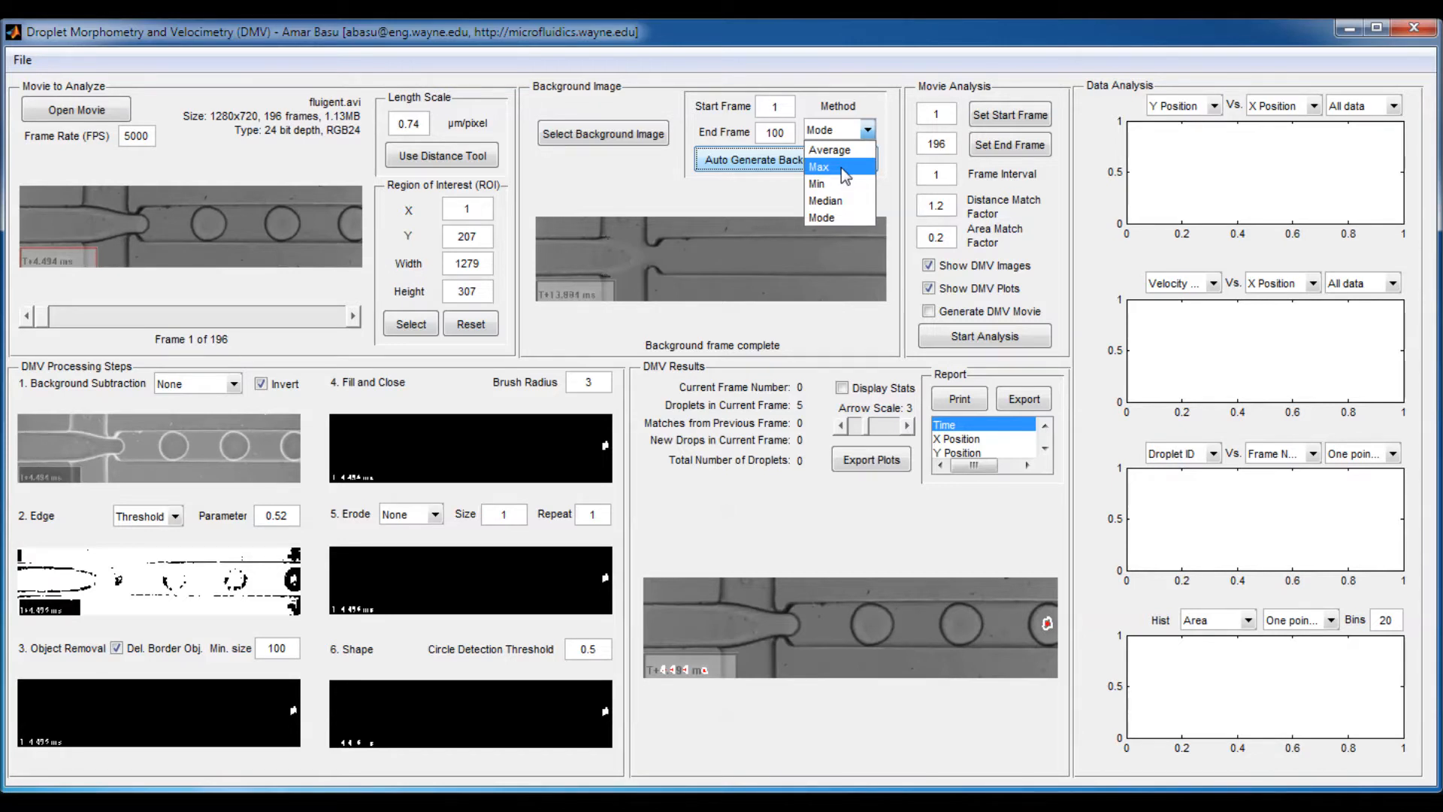
pyautogui.click(845, 218)
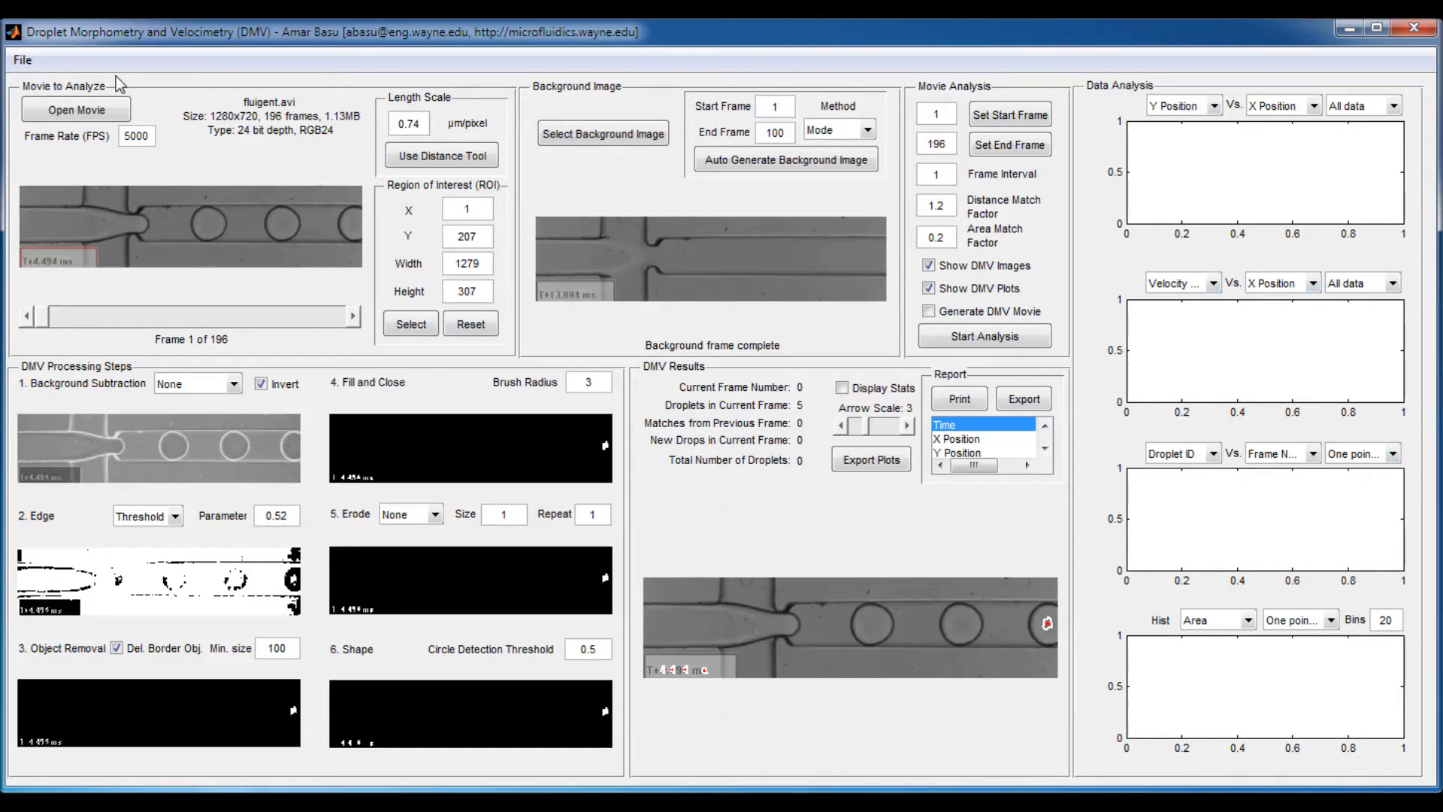
# - Save the current session in the DMV-Example folder as sav1
pyautogui.click(34, 65)
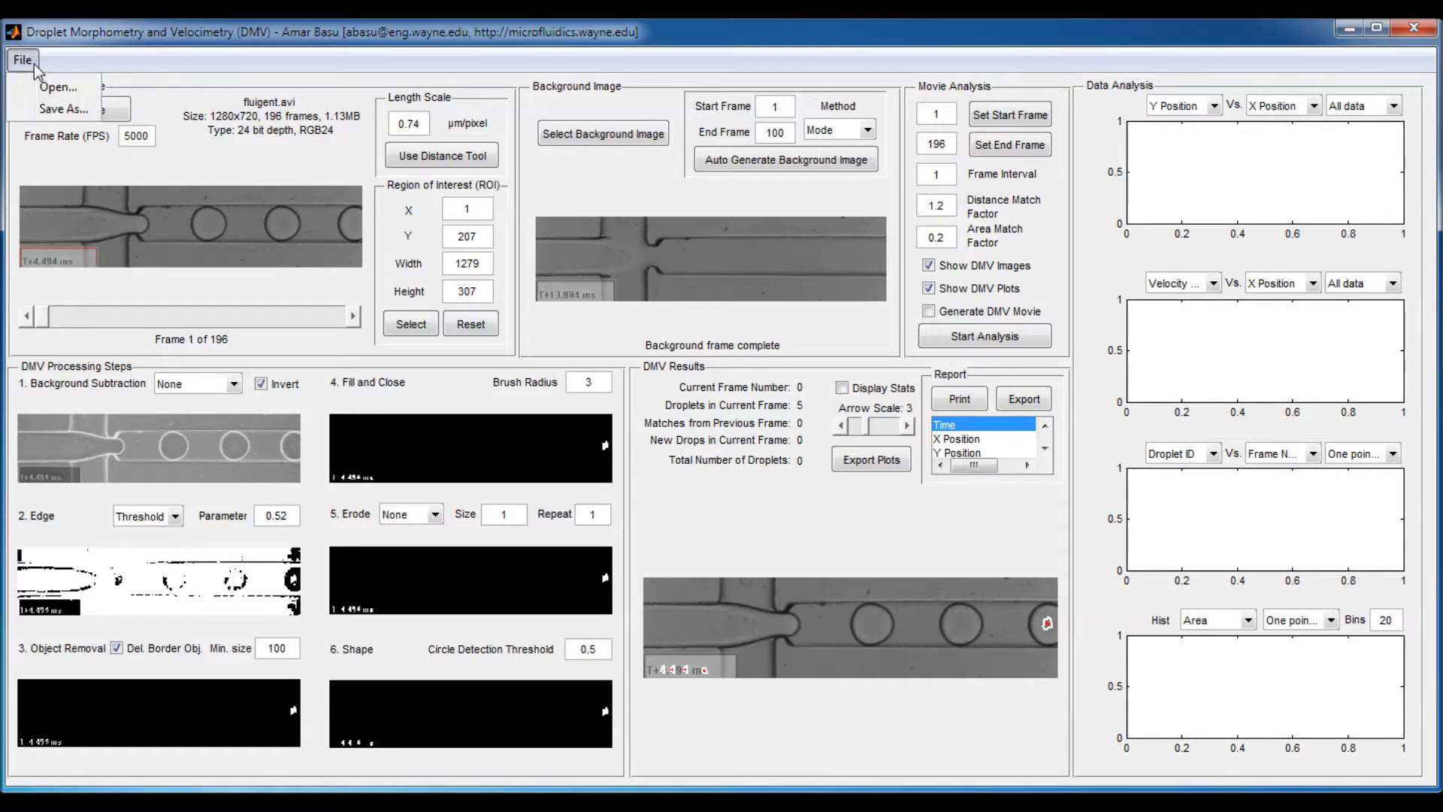
pyautogui.click(61, 107)
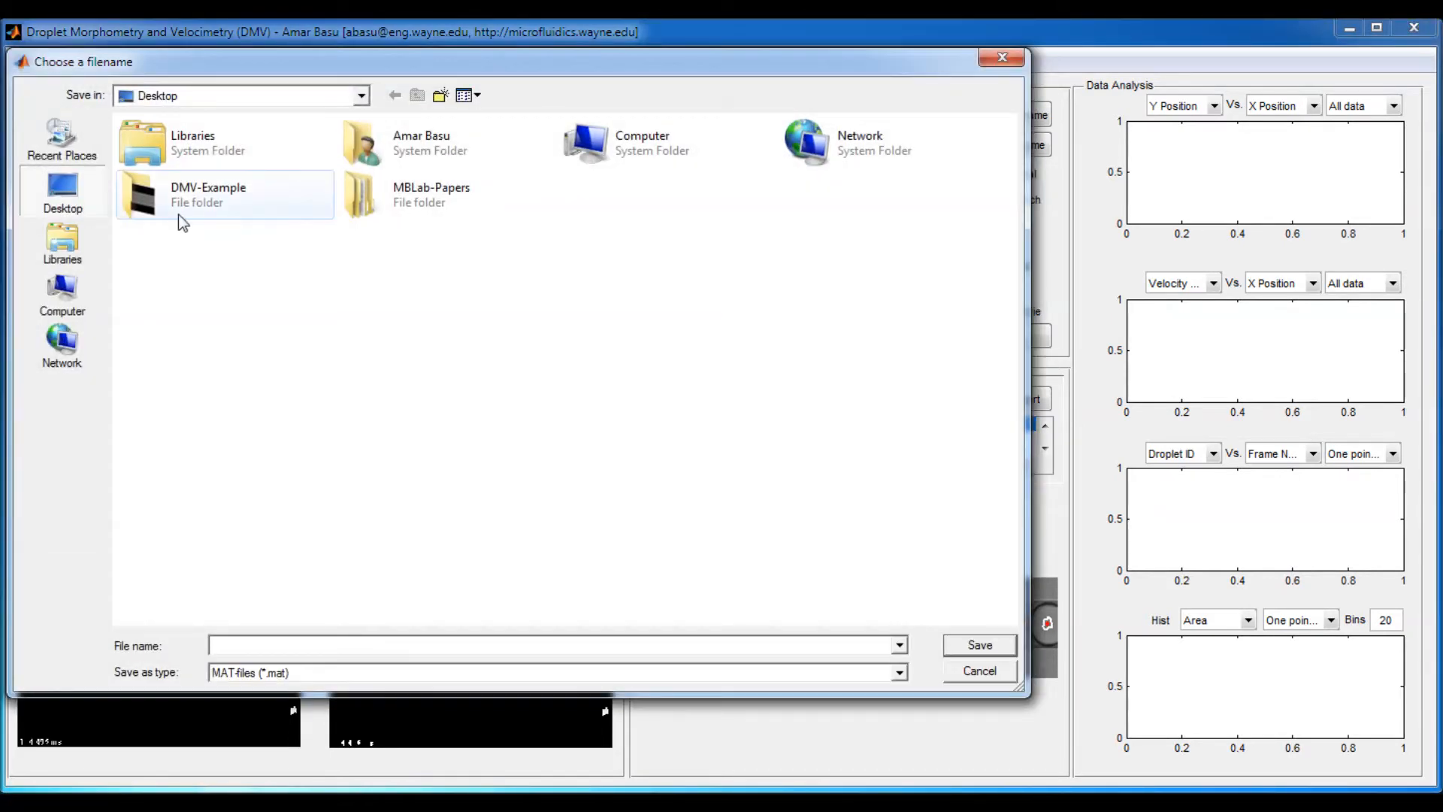
pyautogui.doubleClick(182, 213)
pyautogui.write('sav1')
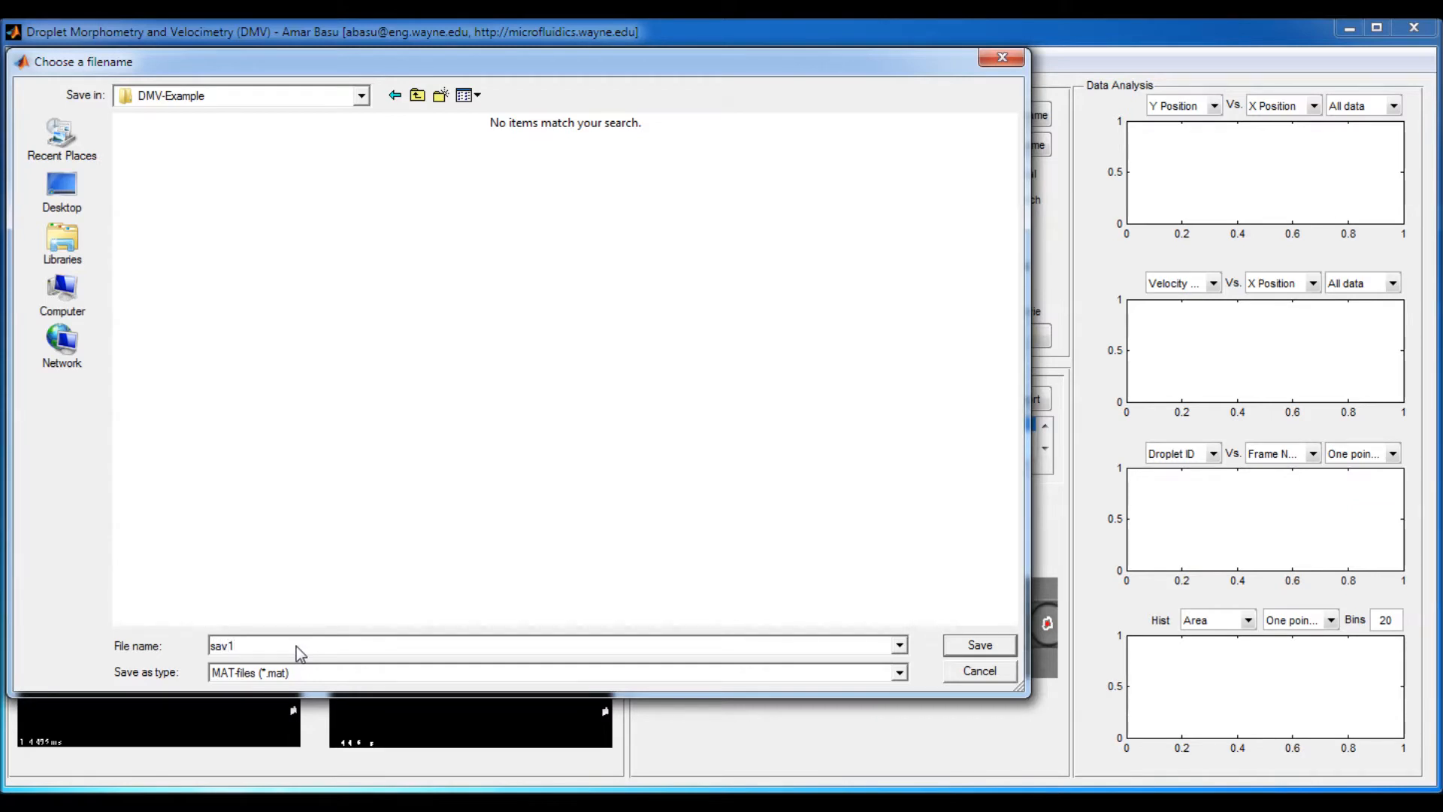
pyautogui.click(985, 646)
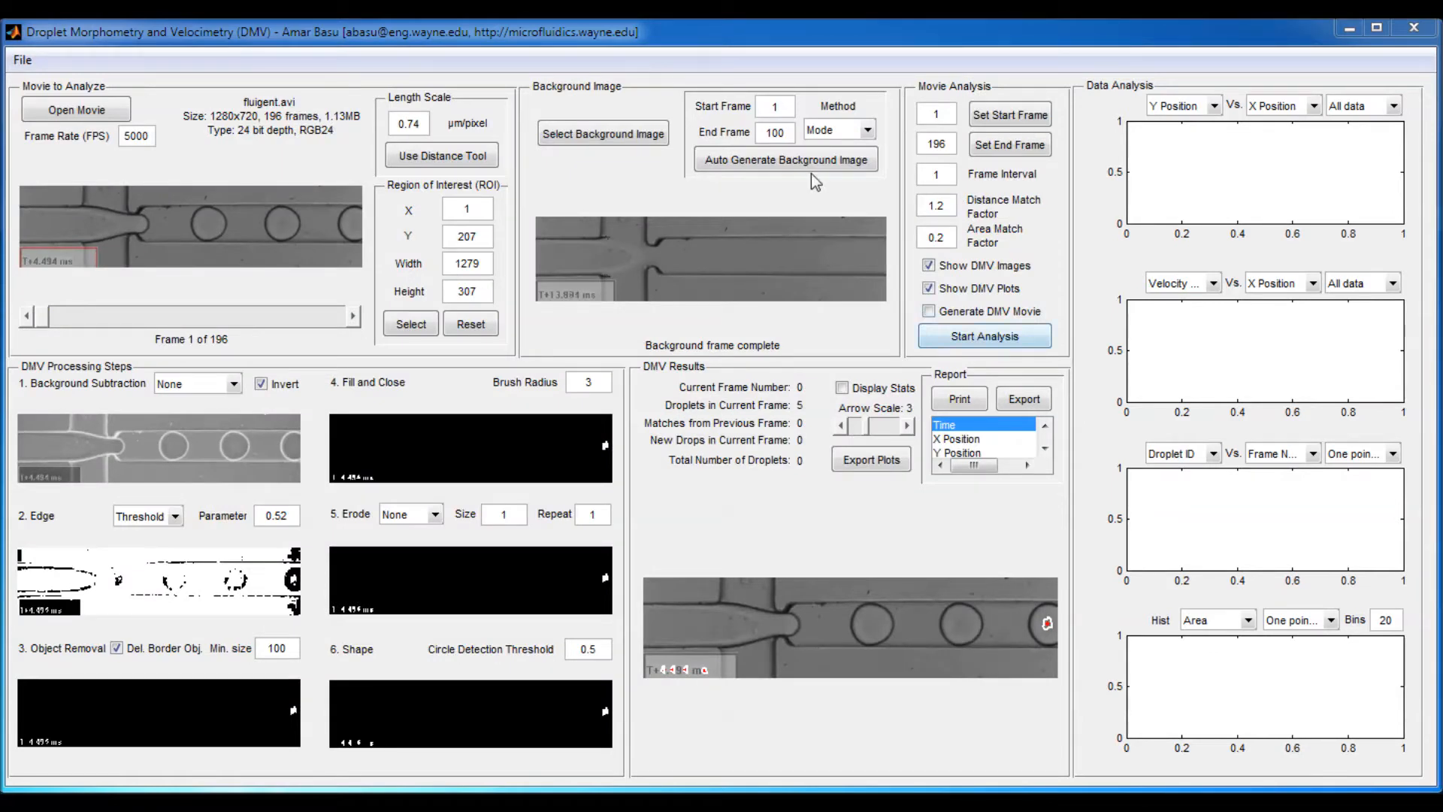
# - Regenerate the background from frames 1 to 10 with the Min method and reset the region of interest
pyautogui.click(792, 137)
pyautogui.press('BackSpace')
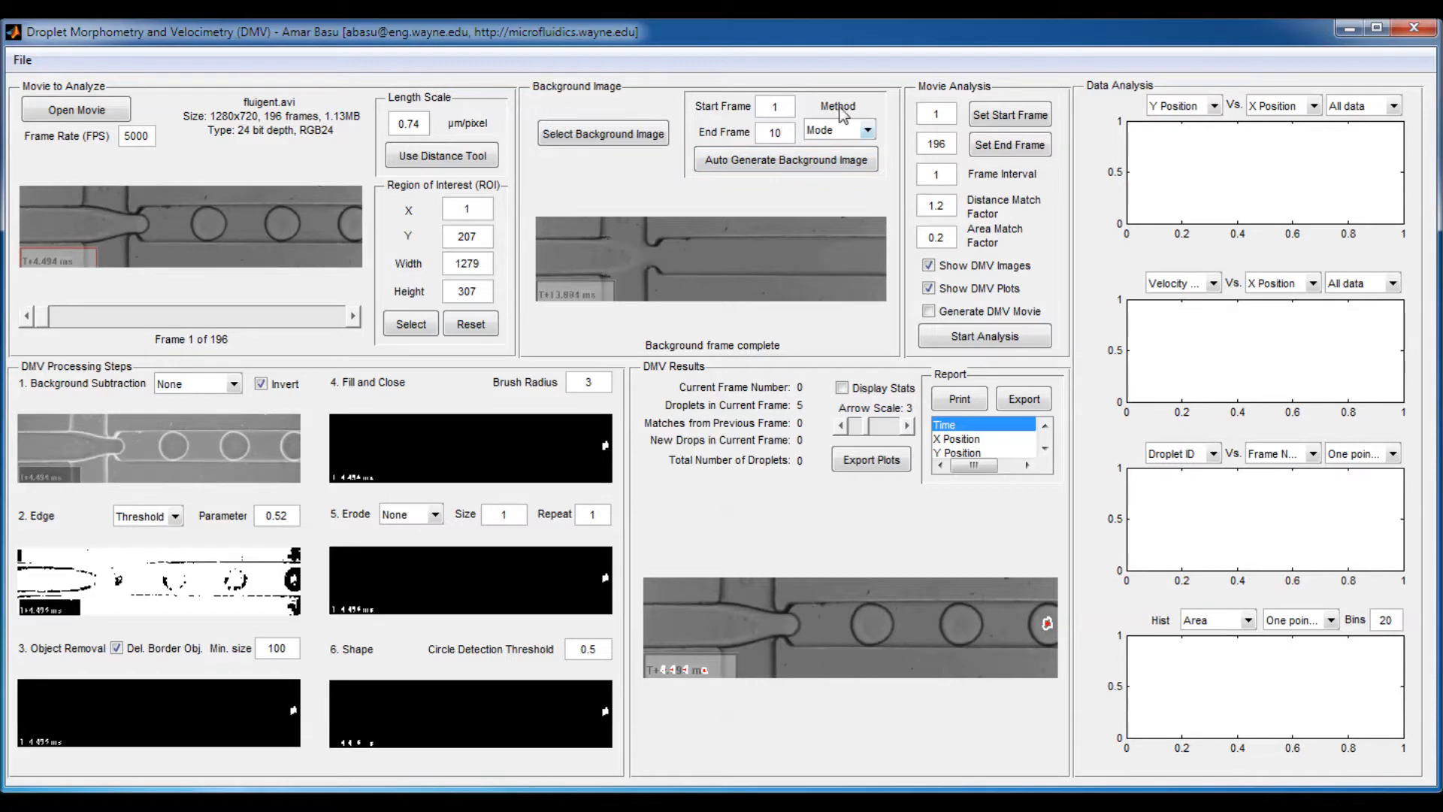
pyautogui.click(838, 130)
pyautogui.click(825, 180)
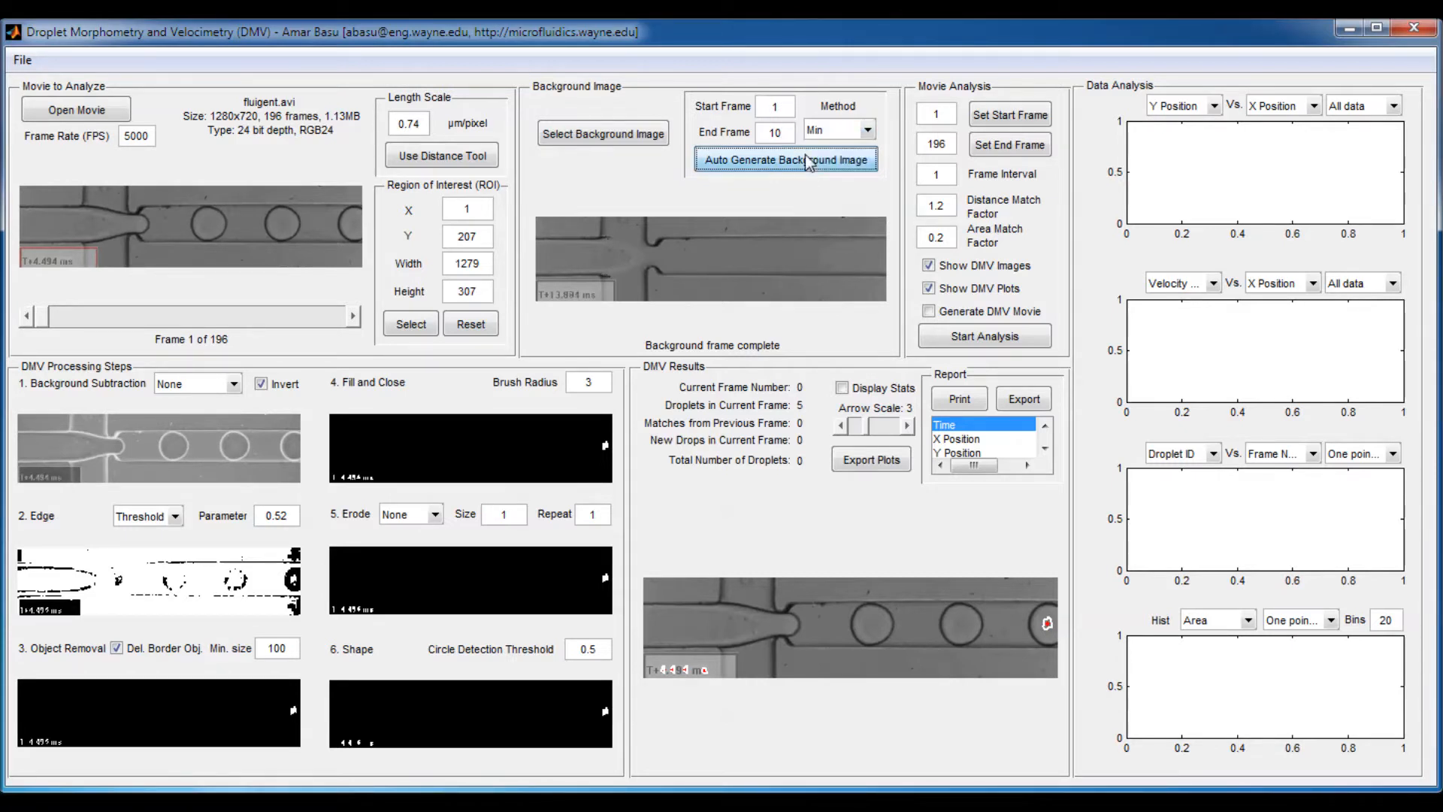
pyautogui.click(808, 162)
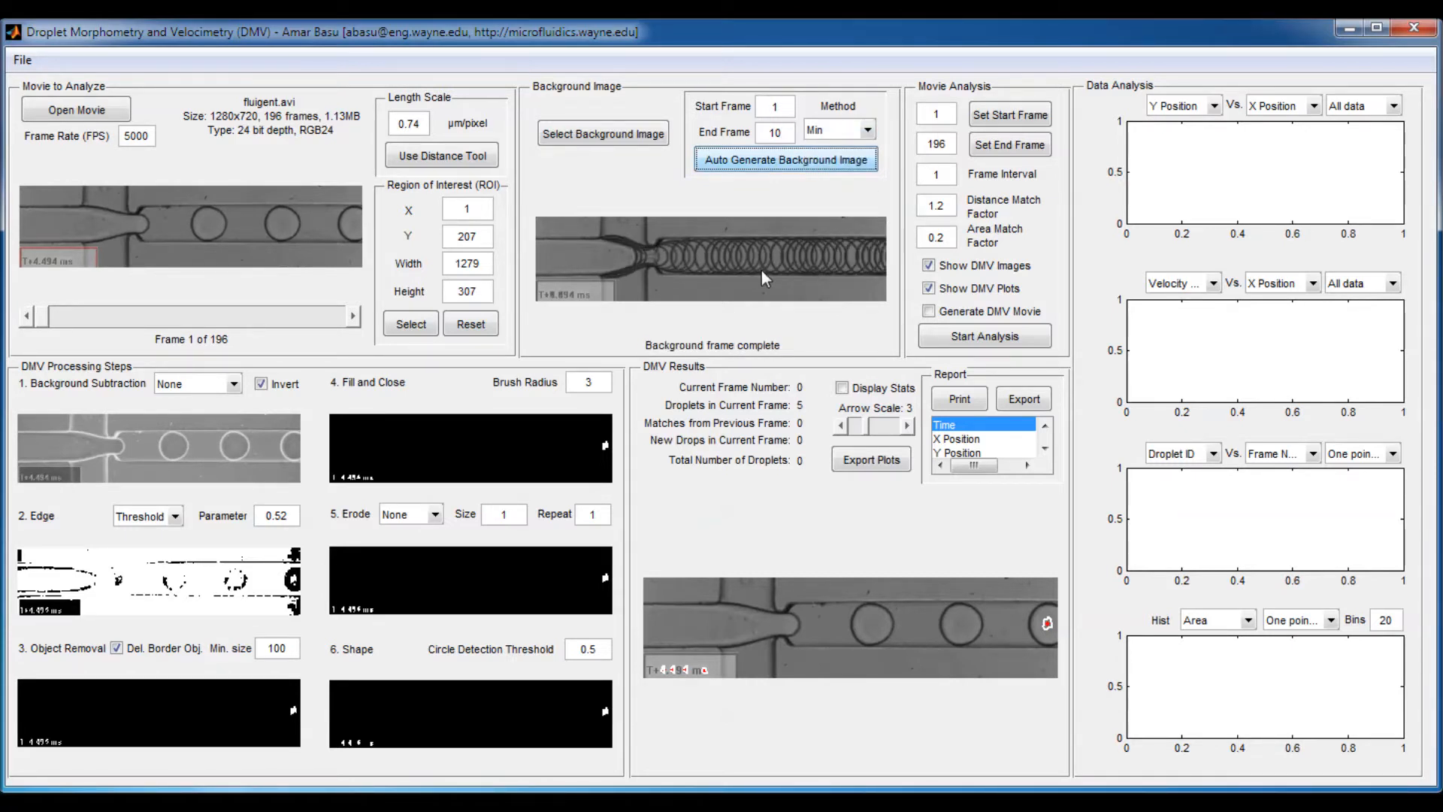
pyautogui.click(472, 325)
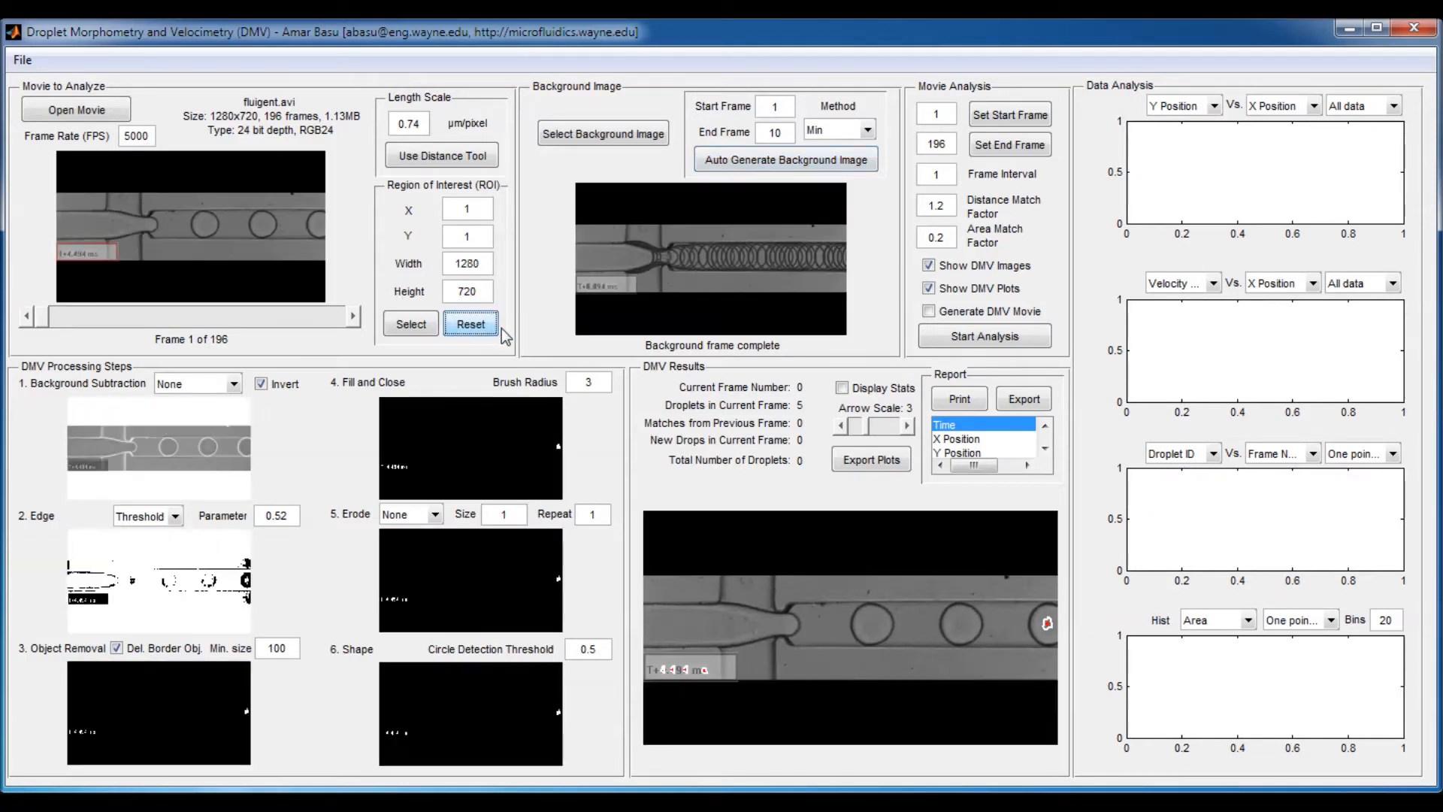
# - Load the saved session sav1 from the DMV-Example folder
pyautogui.click(23, 59)
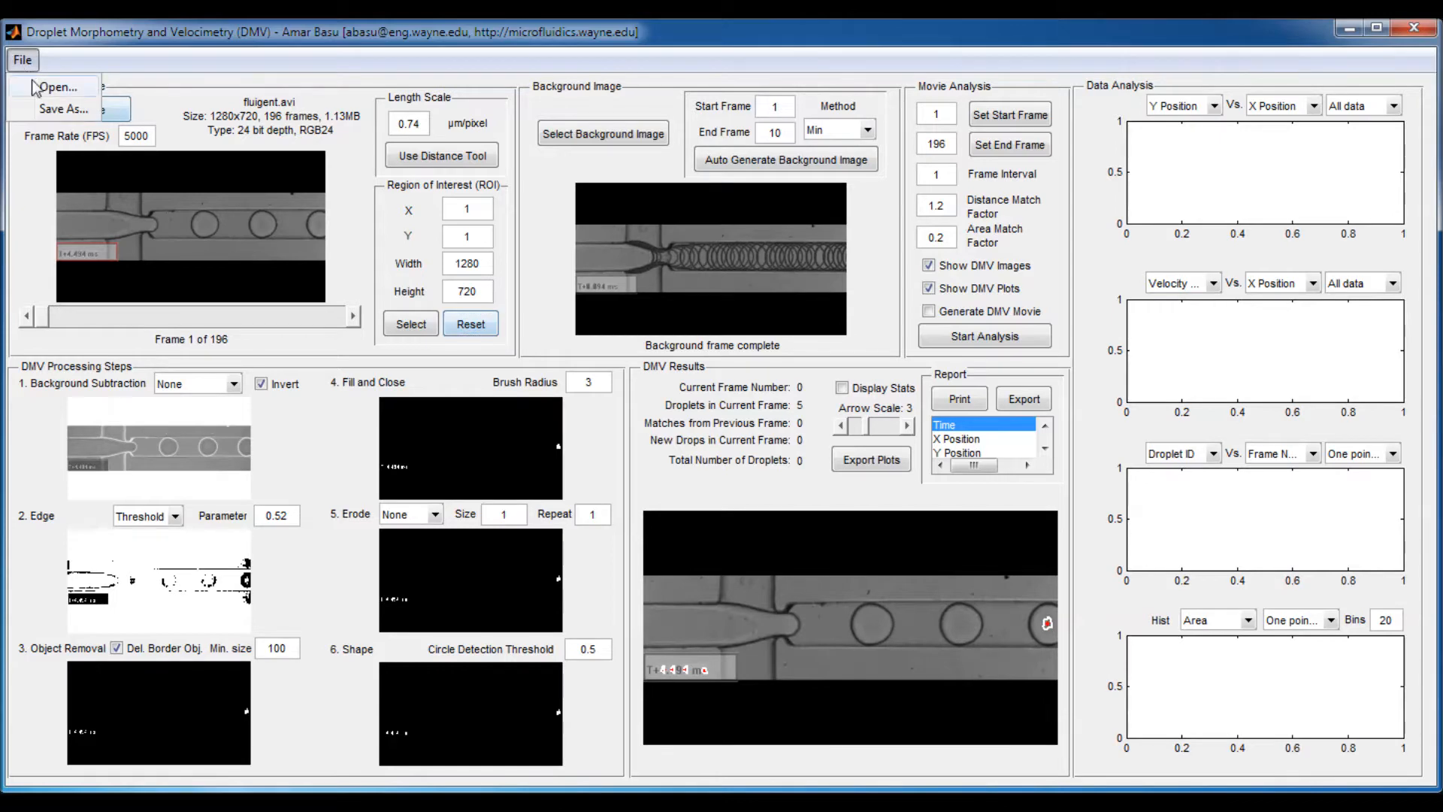
pyautogui.click(36, 84)
pyautogui.doubleClick(183, 193)
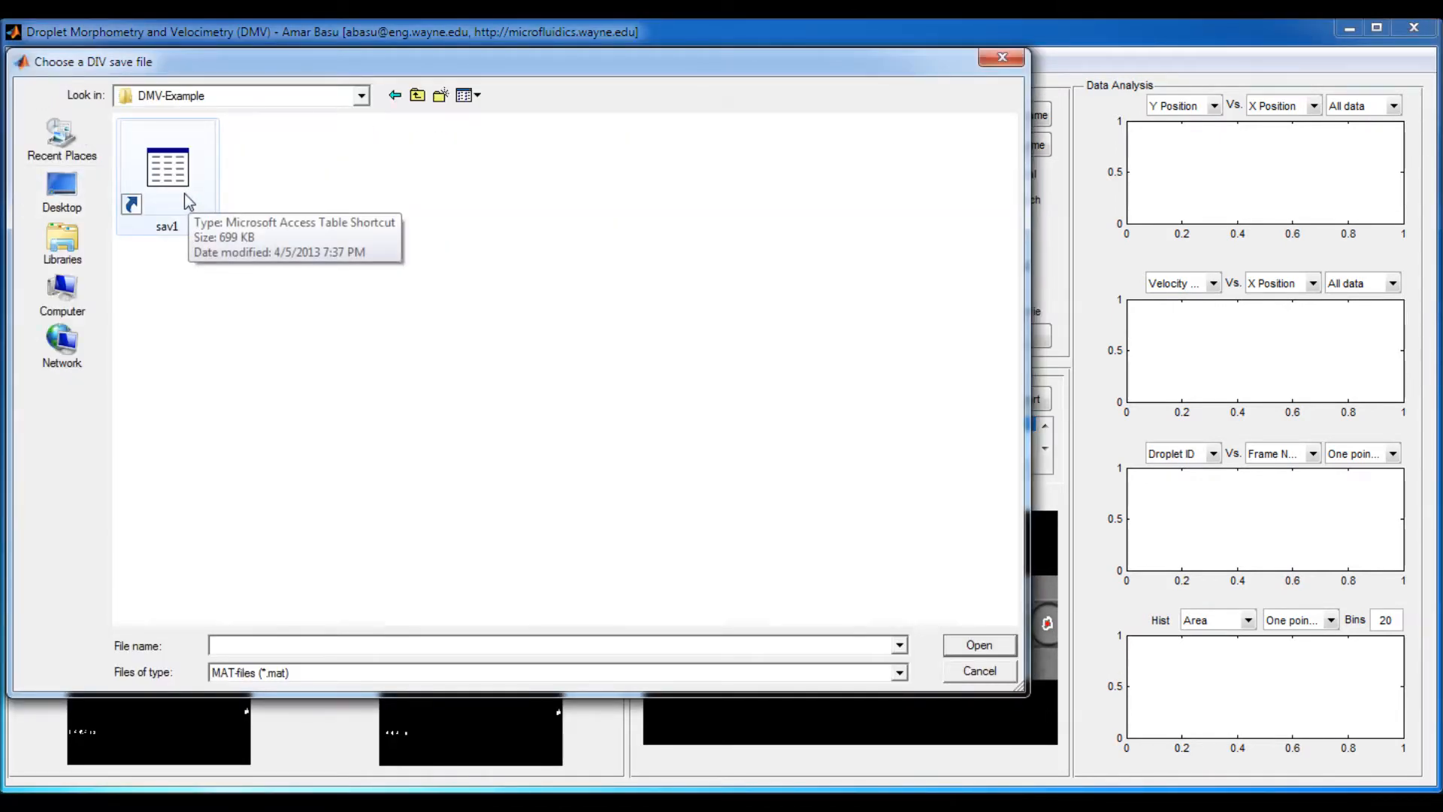
pyautogui.doubleClick(183, 192)
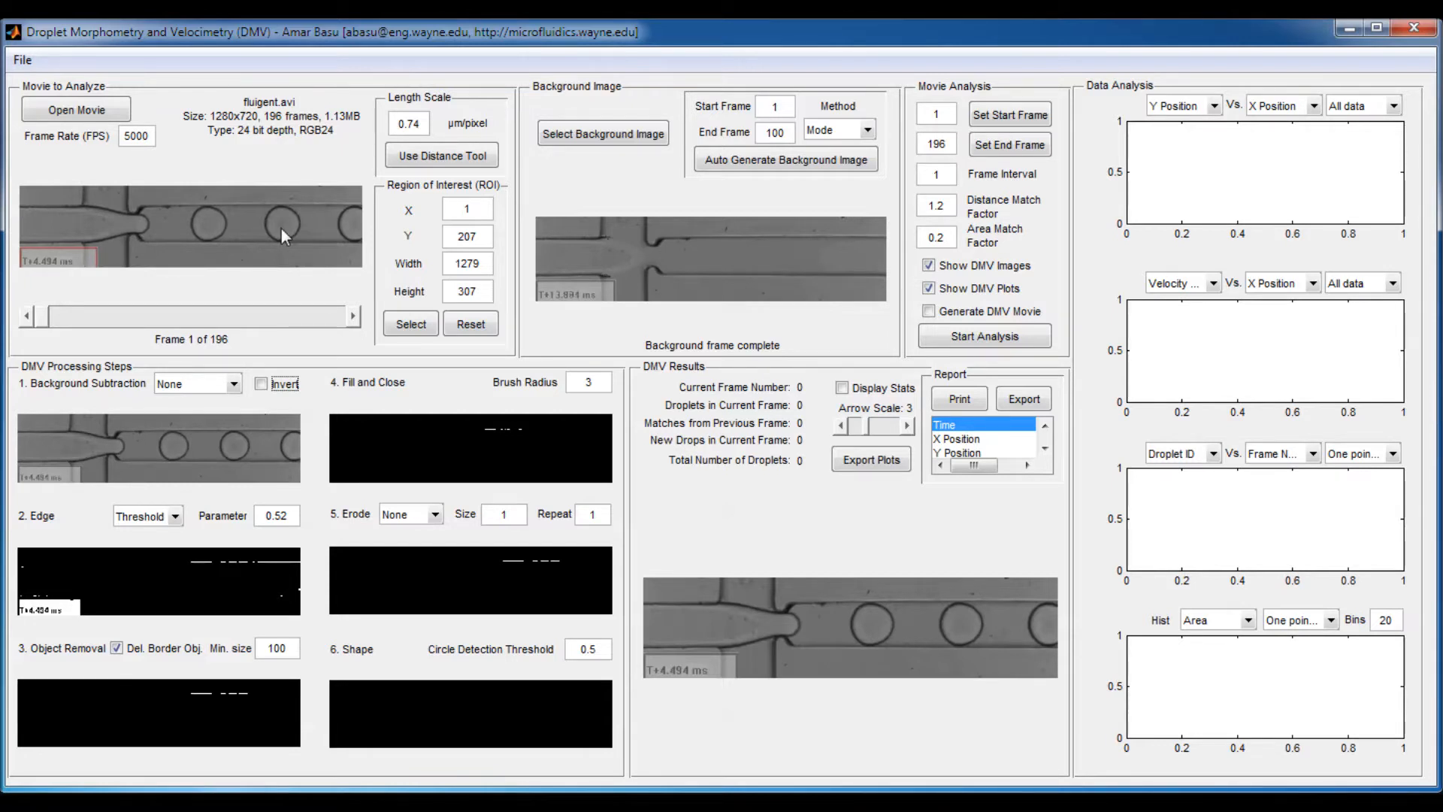
# - Set the background subtraction method to Standard
pyautogui.click(218, 391)
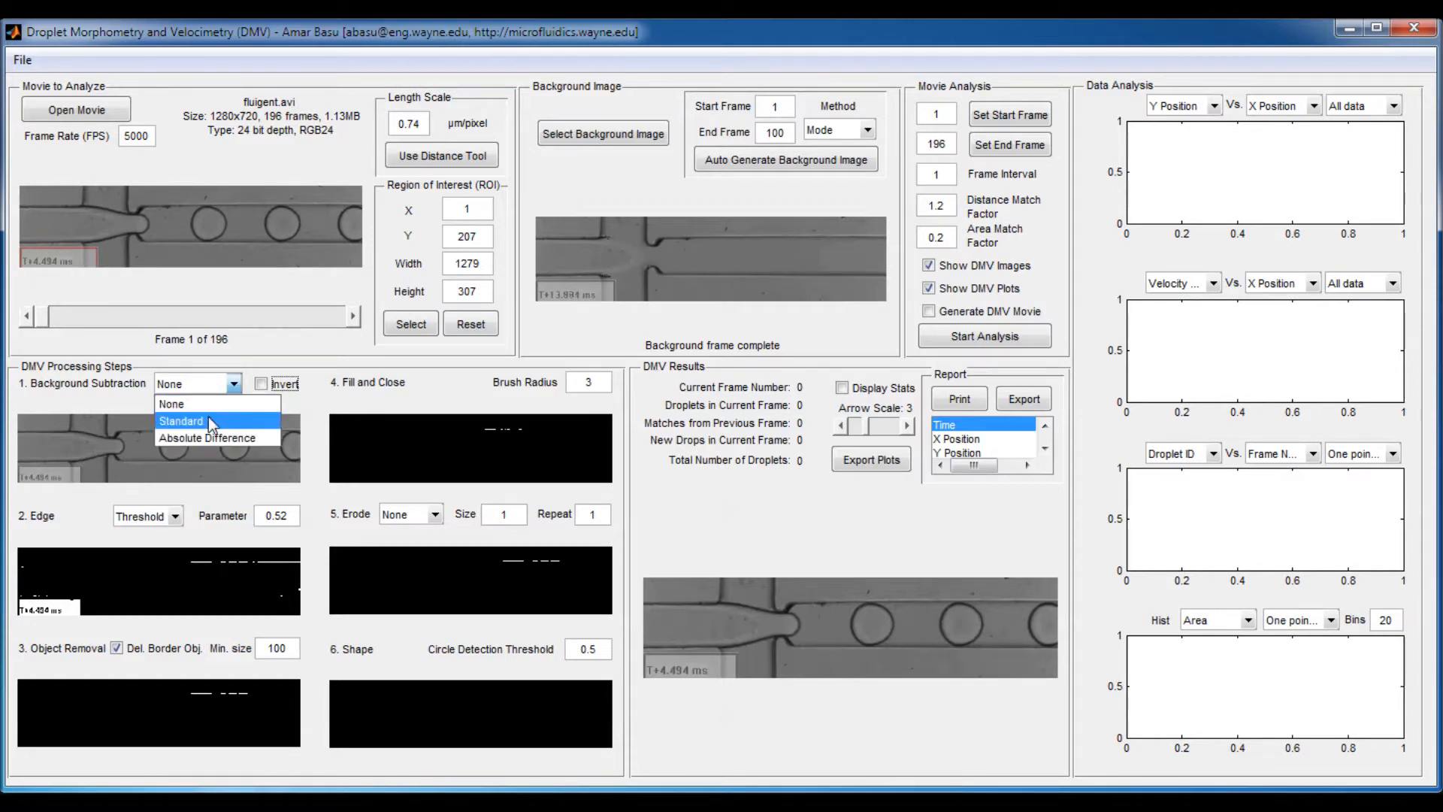
pyautogui.click(209, 419)
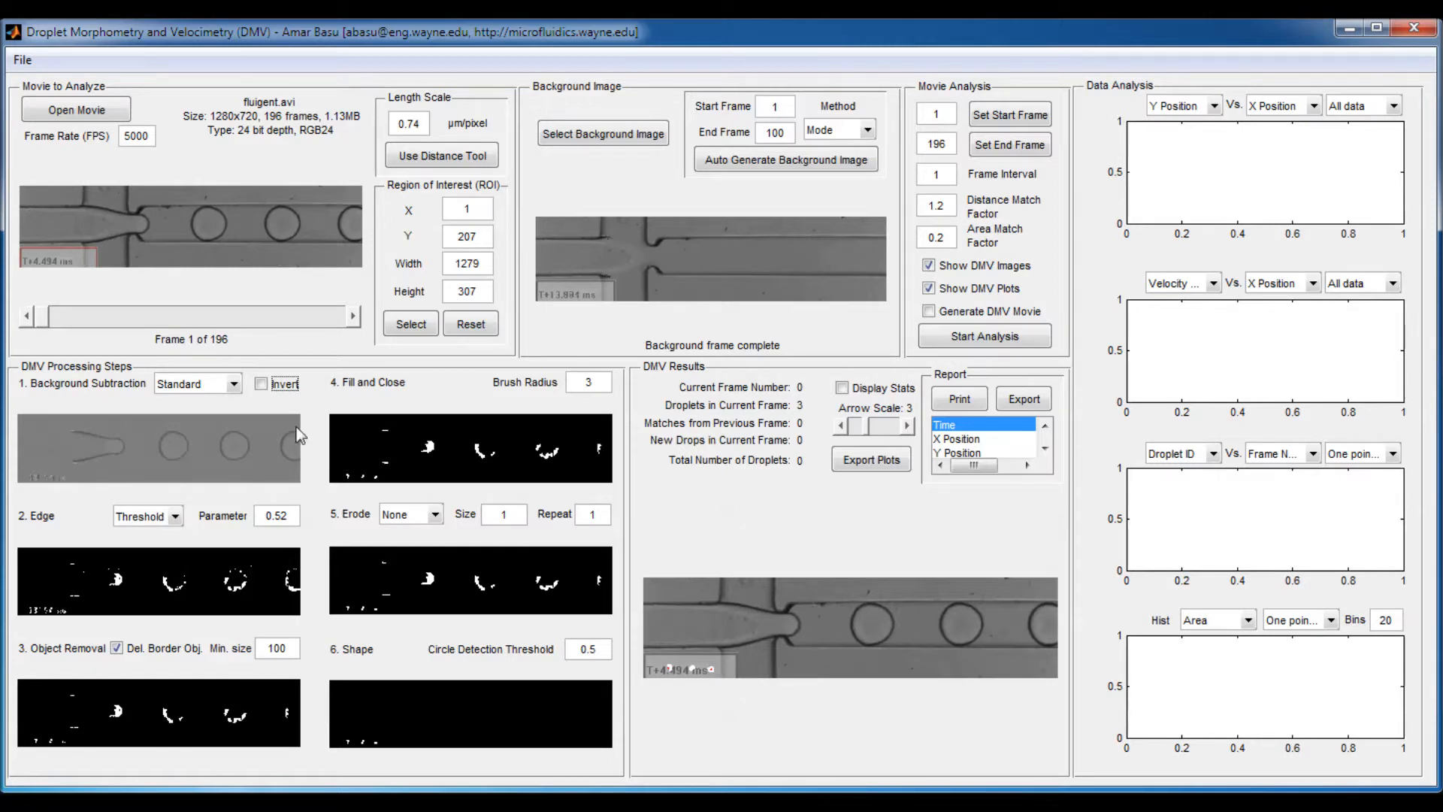
# - Try inverting the background-subtracted image, turn inversion back off, and set the background subtraction method to Absolute Difference
pyautogui.click(261, 383)
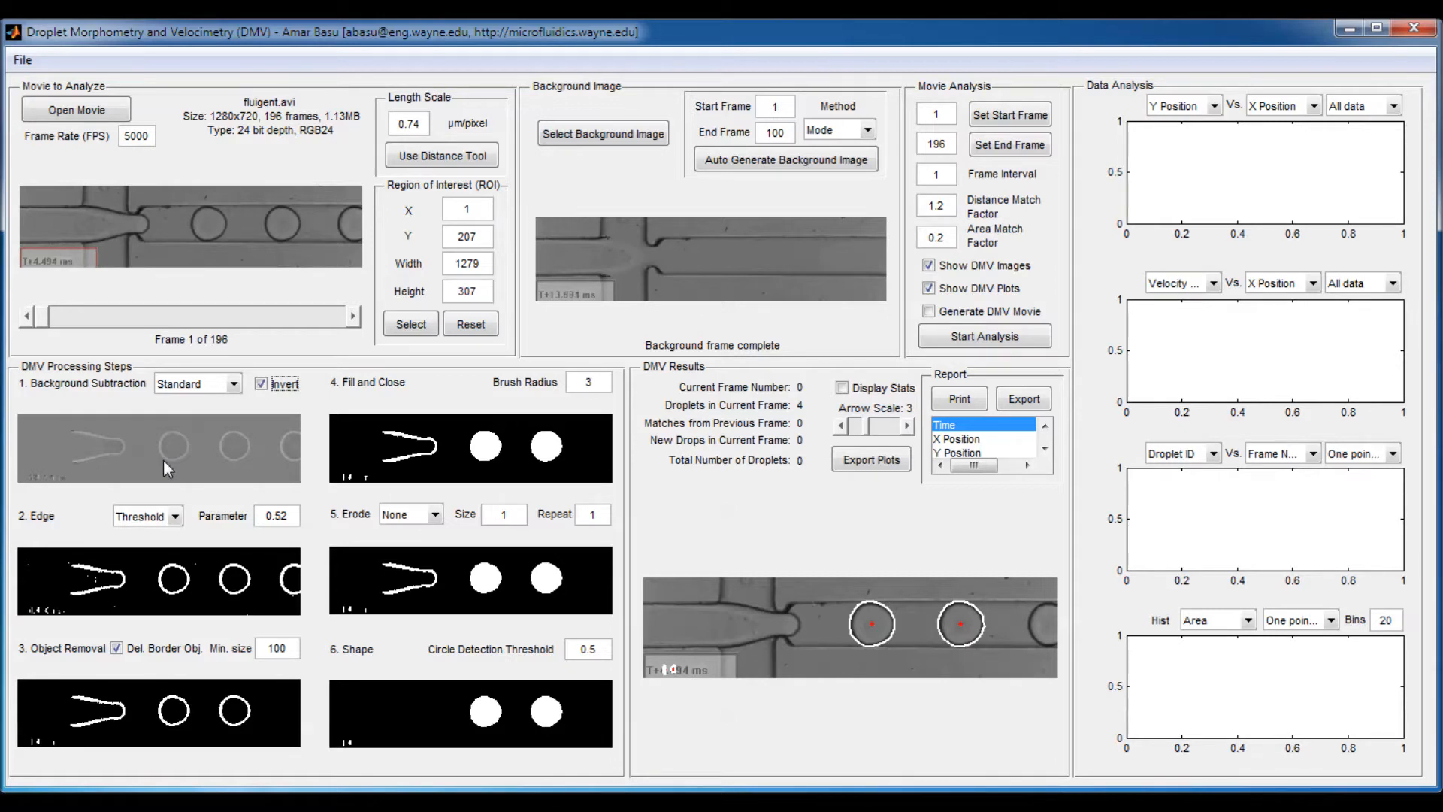
pyautogui.click(220, 383)
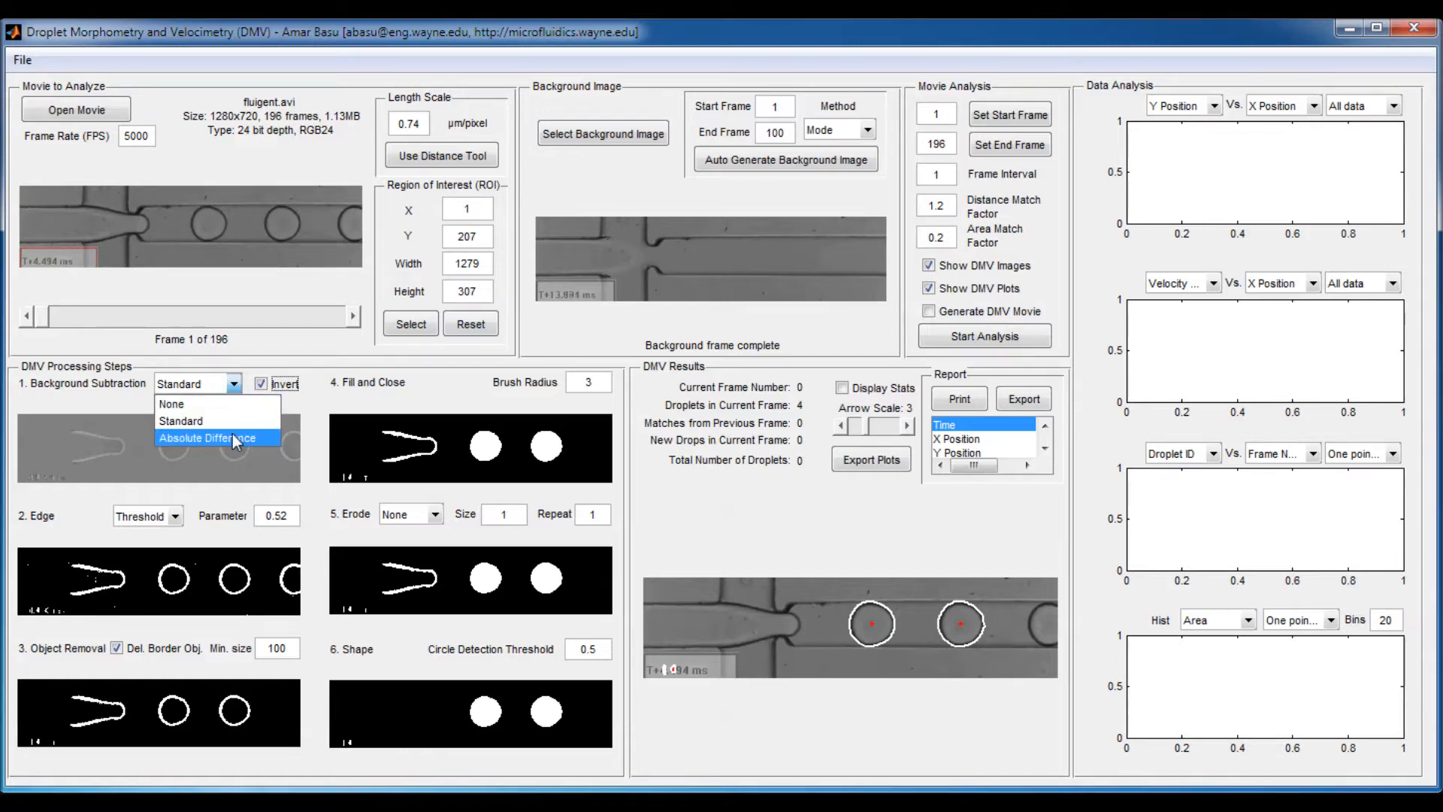
pyautogui.click(263, 383)
pyautogui.click(231, 389)
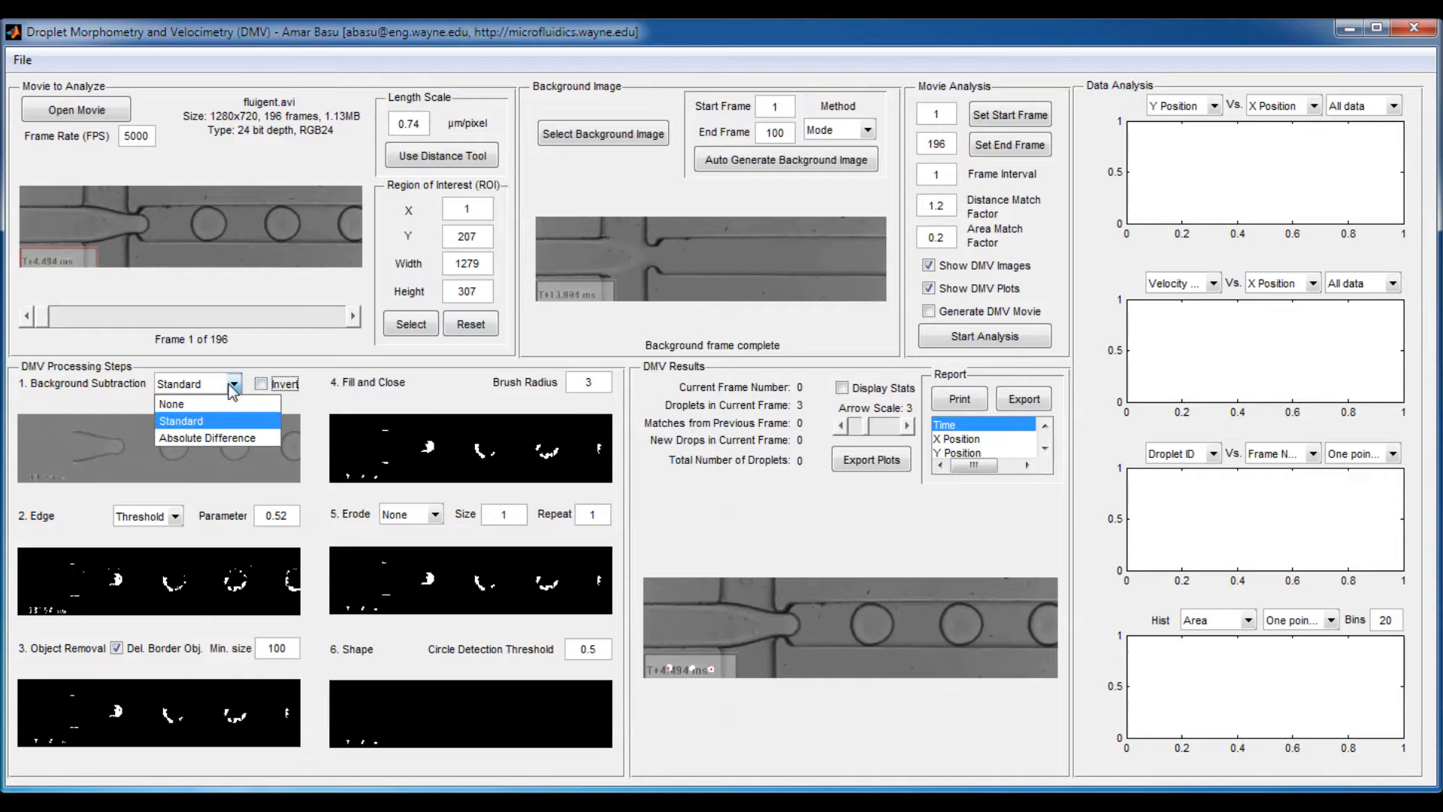
pyautogui.click(217, 435)
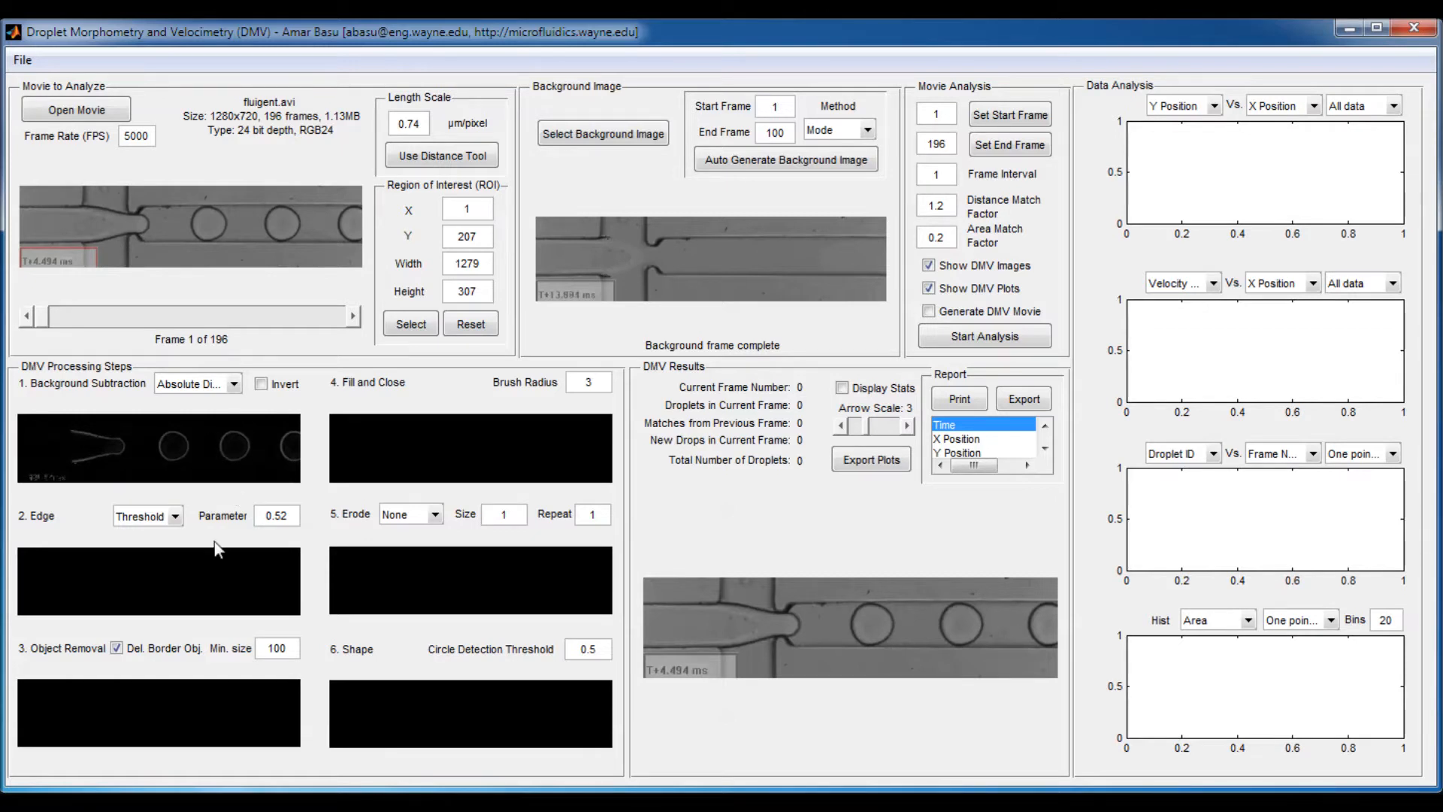
# - Keep Threshold as the edge detection method and set its parameter to .01
pyautogui.click(173, 516)
pyautogui.click(174, 516)
pyautogui.doubleClick(268, 514)
pyautogui.write('.01')
pyautogui.press('Tab')
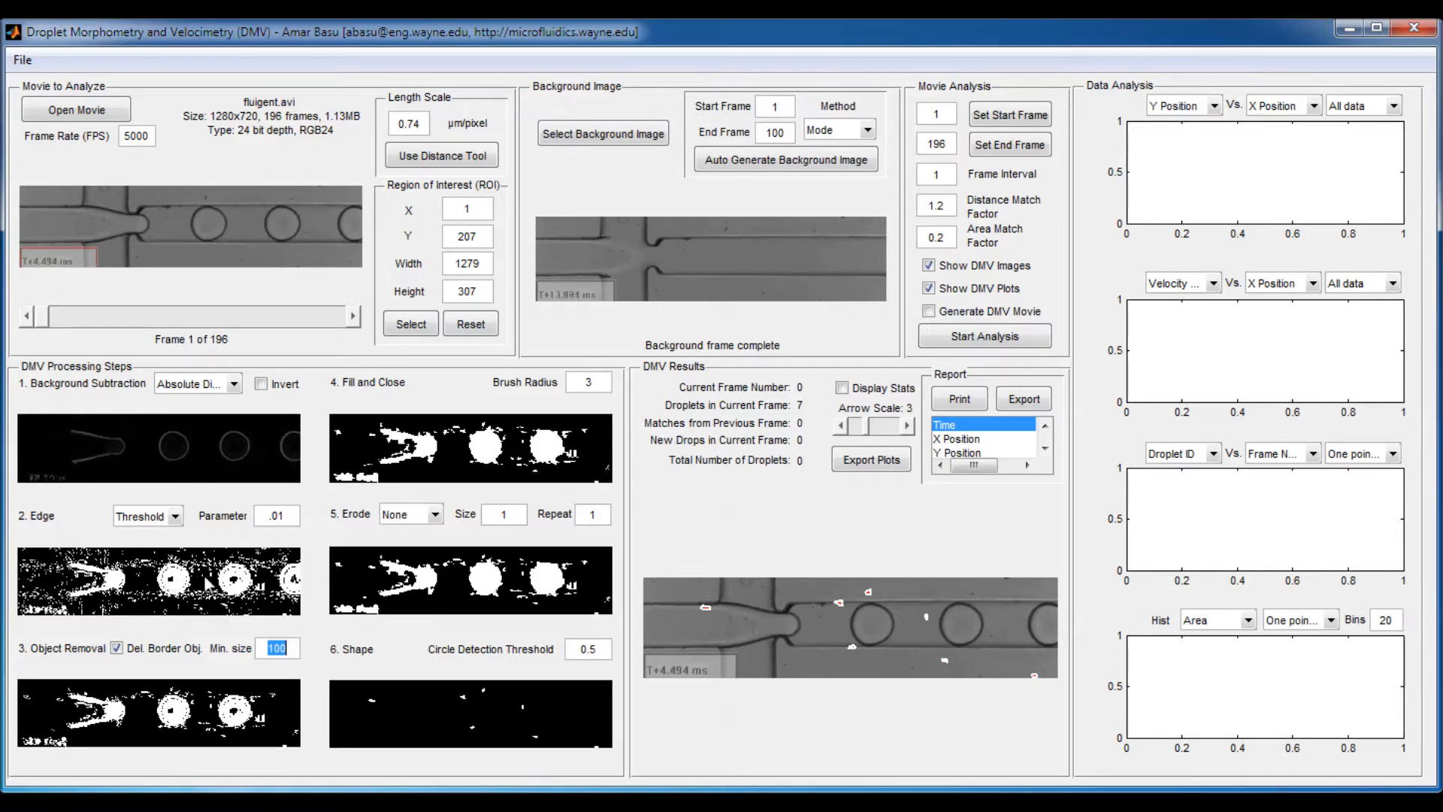
# - Try a threshold edge parameter of .00 and return it to .01
pyautogui.click(294, 517)
pyautogui.press('BackSpace')
pyautogui.write('0')
pyautogui.press('Tab')
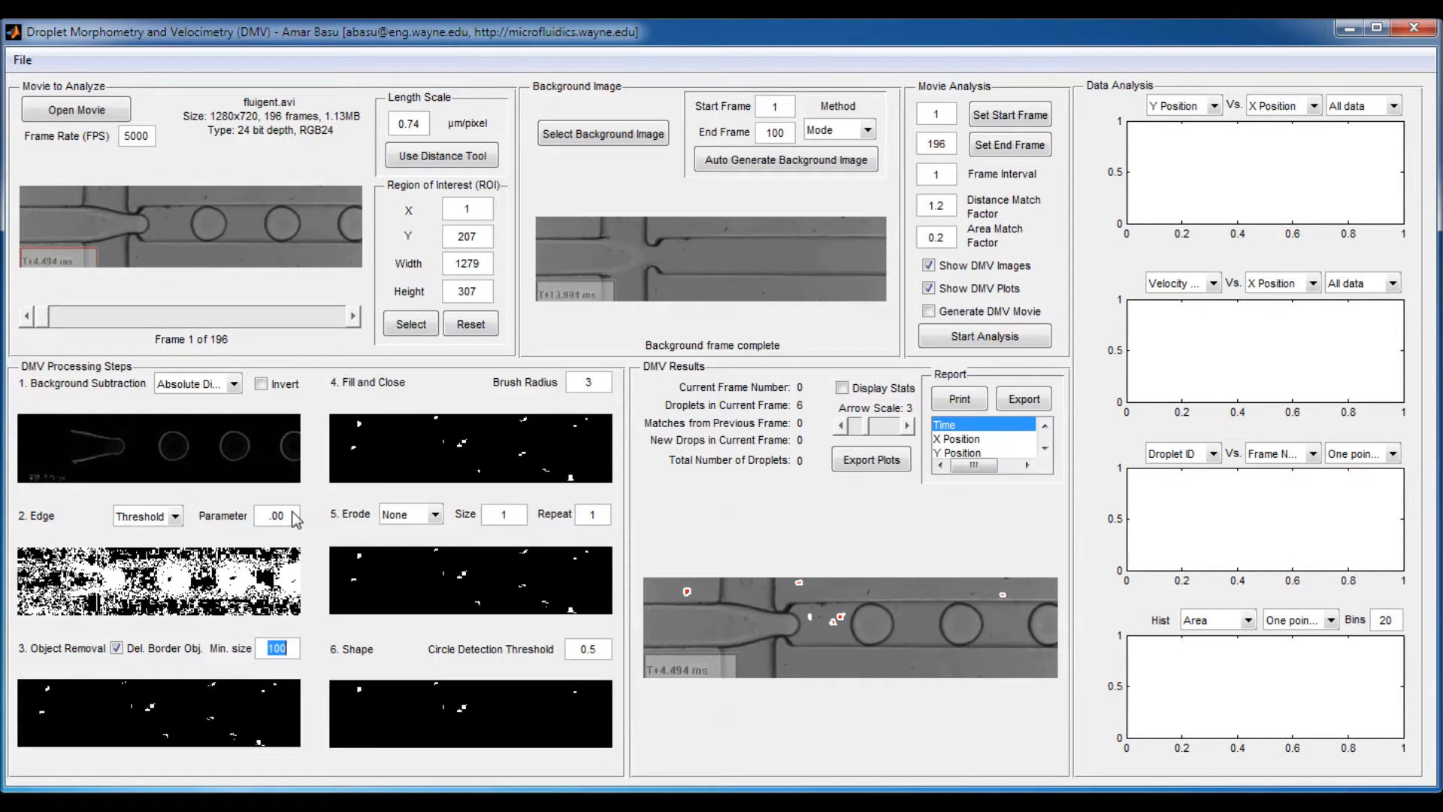
pyautogui.click(294, 517)
pyautogui.write('1')
pyautogui.press('Tab')
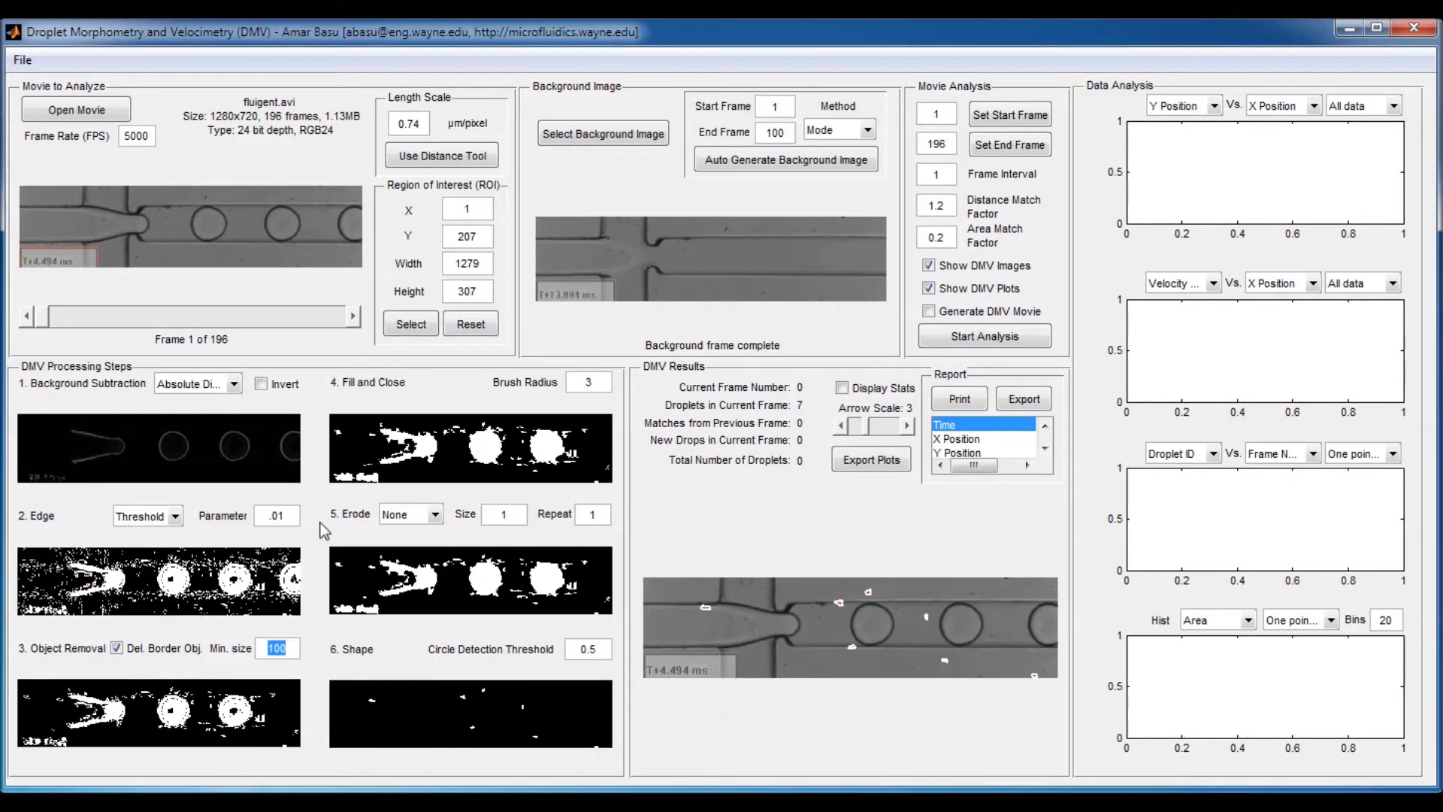
# - Raise the threshold edge parameter through .02, .03 and .04 to compare the detected edges
pyautogui.click(288, 520)
pyautogui.press('BackSpace')
pyautogui.write('2')
pyautogui.press('Tab')
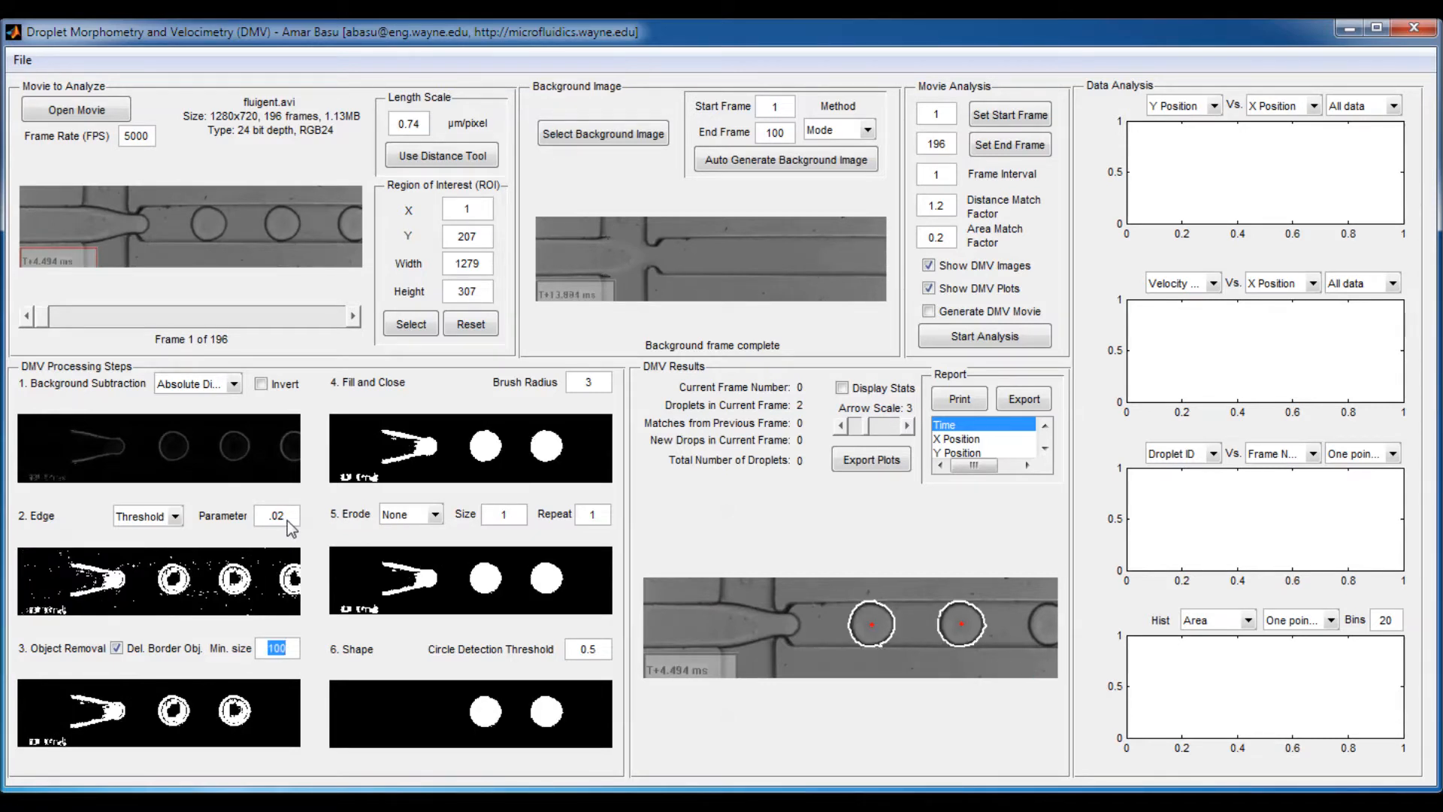
pyautogui.click(287, 520)
pyautogui.write('3')
pyautogui.press('Tab')
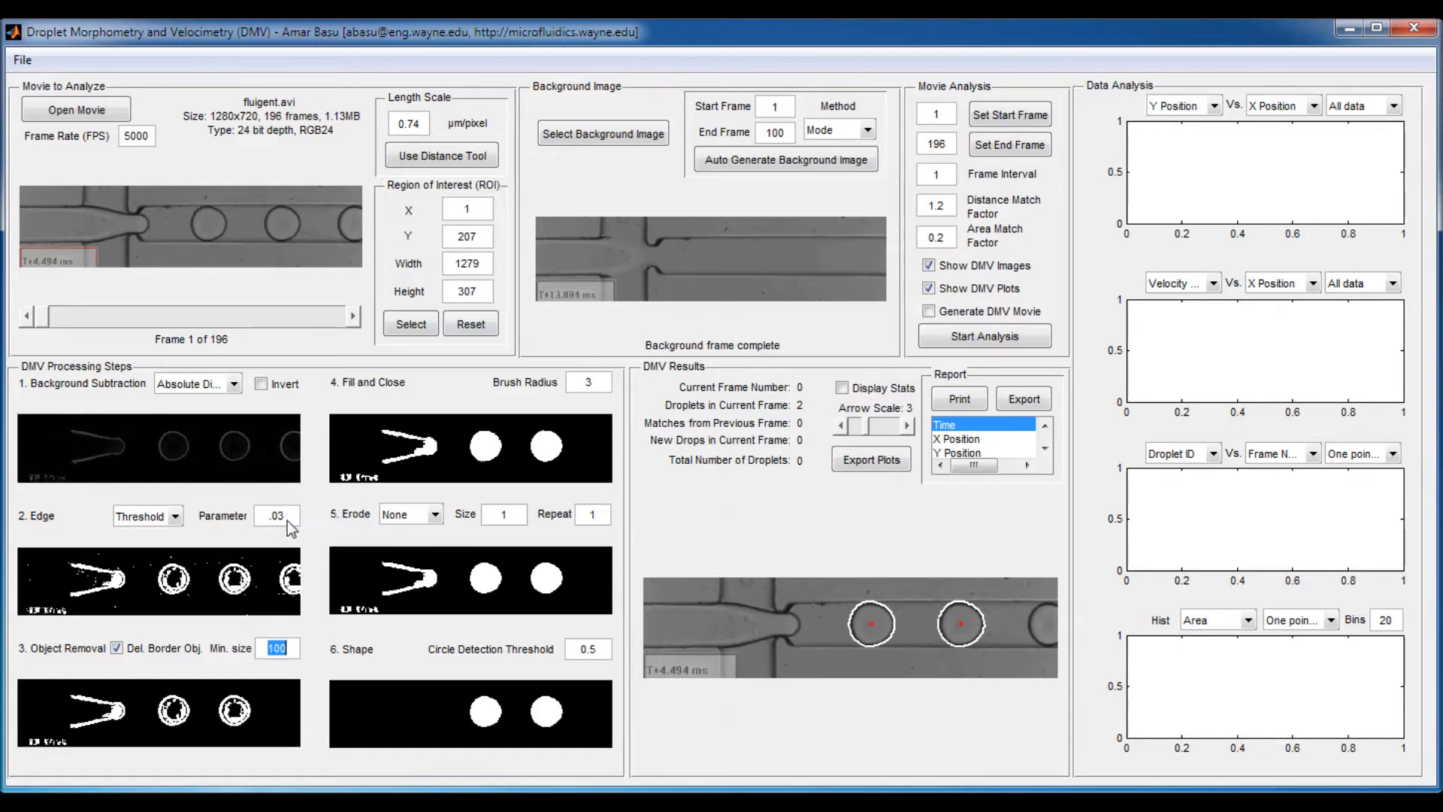
pyautogui.click(287, 520)
pyautogui.write('4')
pyautogui.press('Tab')
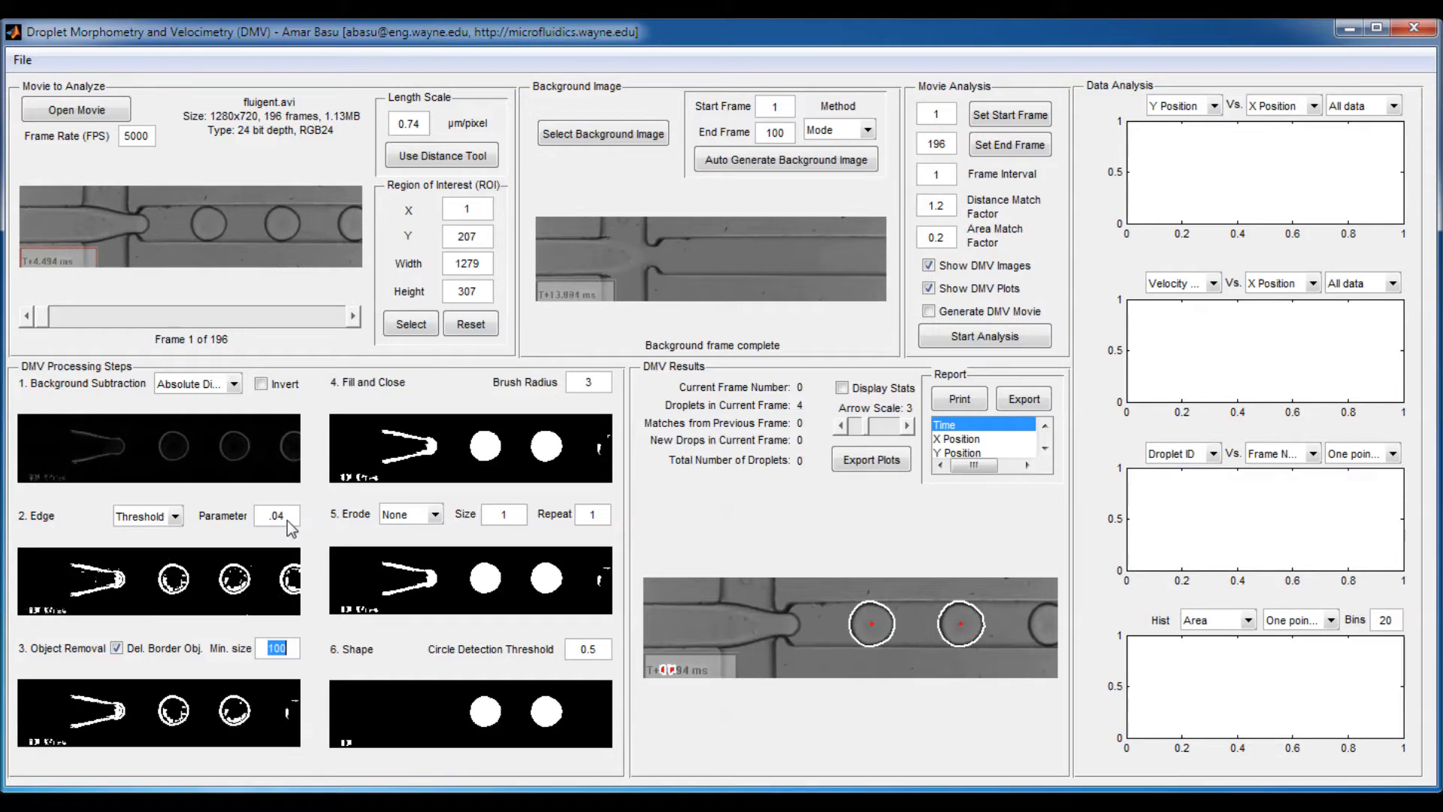
# - Set the threshold edge parameter to .1
pyautogui.click(287, 520)
pyautogui.press('BackSpace')
pyautogui.press('BackSpace')
pyautogui.write('1')
pyautogui.press('Tab')
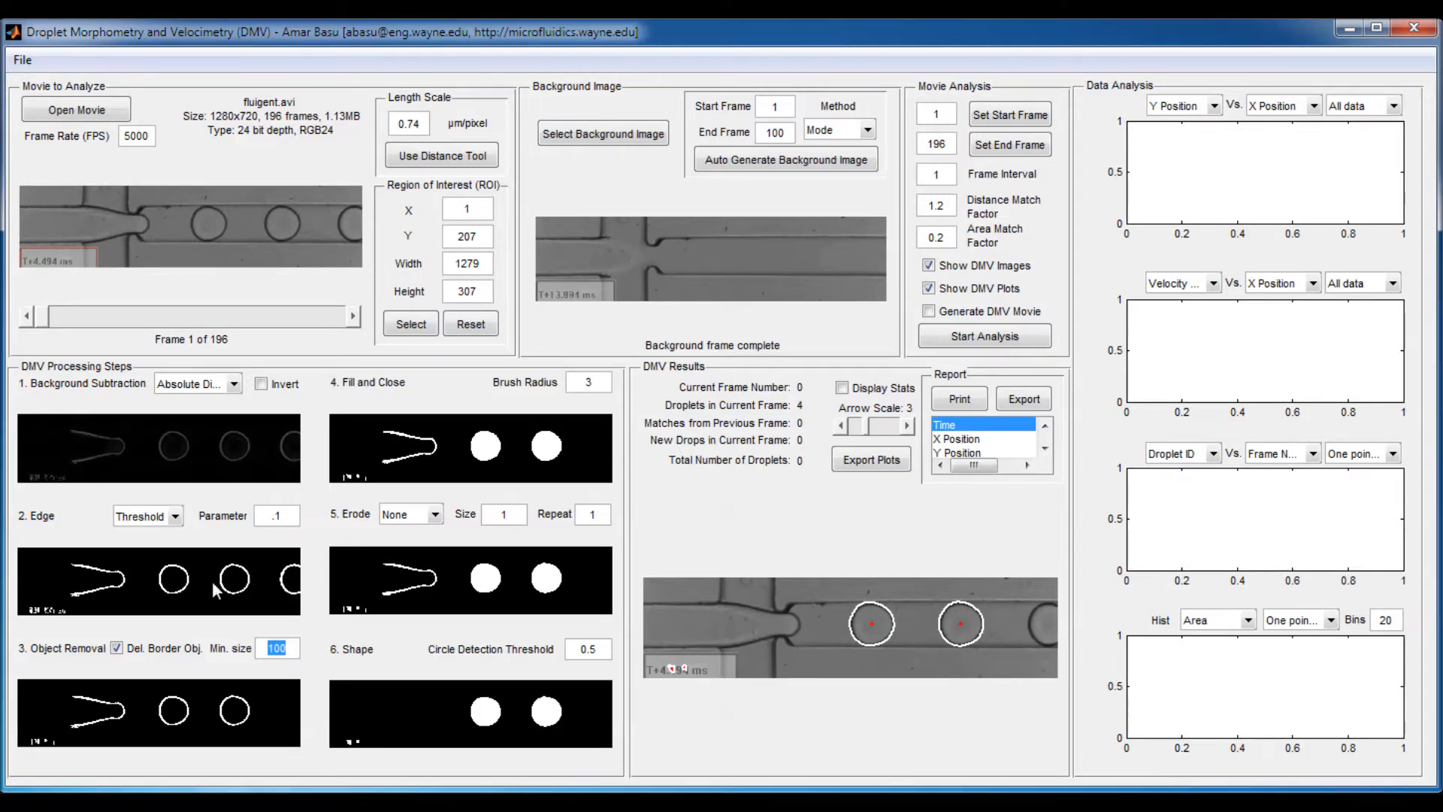
# - Try a threshold edge parameter of .6 and restore it to .1
pyautogui.click(290, 517)
pyautogui.press('Tab')
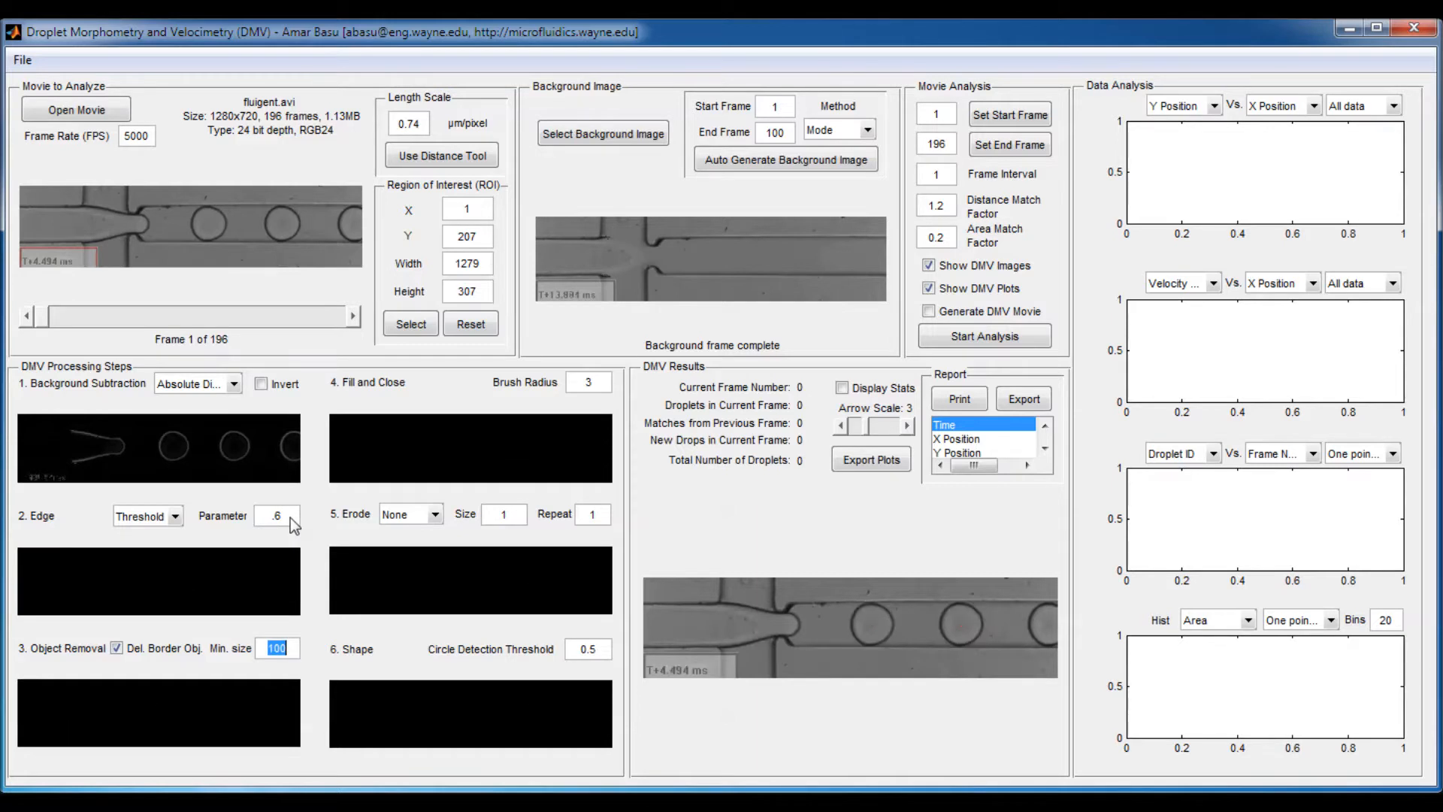
pyautogui.click(290, 517)
pyautogui.press('BackSpace')
pyautogui.write('1')
pyautogui.press('Tab')
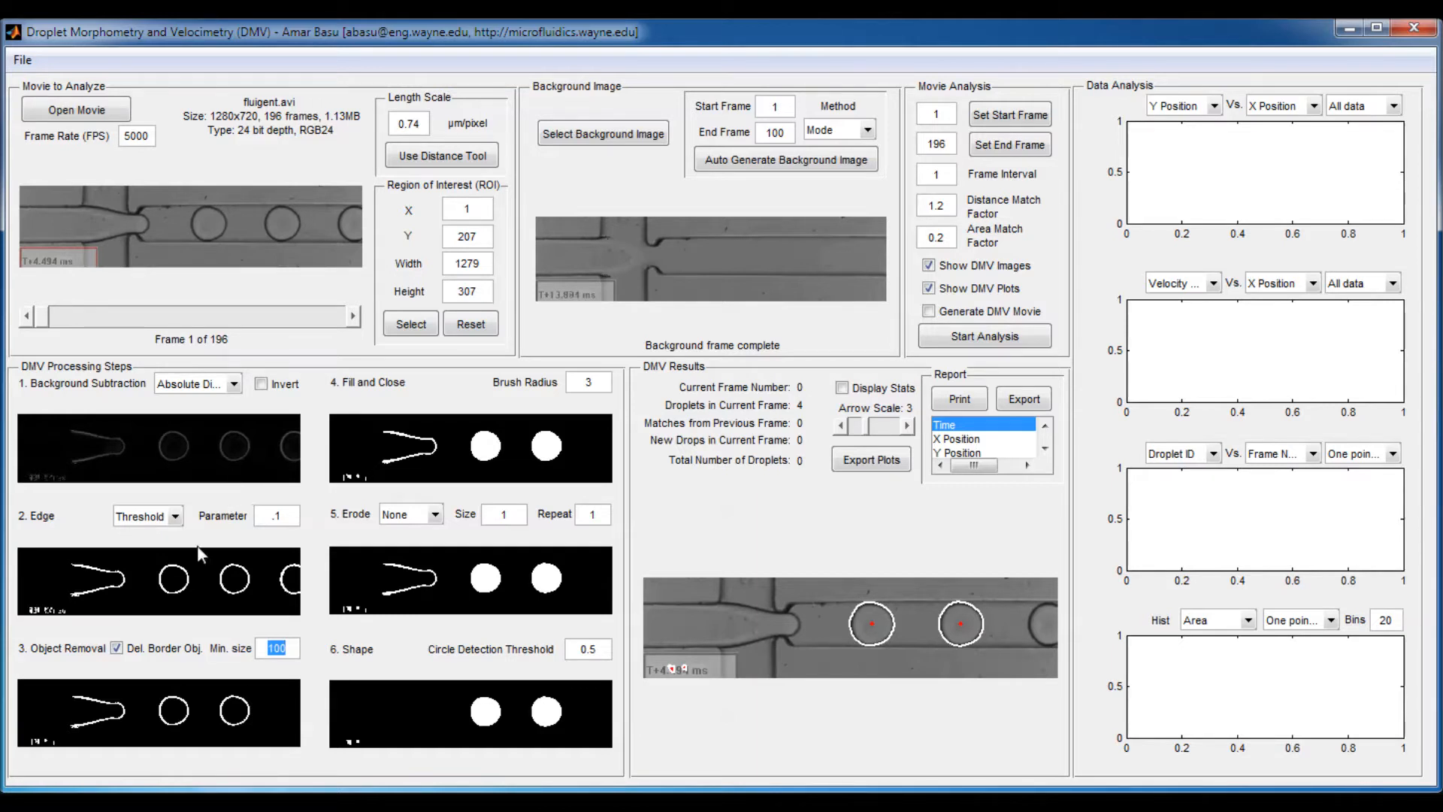
# - Switch the edge detection method to Sobel and set its parameter to .001
pyautogui.click(174, 517)
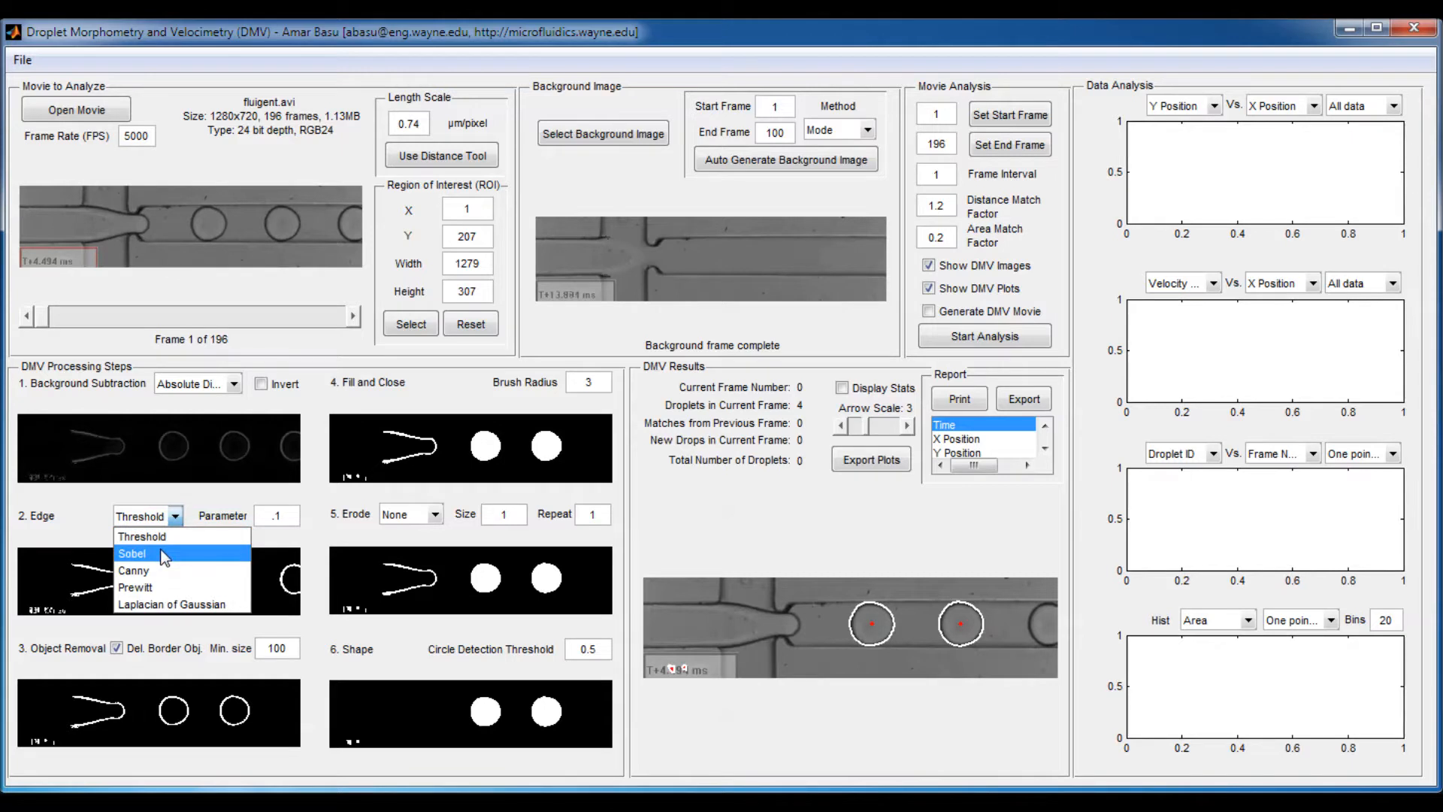
pyautogui.click(165, 554)
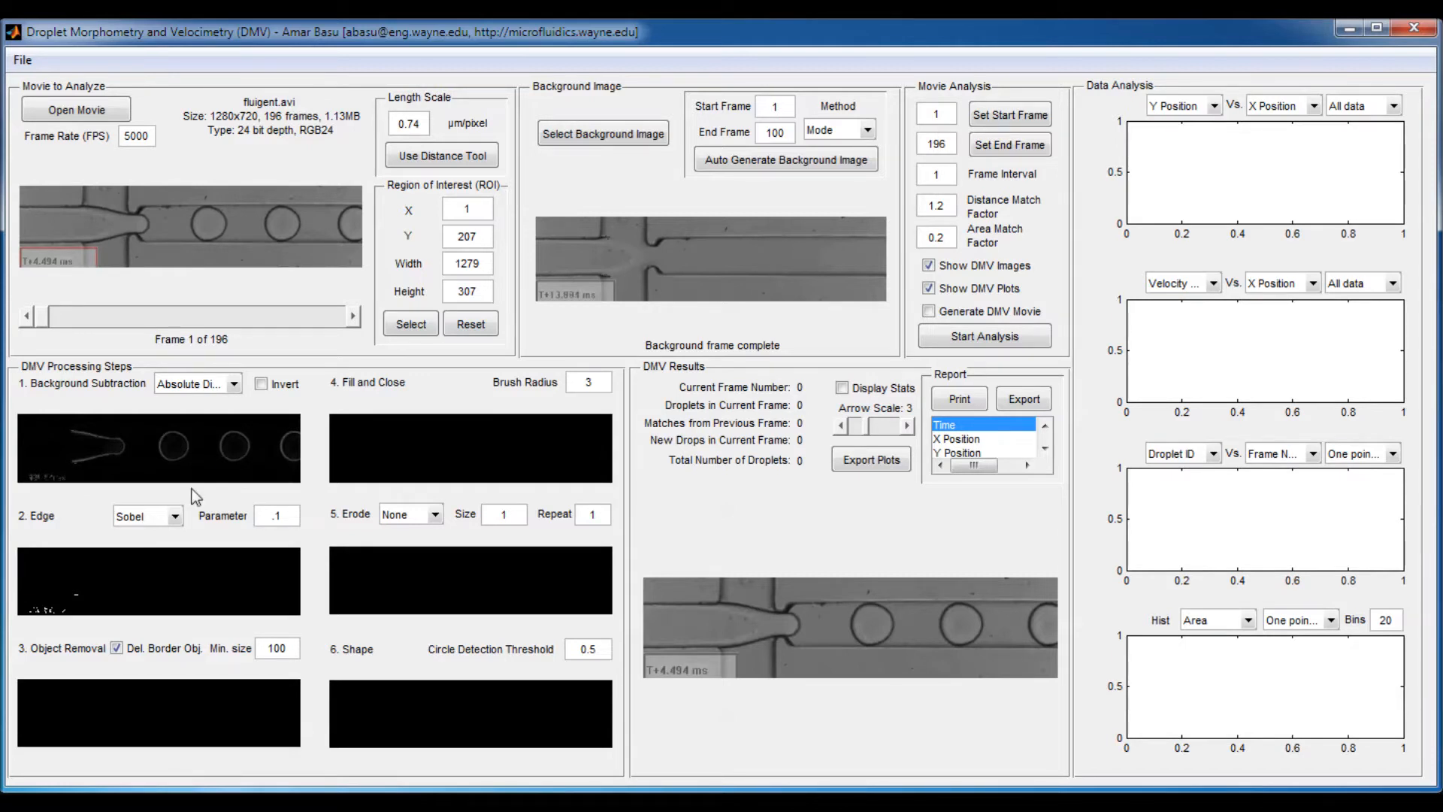
pyautogui.click(165, 516)
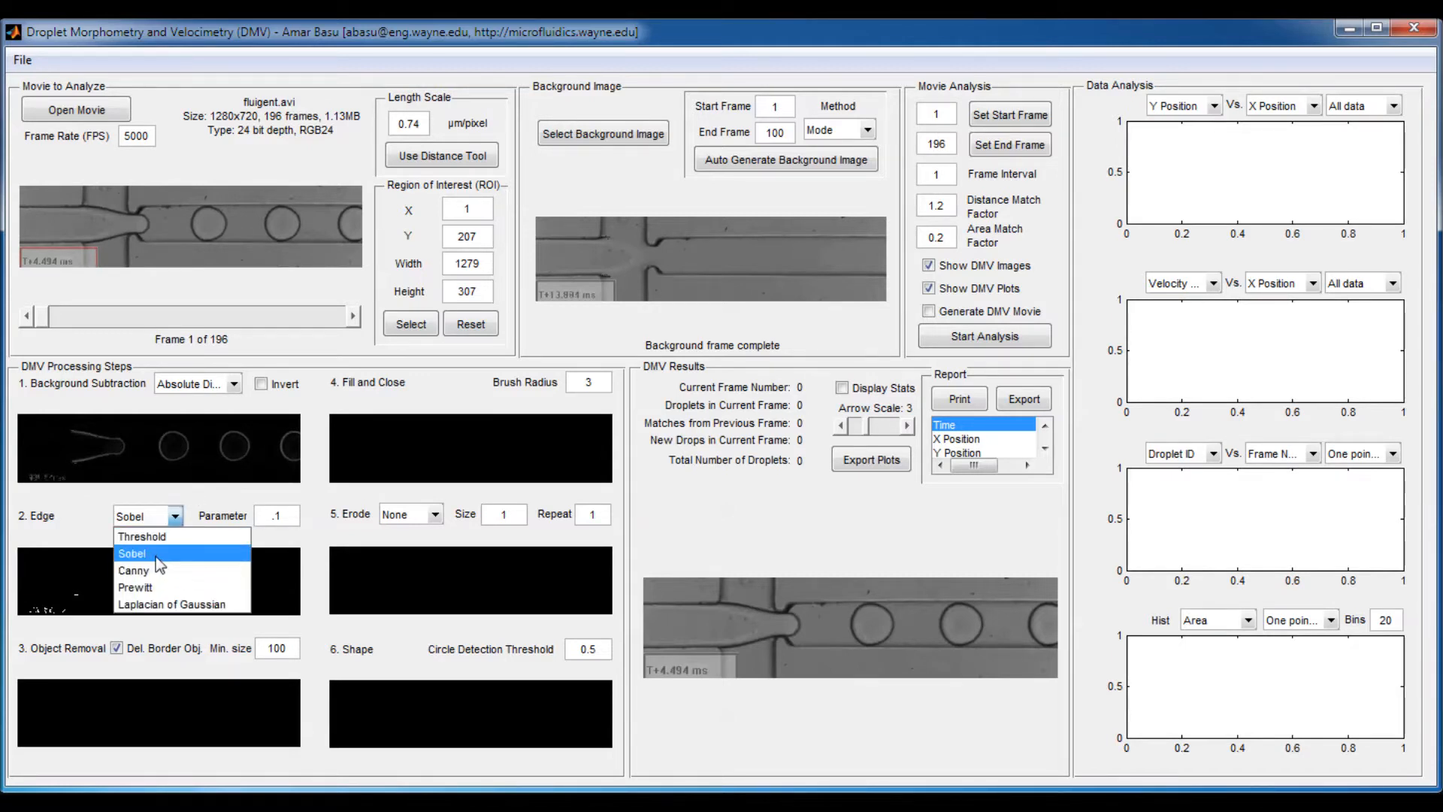
pyautogui.click(156, 555)
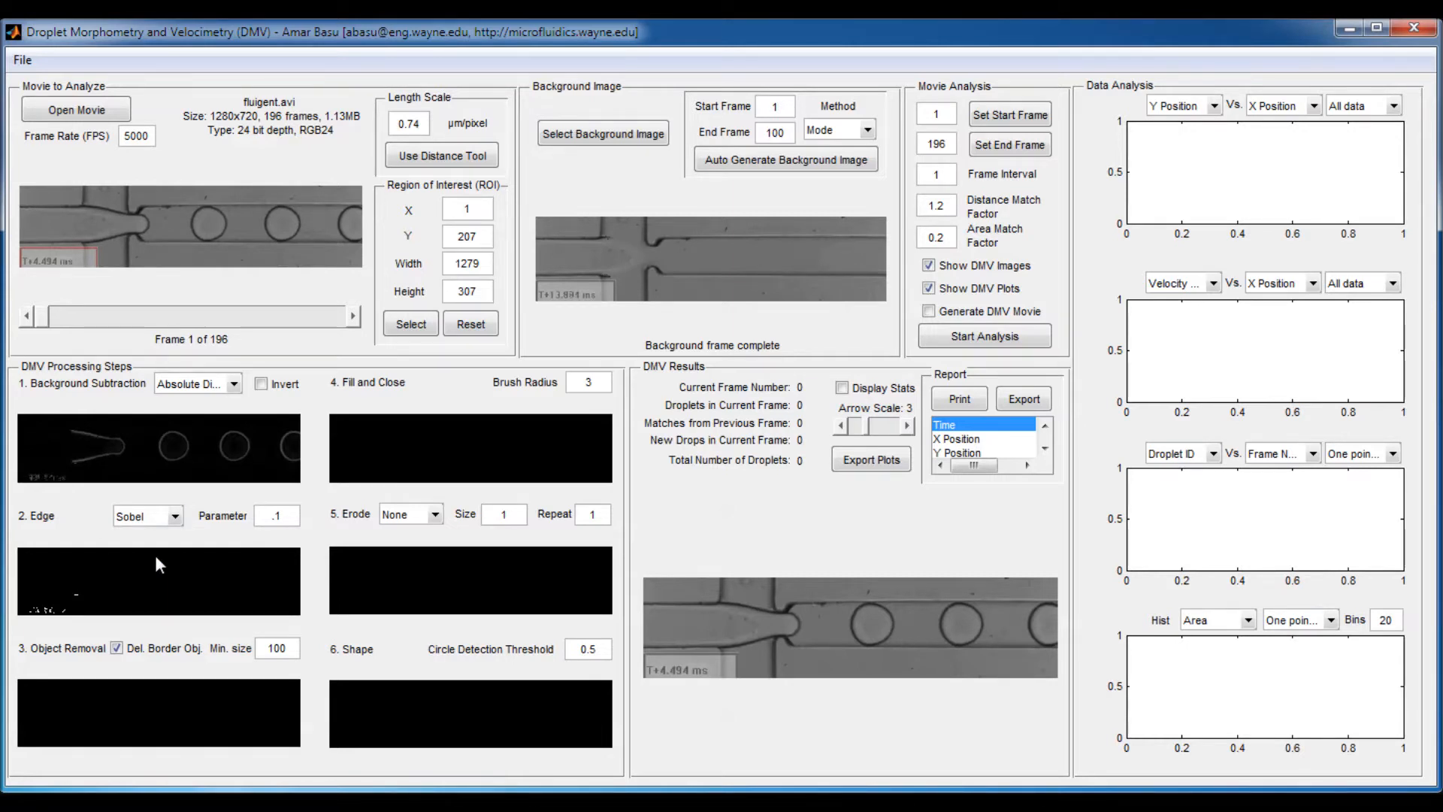
pyautogui.moveTo(285, 517); pyautogui.dragTo(270, 517)
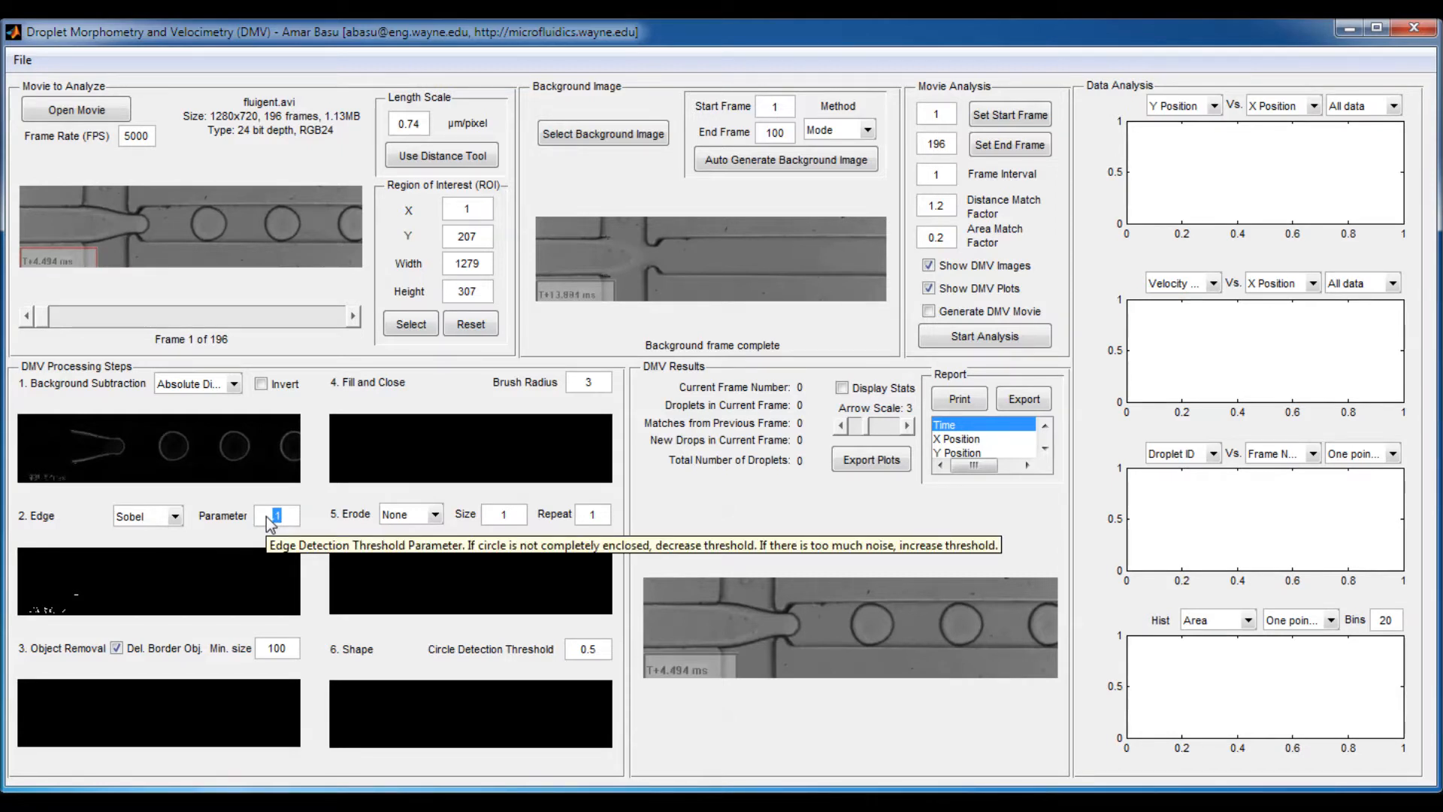
pyautogui.write('.')
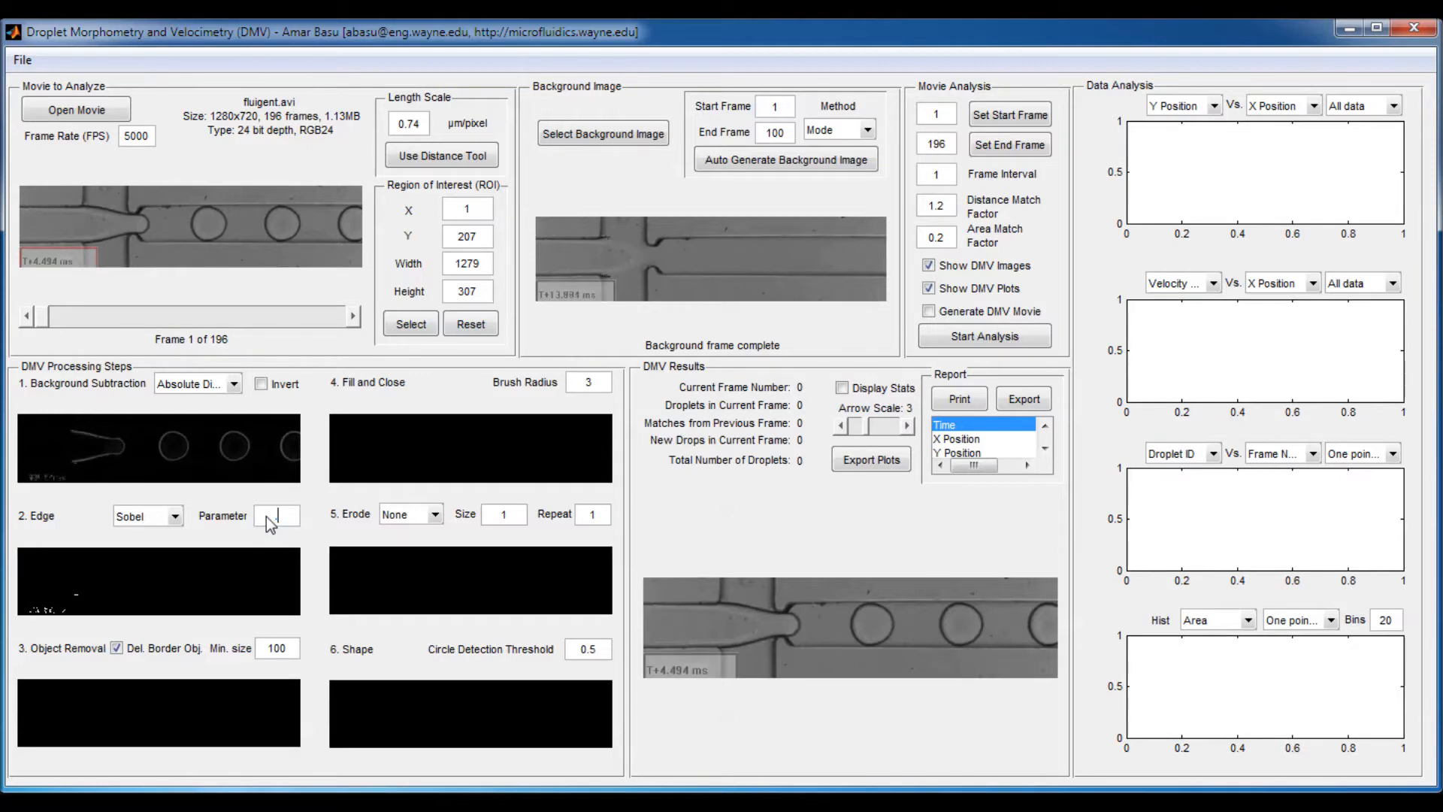
pyautogui.write('001')
pyautogui.press('Tab')
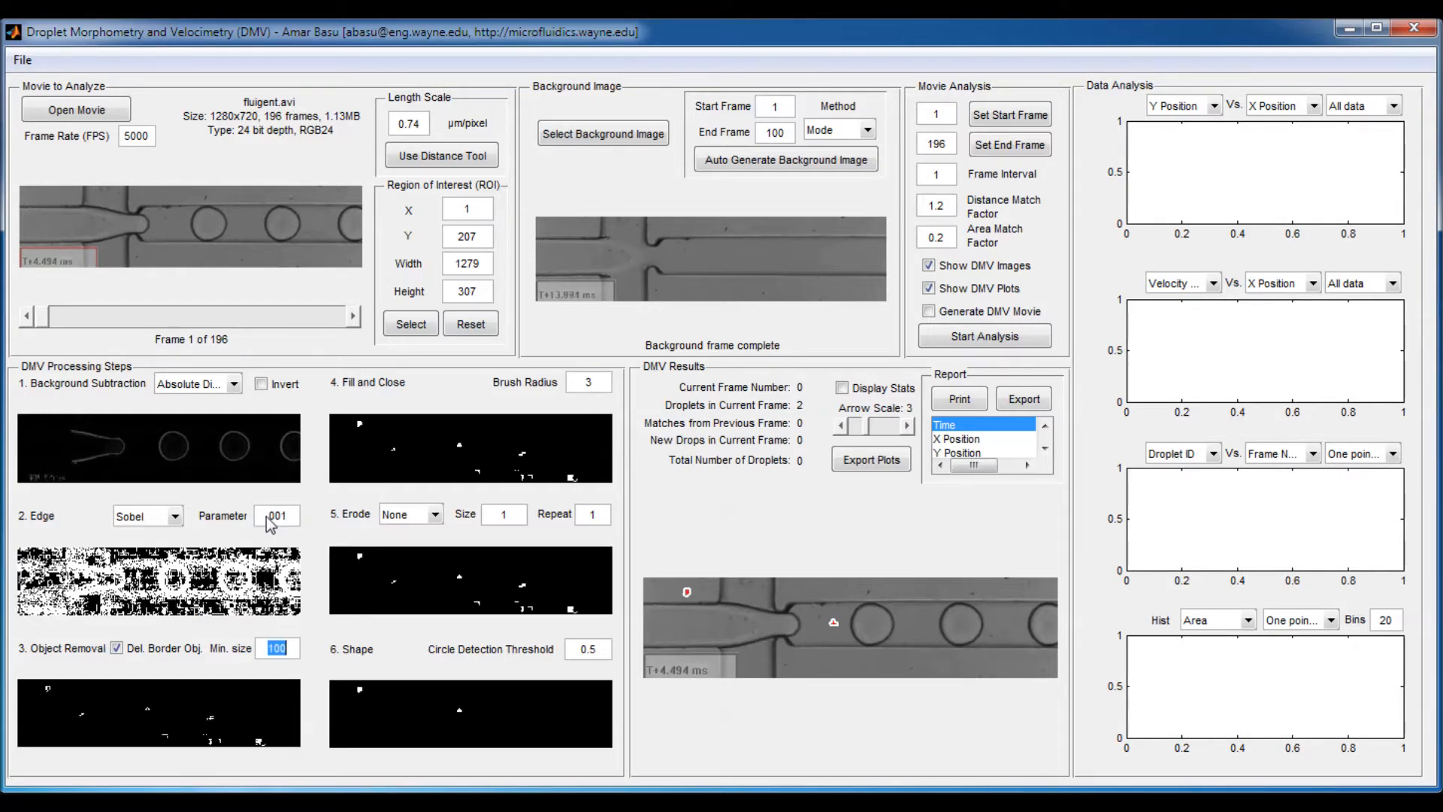
# - Raise the Sobel edge parameter through .01, .02 and .03 to compare the outlines
pyautogui.click(295, 518)
pyautogui.press('BackSpace')
pyautogui.press('BackSpace')
pyautogui.write('1')
pyautogui.press('Tab')
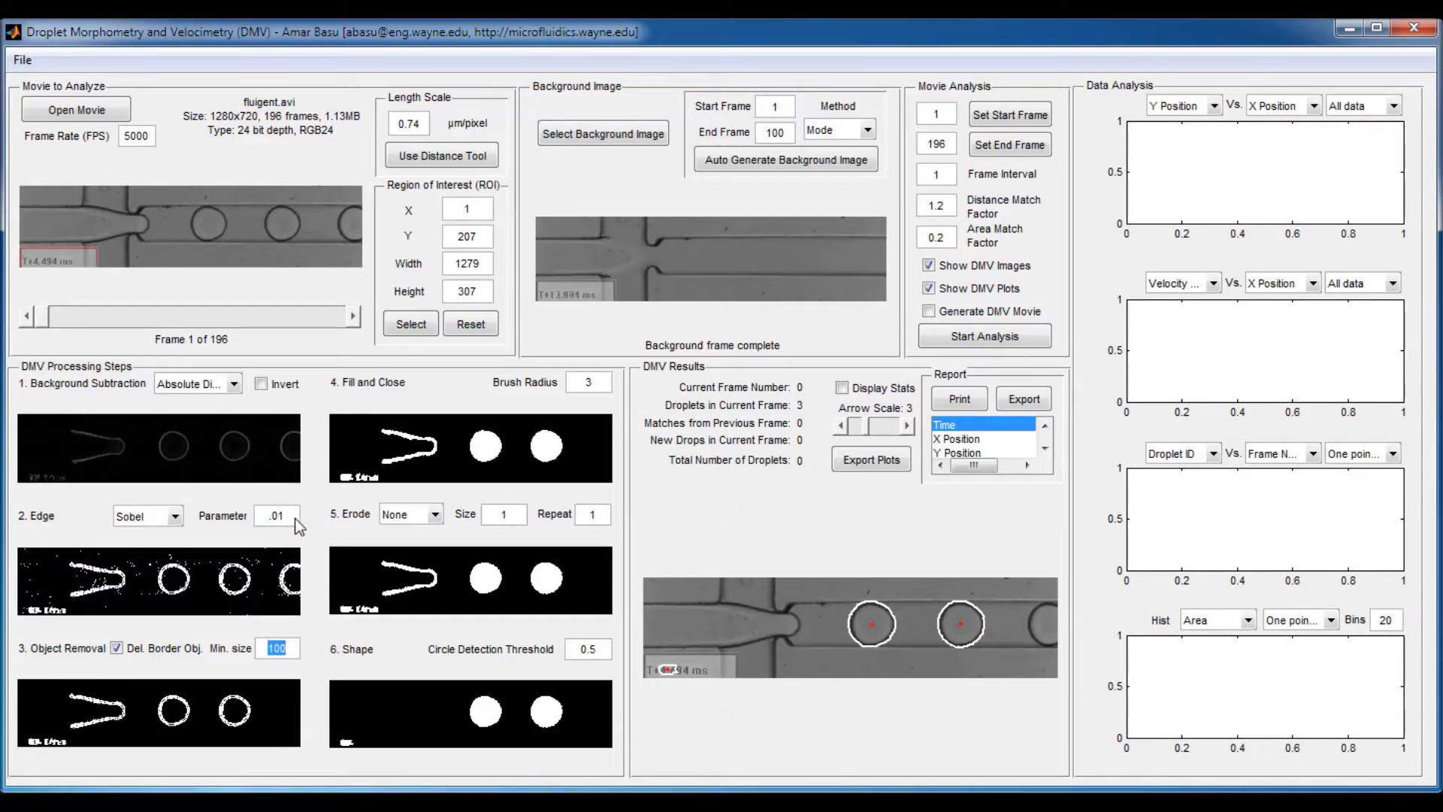
pyautogui.click(295, 518)
pyautogui.press('BackSpace')
pyautogui.write('2')
pyautogui.press('Return')
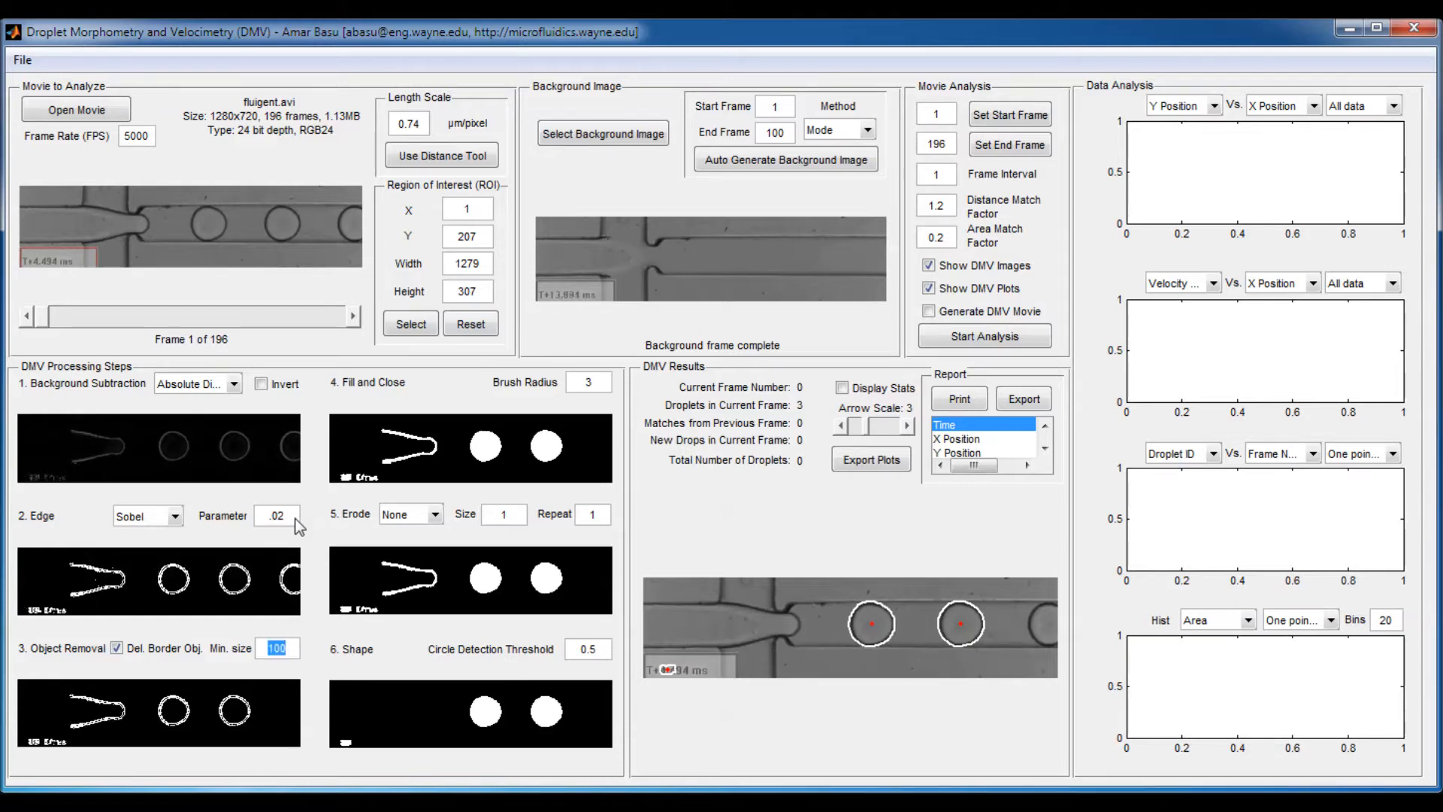
pyautogui.press('BackSpace')
pyautogui.write('3')
pyautogui.press('Tab')
# - Try Sobel edge parameters of .3 and .1
pyautogui.click(296, 520)
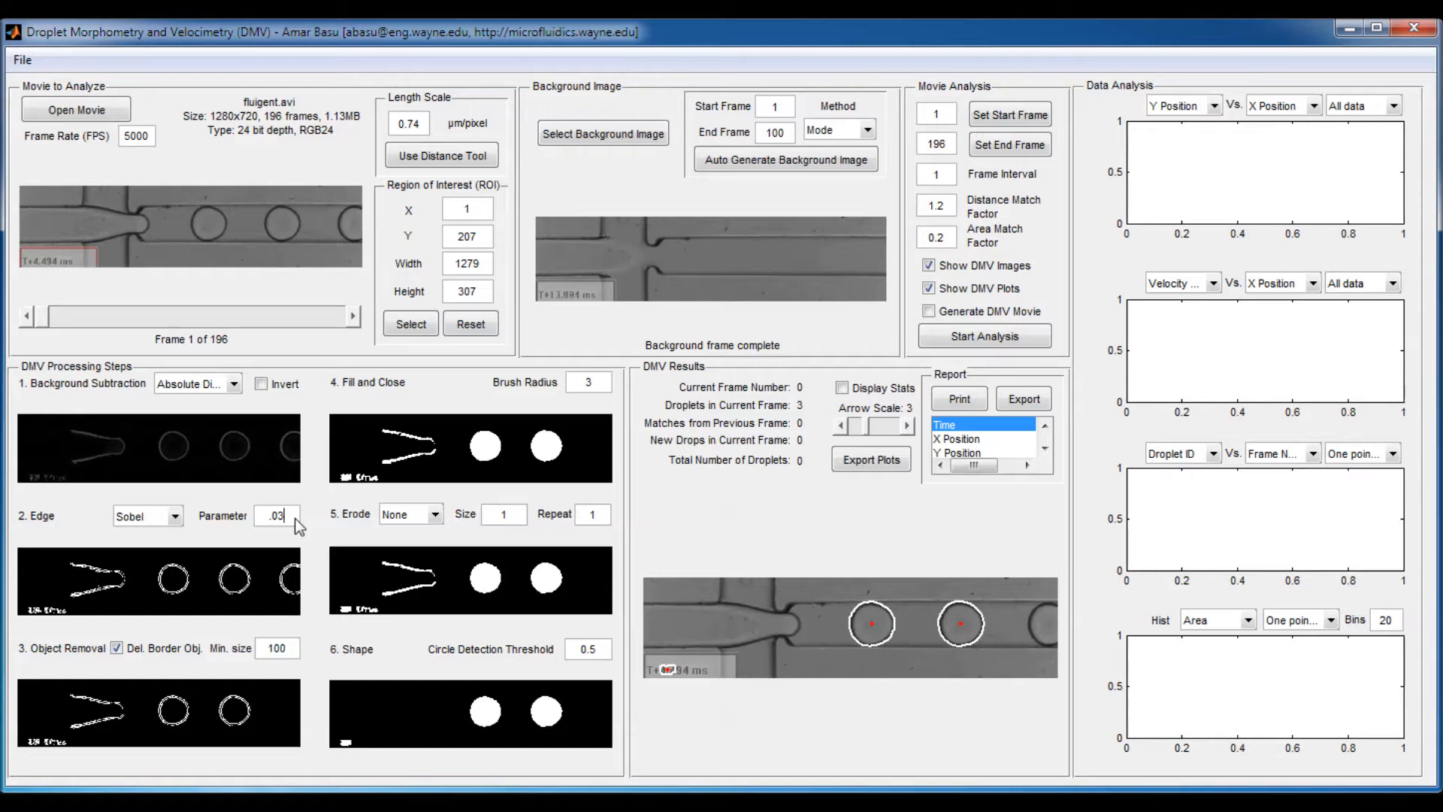
pyautogui.press('BackSpace')
pyautogui.press('BackSpace')
pyautogui.write('3')
pyautogui.press('Tab')
pyautogui.click(296, 520)
pyautogui.press('BackSpace')
pyautogui.write('1')
pyautogui.press('Tab')
# - Set the Sobel edge parameter back to .02 and refine it to .025
pyautogui.click(296, 520)
pyautogui.write('02')
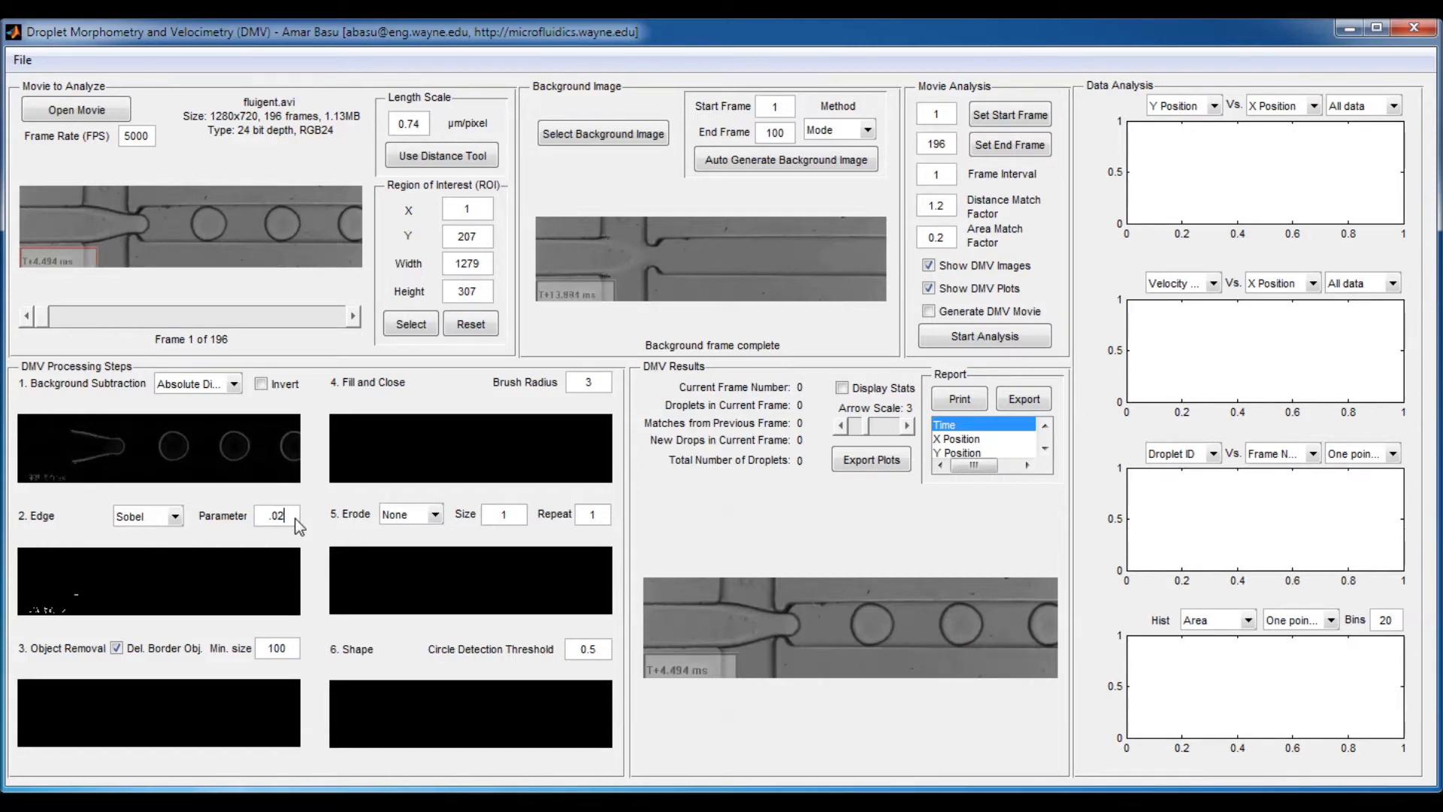
pyautogui.press('Tab')
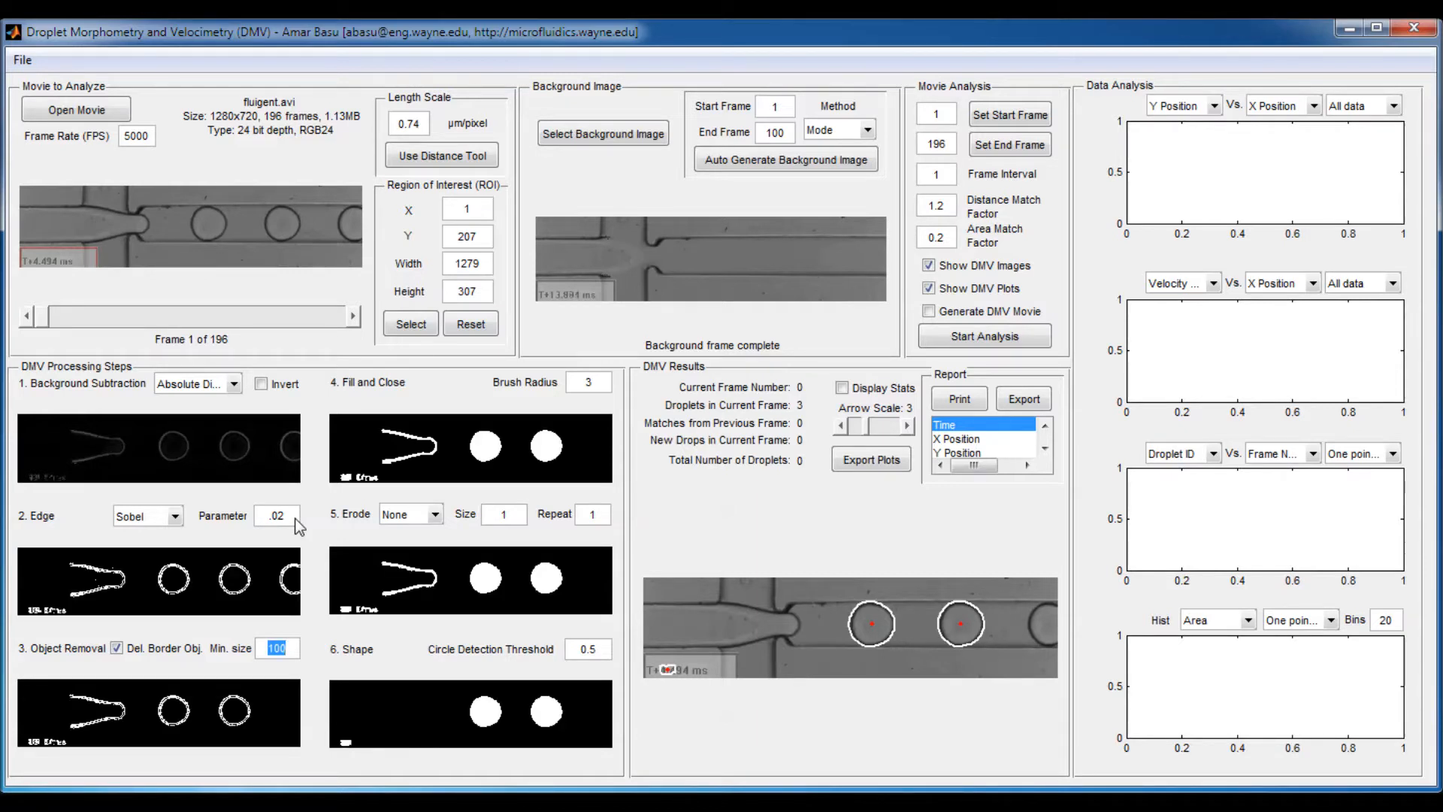
pyautogui.click(304, 522)
pyautogui.click(286, 515)
pyautogui.write('5')
pyautogui.press('Tab')
# - Switch the edge detection method to Canny and set its parameter to .01
pyautogui.click(172, 517)
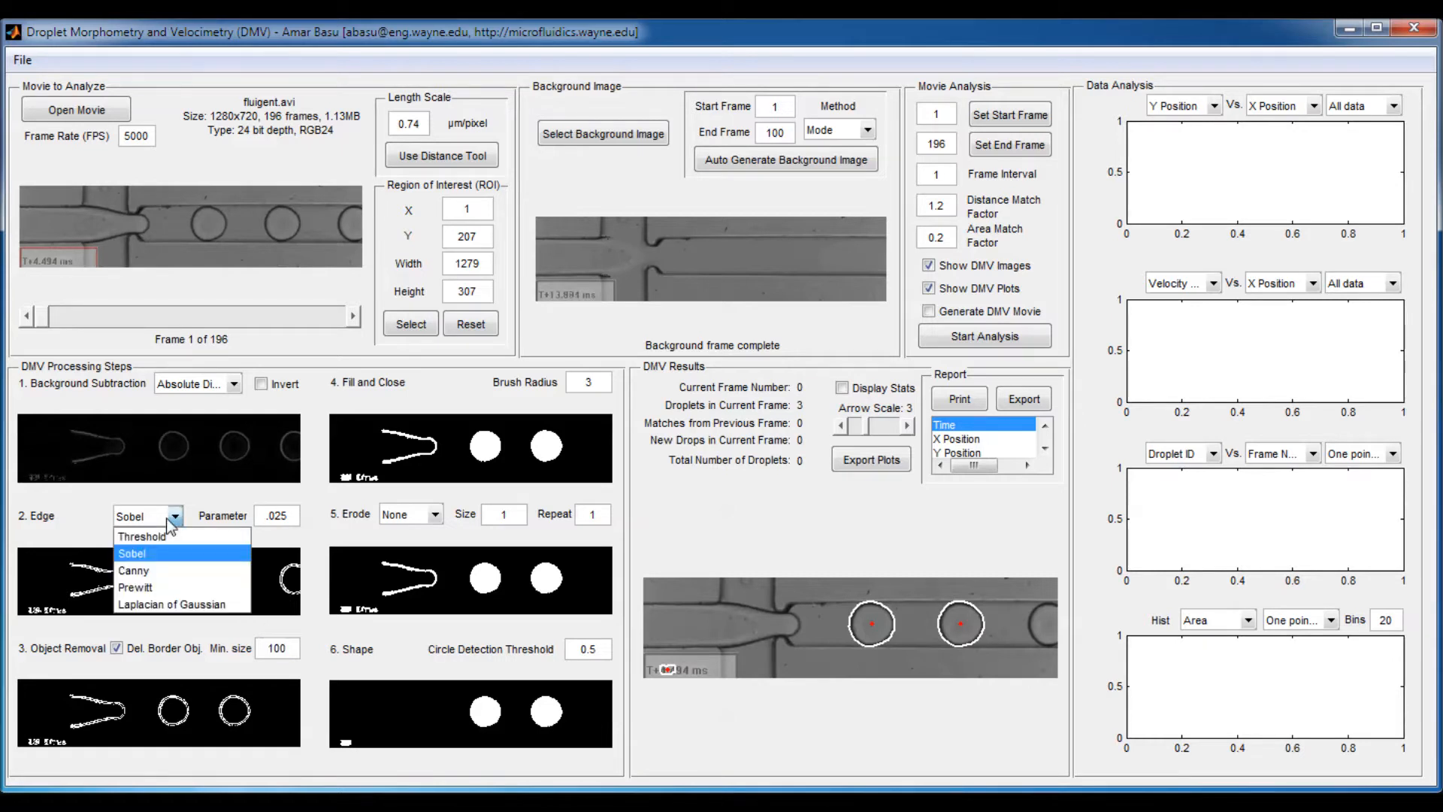
pyautogui.click(177, 572)
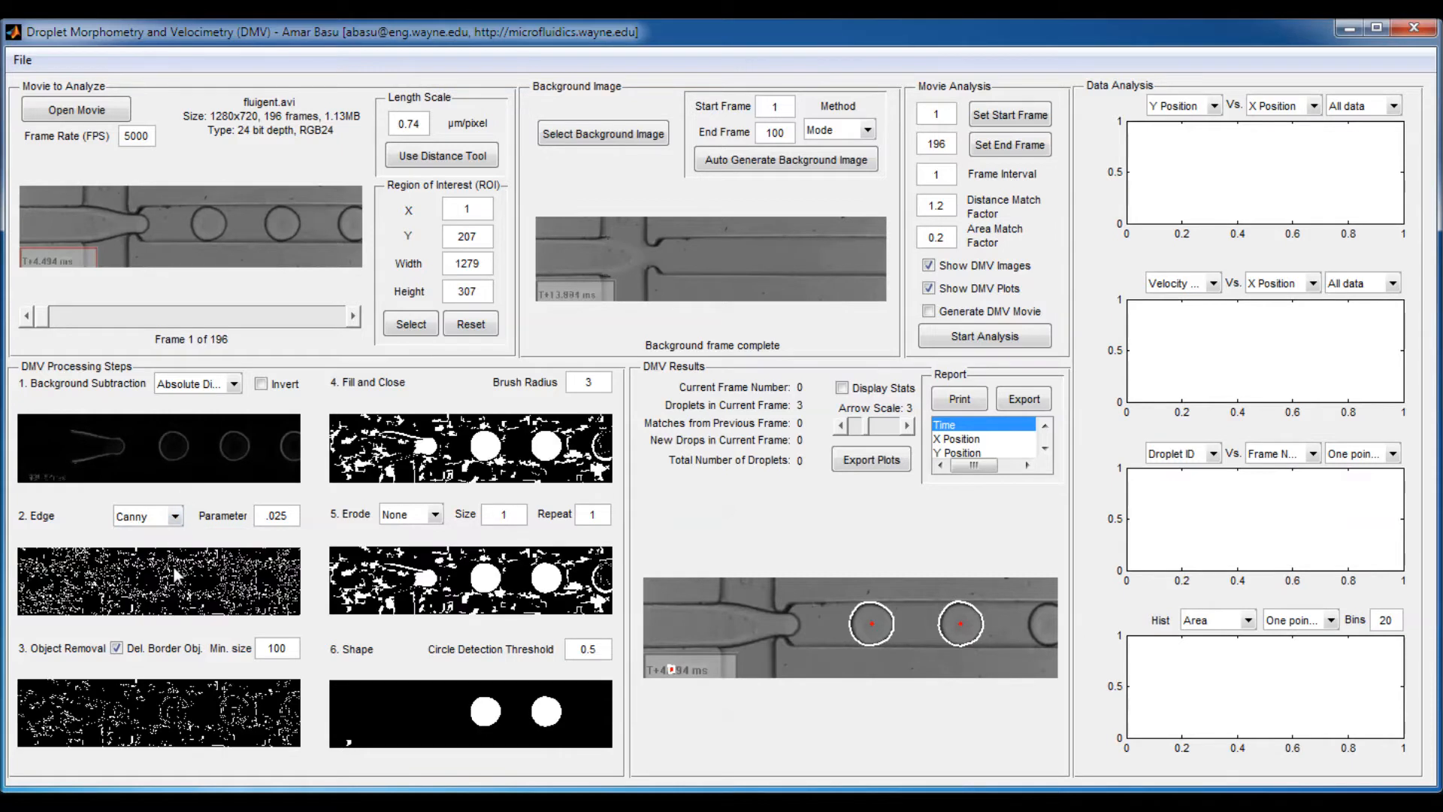
pyautogui.press('BackSpace')
pyautogui.press('BackSpace')
pyautogui.write('01')
pyautogui.press('Tab')
# - Raise the Canny edge parameter to .1
pyautogui.click(292, 518)
pyautogui.press('BackSpace')
pyautogui.press('BackSpace')
pyautogui.write('1')
pyautogui.press('Tab')
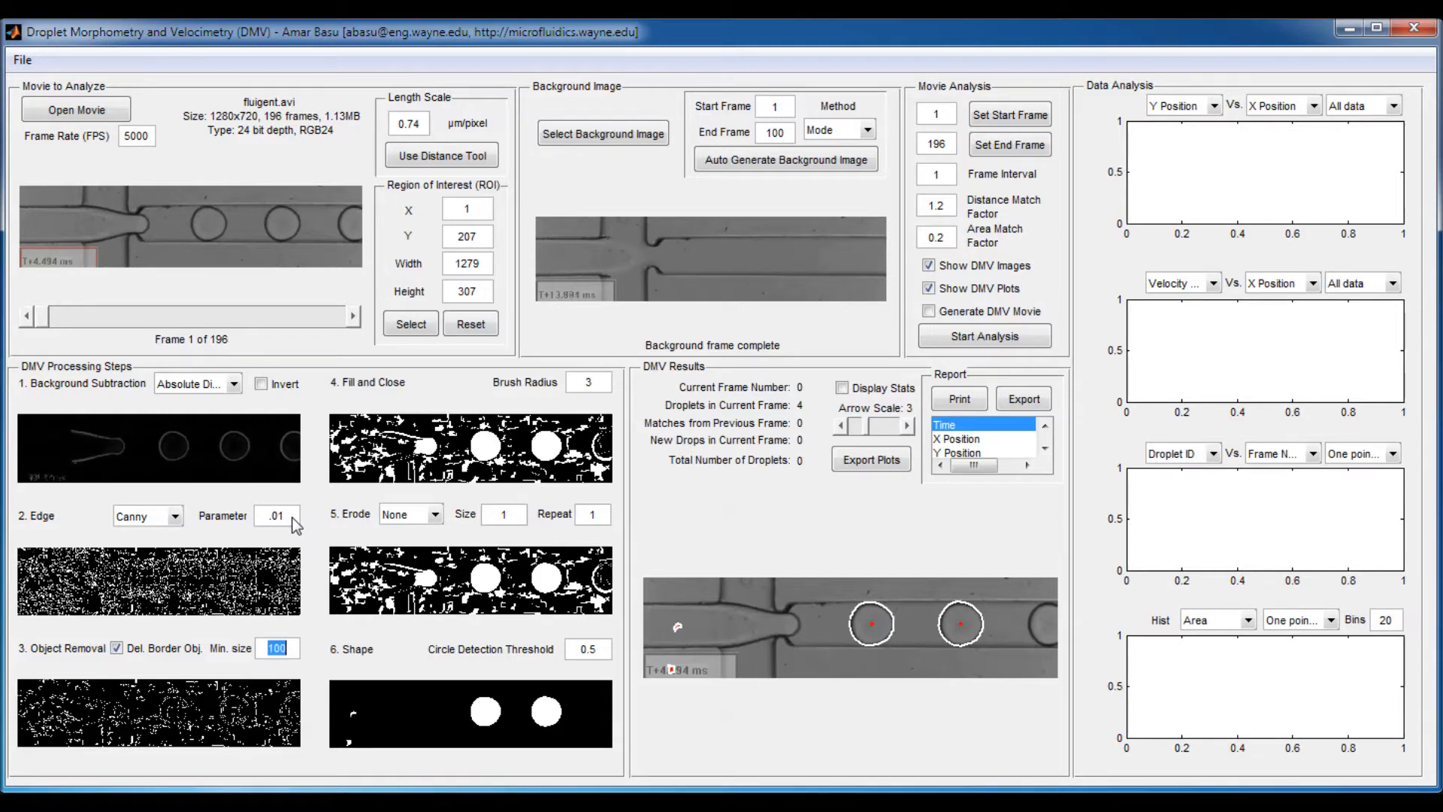
pyautogui.click(292, 517)
pyautogui.press('BackSpace')
pyautogui.press('BackSpace')
pyautogui.write('1')
pyautogui.press('Tab')
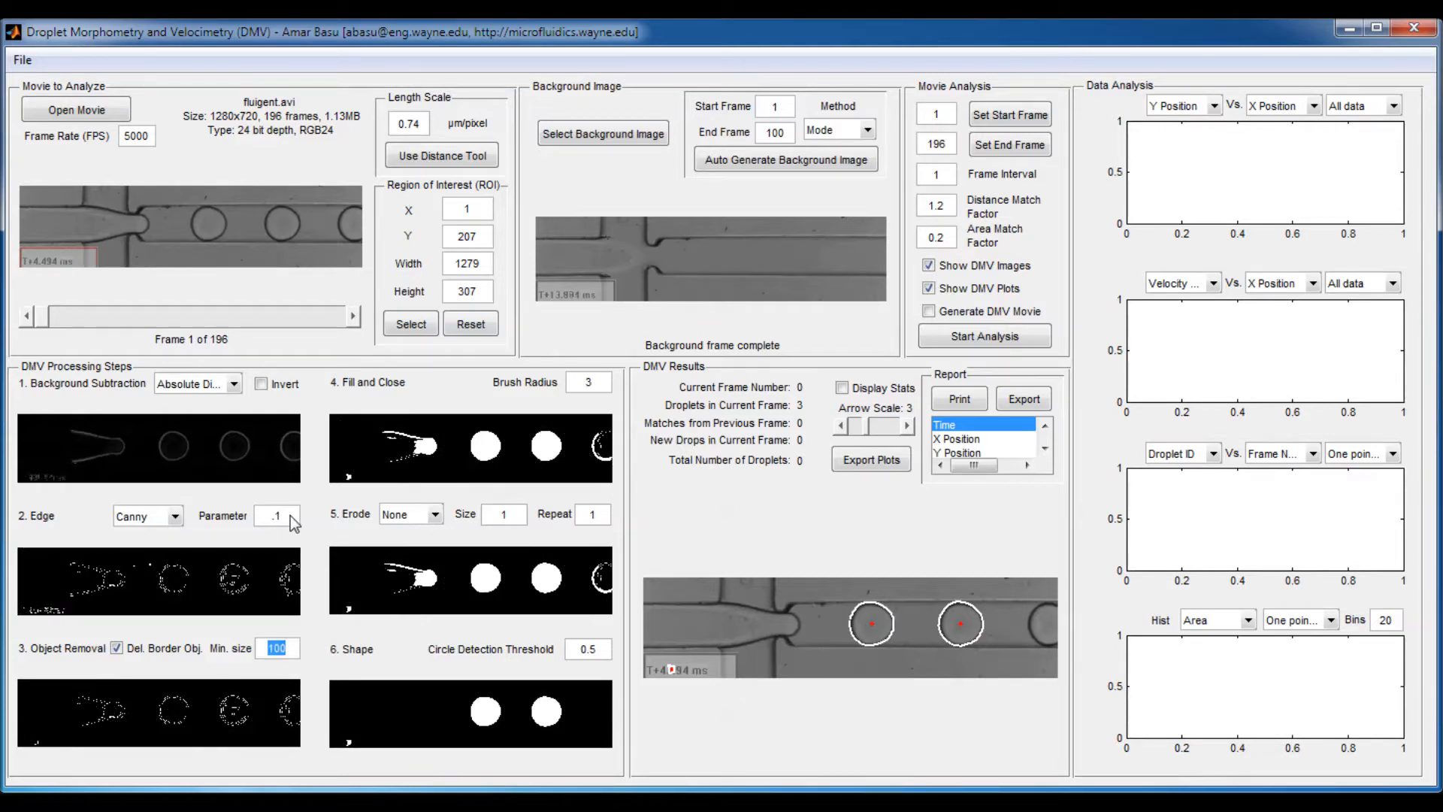
# - Try a Canny edge parameter of .05 and return it to .1
pyautogui.click(290, 516)
pyautogui.press('BackSpace')
pyautogui.write('05')
pyautogui.press('Tab')
pyautogui.click(290, 515)
pyautogui.write('.1')
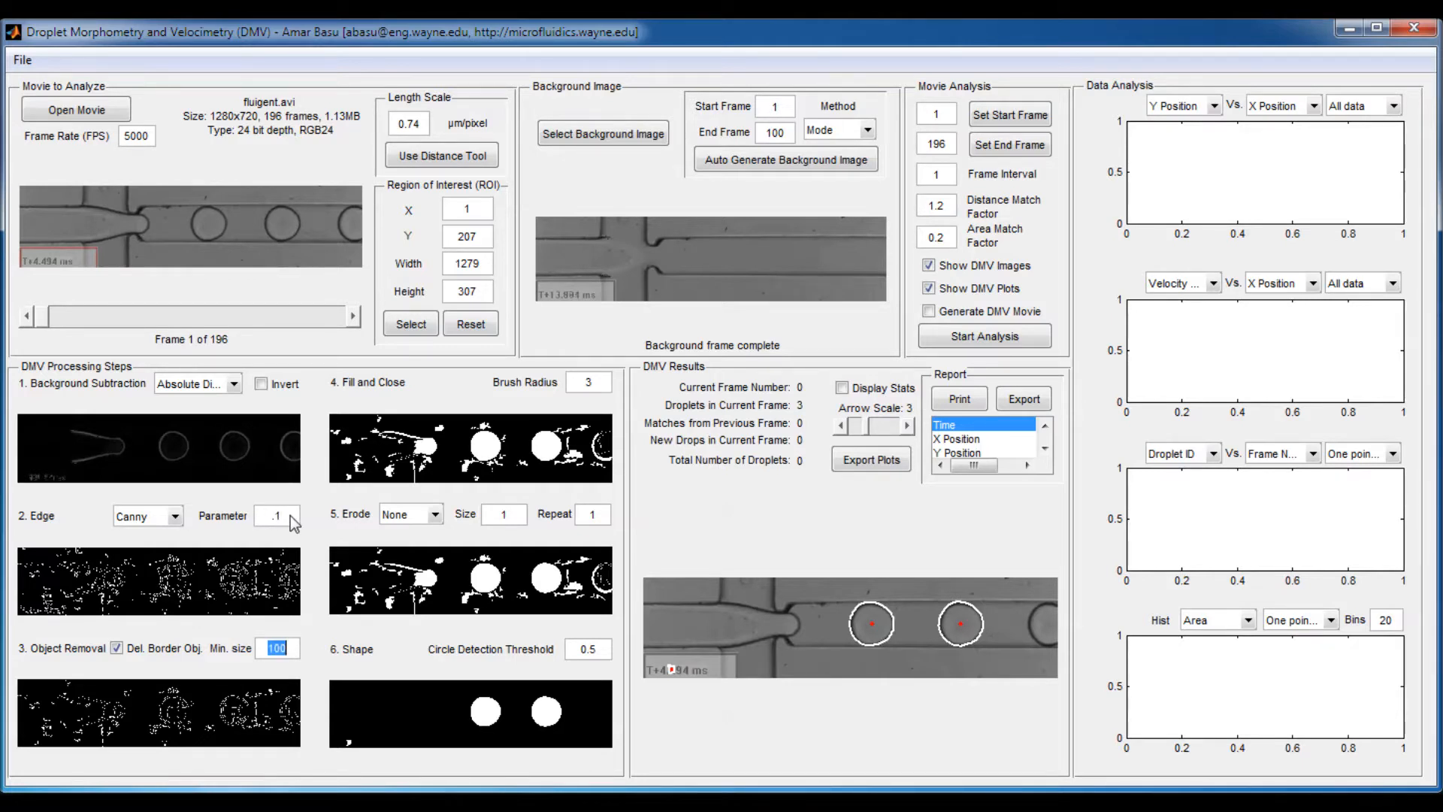
pyautogui.press('Tab')
# - Try a Canny edge parameter of .07 and restore it to .1
pyautogui.click(290, 516)
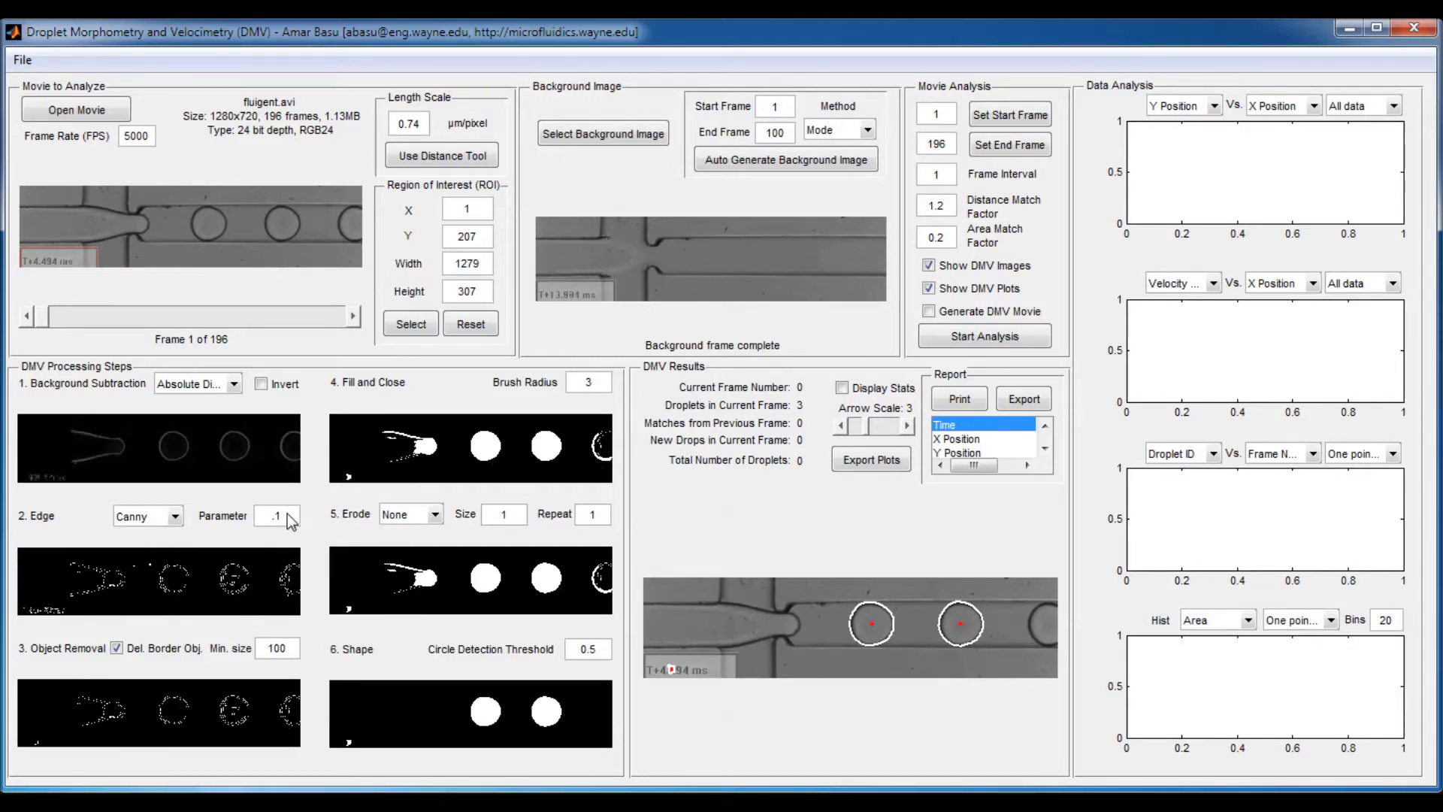
pyautogui.press('BackSpace')
pyautogui.press('BackSpace')
pyautogui.write('.07')
pyautogui.press('Tab')
pyautogui.click(290, 517)
pyautogui.press('BackSpace')
pyautogui.press('BackSpace')
pyautogui.press('BackSpace')
pyautogui.write('.1')
pyautogui.press('Tab')
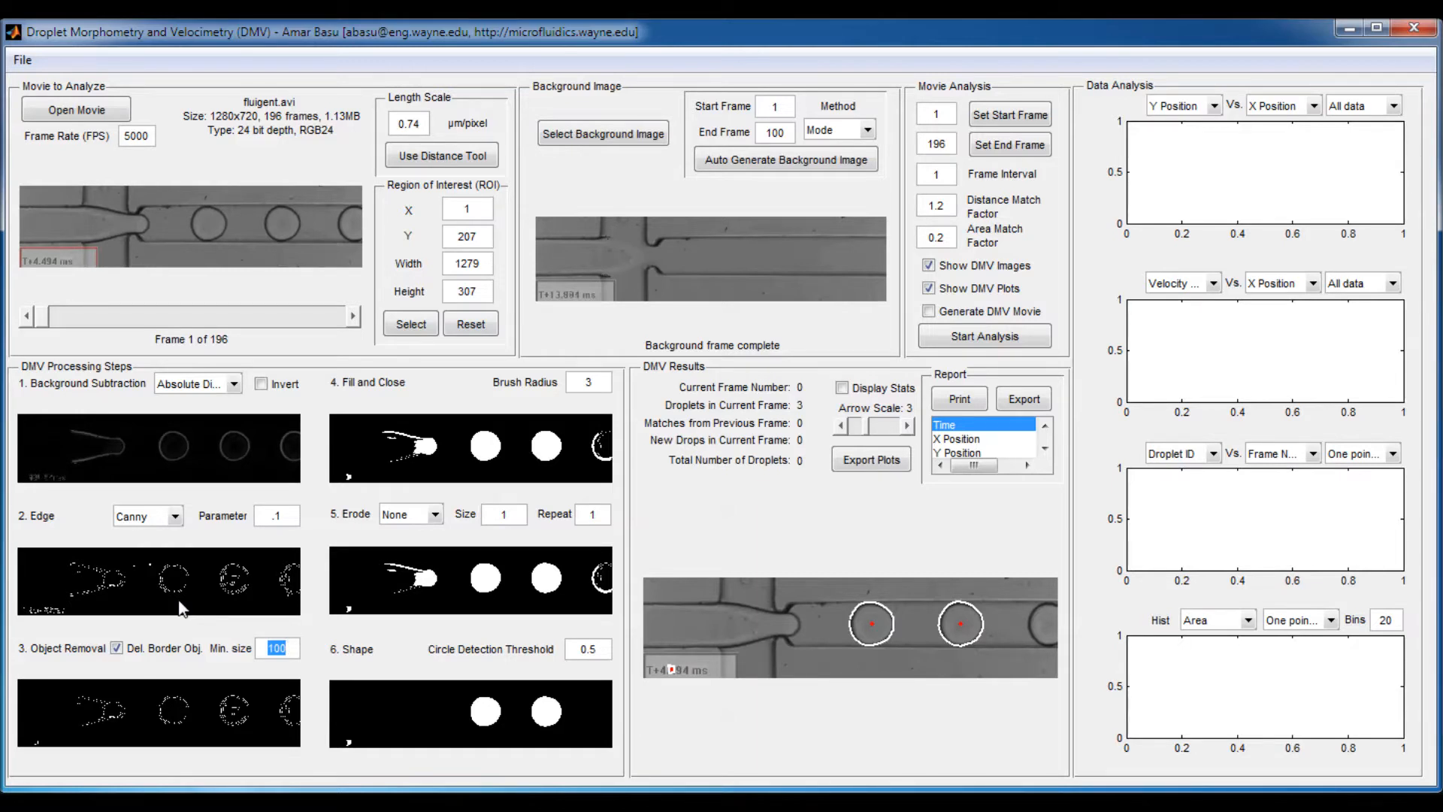
# - Switch the edge detection method back to Threshold and set its parameter to .01
pyautogui.click(162, 519)
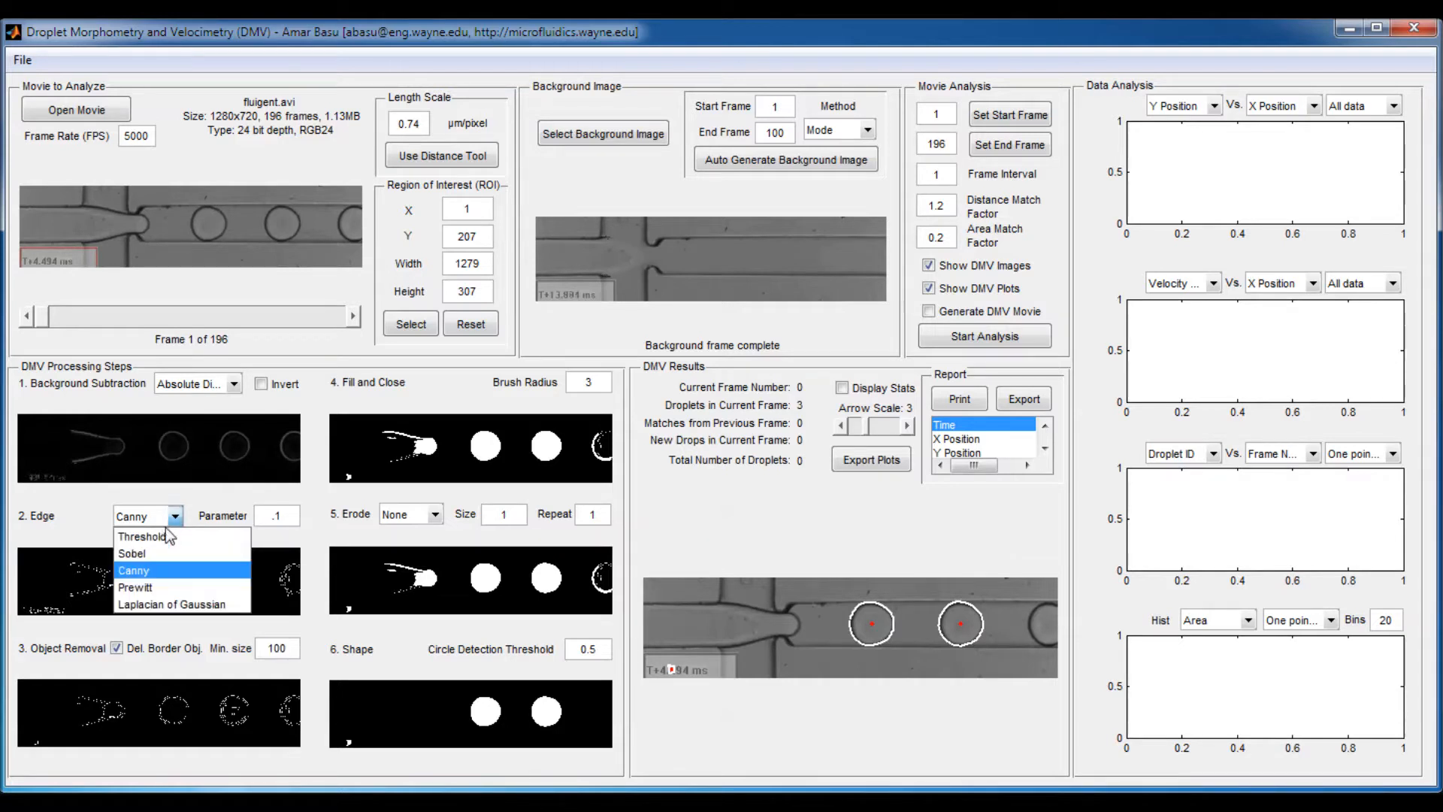
pyautogui.click(167, 536)
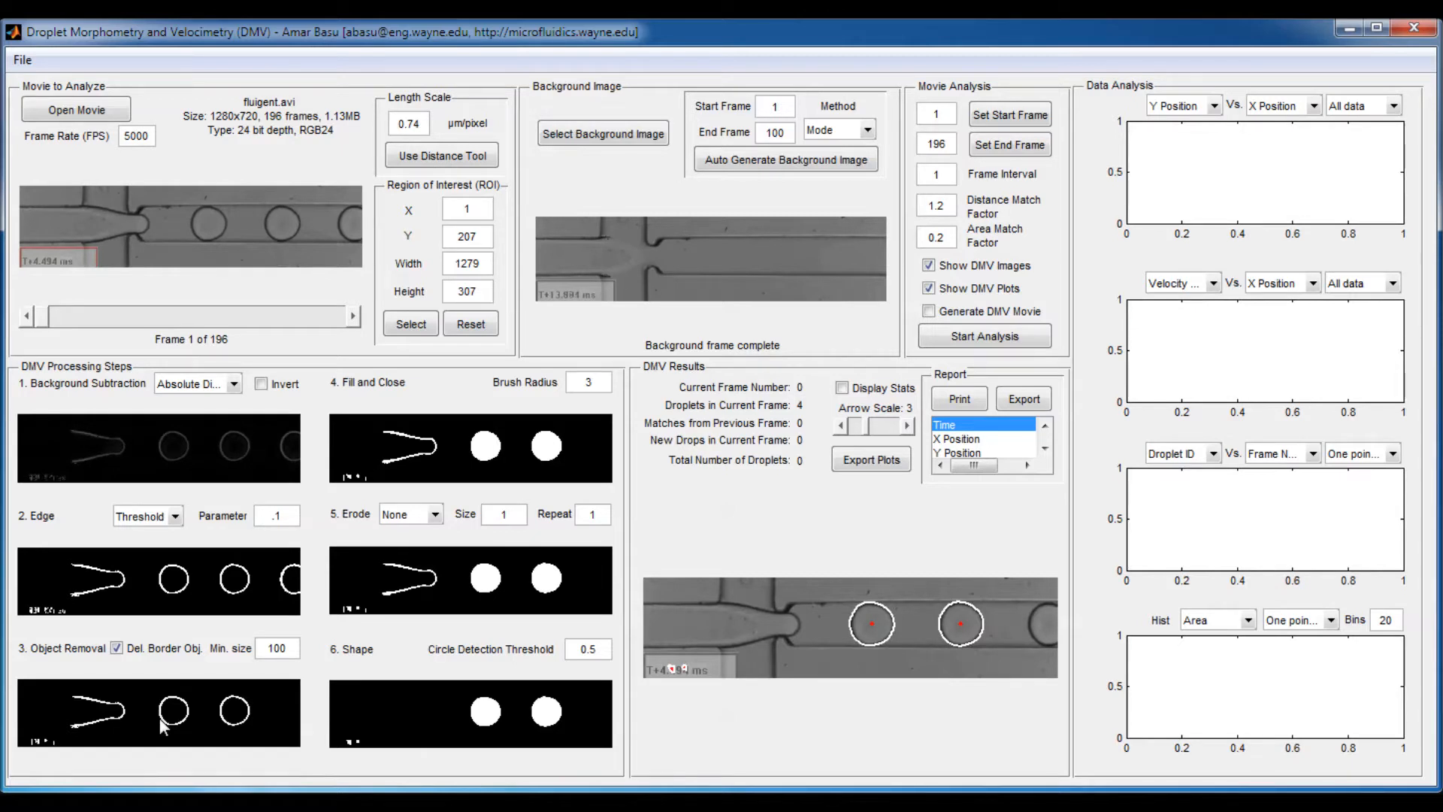
pyautogui.doubleClick(286, 518)
pyautogui.write('.01')
pyautogui.press('Tab')
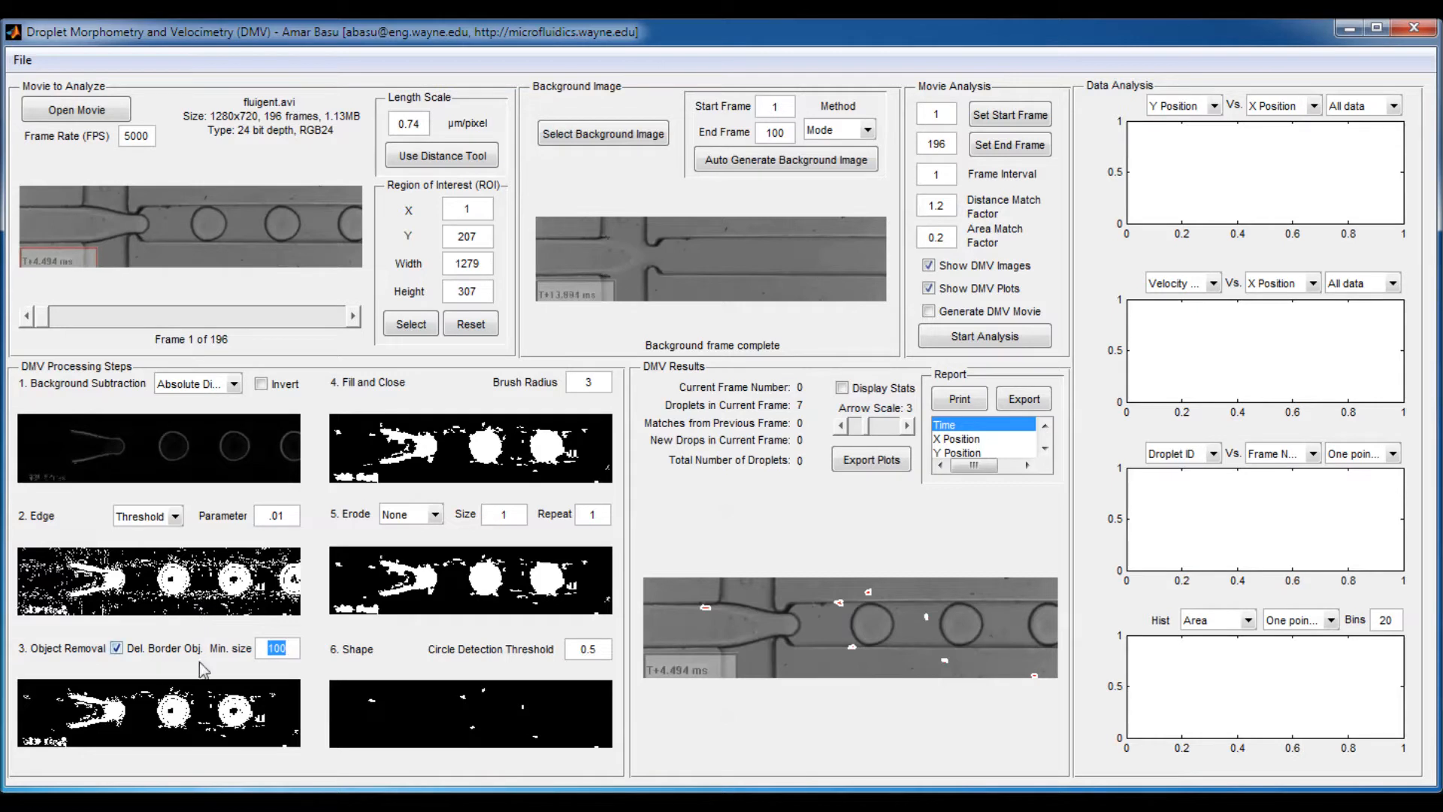
# - Set the Threshold edge detection parameter to .1
pyautogui.click(293, 518)
pyautogui.press('Tab')
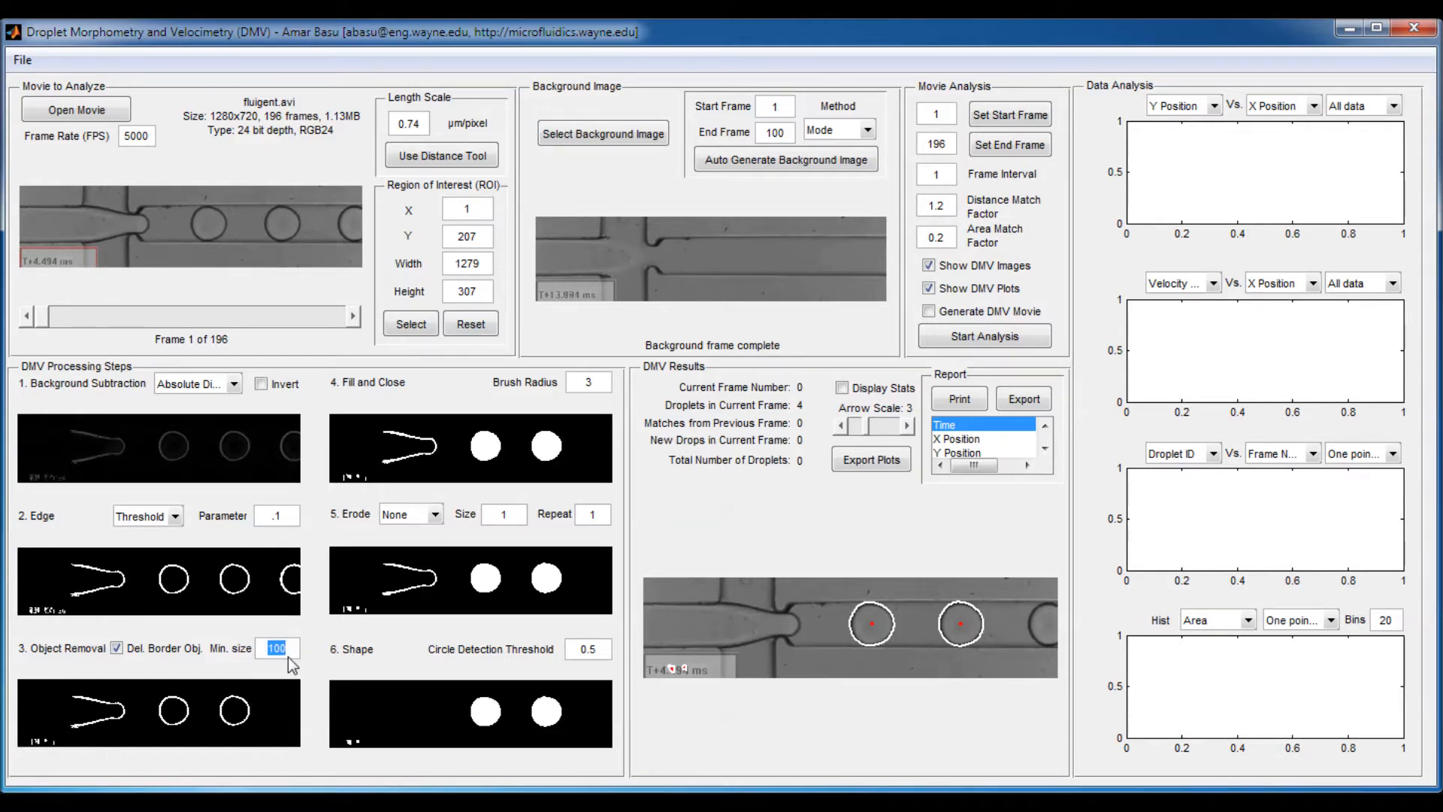
# - Try a minimum object size of 0 for object removal and set it to 1000 instead
pyautogui.moveTo(287, 657)
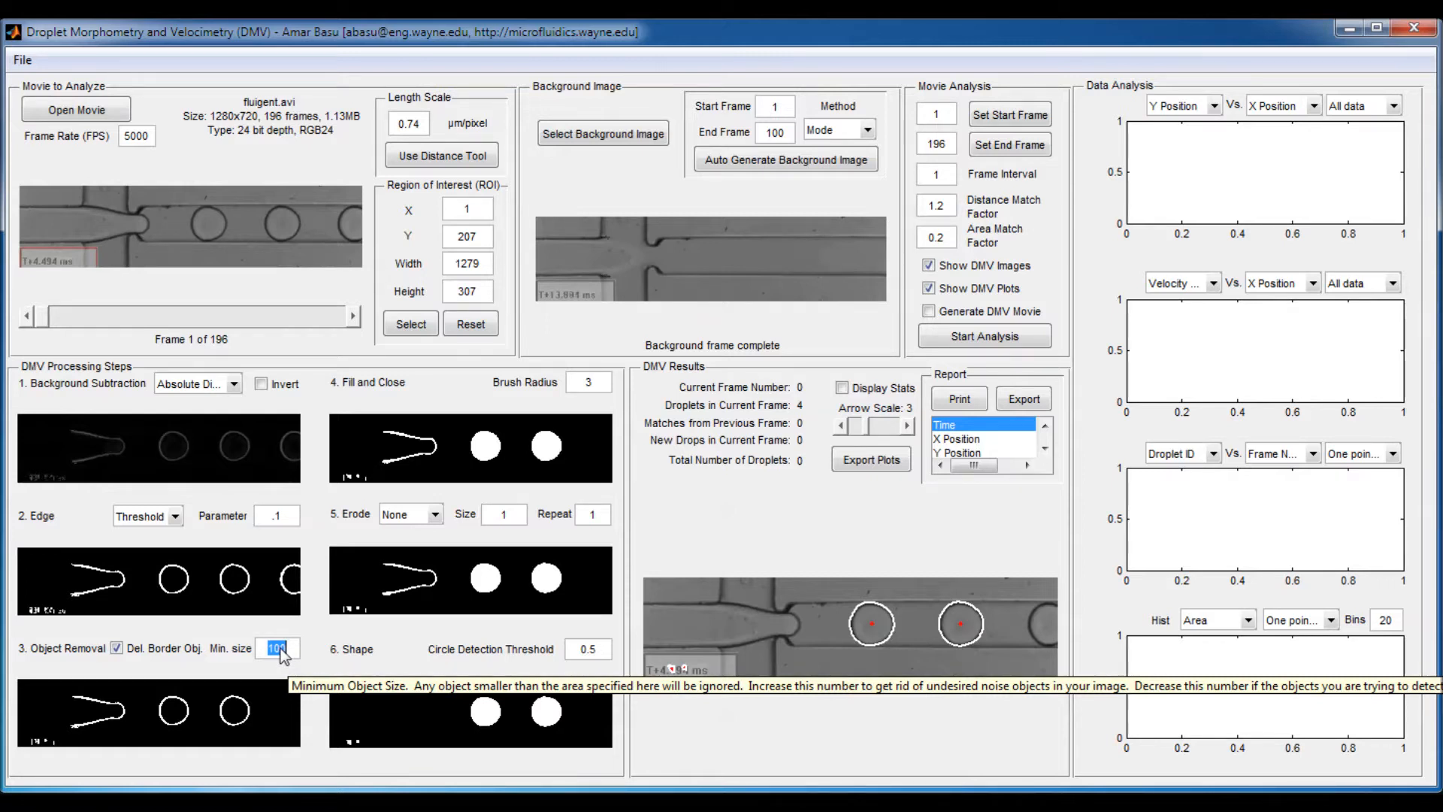
pyautogui.write('0')
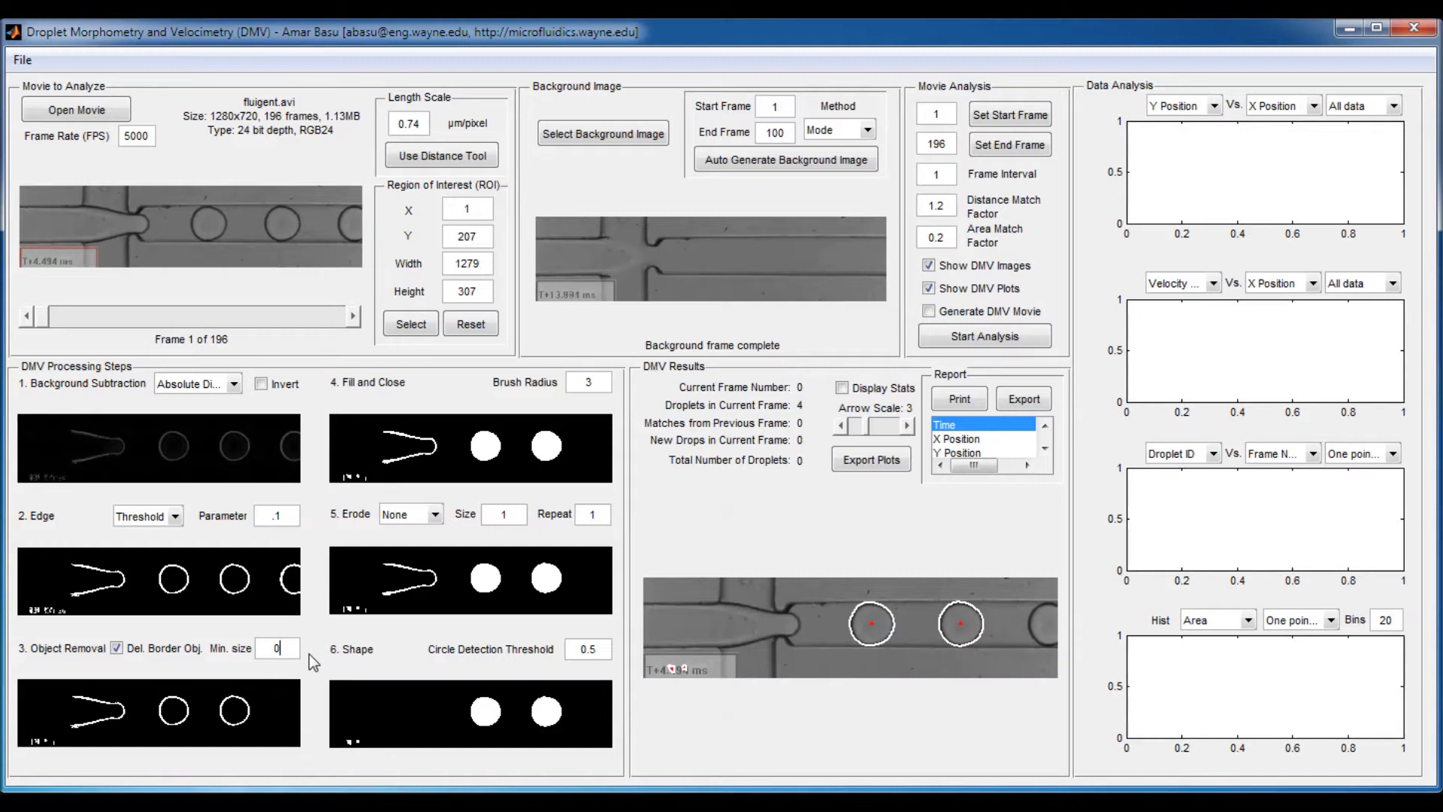
pyautogui.press('Tab')
pyautogui.click(286, 652)
pyautogui.write('1000')
pyautogui.press('Tab')
pyautogui.moveTo(298, 651); pyautogui.dragTo(254, 651)
pyautogui.write('1000')
pyautogui.press('Tab')
# - Try a minimum object size of 10000 and return it to 1000
pyautogui.click(293, 647)
pyautogui.write('0')
pyautogui.press('Tab')
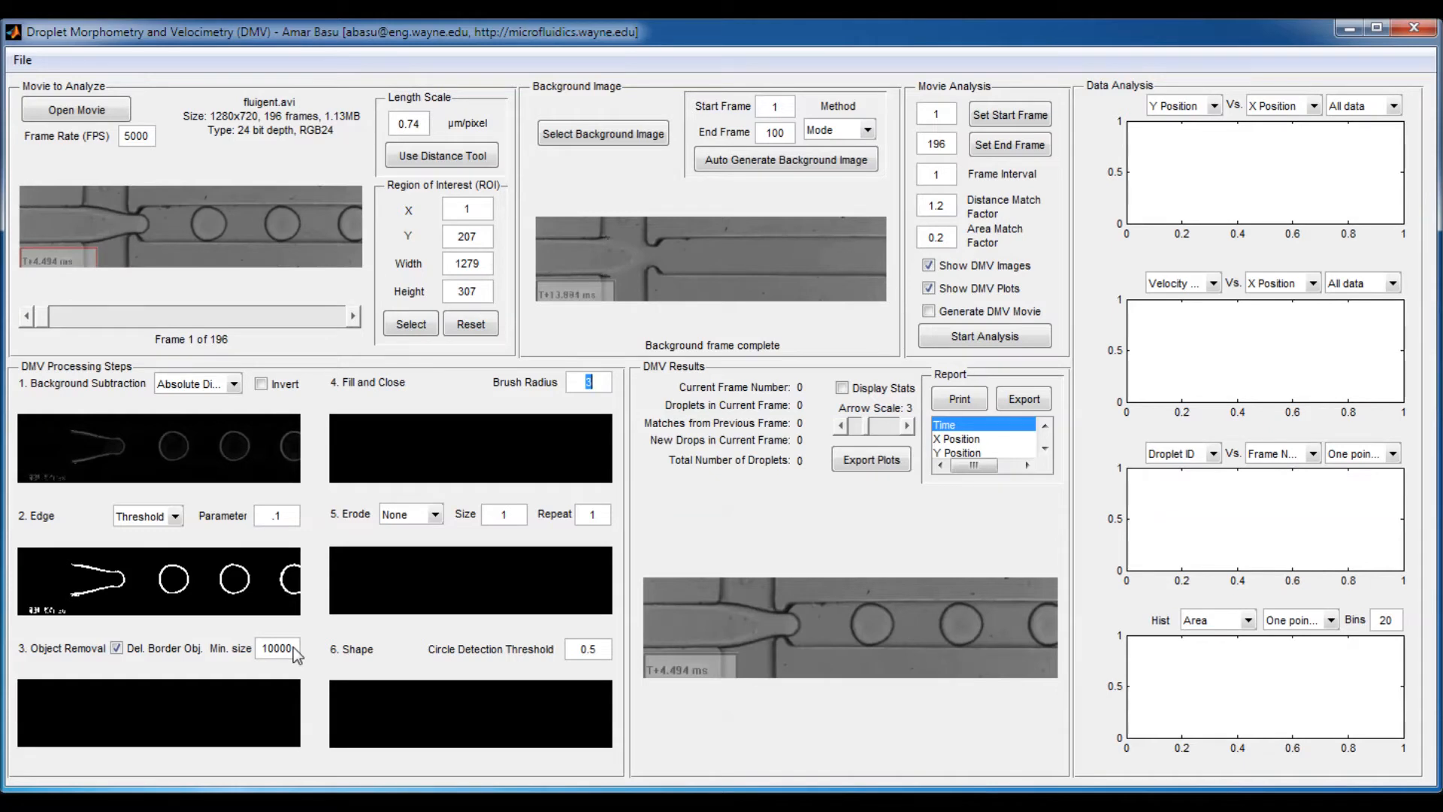
pyautogui.click(293, 647)
pyautogui.press('BackSpace')
pyautogui.press('Tab')
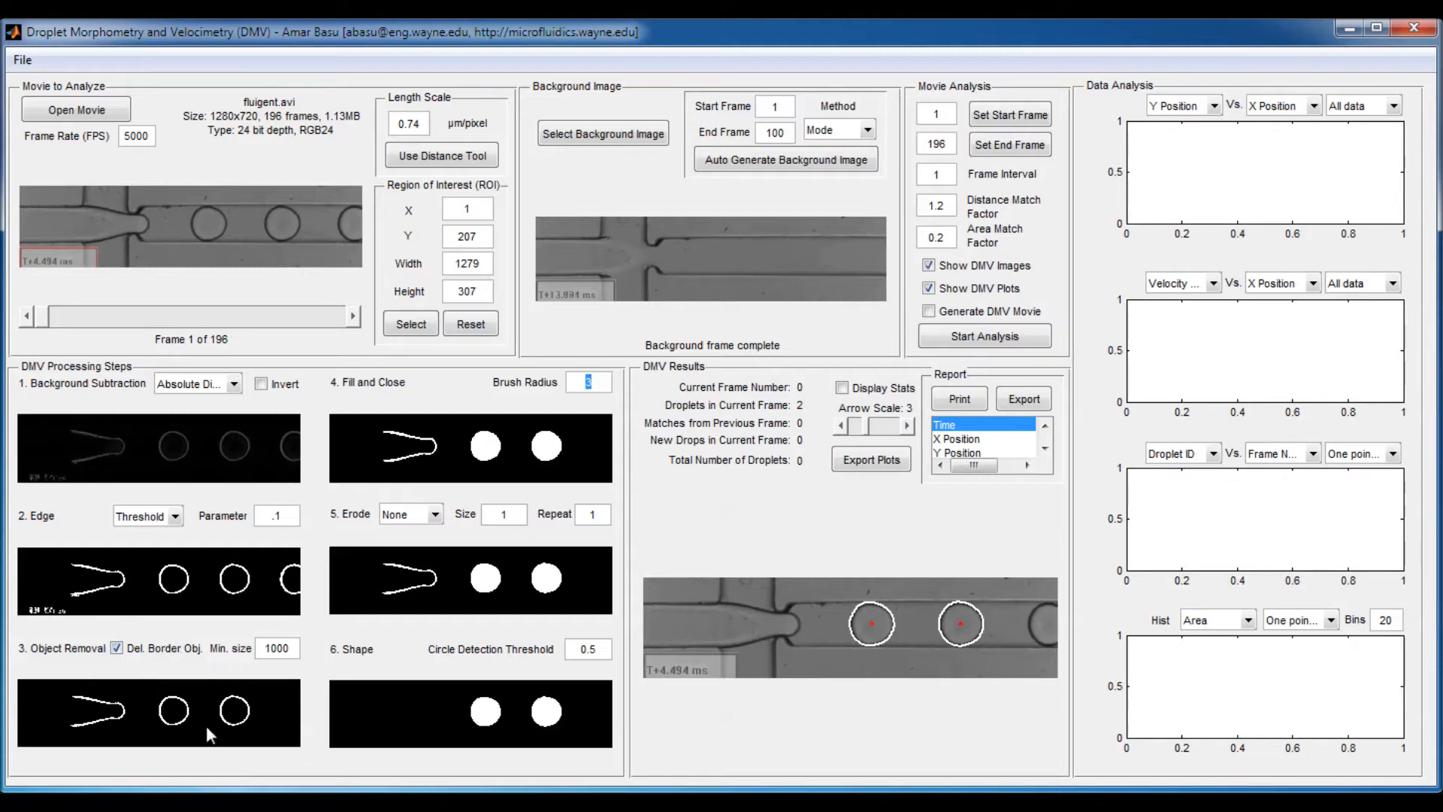
# - Turn off the deletion of border objects in object removal and turn it back on
pyautogui.click(171, 650)
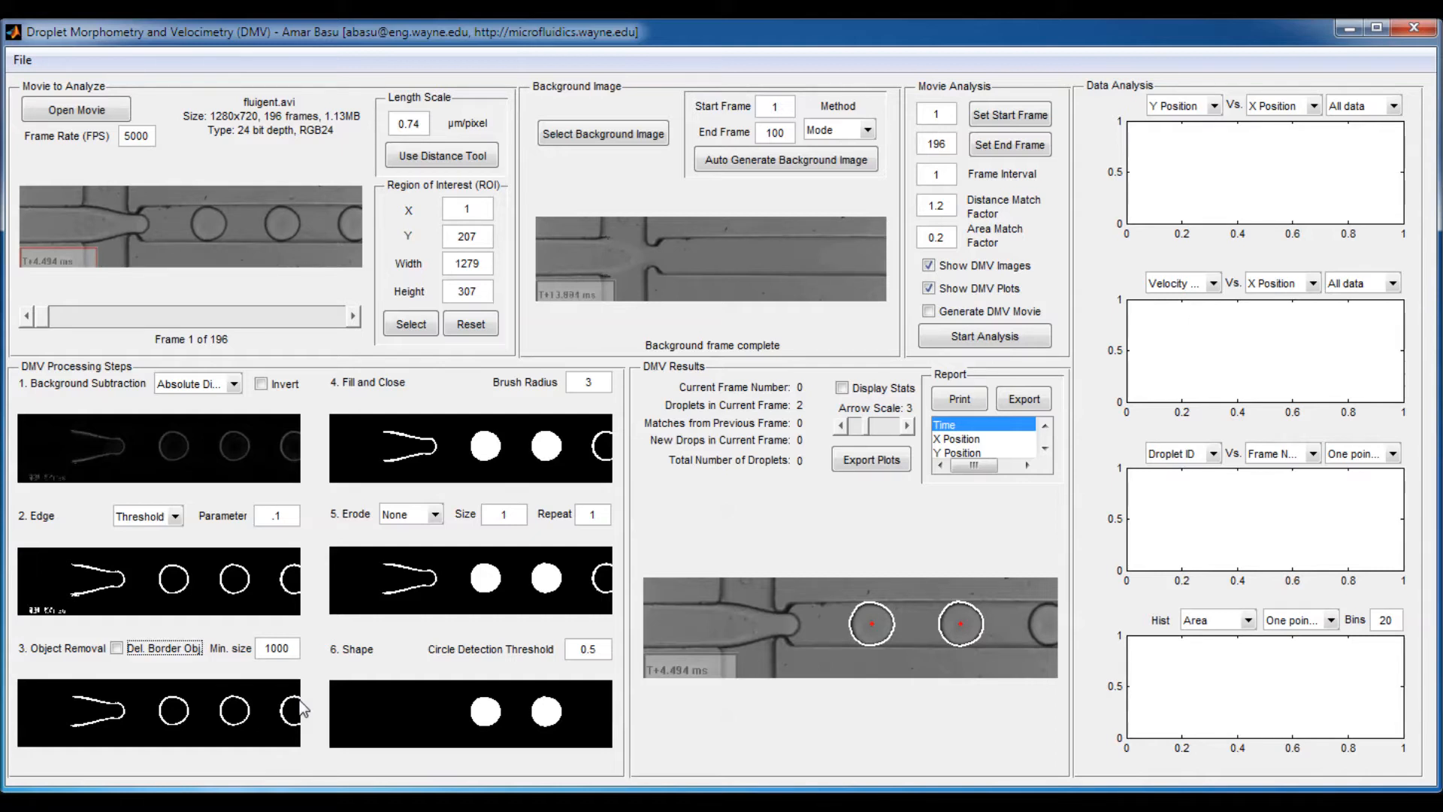
pyautogui.click(117, 648)
pyautogui.press('Tab')
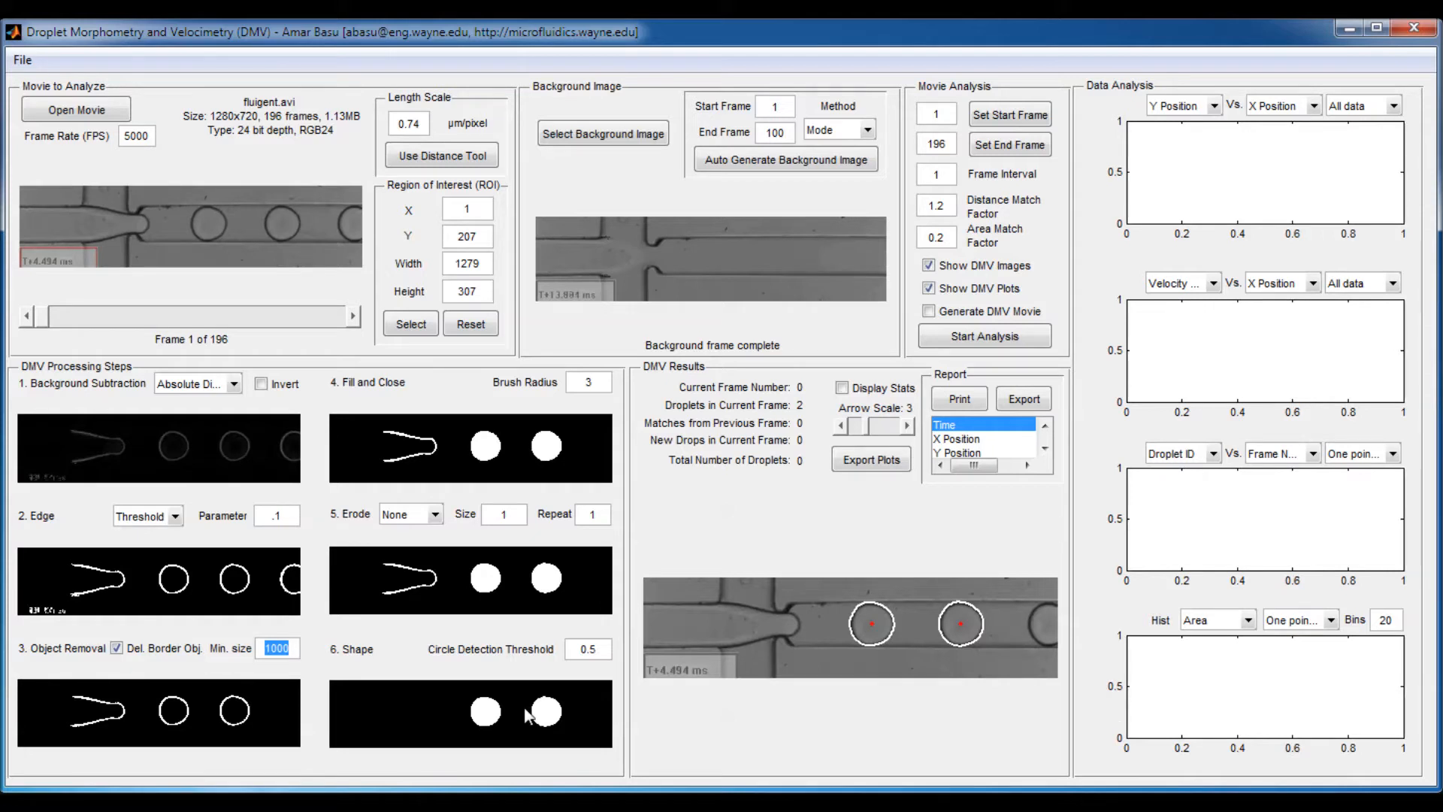
# - Raise the Threshold edge parameter to .2
pyautogui.click(285, 516)
pyautogui.press('BackSpace')
pyautogui.write('2')
pyautogui.press('Tab')
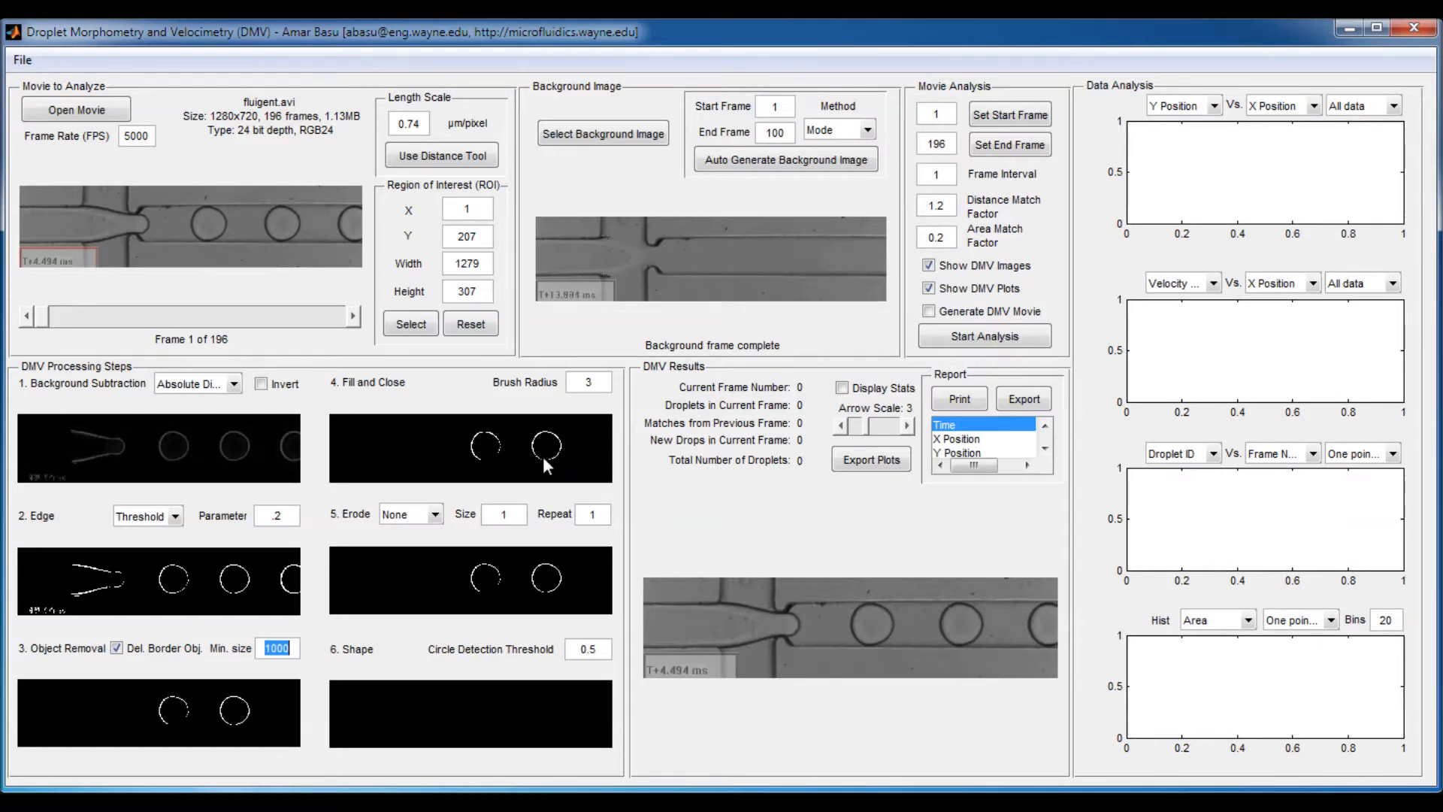
# - Try increasing Fill and Close brush radii of 10, 20, 50 and 60
pyautogui.doubleClick(589, 384)
pyautogui.write('10')
pyautogui.write('20')
pyautogui.press('Return')
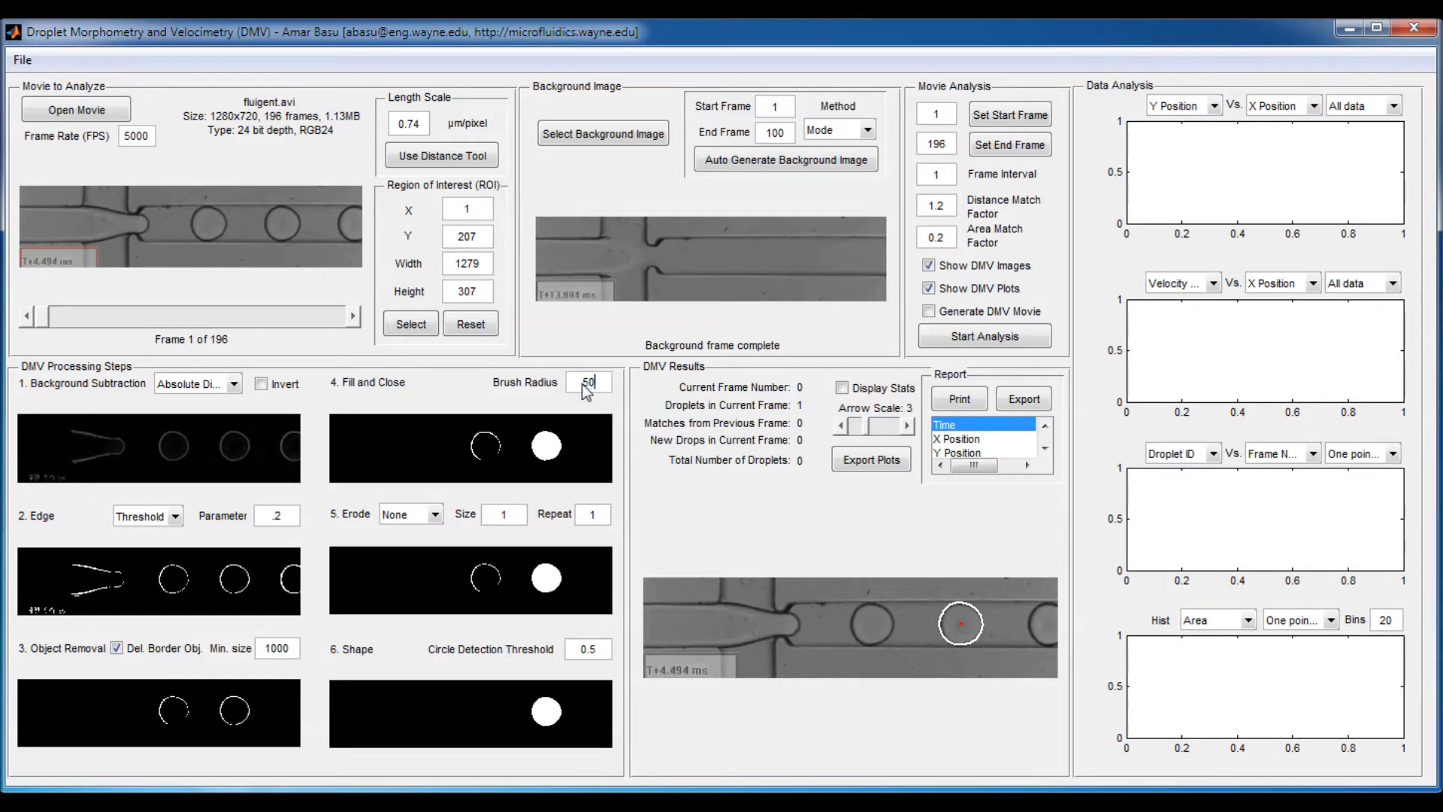
pyautogui.moveTo(591, 387); pyautogui.dragTo(584, 386)
pyautogui.write('6')
pyautogui.press('Return')
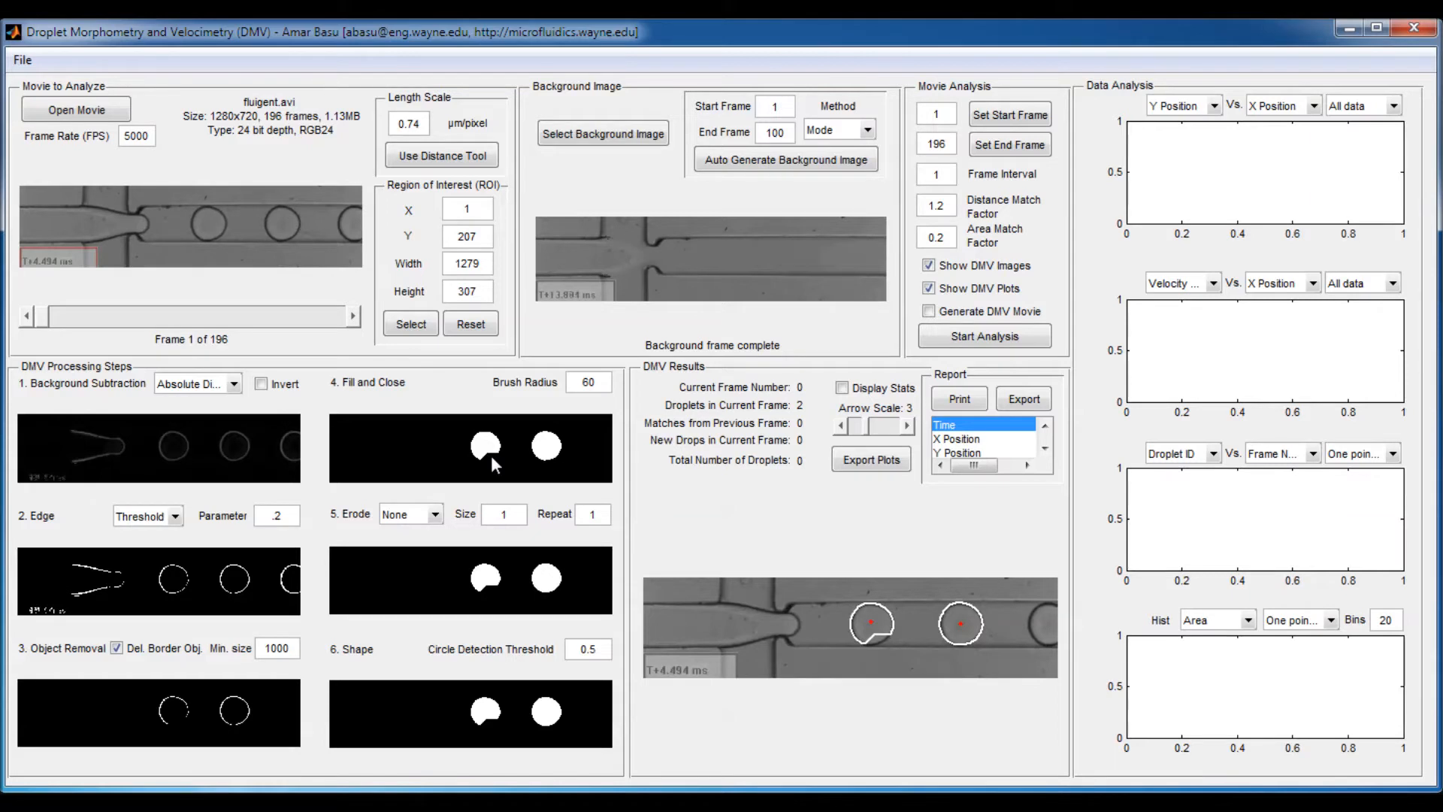
# - Try Fill and Close brush radii of 100, 500 and 200, and return to 100
pyautogui.click(597, 382)
pyautogui.write('100')
pyautogui.press('Return')
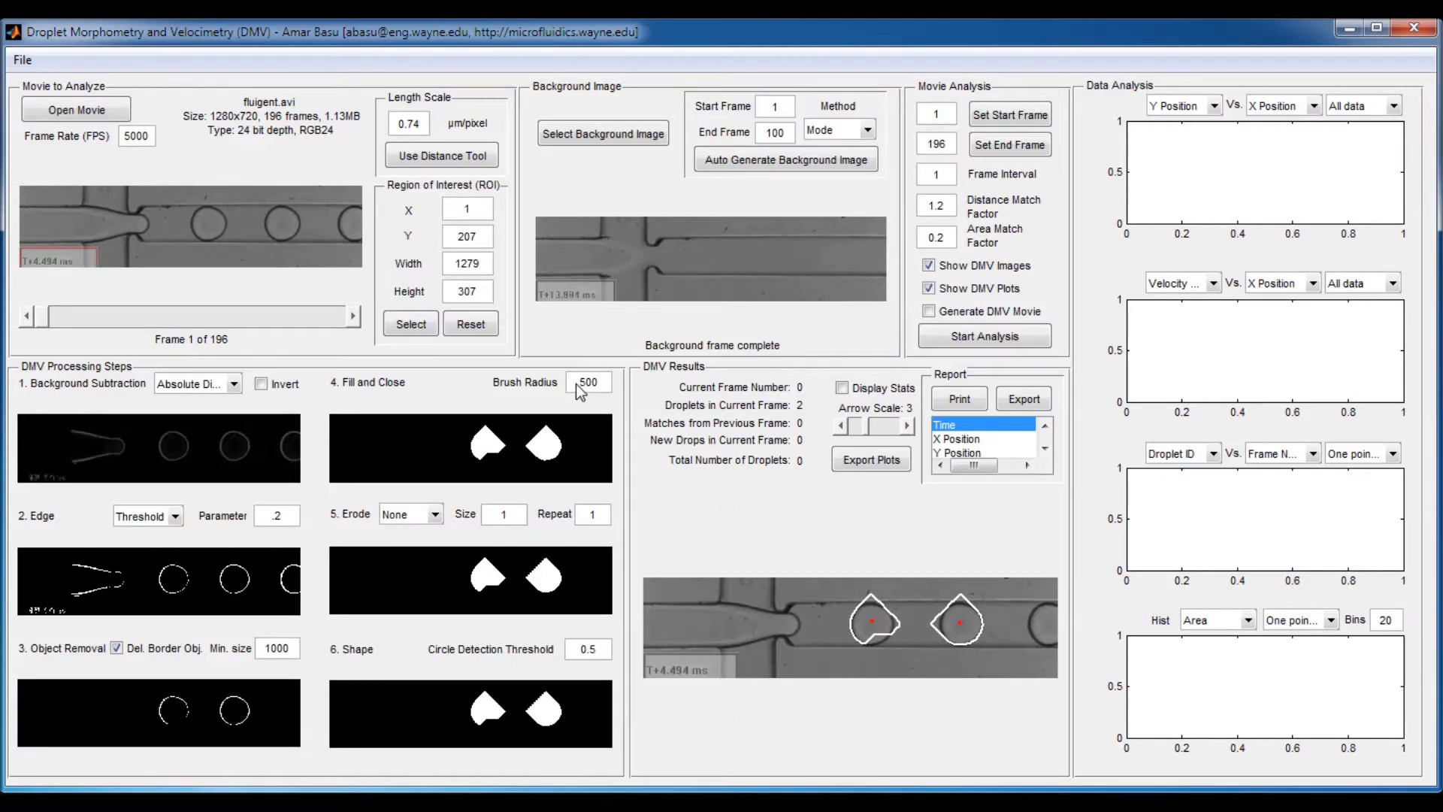
pyautogui.press('Return')
pyautogui.moveTo(602, 381); pyautogui.dragTo(580, 382)
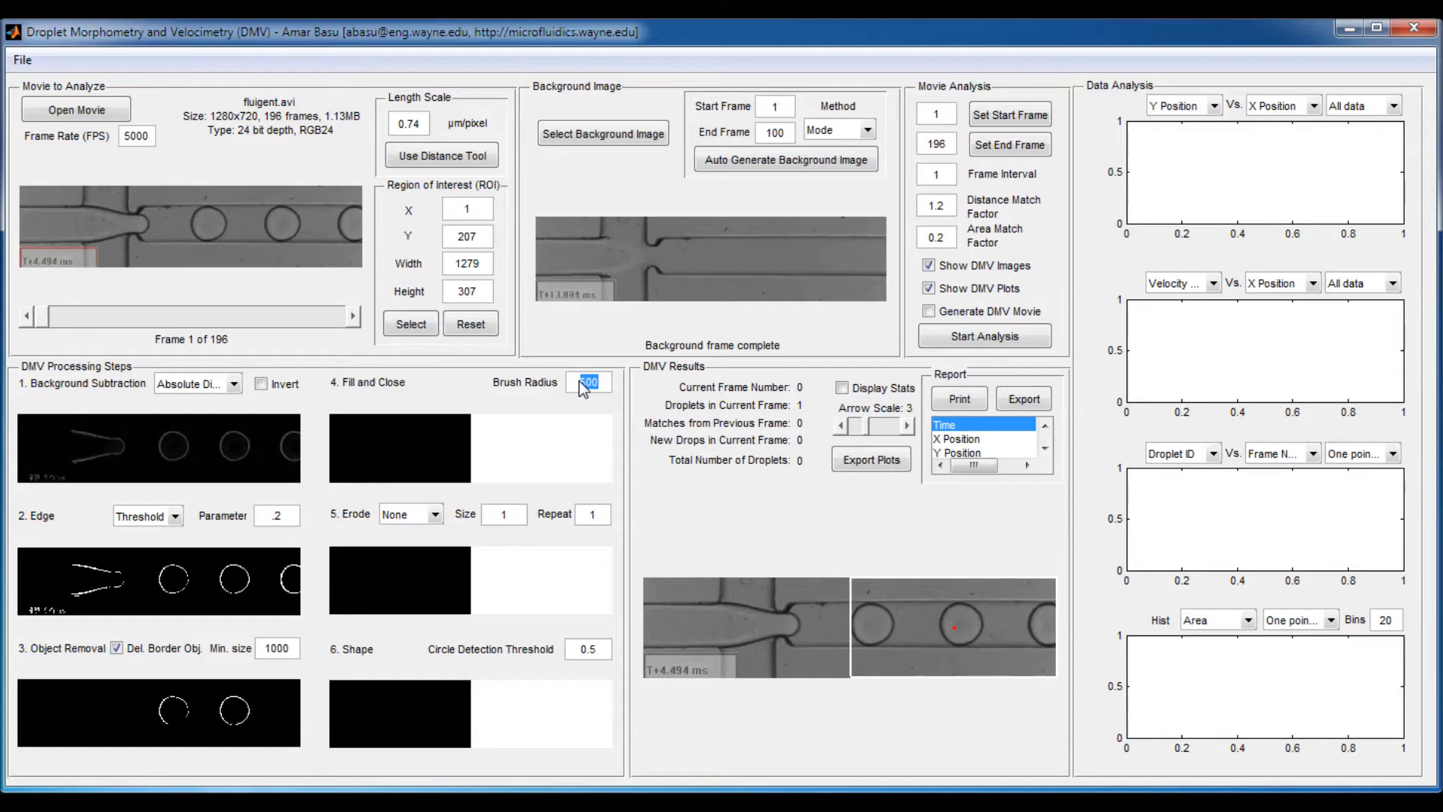
pyautogui.write('200')
pyautogui.press('Return')
pyautogui.moveTo(584, 382); pyautogui.dragTo(584, 384)
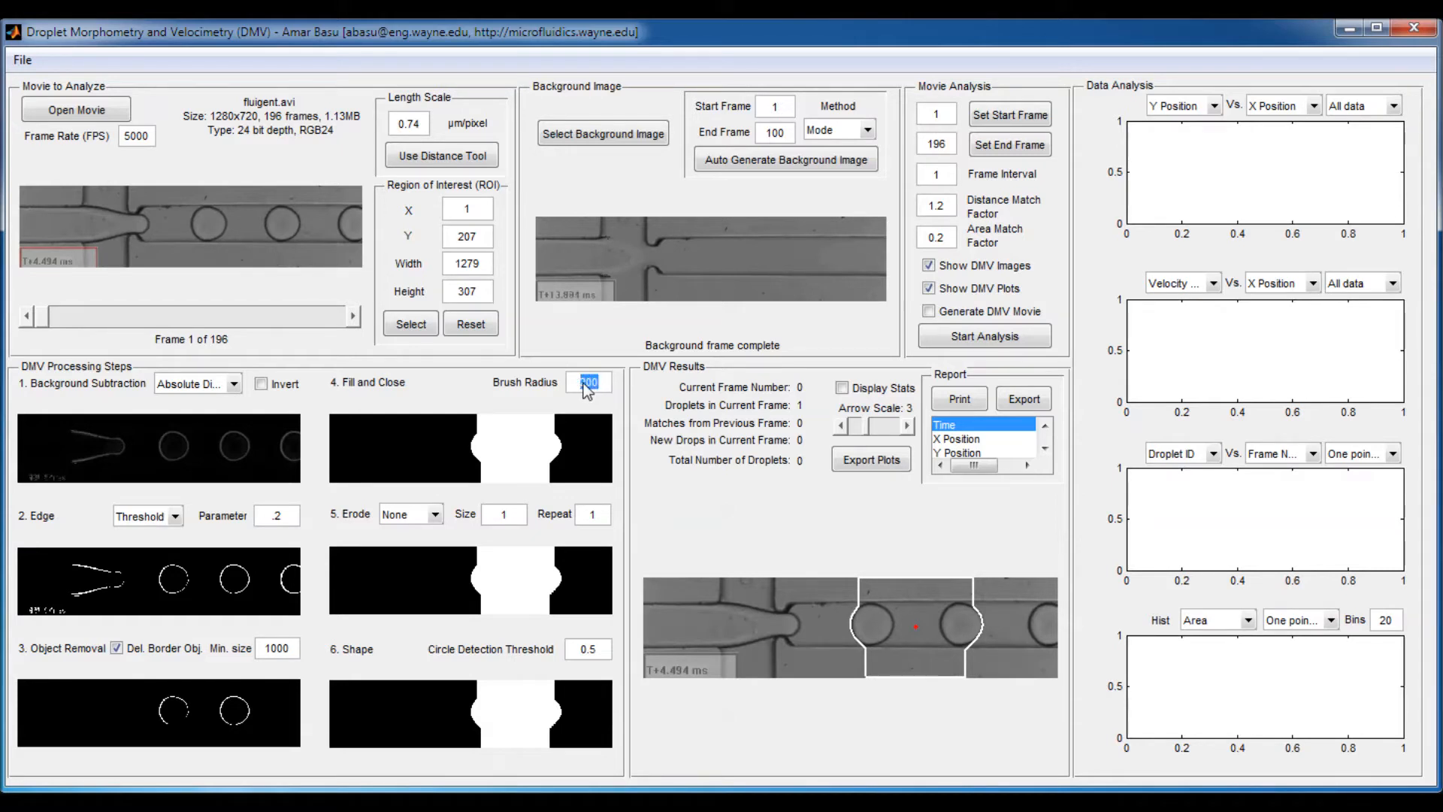
pyautogui.write('100')
pyautogui.press('Return')
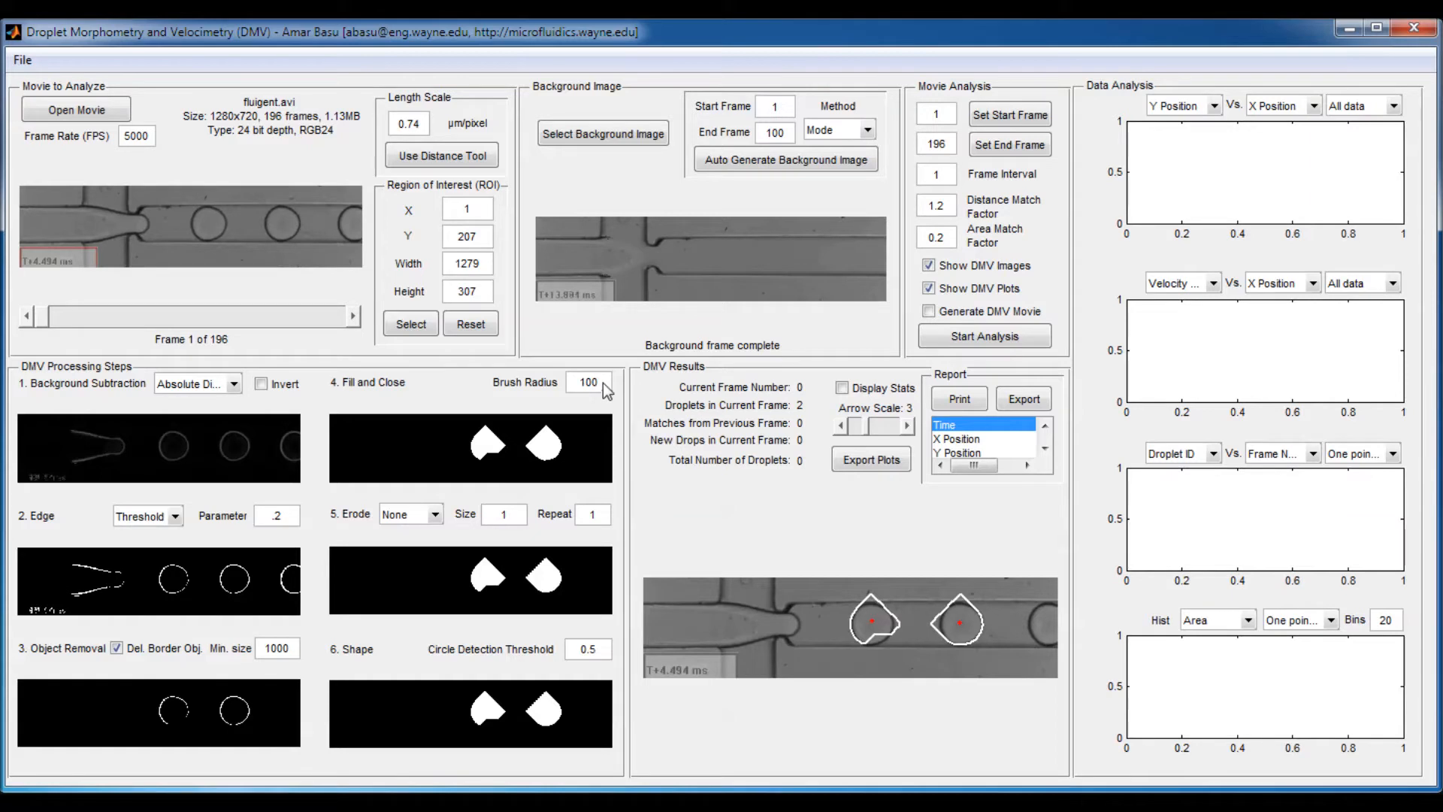
# - Restore the Fill and Close brush radius to 3 and the Threshold edge parameter to .1
pyautogui.doubleClick(579, 383)
pyautogui.write('3')
pyautogui.press('Return')
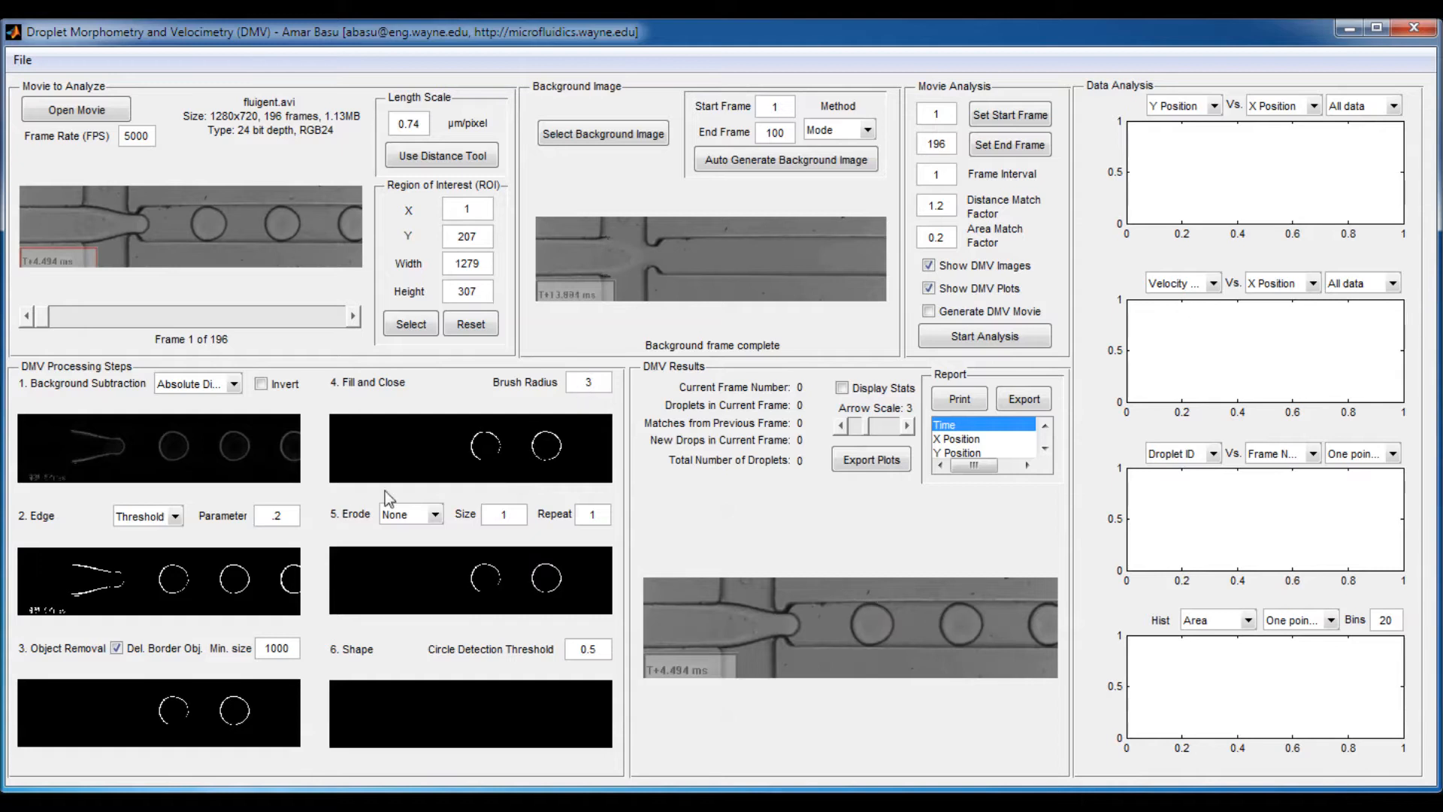
pyautogui.click(287, 514)
pyautogui.write('.1')
pyautogui.press('Tab')
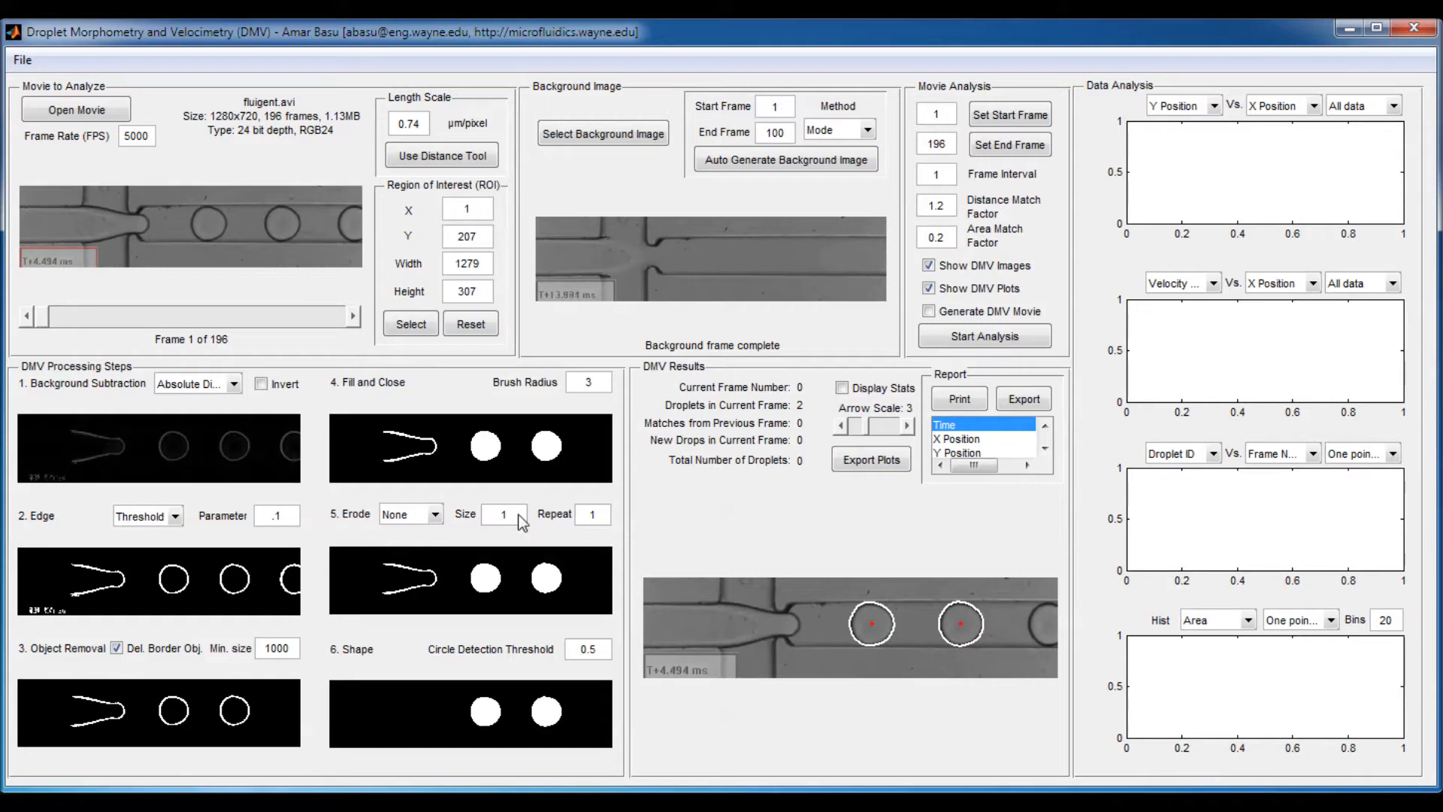
# - Switch the erosion shape to Disk with a size of 10
pyautogui.click(425, 515)
pyautogui.click(421, 551)
pyautogui.click(511, 516)
pyautogui.press('Tab')
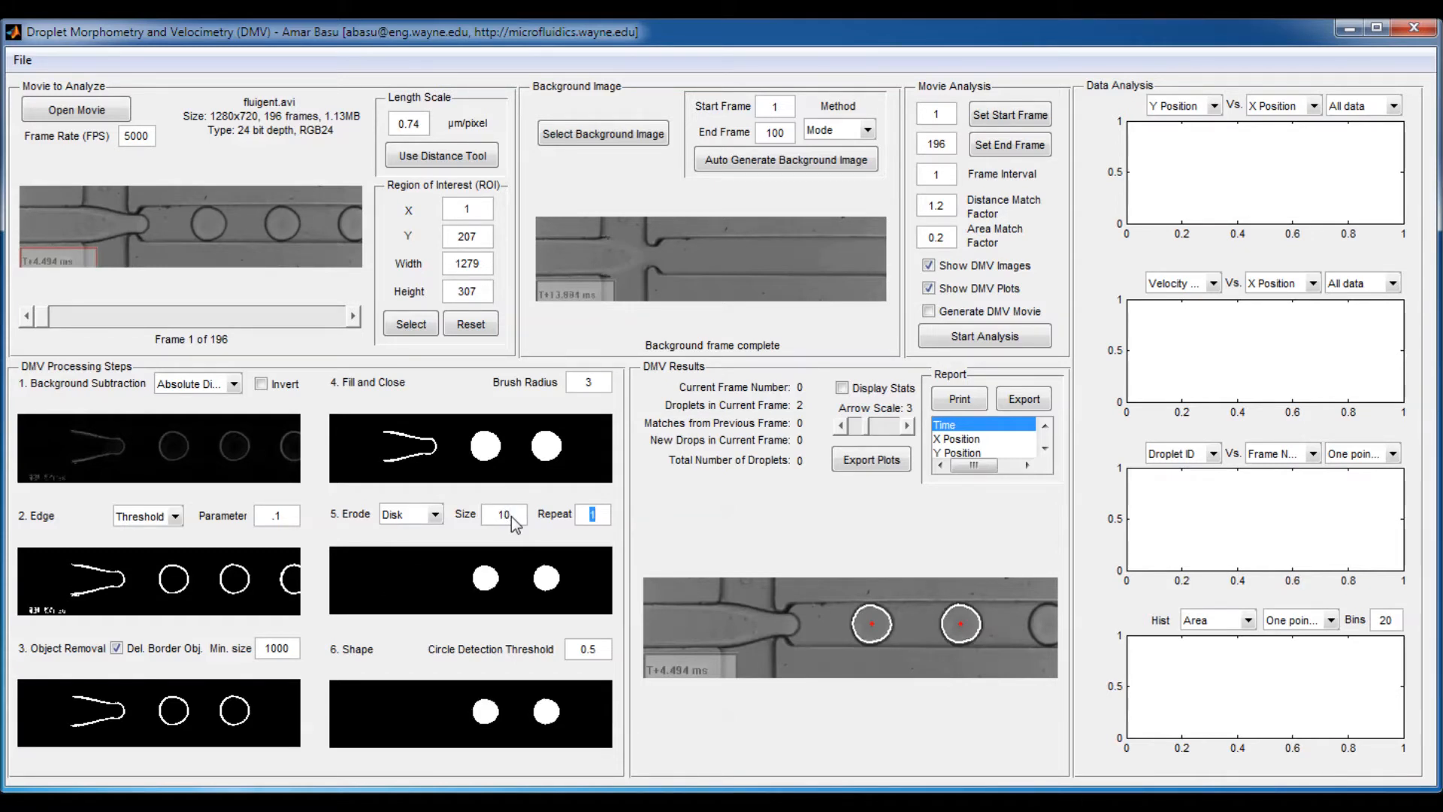
# - Compare disk erosion at sizes 1 and 10, leaving the size at 1
pyautogui.click(511, 517)
pyautogui.press('BackSpace')
pyautogui.press('Tab')
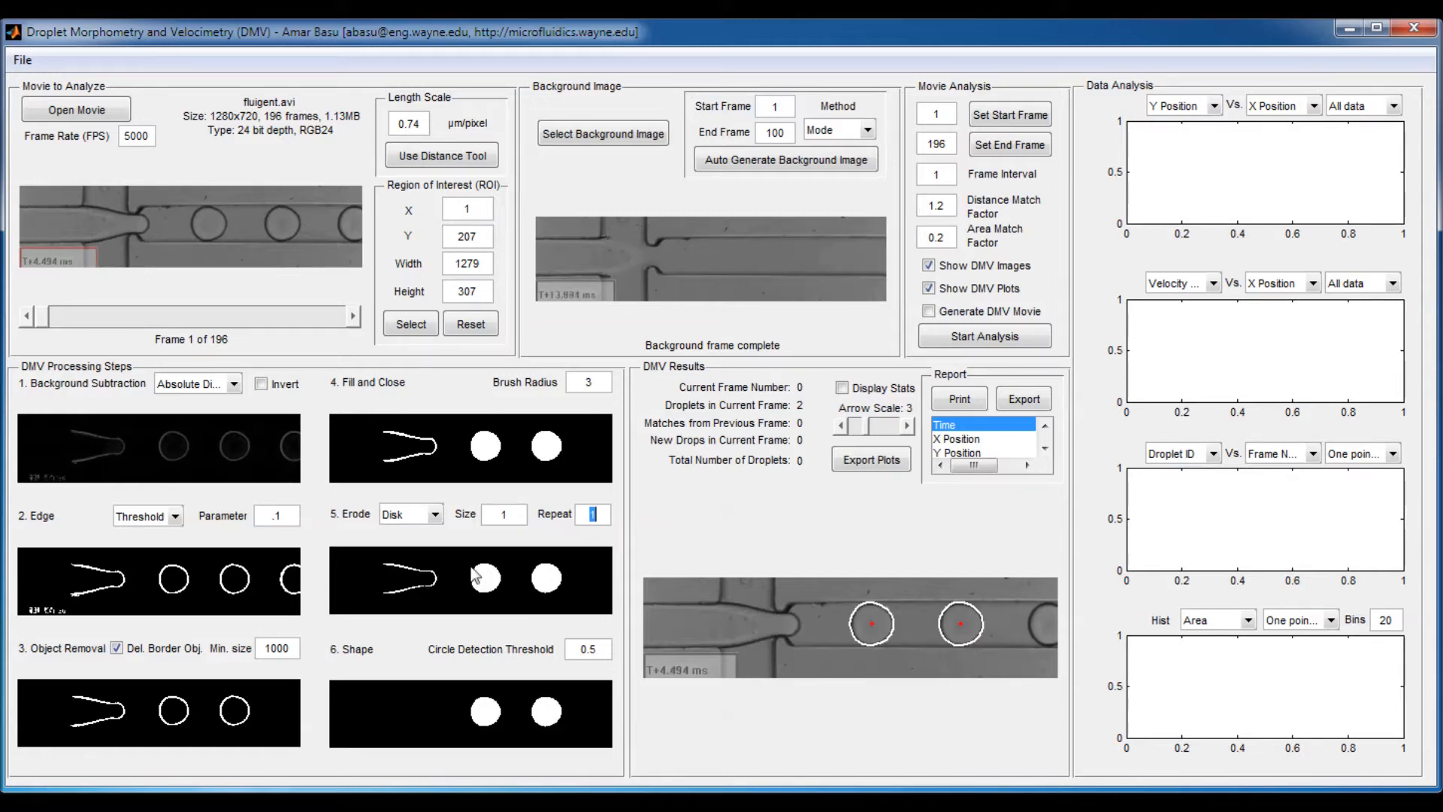
pyautogui.click(514, 520)
pyautogui.write('0')
pyautogui.press('Tab')
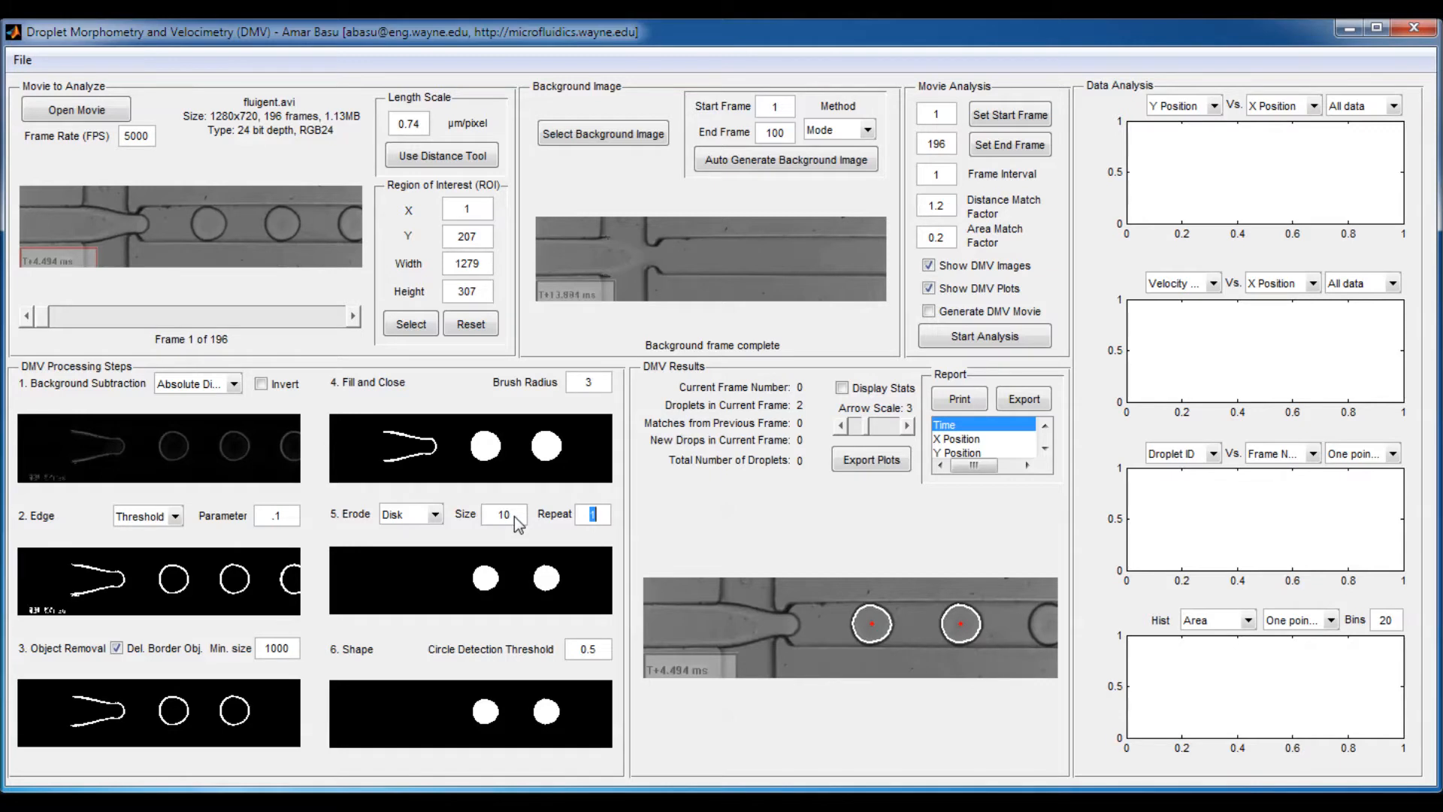
pyautogui.click(514, 516)
pyautogui.press('BackSpace')
pyautogui.press('Tab')
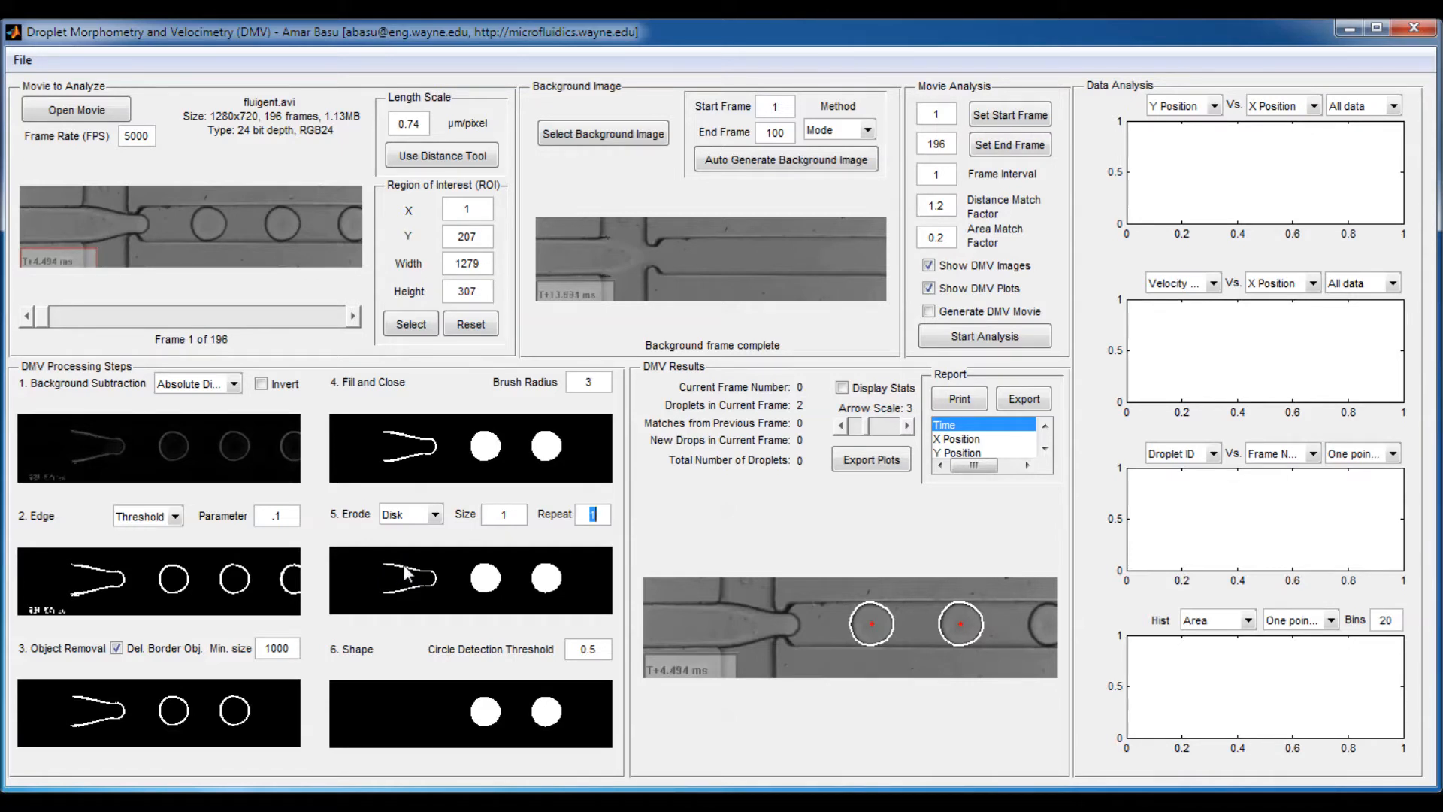
# - Set the erosion size to 10 and switch the erosion shape back to None
pyautogui.click(511, 516)
pyautogui.write('0')
pyautogui.press('Tab')
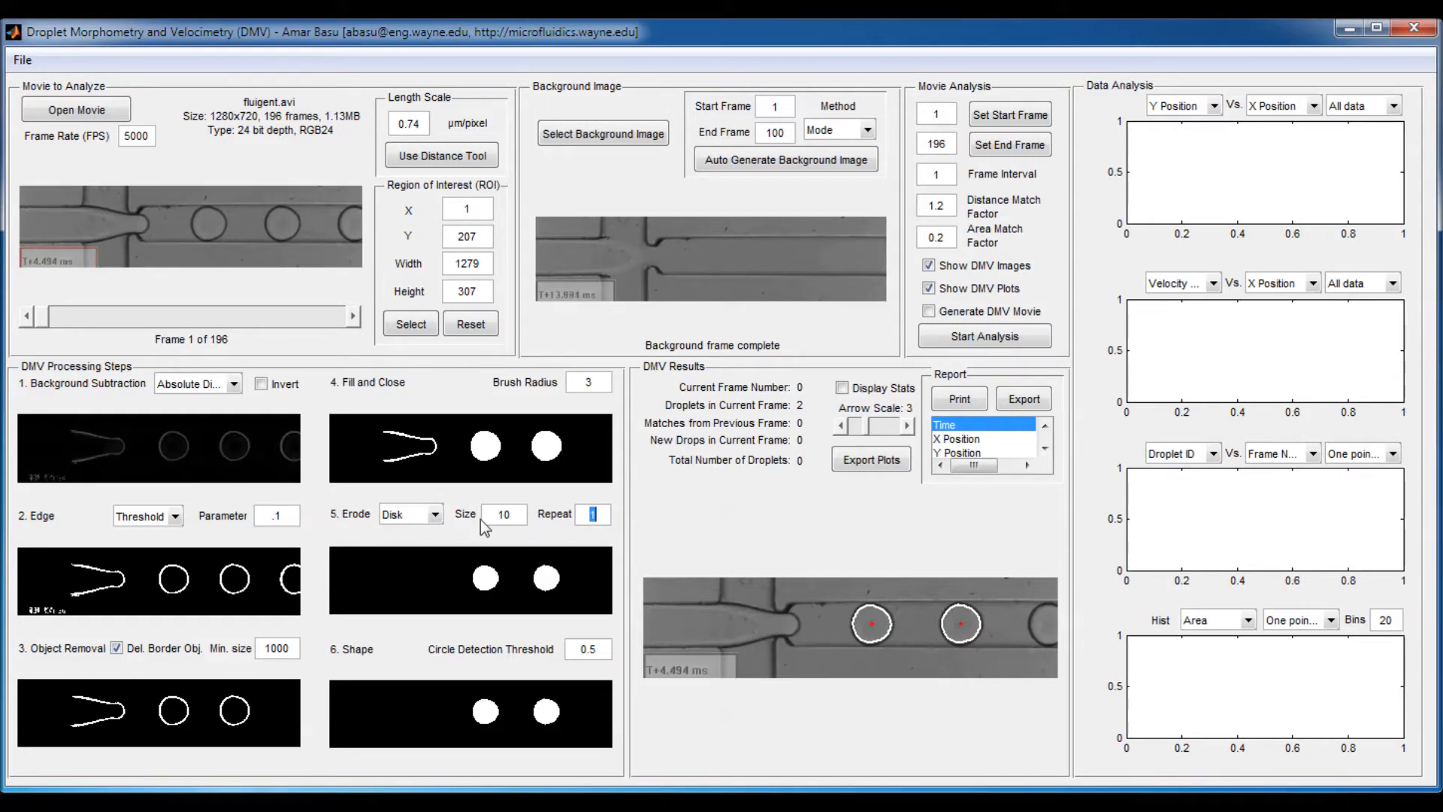
pyautogui.click(435, 516)
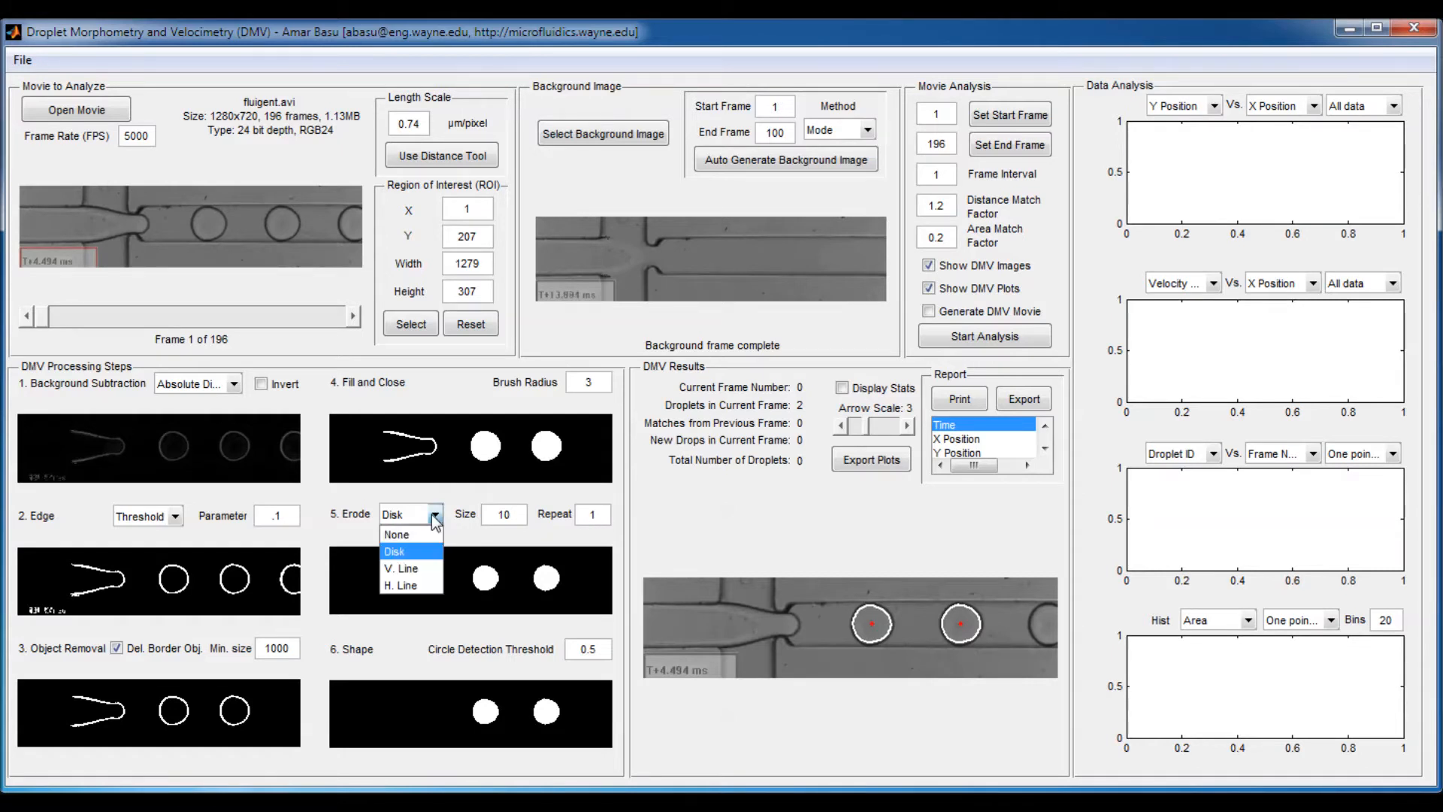
pyautogui.click(422, 534)
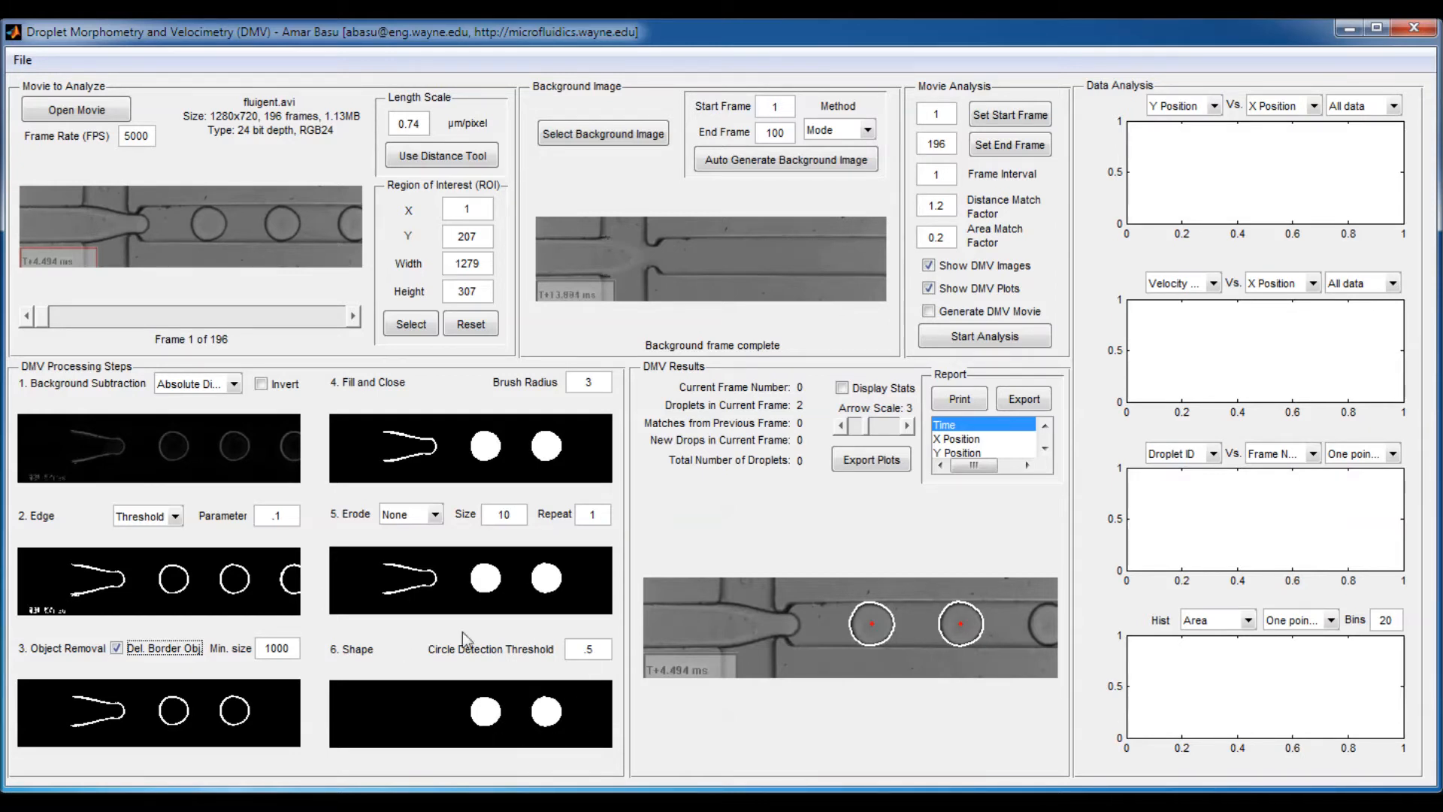
# - Try a Circle Detection Threshold of 0 and return it to .5
pyautogui.click(603, 651)
pyautogui.write('0')
pyautogui.press('Tab')
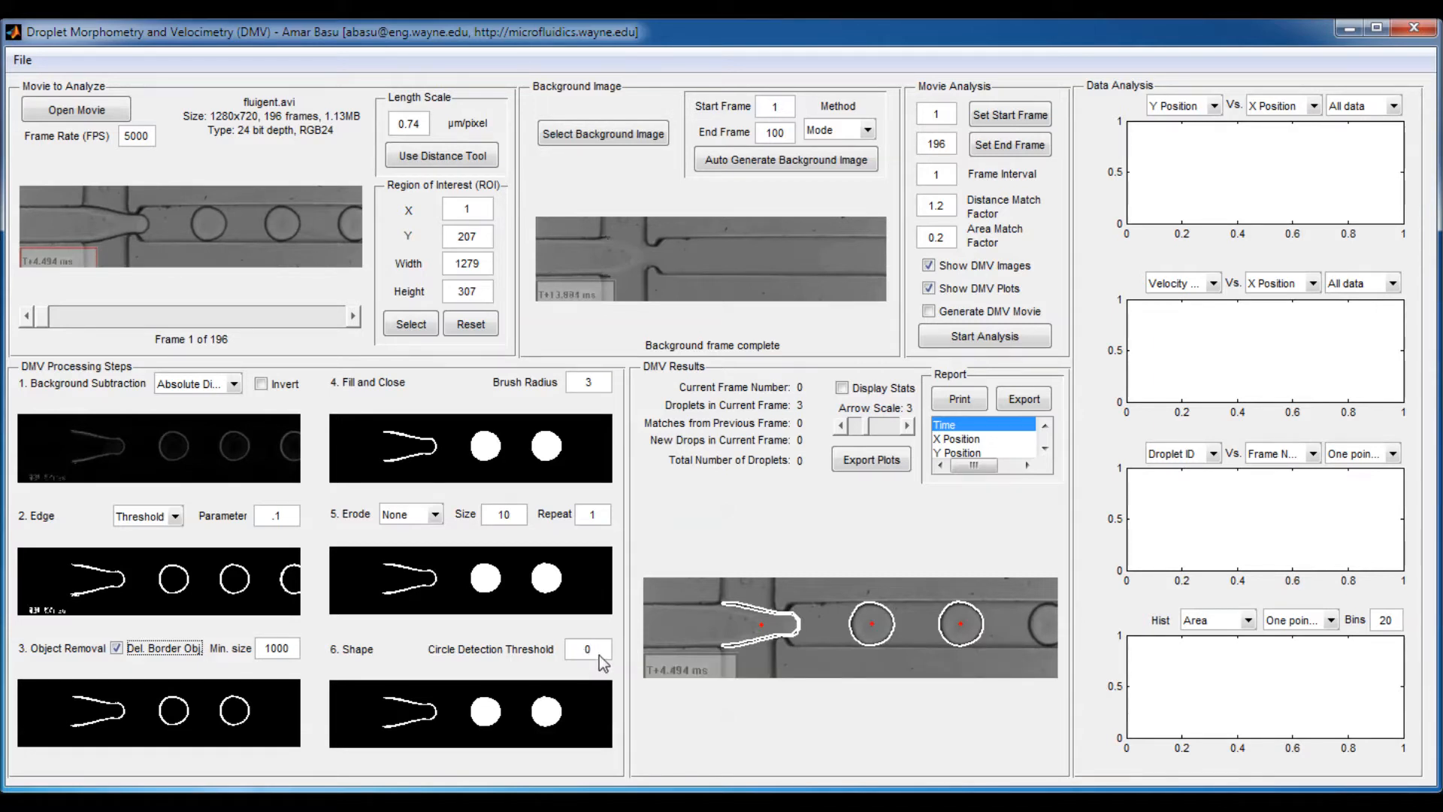
pyautogui.click(599, 652)
pyautogui.press('BackSpace')
pyautogui.write('.5')
pyautogui.press('Tab')
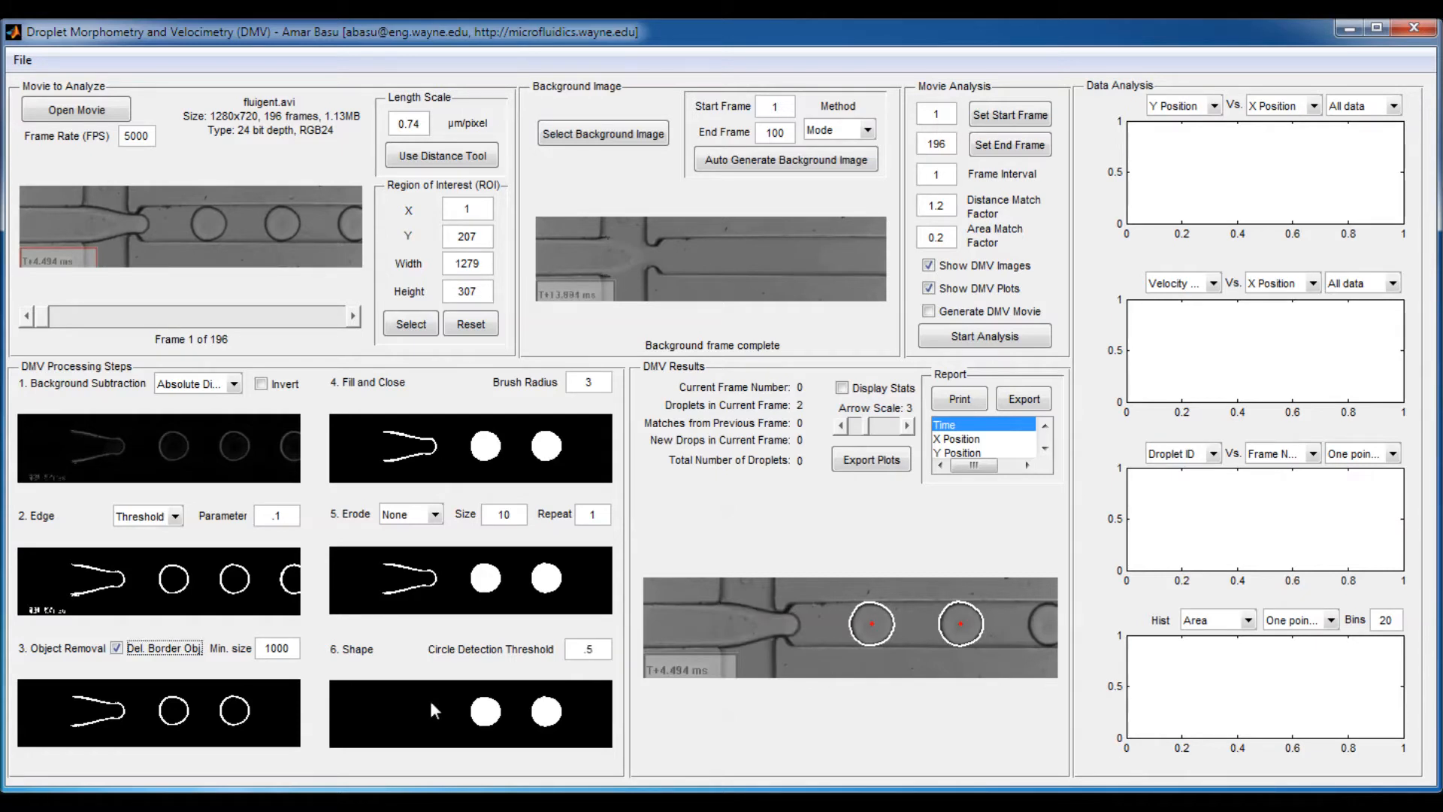
# - Try a Circle Detection Threshold of .99 and restore it to .5
pyautogui.click(602, 652)
pyautogui.press('BackSpace')
pyautogui.write('99')
pyautogui.press('Tab')
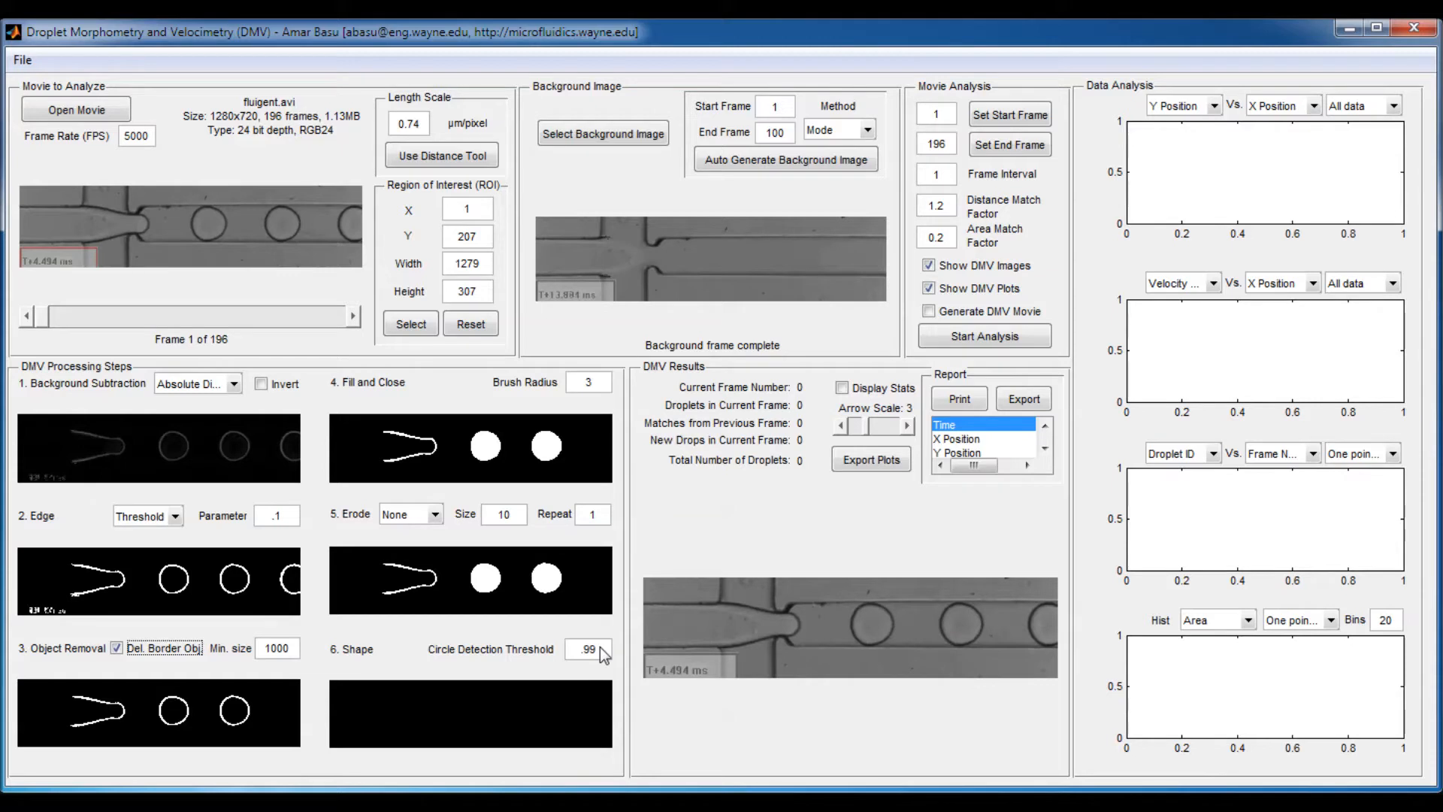
pyautogui.click(600, 648)
pyautogui.write('.5')
pyautogui.press('Tab')
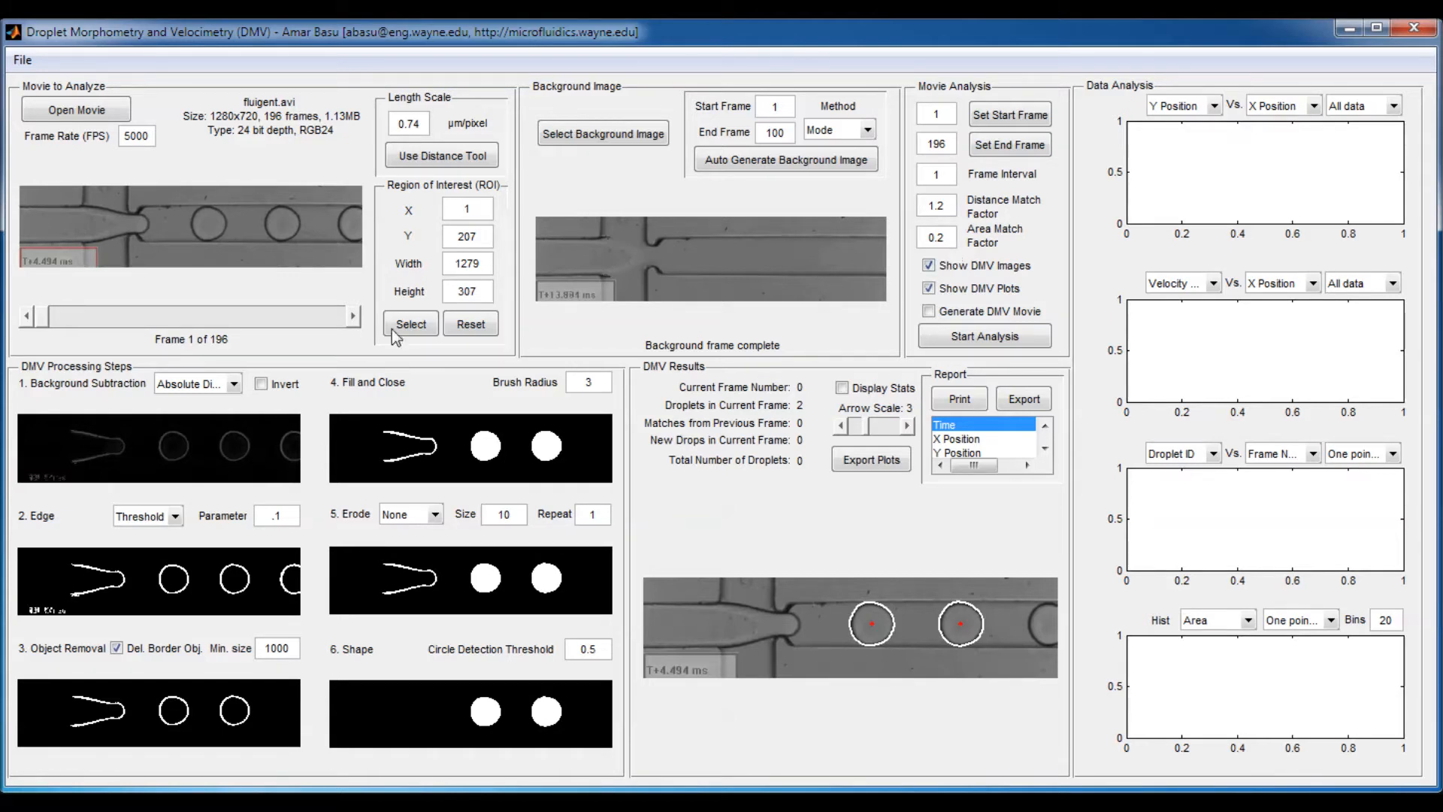
# - Step back and forth between frames 2 and 3 of the movie to compare the droplet positions
pyautogui.click(352, 316)
pyautogui.click(352, 317)
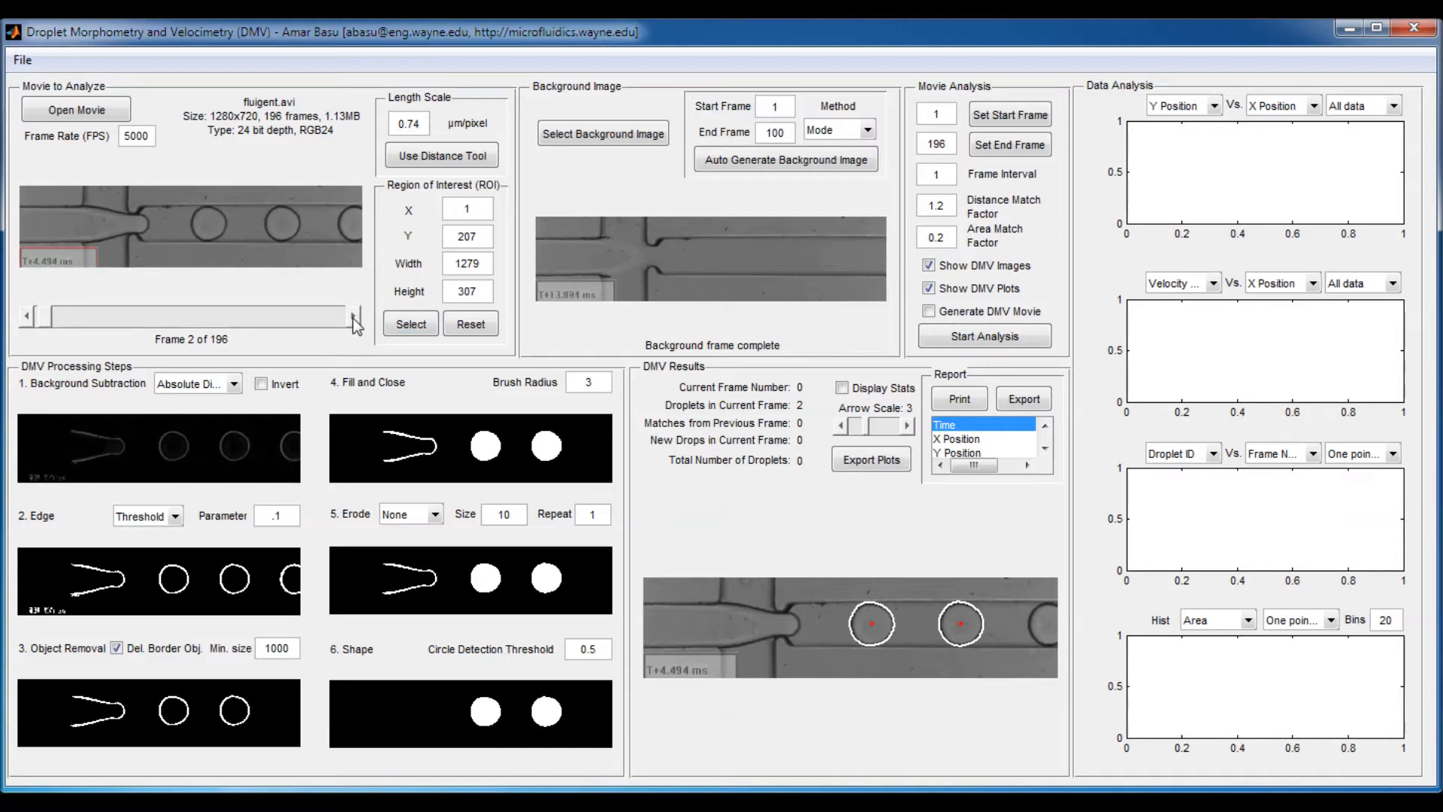
pyautogui.click(26, 316)
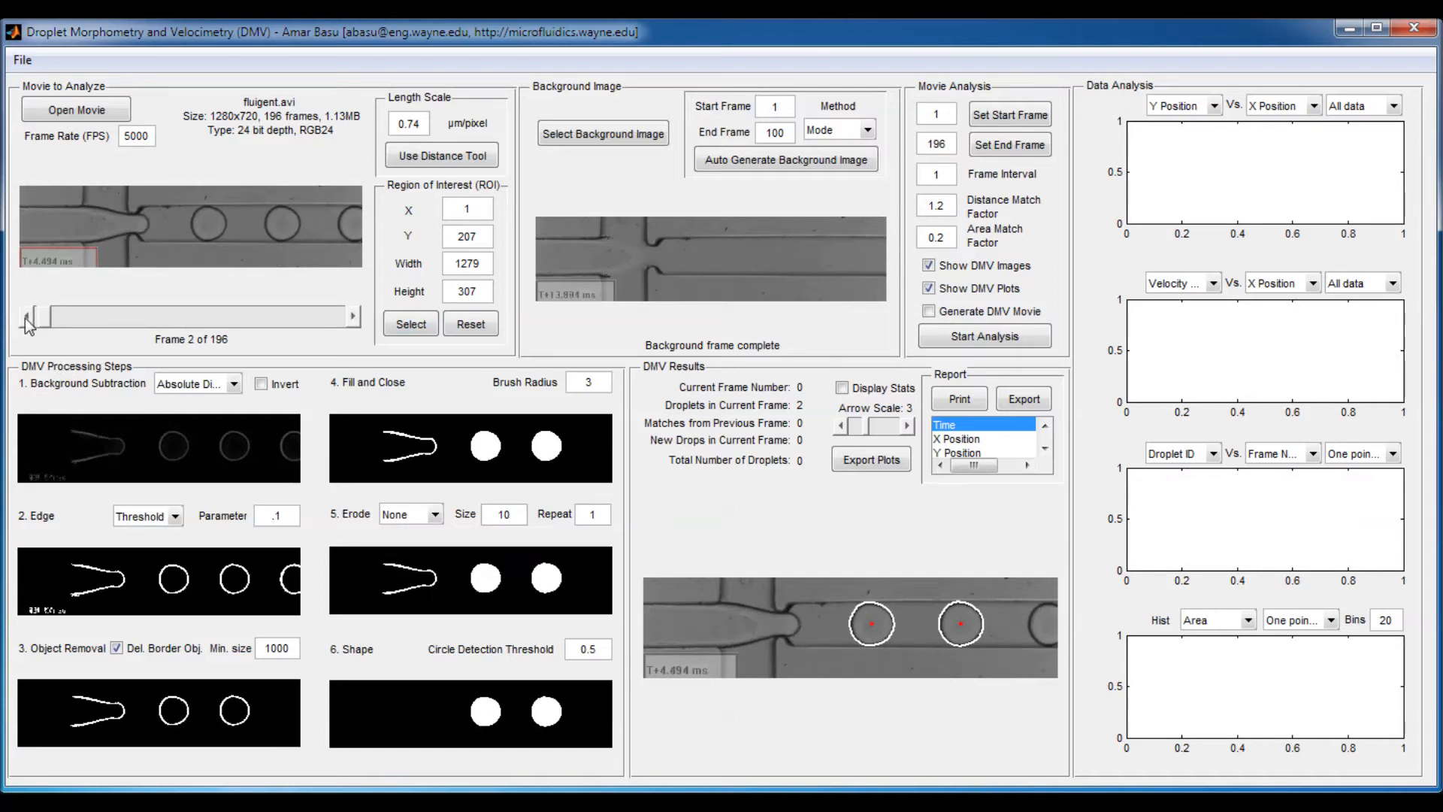
pyautogui.click(352, 316)
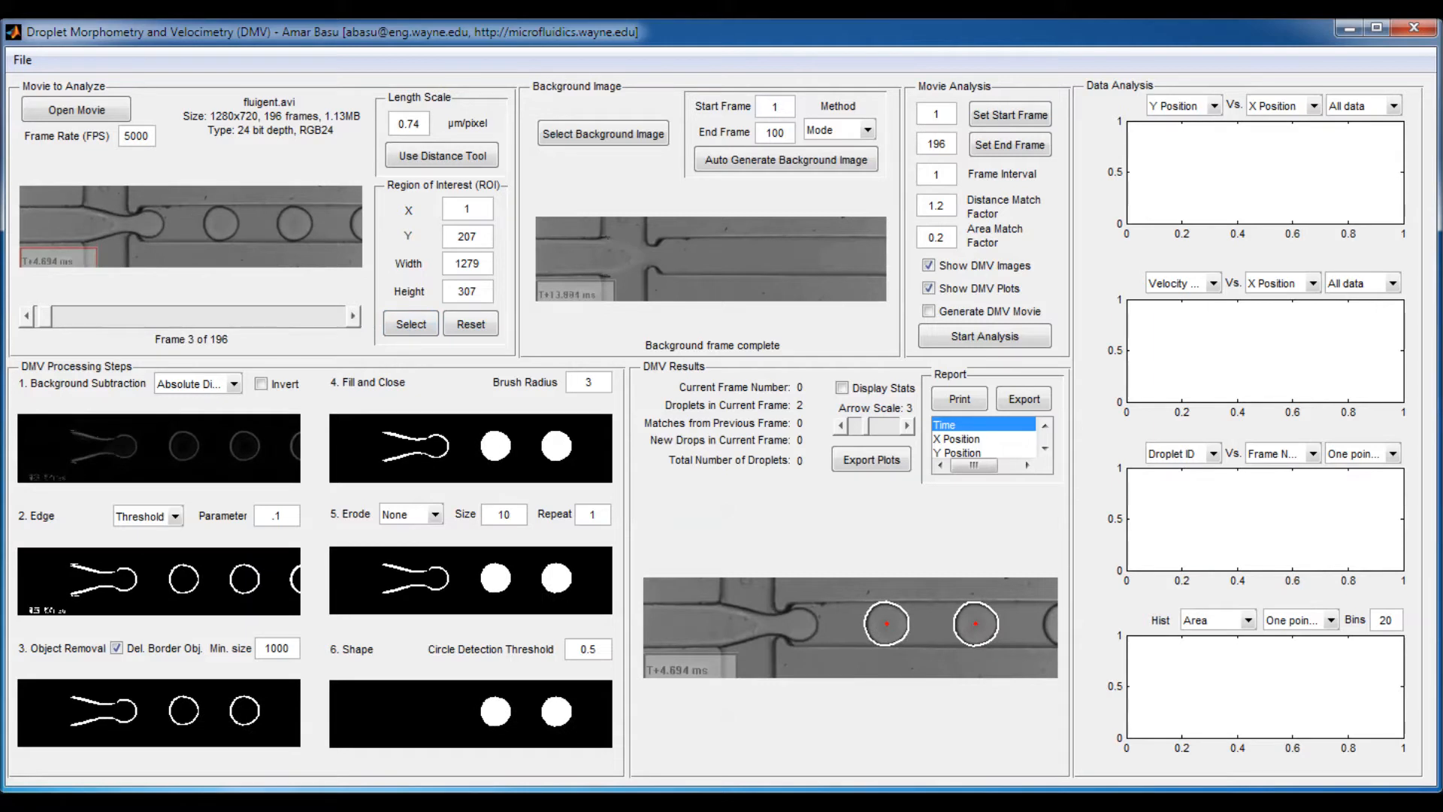
pyautogui.click(26, 316)
# - Limit the movie analysis to start frame 2 and end frame 3
pyautogui.click(926, 117)
pyautogui.press('BackSpace')
pyautogui.write('2')
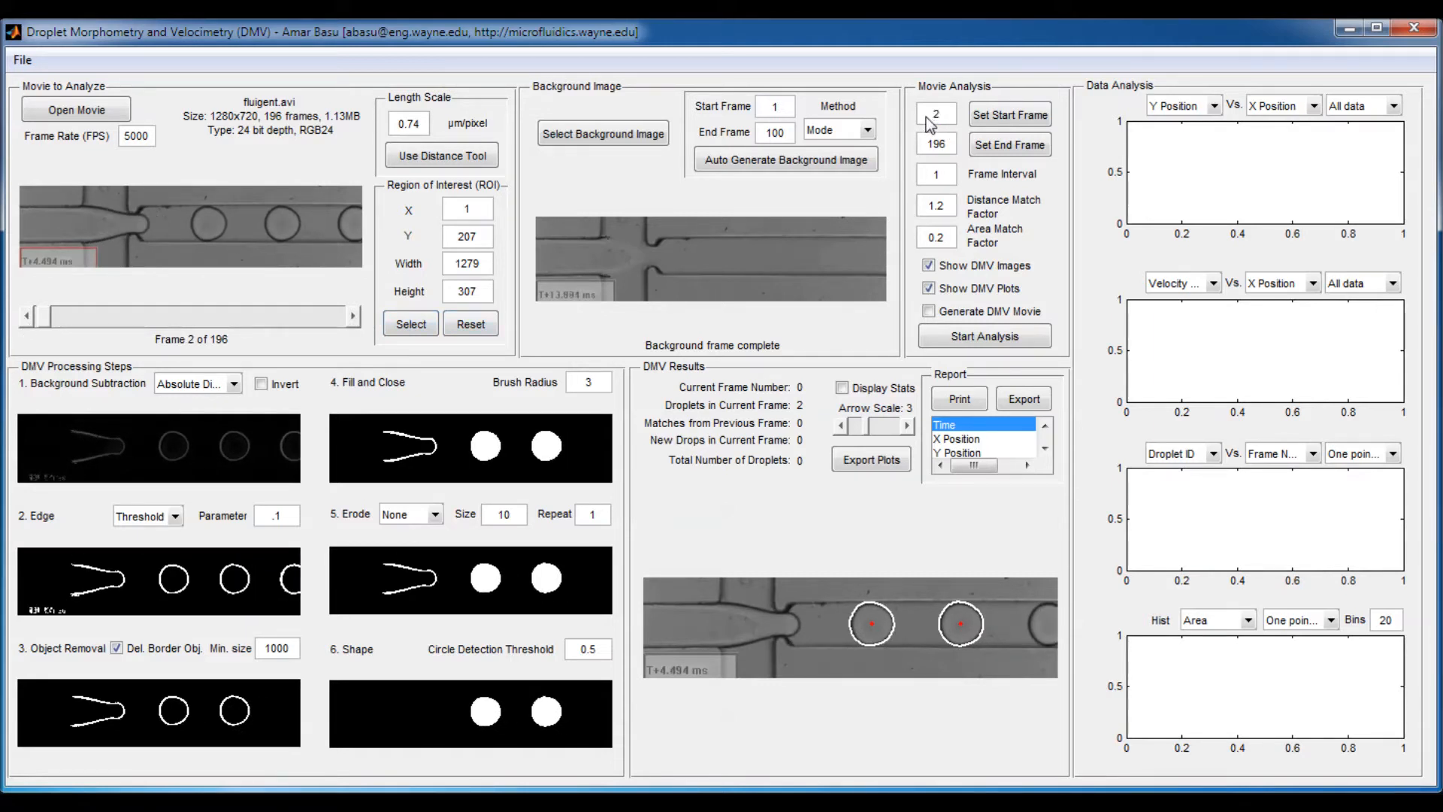
pyautogui.doubleClick(945, 142)
pyautogui.write('3')
# - Compare movie frame 3 with frame 2 and start the droplet analysis
pyautogui.click(353, 317)
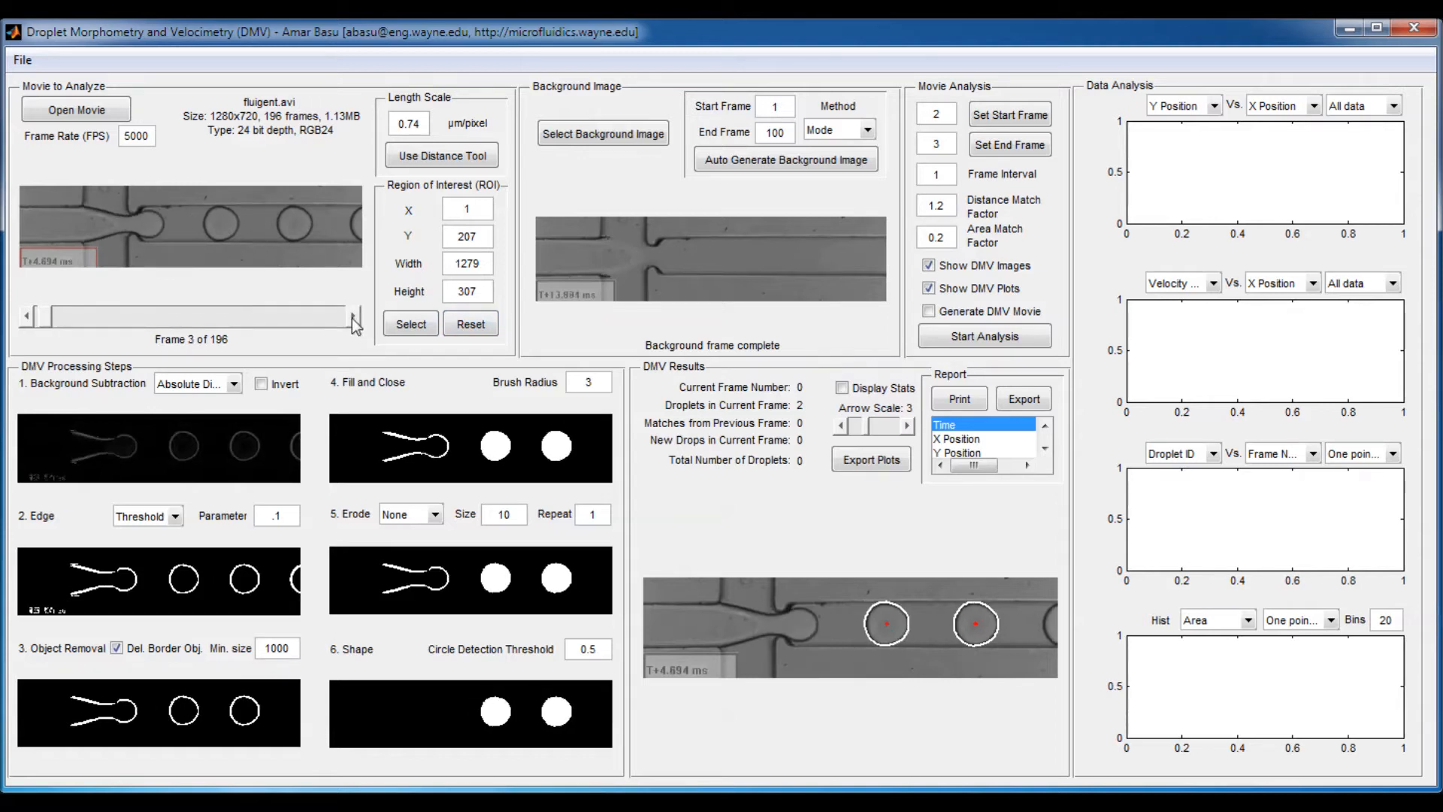
pyautogui.click(28, 319)
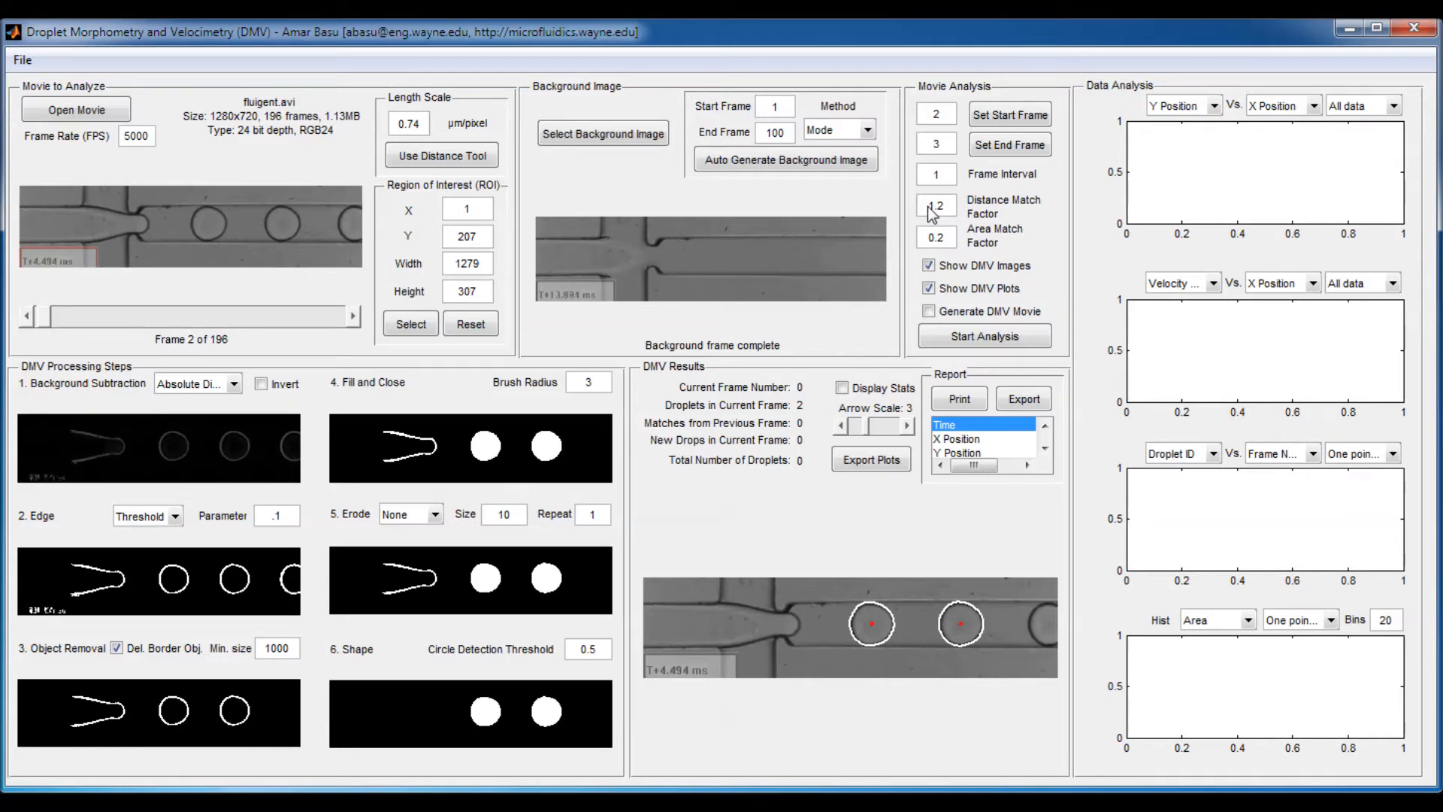
pyautogui.click(928, 264)
pyautogui.click(989, 338)
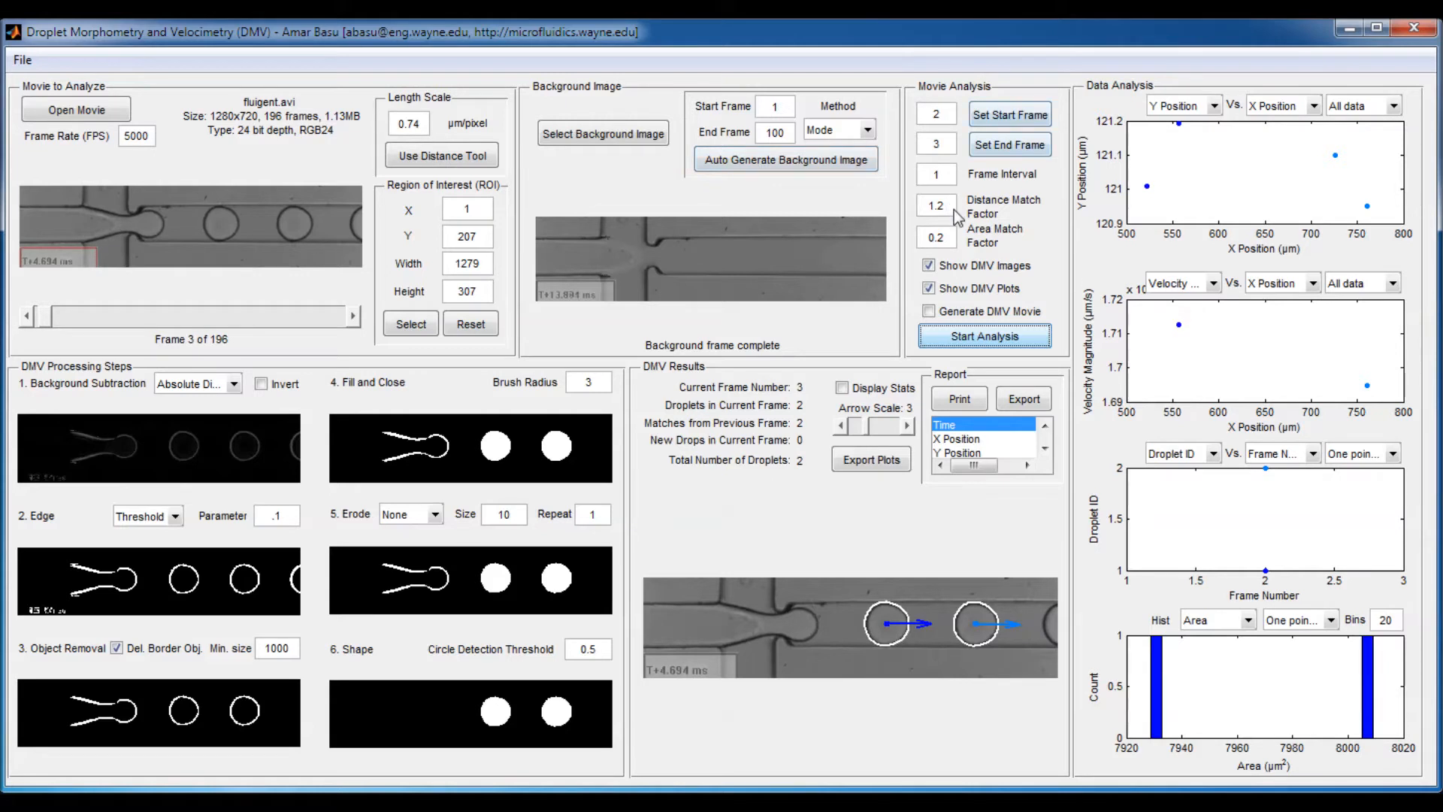
# - Try running the analysis with the Distance Match Factor and Area Match Factor both set to .001
pyautogui.moveTo(952, 206); pyautogui.dragTo(929, 210)
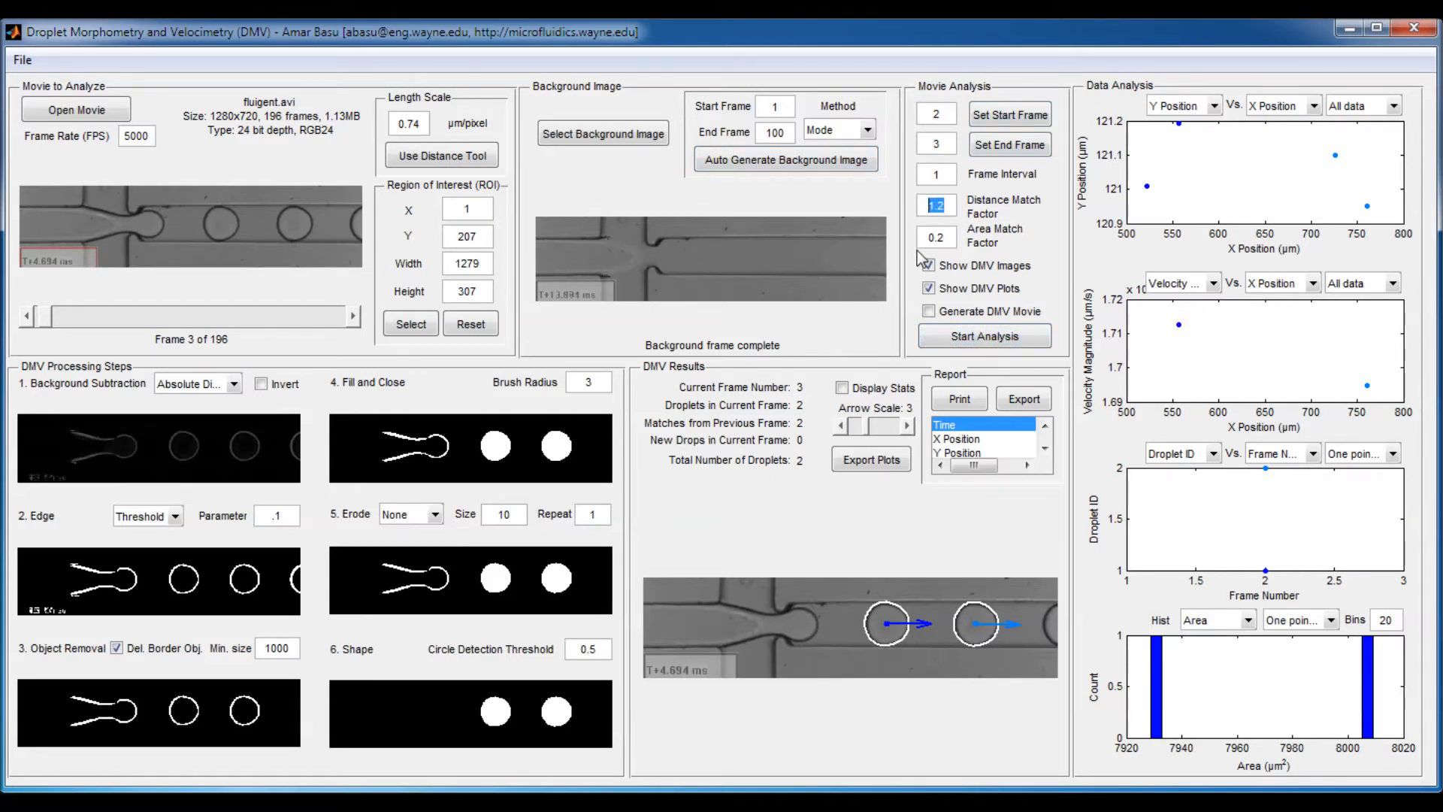
pyautogui.write('.001')
pyautogui.click(984, 340)
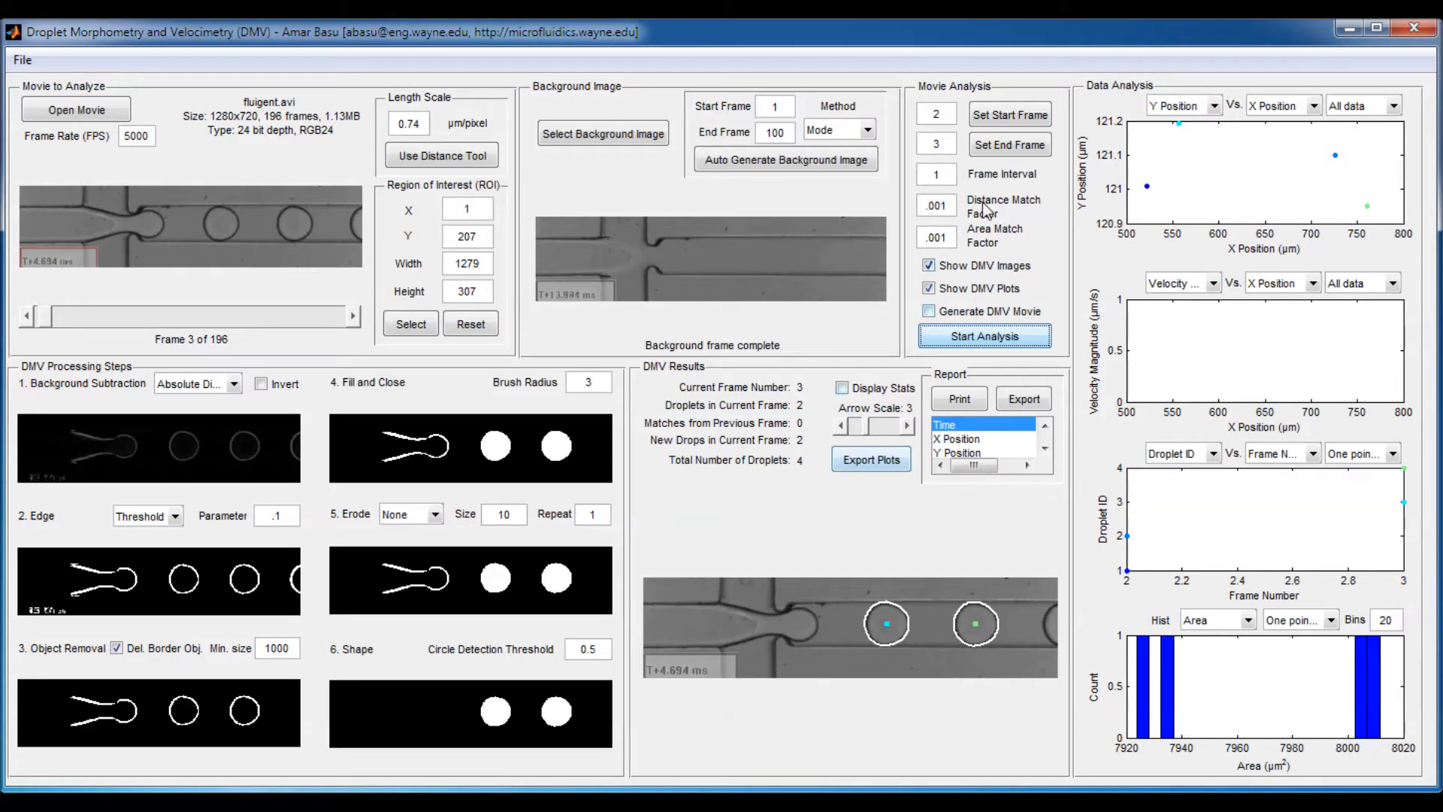
# - Restore the Distance Match Factor to 1.2 and the Area Match Factor to 0.2
pyautogui.click(940, 206)
pyautogui.moveTo(940, 207); pyautogui.dragTo(918, 202)
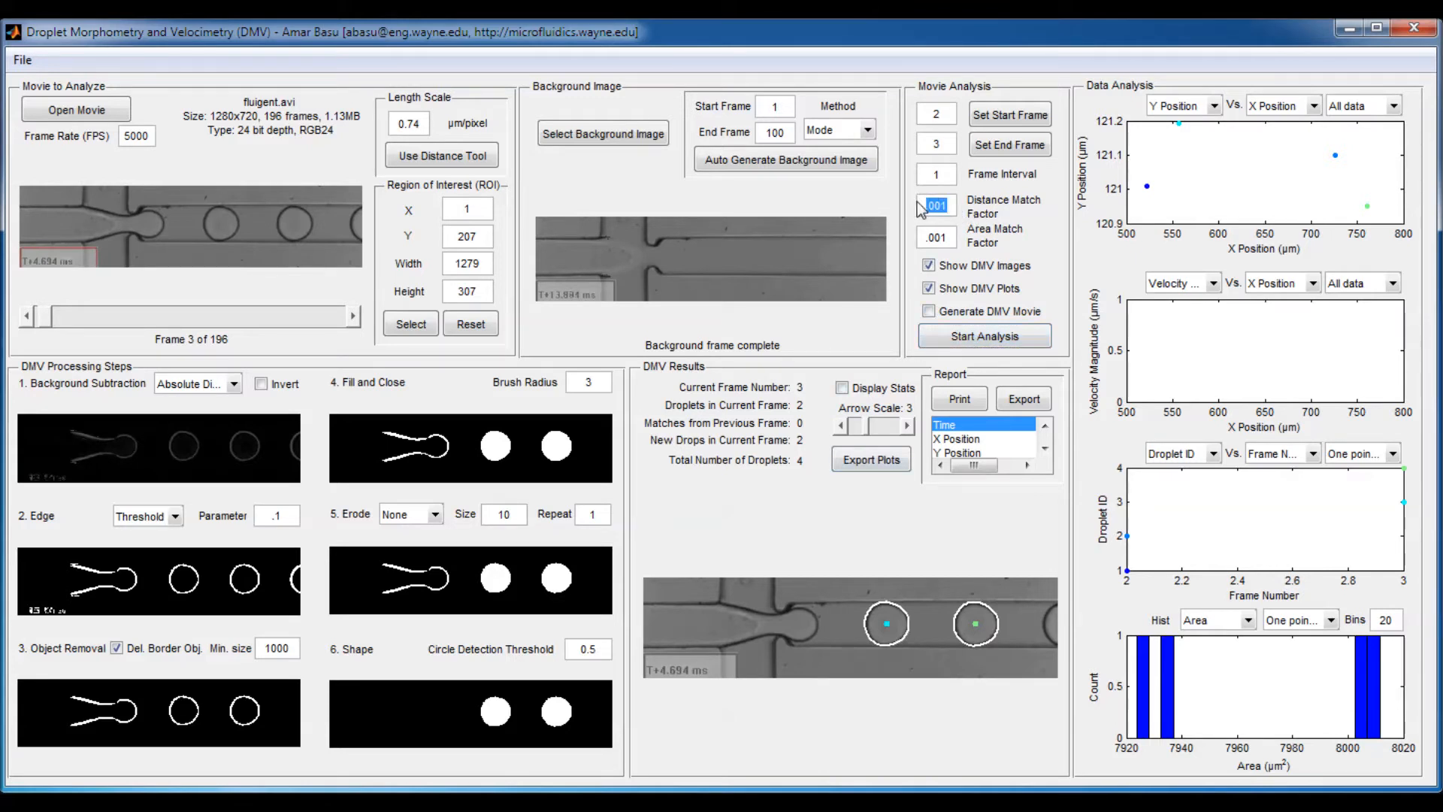
pyautogui.write('1.2')
pyautogui.moveTo(961, 239); pyautogui.dragTo(930, 246)
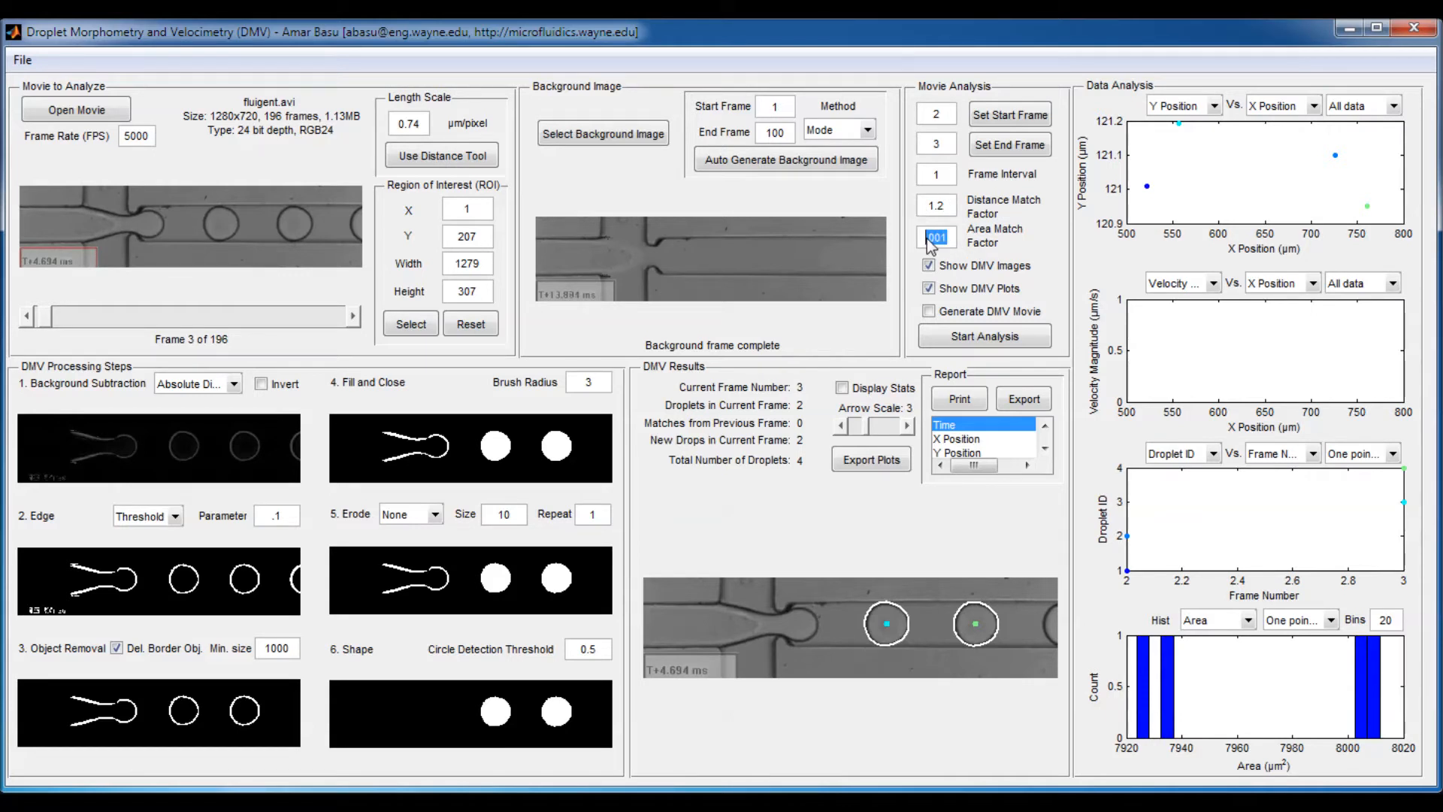
pyautogui.write('0.2')
pyautogui.click(952, 172)
# - Display the droplet stats on the results image and rerun the analysis with an arrow scale of 7
pyautogui.click(843, 388)
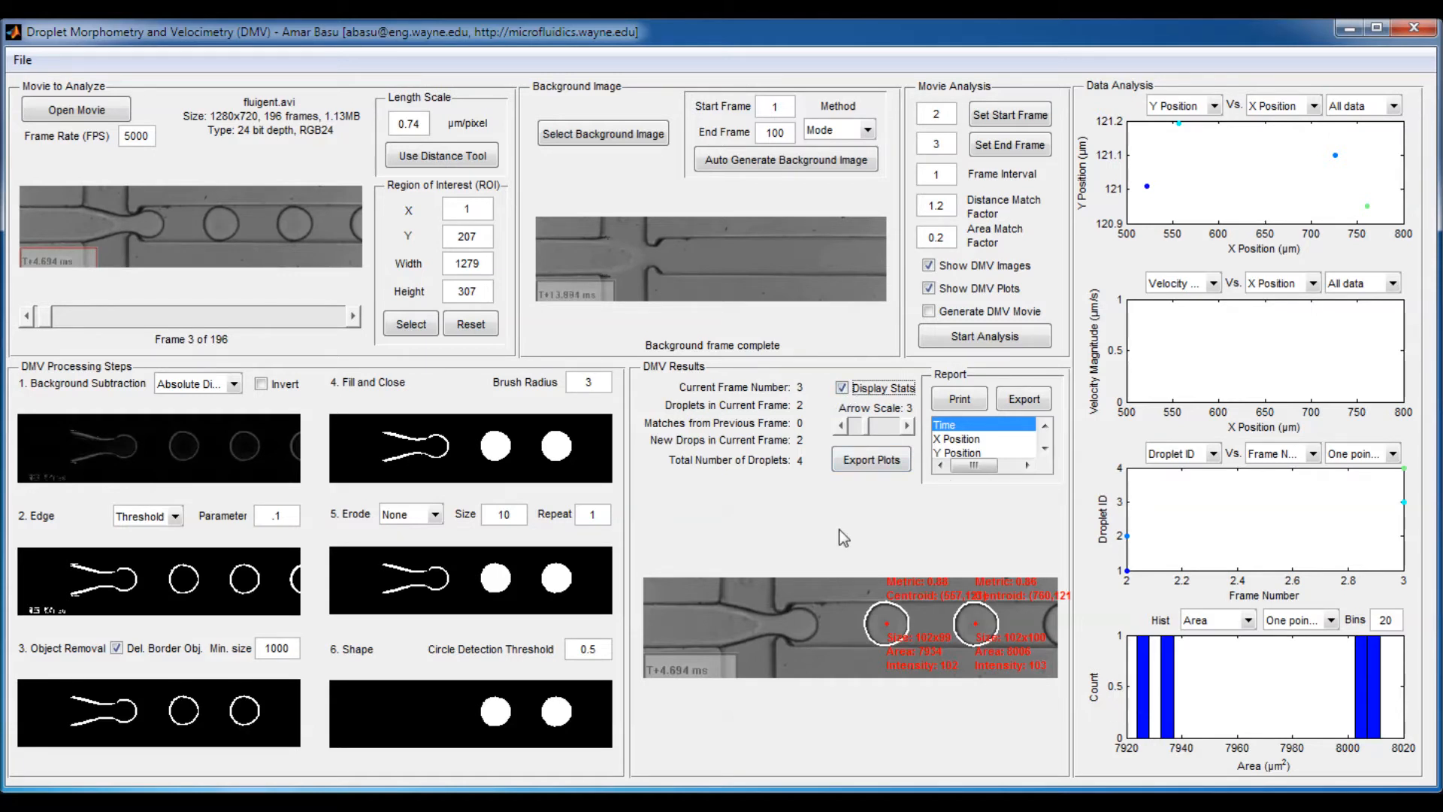
pyautogui.click(908, 426)
pyautogui.click(908, 426)
pyautogui.click(908, 427)
pyautogui.click(908, 426)
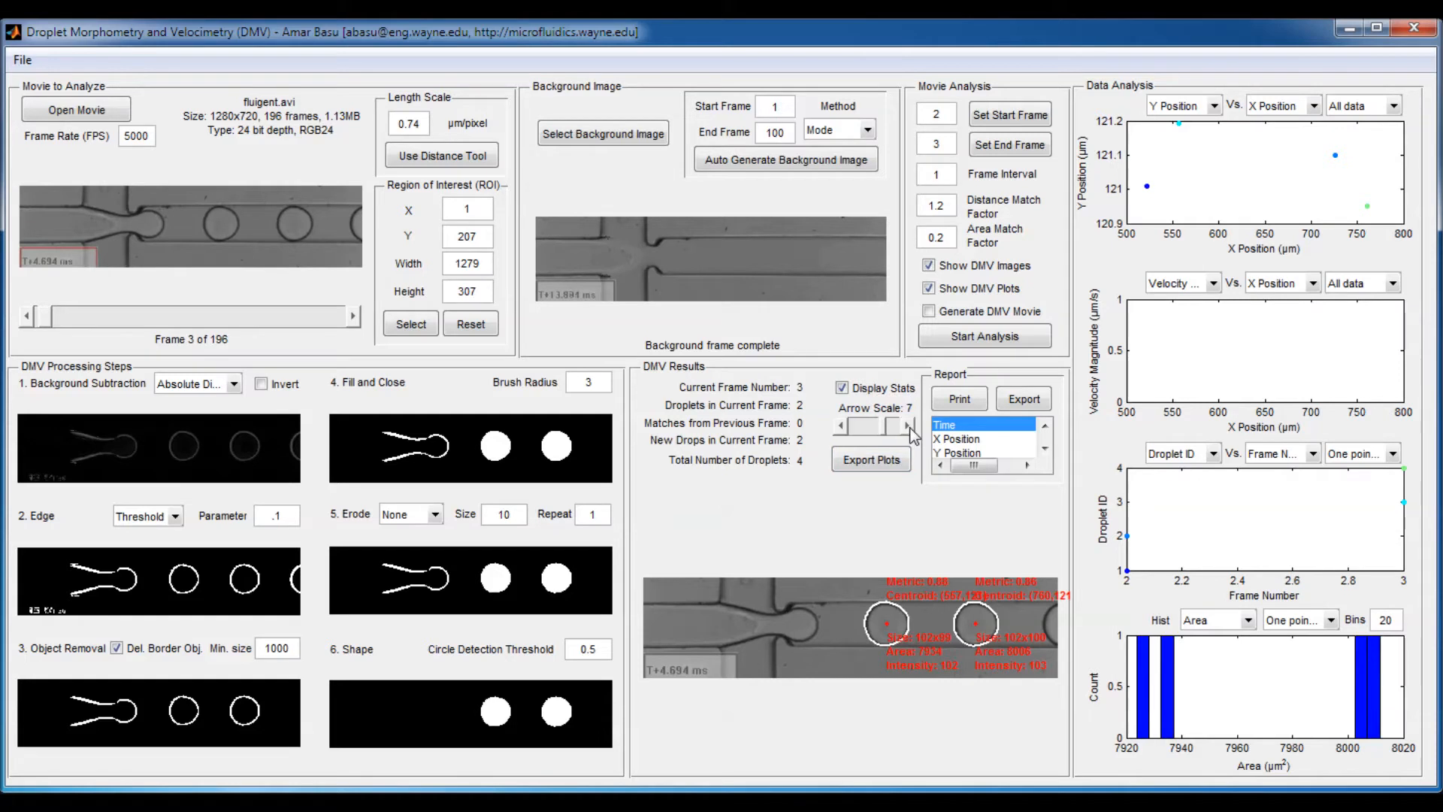
pyautogui.click(996, 340)
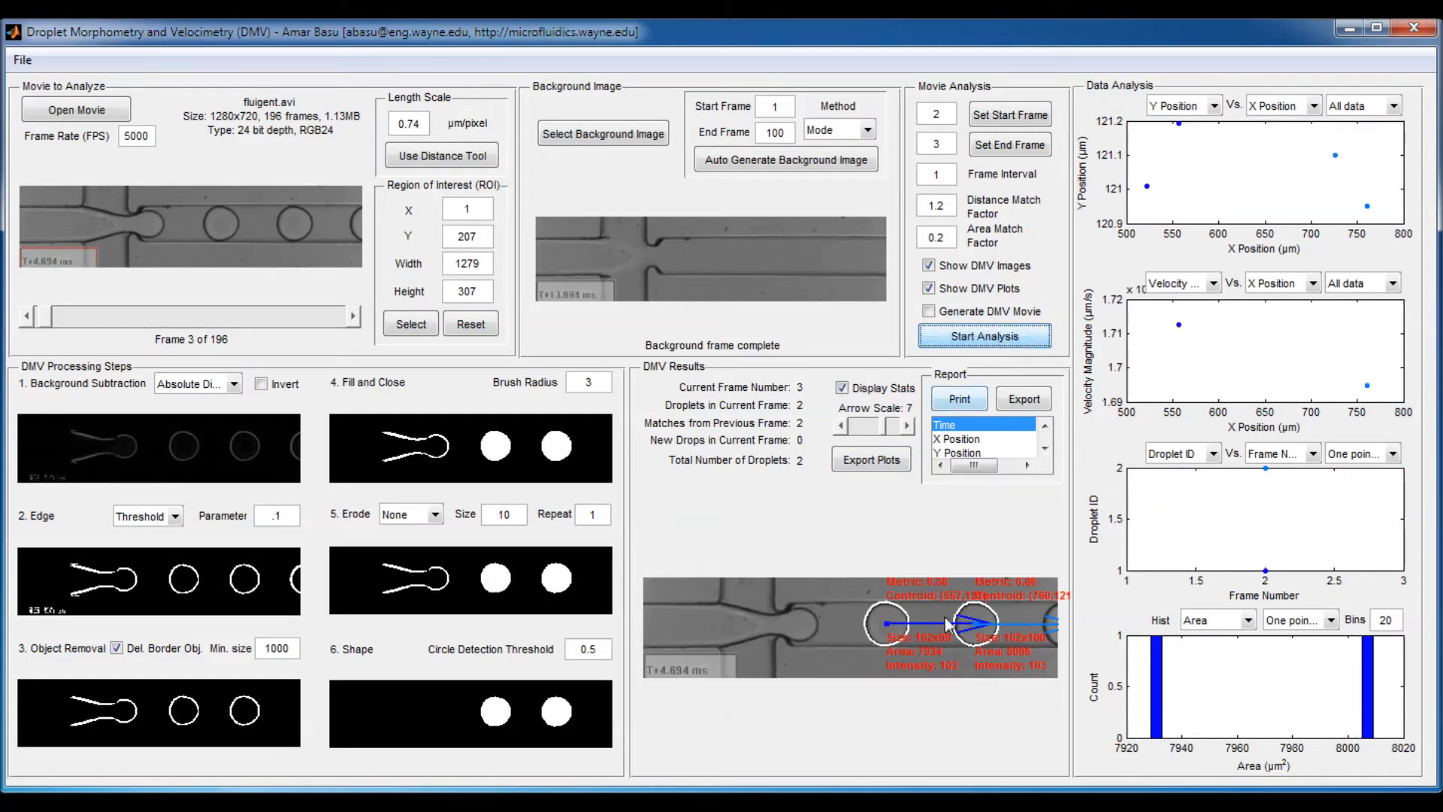
# - Reduce the velocity arrow scale in the DMV results to 3
pyautogui.click(841, 426)
pyautogui.click(841, 427)
pyautogui.click(840, 426)
pyautogui.click(840, 426)
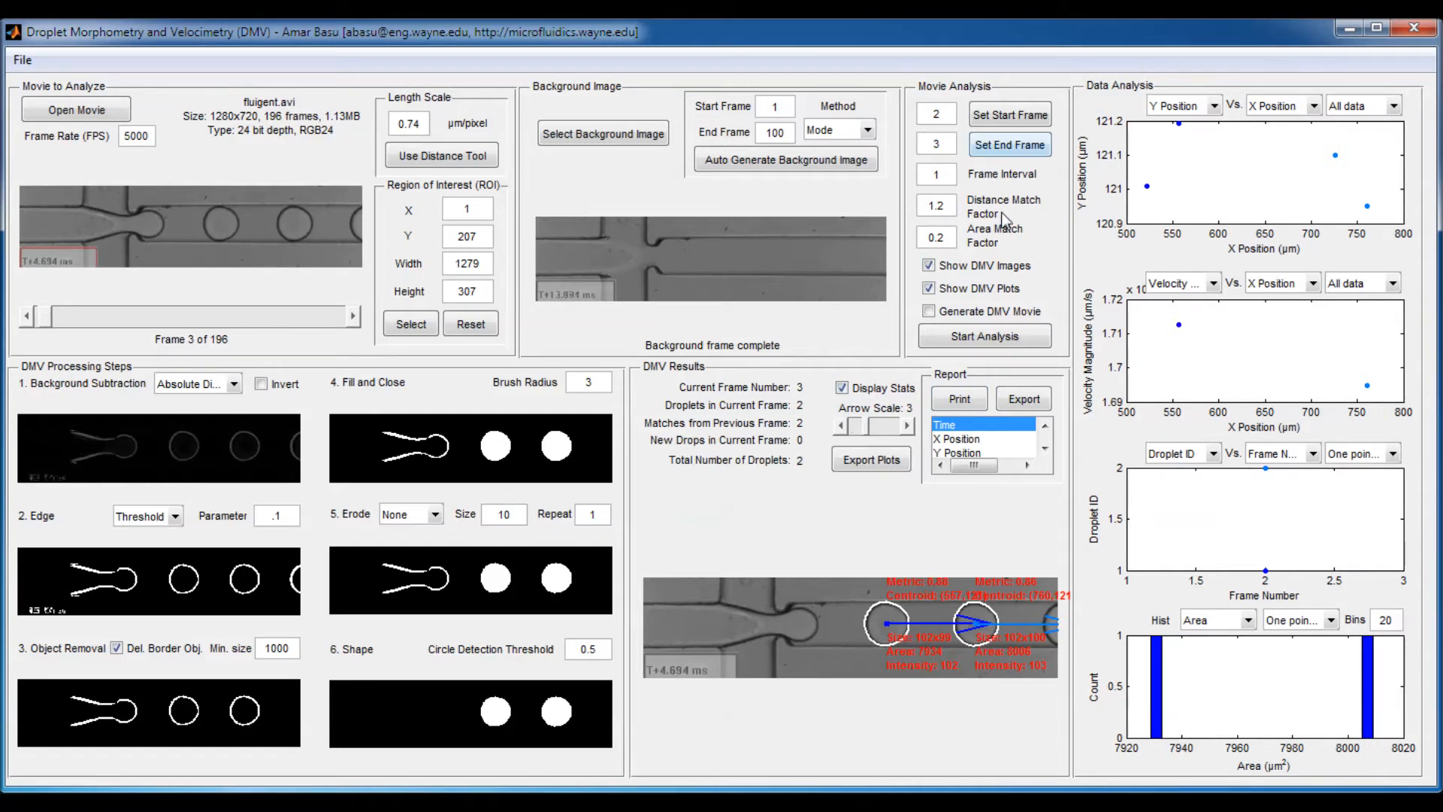
# - Run the movie analysis with an end frame of 30 and stop it partway through
pyautogui.doubleClick(950, 145)
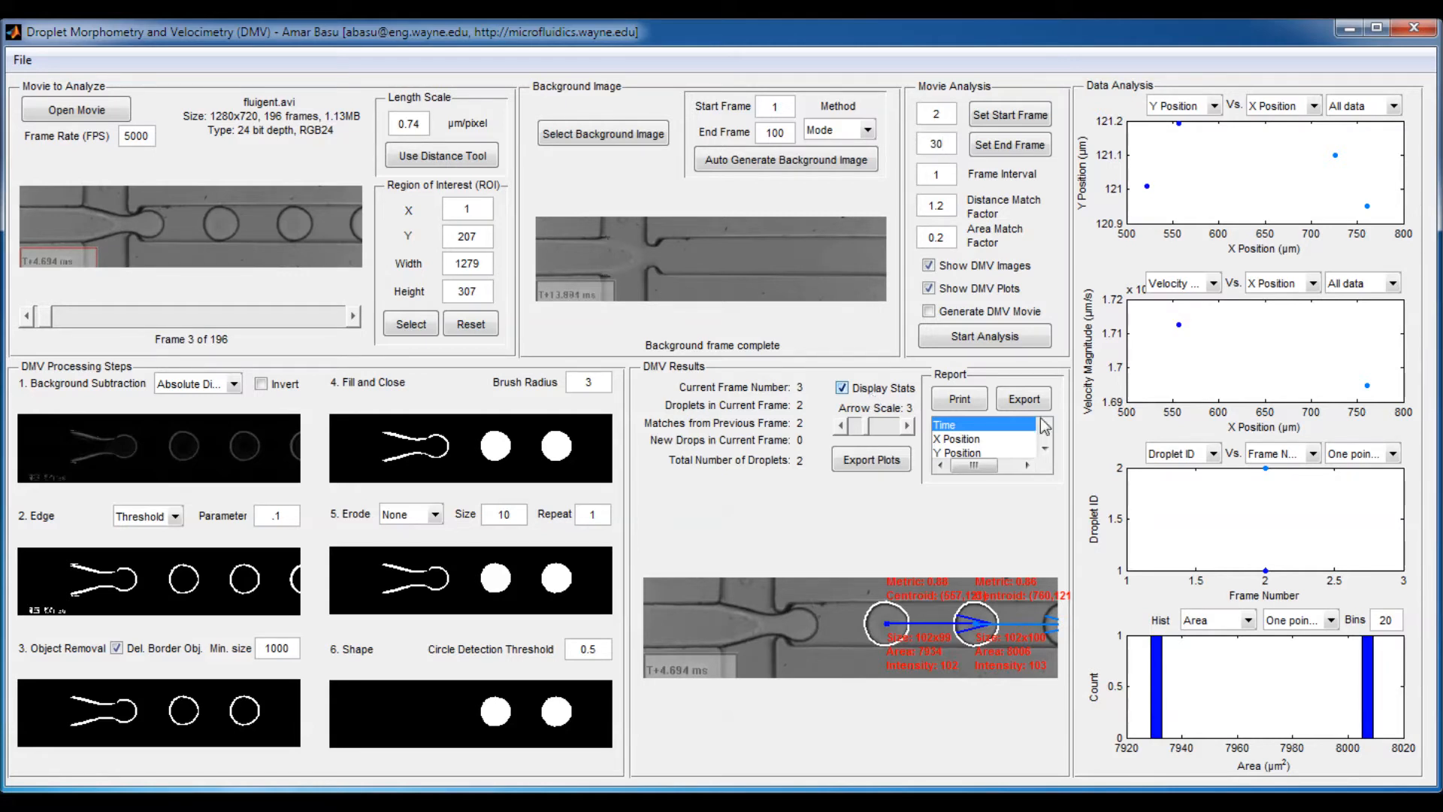
pyautogui.click(1004, 340)
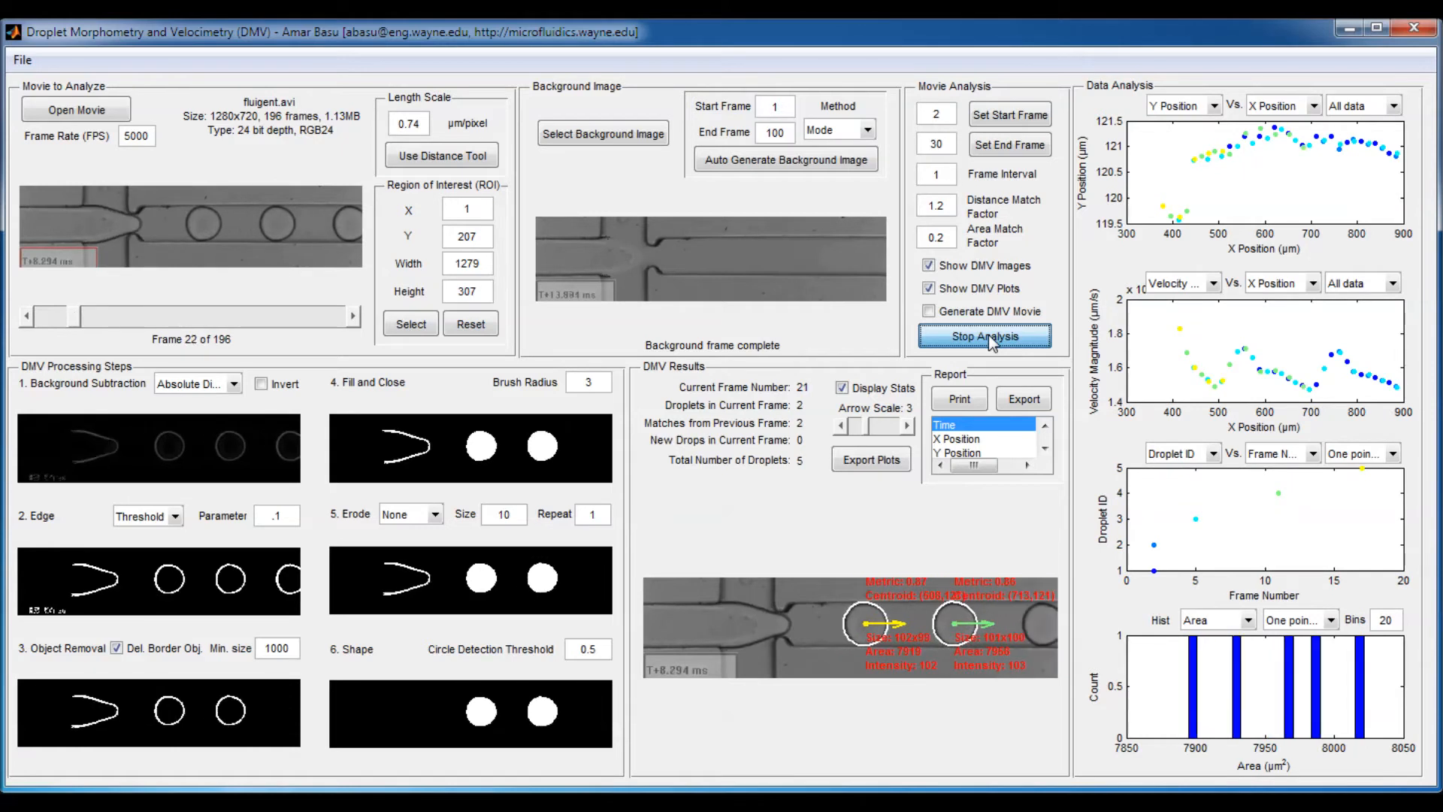
pyautogui.click(989, 335)
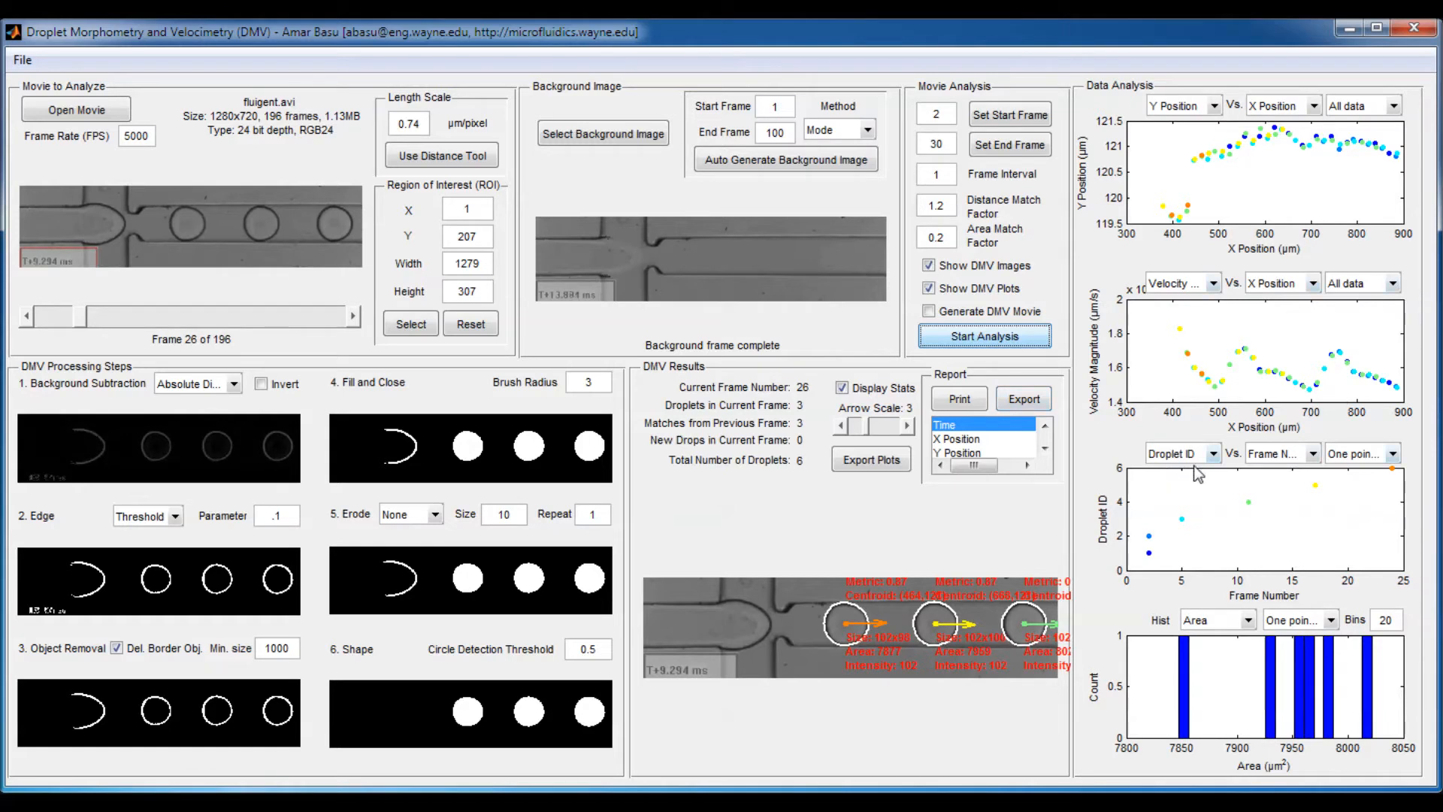
# - Set the end frame to 196 and run the analysis on the whole movie
pyautogui.doubleClick(949, 147)
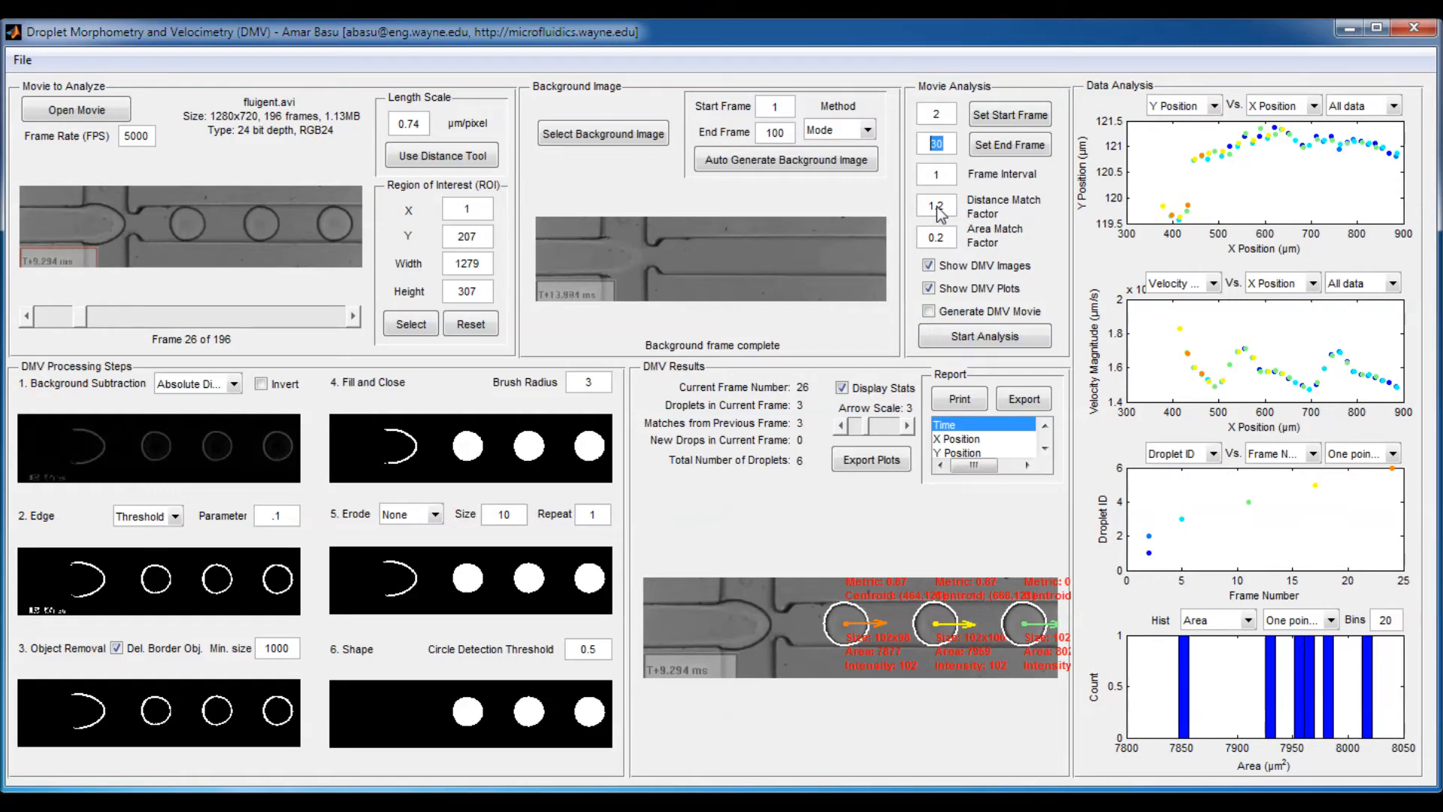
pyautogui.write('196')
pyautogui.click(943, 174)
pyautogui.click(1014, 339)
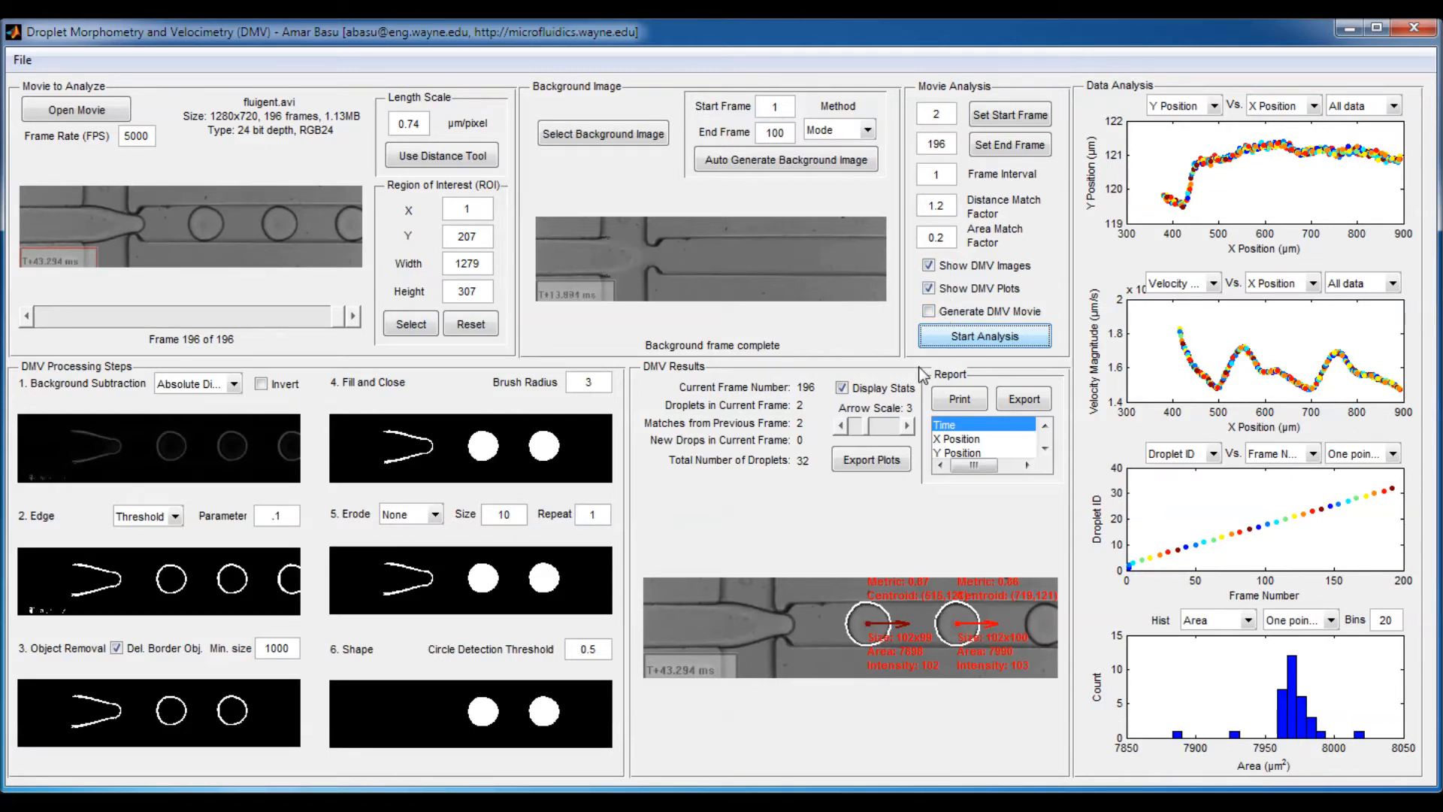
# - Turn off the display of DMV images and DMV plots and rerun the analysis
pyautogui.click(929, 266)
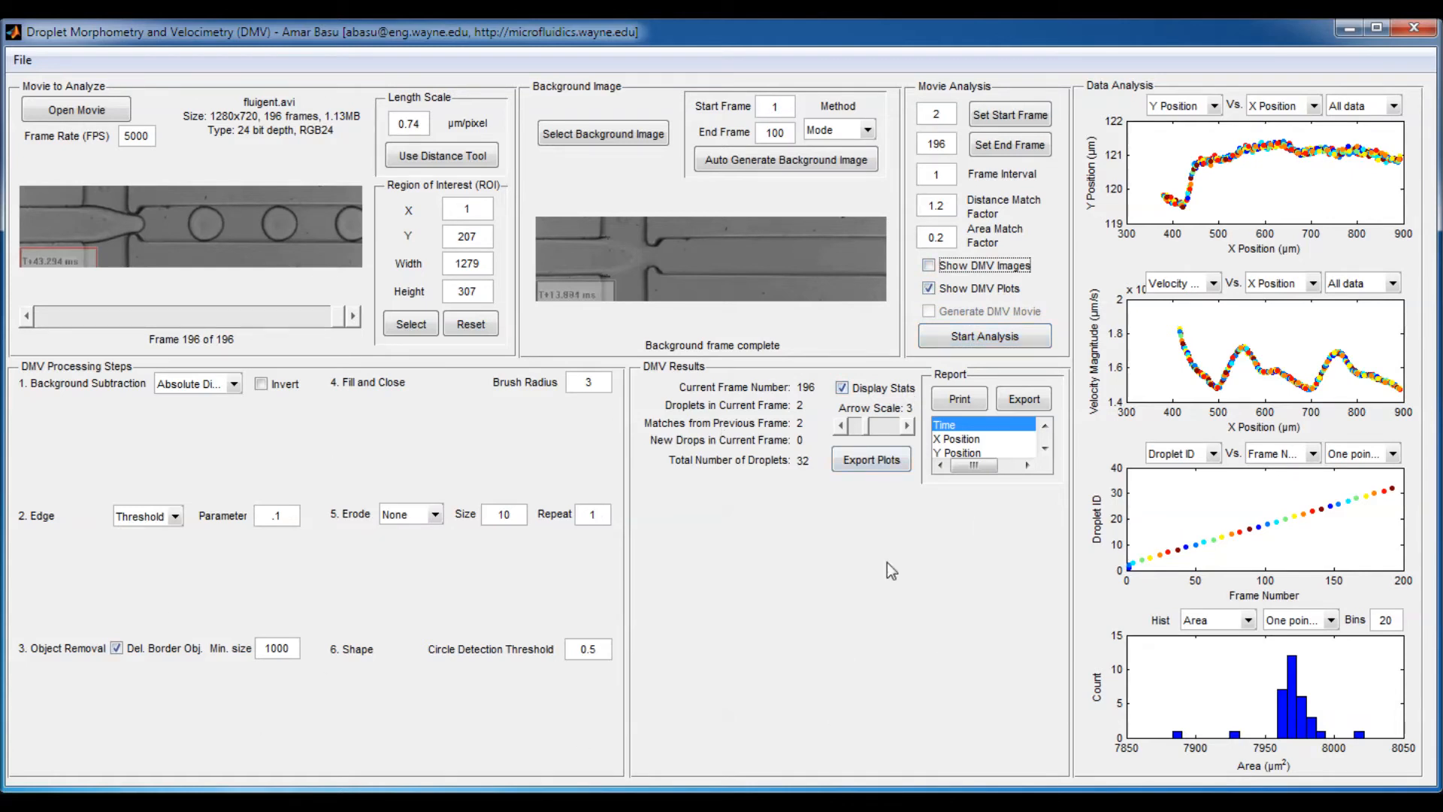
pyautogui.click(930, 289)
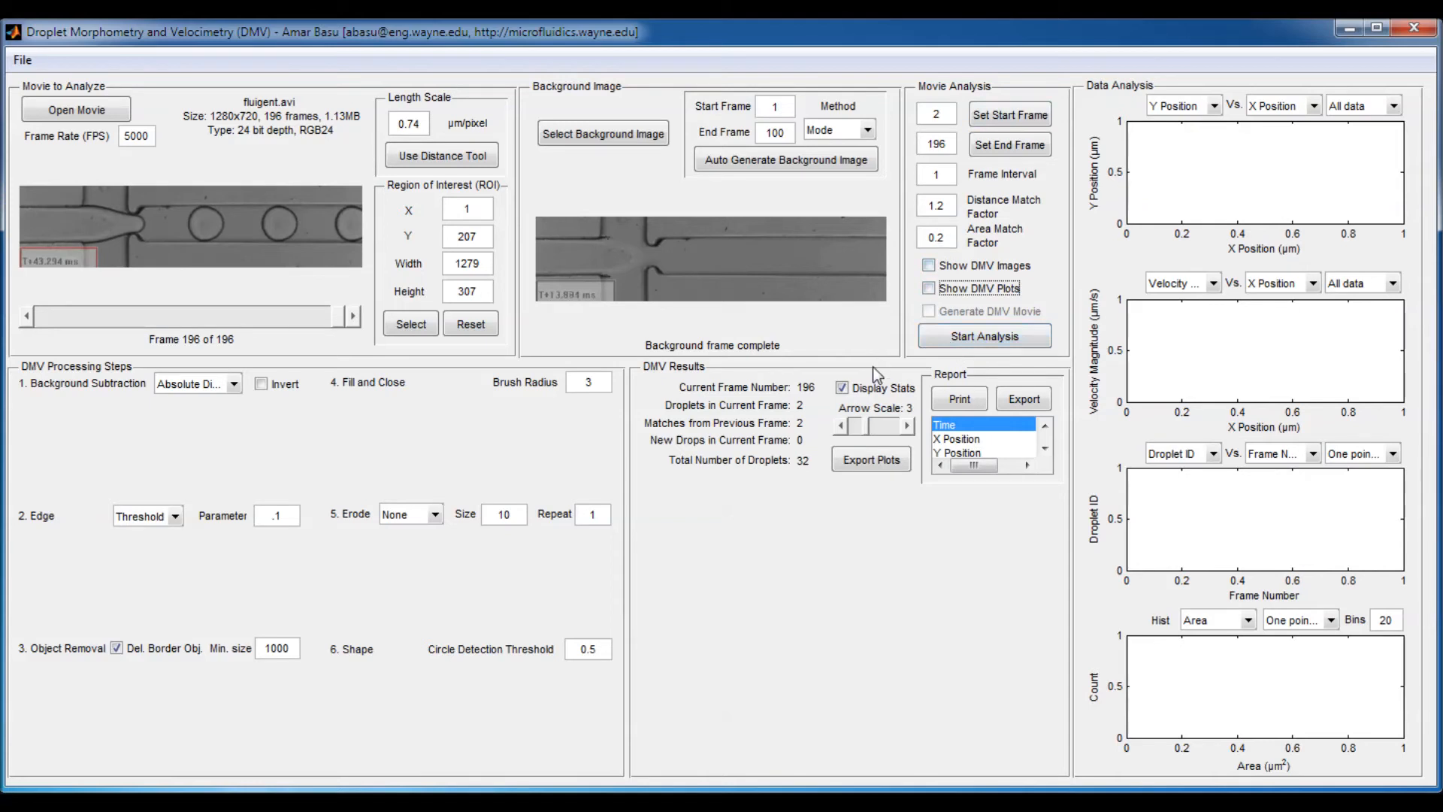
pyautogui.click(959, 341)
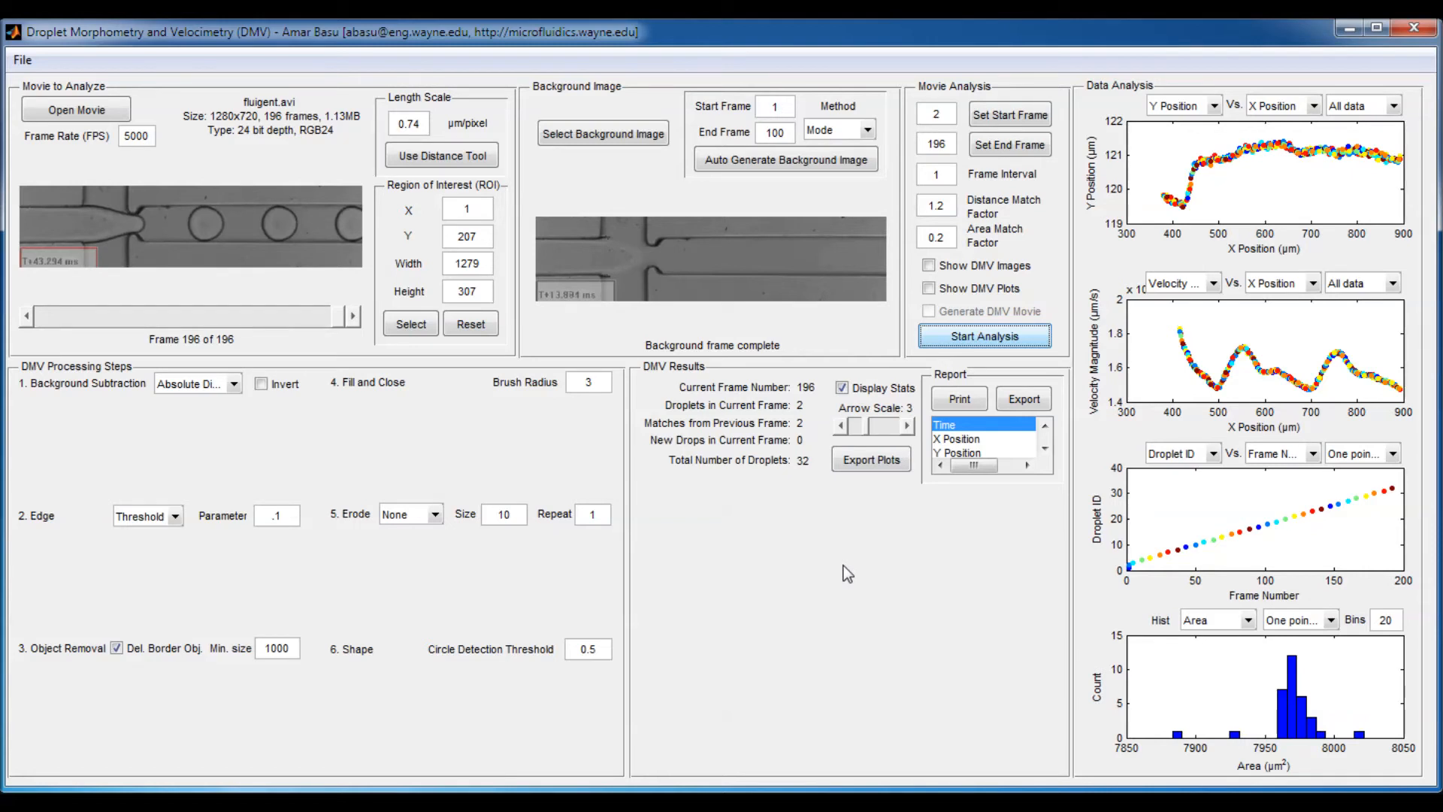
# - Enable Show DMV Images, Show DMV Plots and Generate DMV Movie for the analysis
pyautogui.click(971, 270)
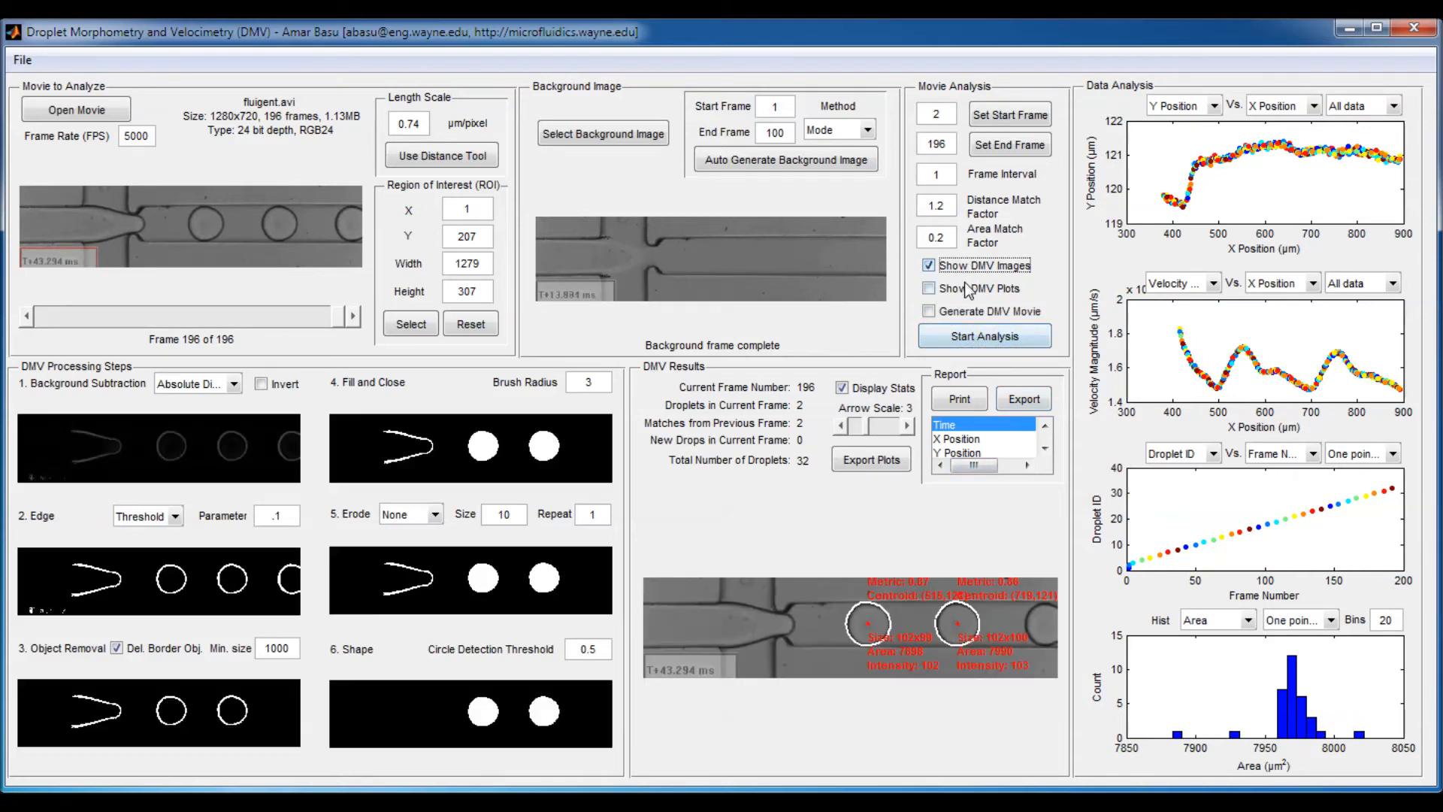
pyautogui.click(969, 288)
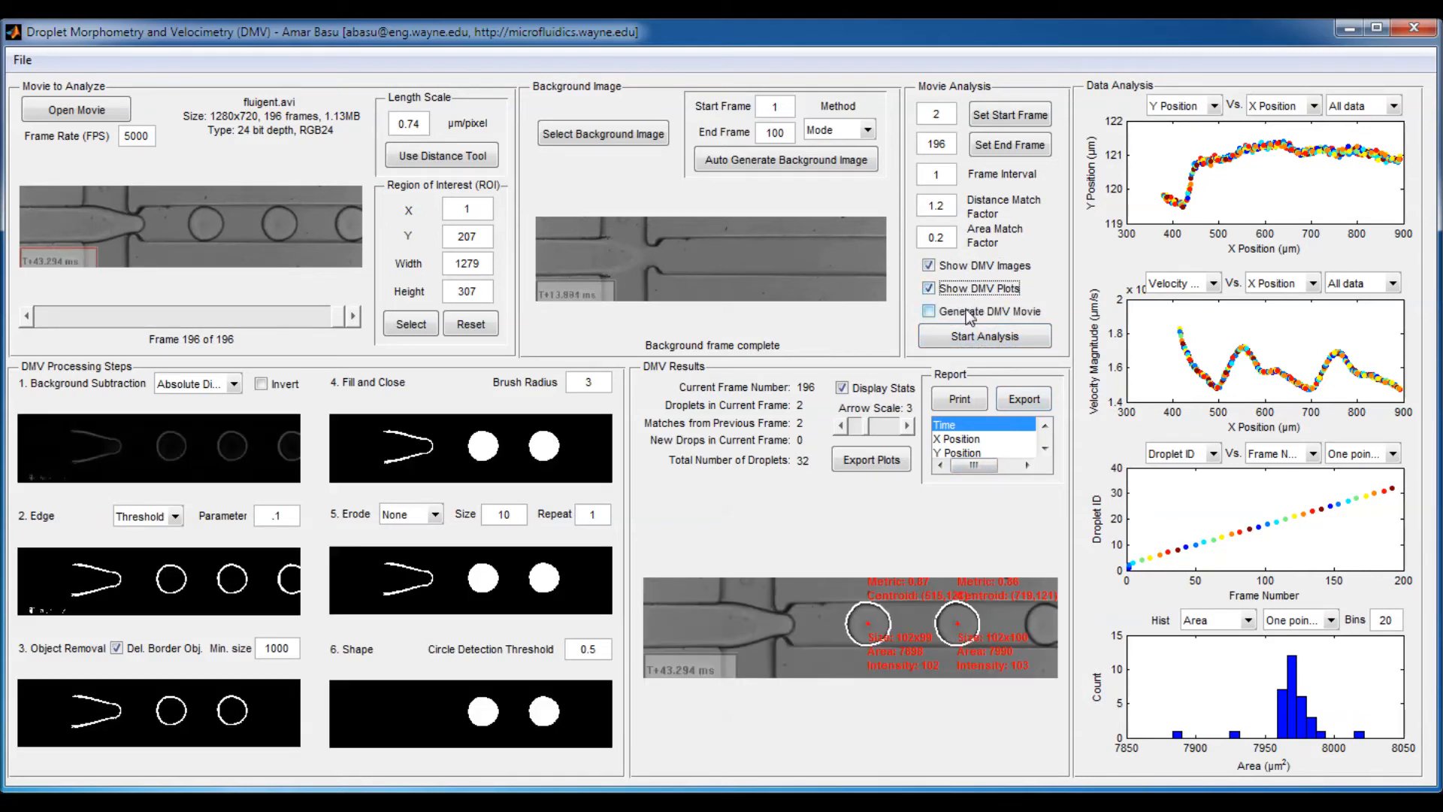
pyautogui.click(966, 312)
# - Set the end frame to 20 and start the analysis with movie generation
pyautogui.moveTo(956, 144); pyautogui.dragTo(932, 148)
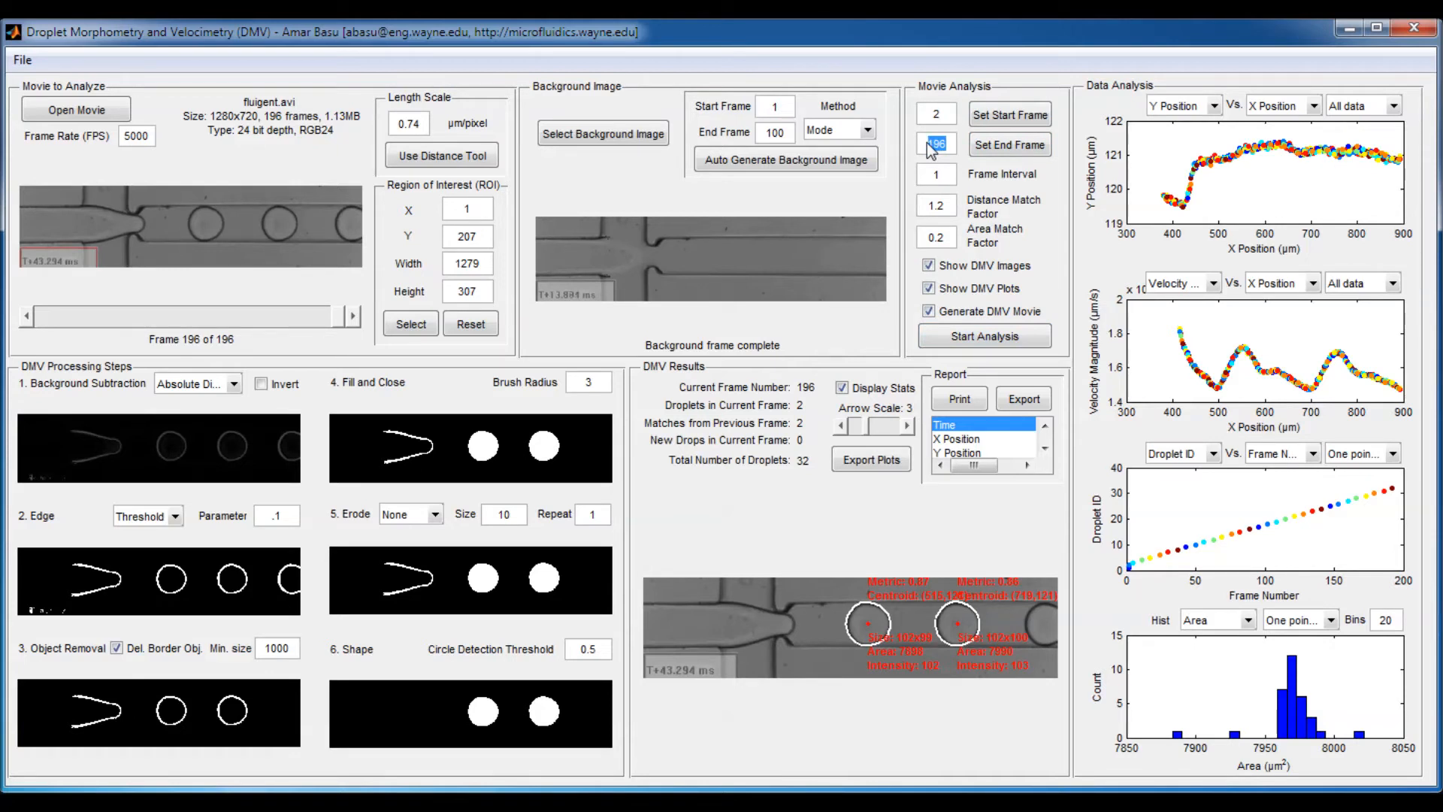
pyautogui.write('20')
pyautogui.click(1011, 332)
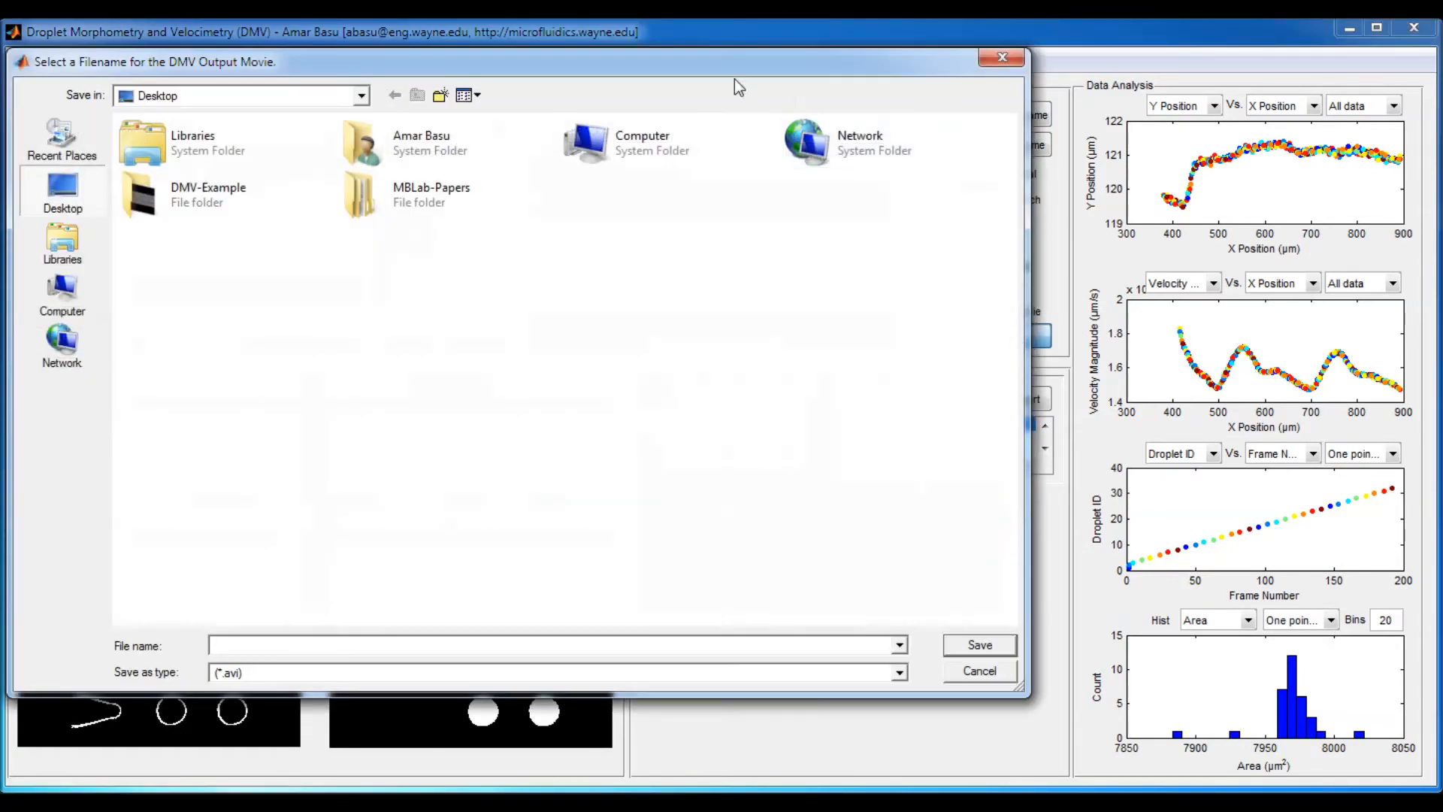
# - Save the DMV output movie as fluigent-dmv in the DMV-Example folder on the Desktop
pyautogui.moveTo(717, 71); pyautogui.dragTo(932, 102)
pyautogui.click(417, 227)
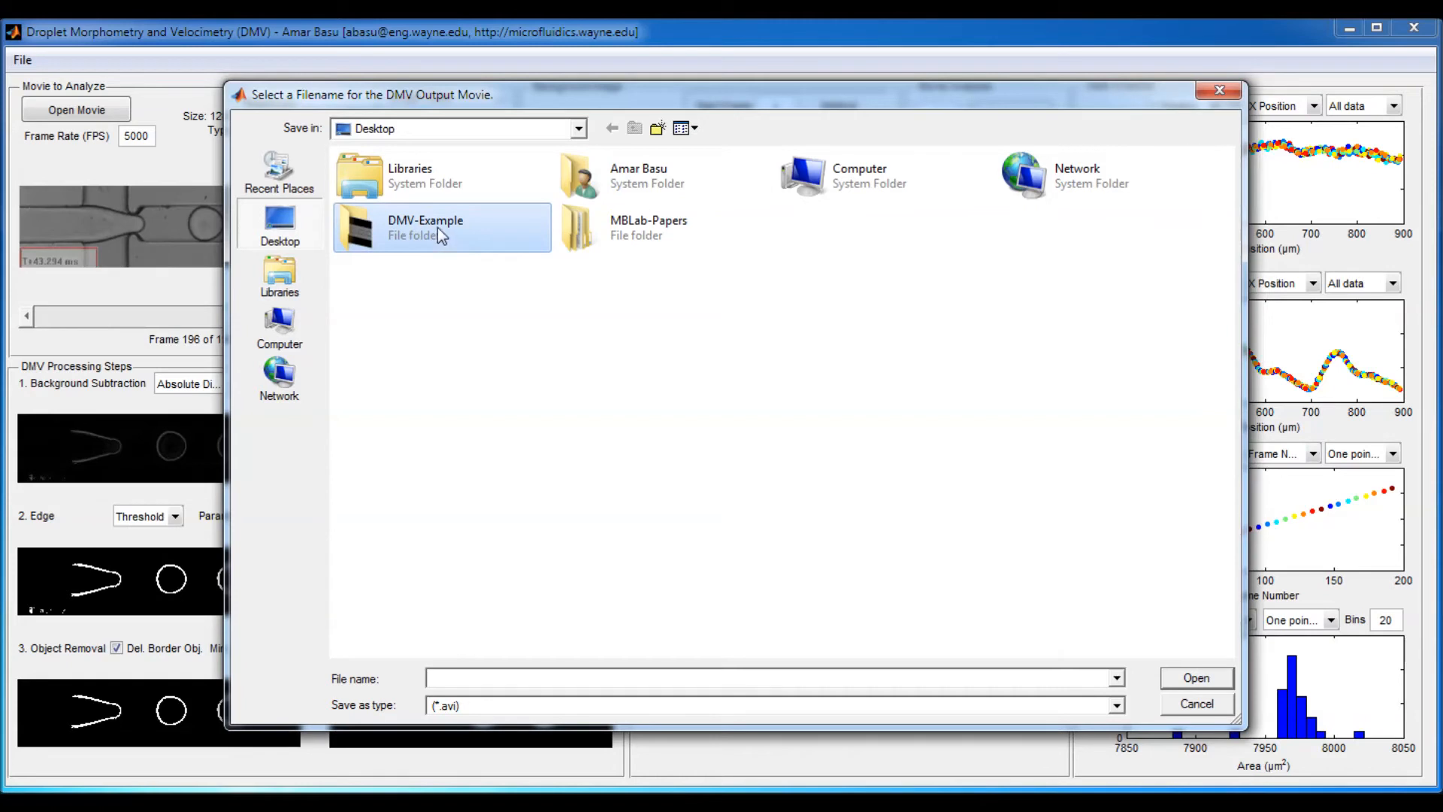
pyautogui.doubleClick(438, 227)
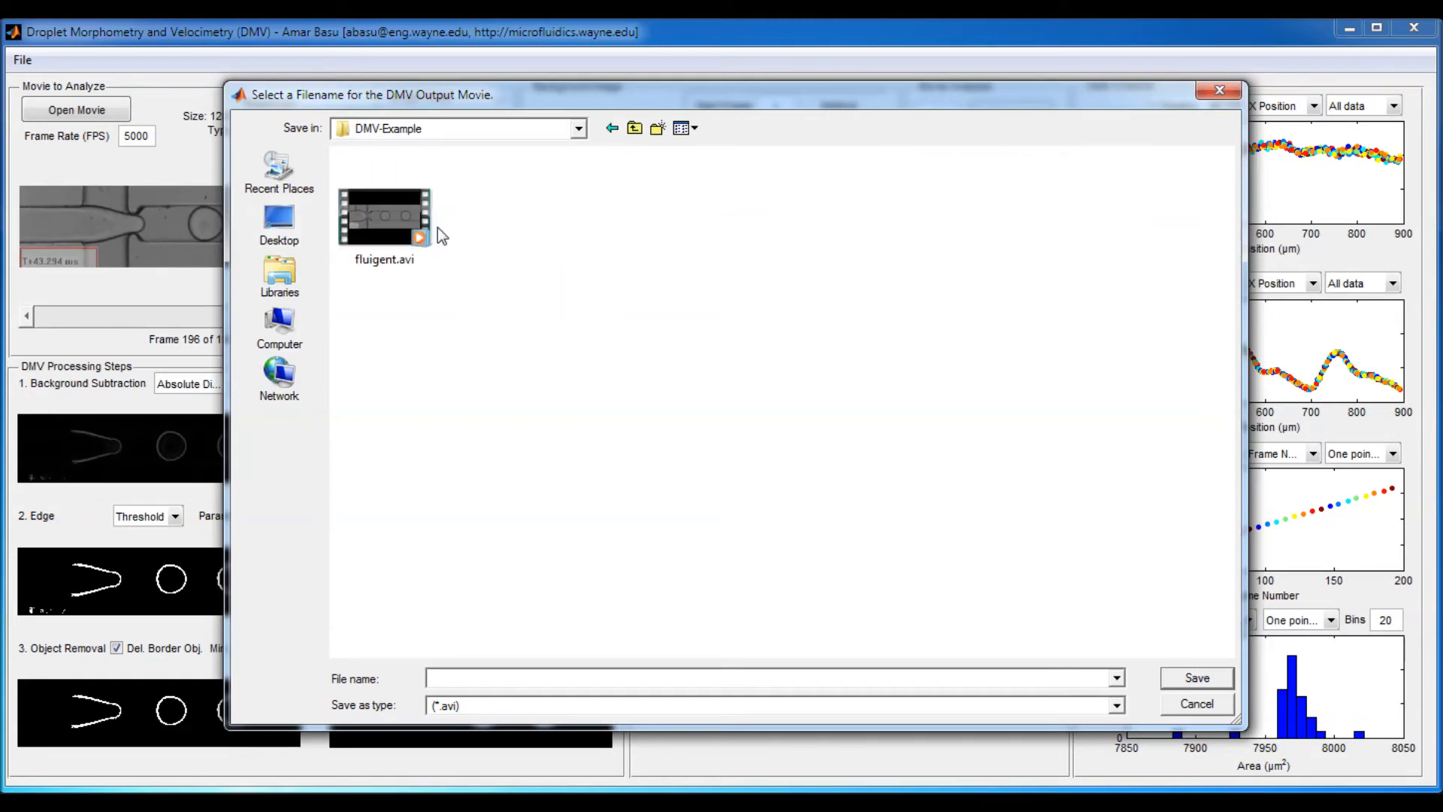
pyautogui.click(461, 678)
pyautogui.write('f')
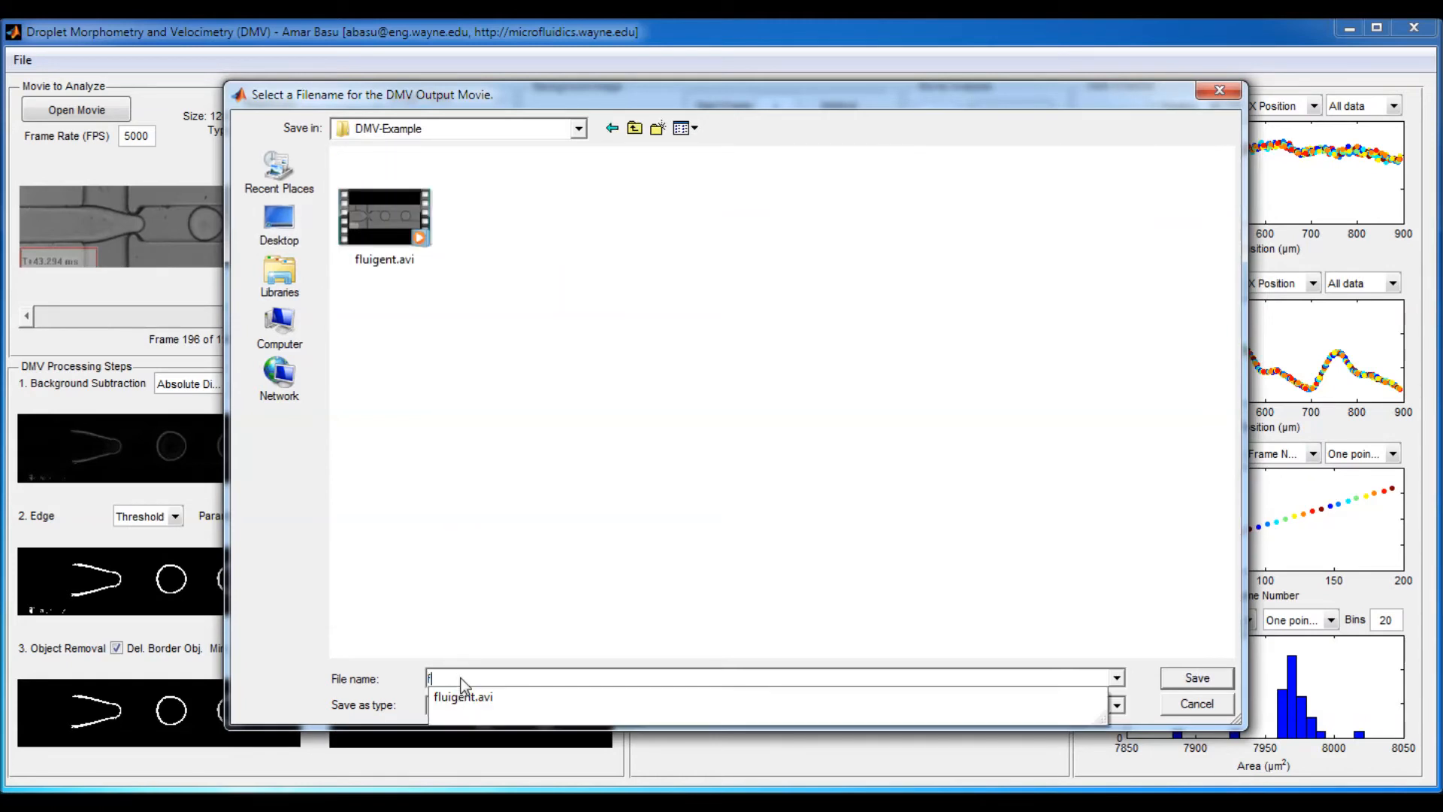
pyautogui.write('luigent-')
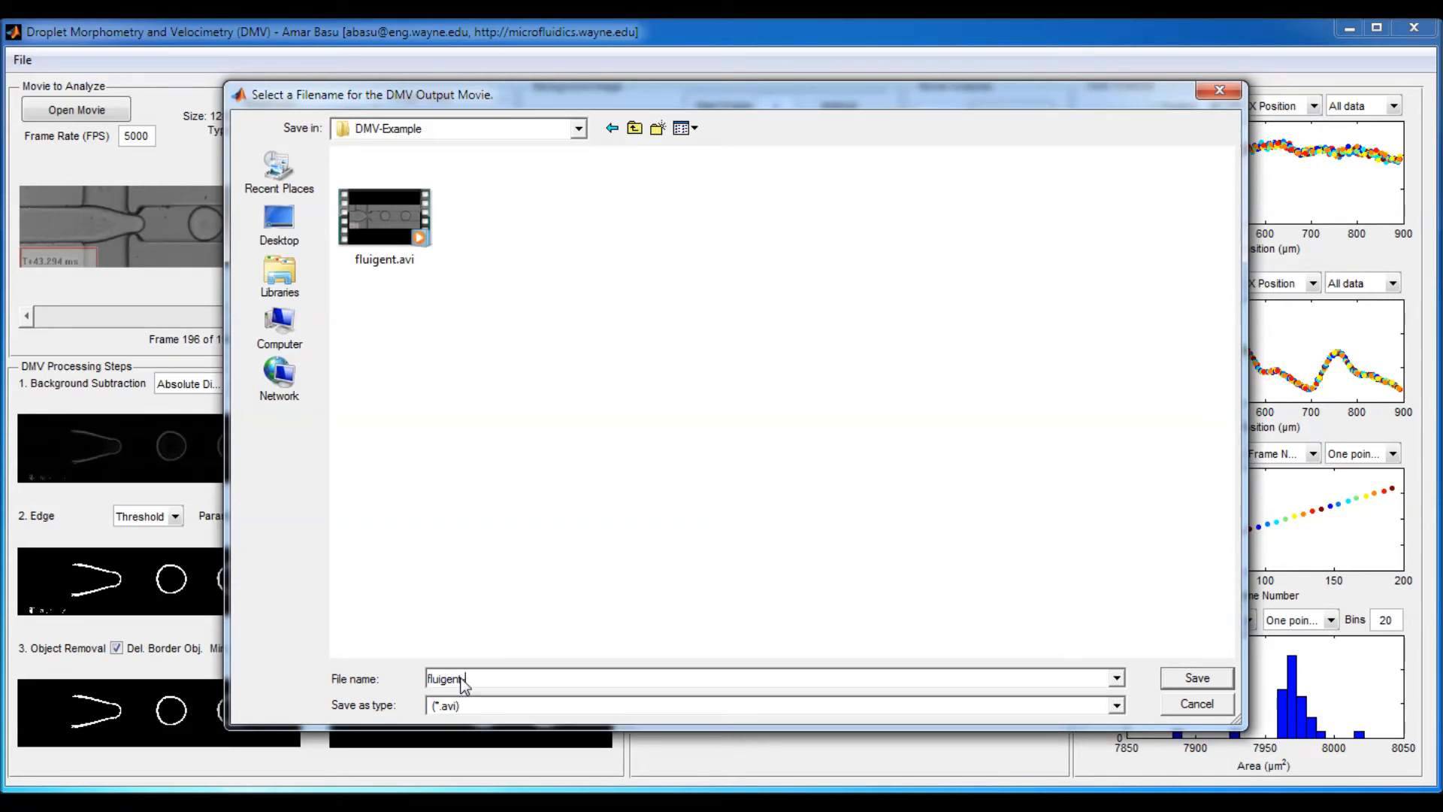
pyautogui.write('dmv')
pyautogui.click(1202, 679)
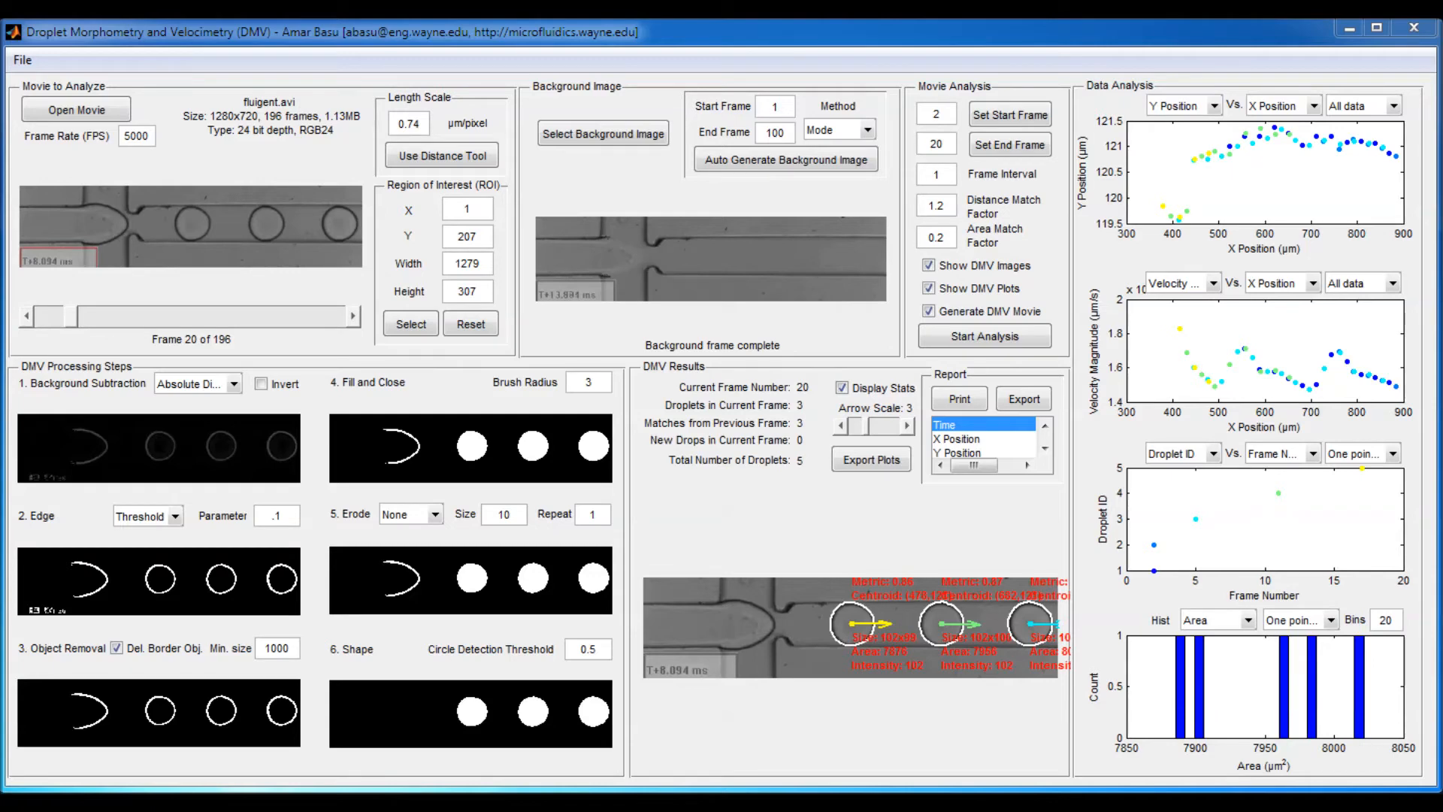
# - Play fluigent-dmv.avi from the DMV-Example folder in an enlarged player window, and close the player and the folder
pyautogui.moveTo(1352, 789); pyautogui.dragTo(679, 109)
pyautogui.moveTo(1438, 791); pyautogui.dragTo(1076, 541)
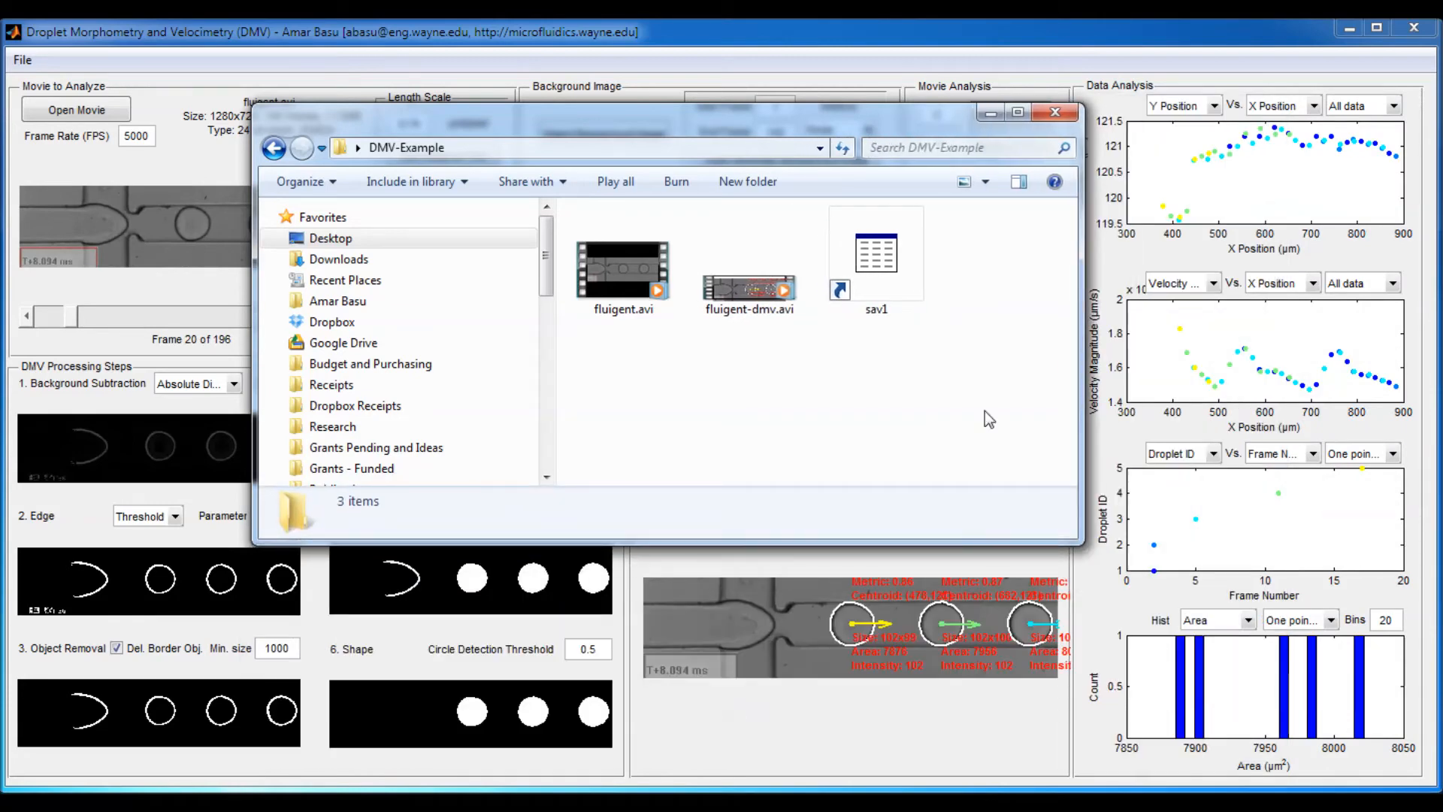
pyautogui.click(749, 289)
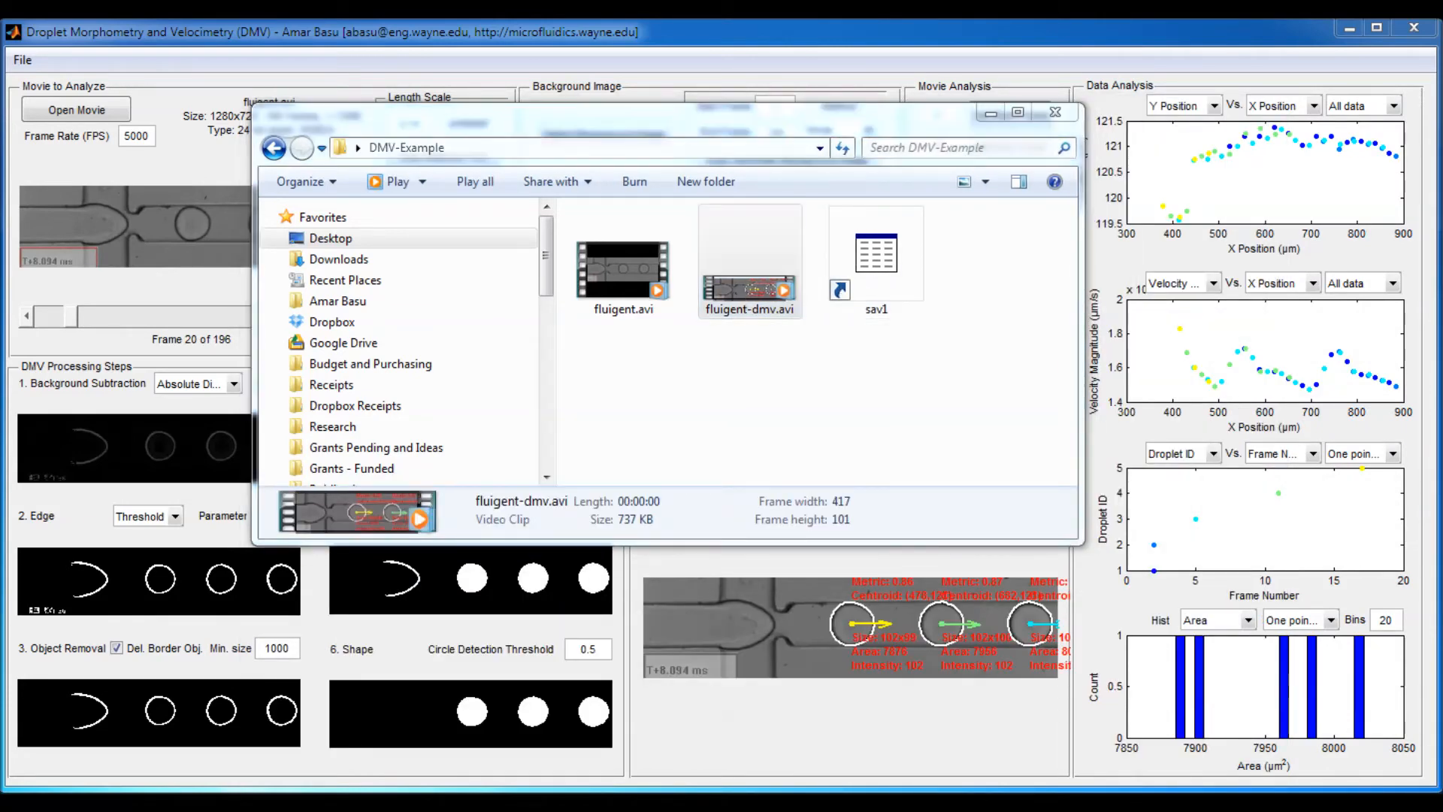
pyautogui.moveTo(900, 428); pyautogui.dragTo(680, 215)
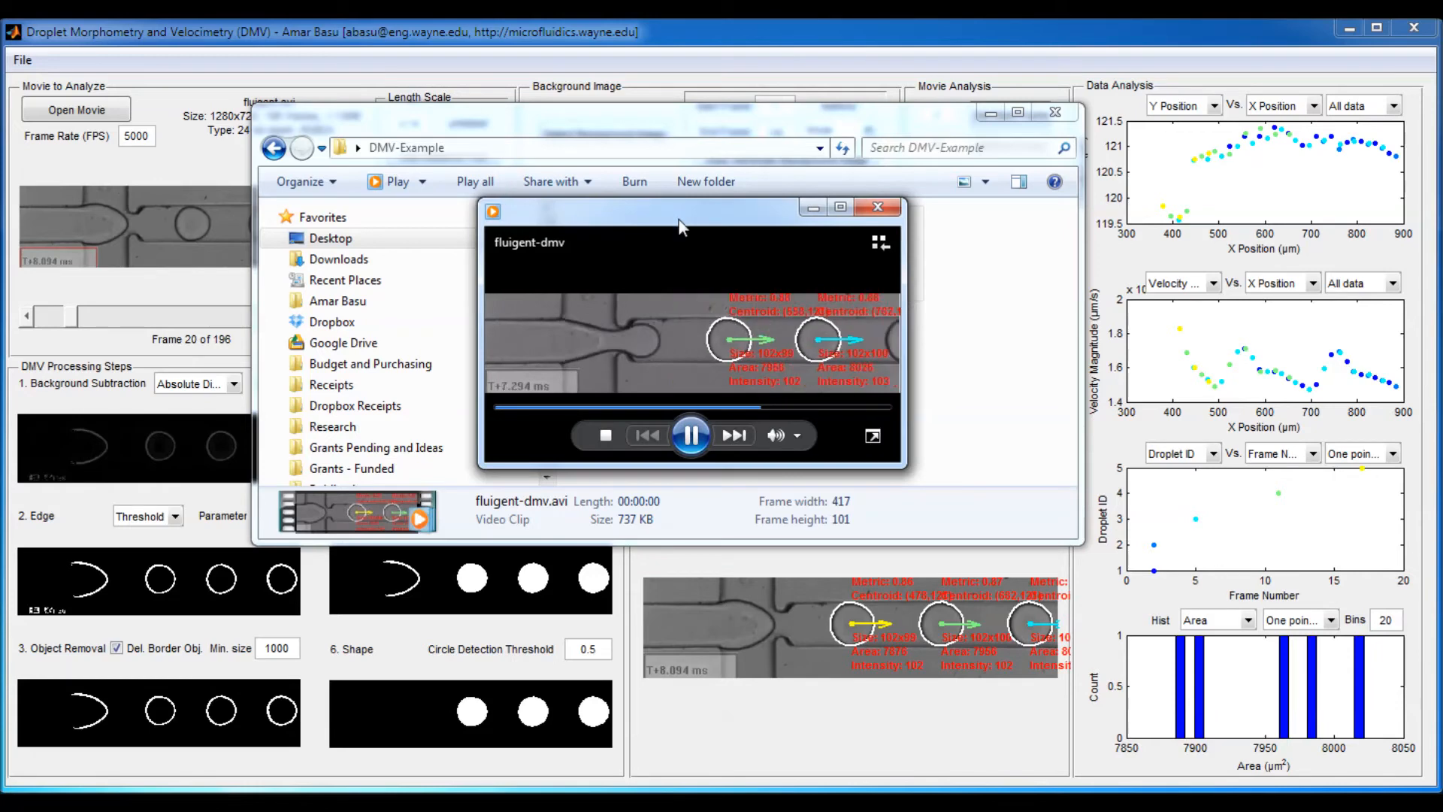
pyautogui.moveTo(900, 468); pyautogui.dragTo(1183, 582)
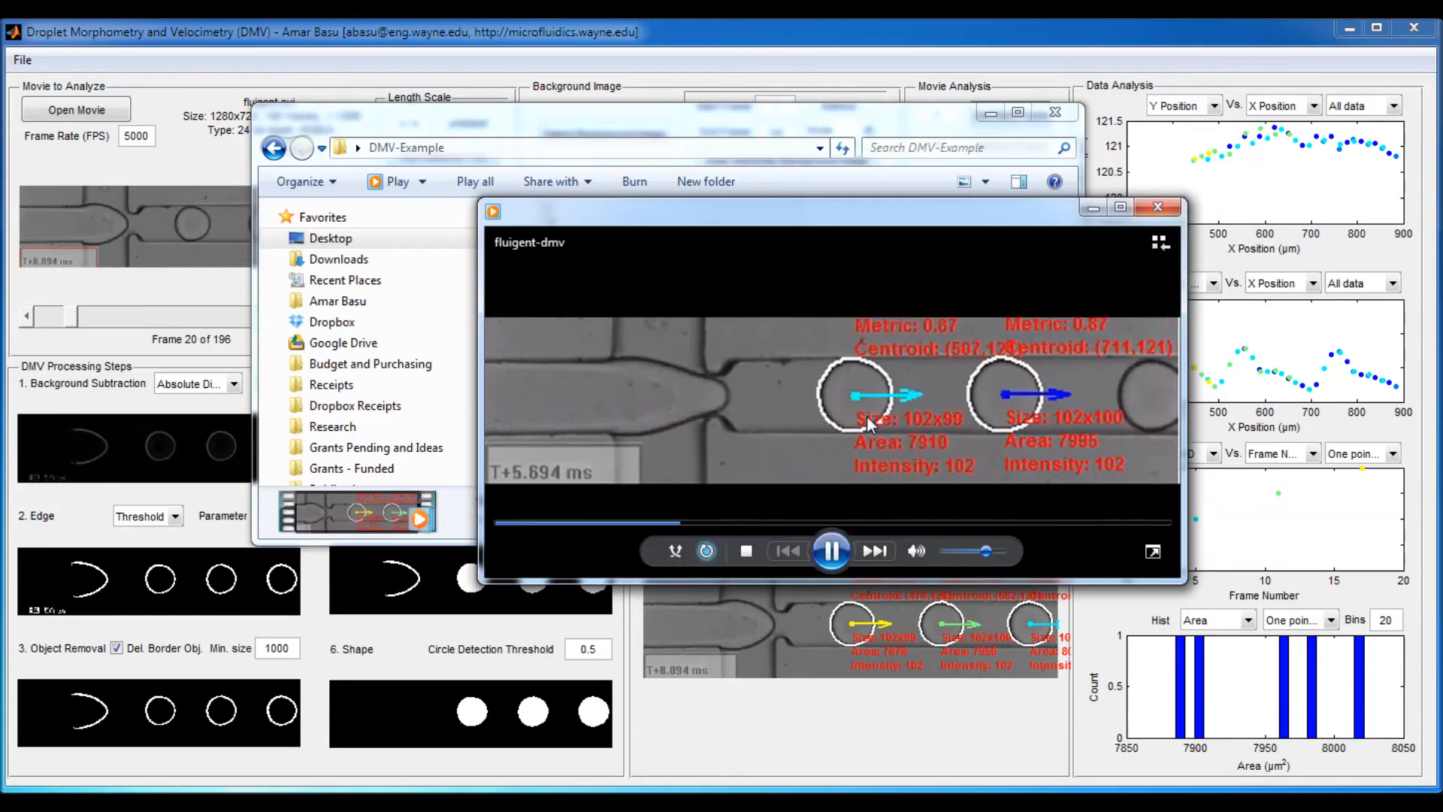
pyautogui.click(1155, 208)
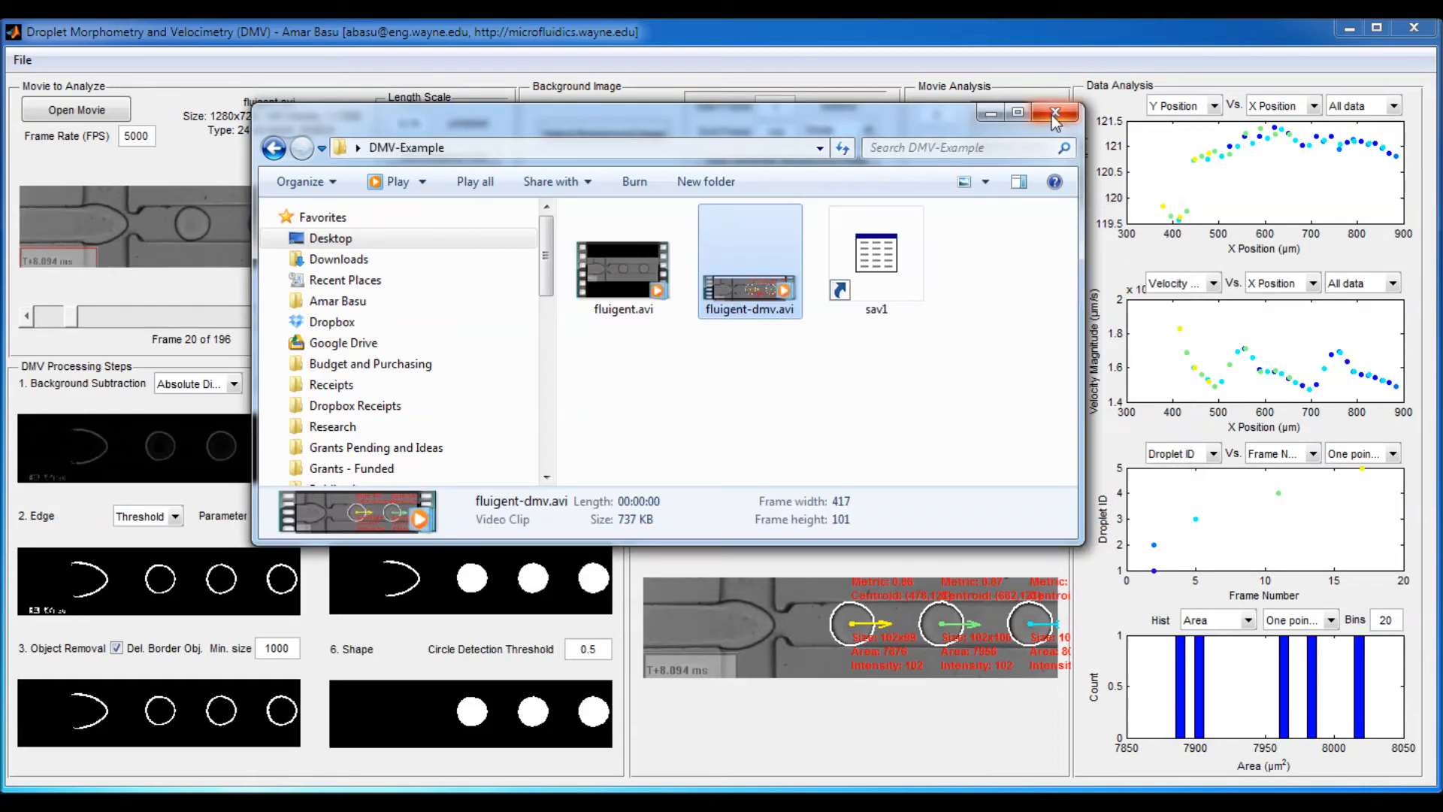
pyautogui.click(1055, 115)
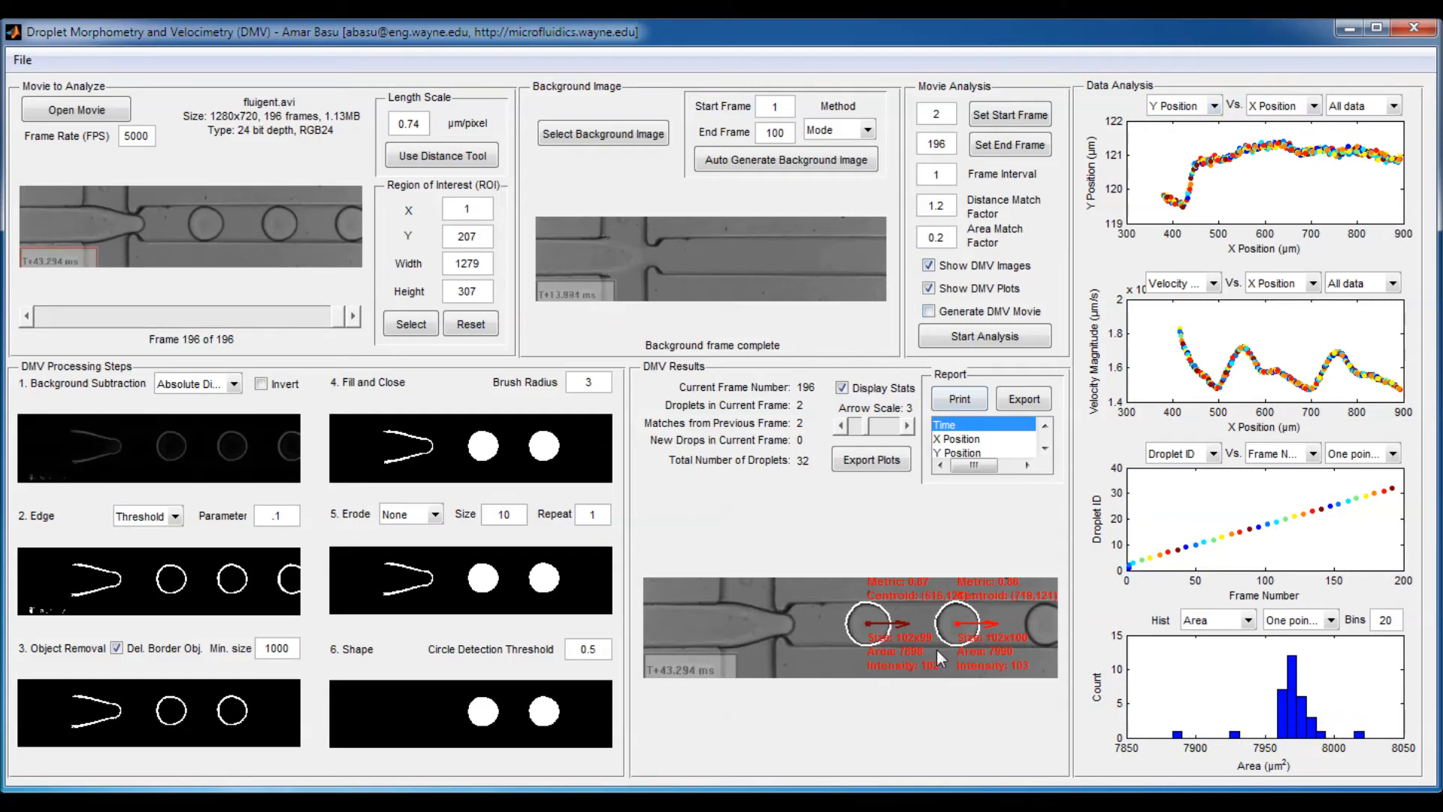
# - Plot Shape Eccentricity against X Position in the first data analysis plot, and replace it with Mean Pixel Intensity
pyautogui.click(1215, 108)
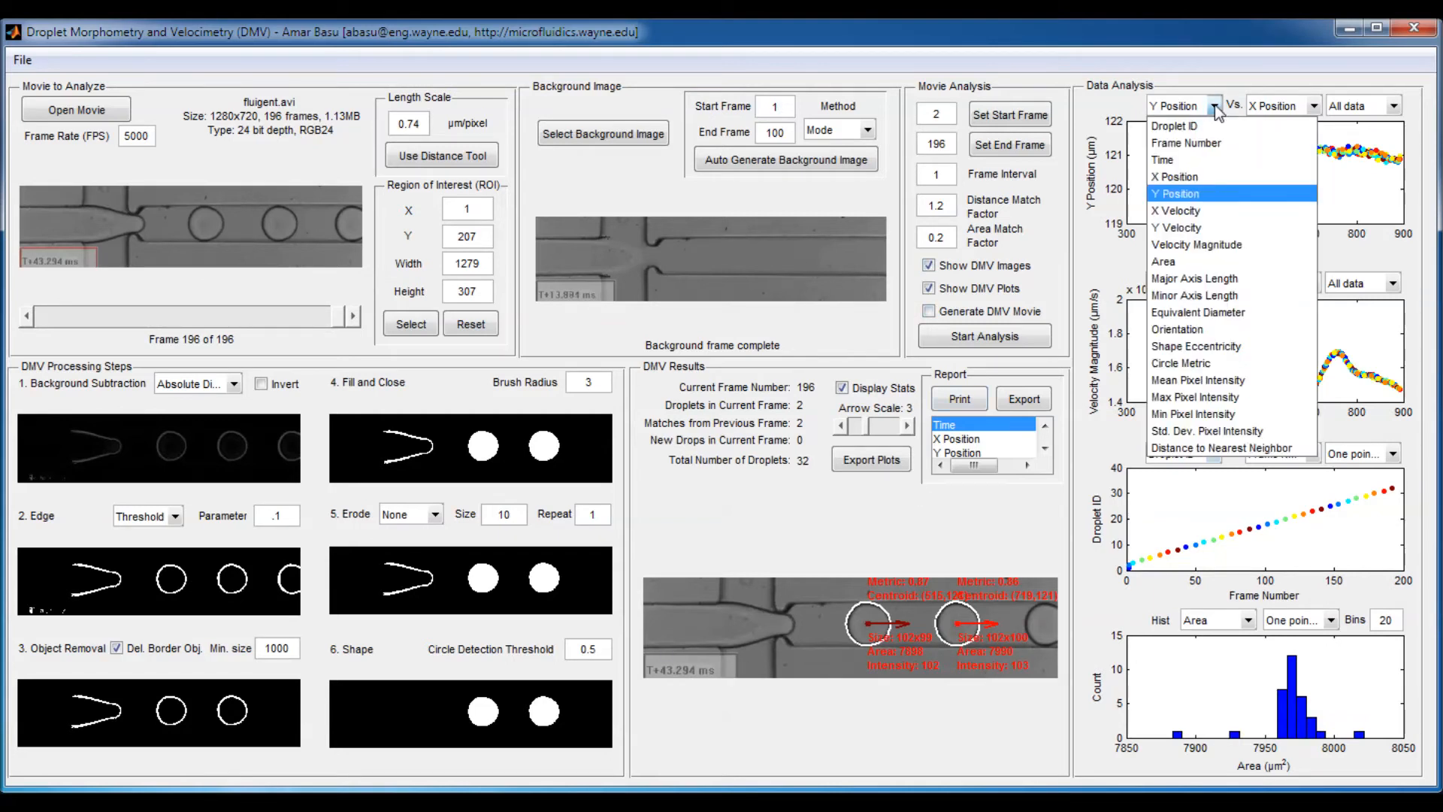
pyautogui.click(1253, 345)
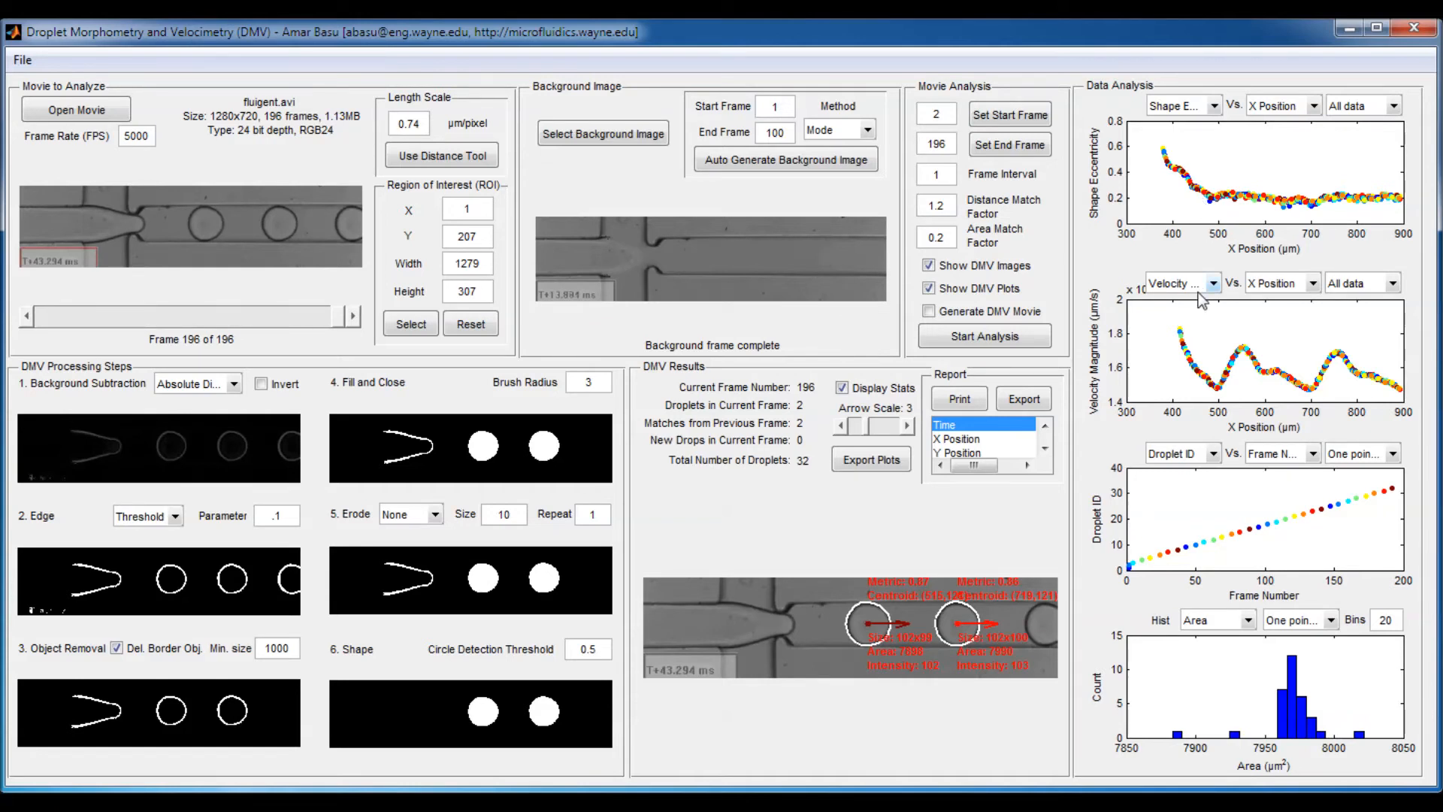
pyautogui.click(1214, 108)
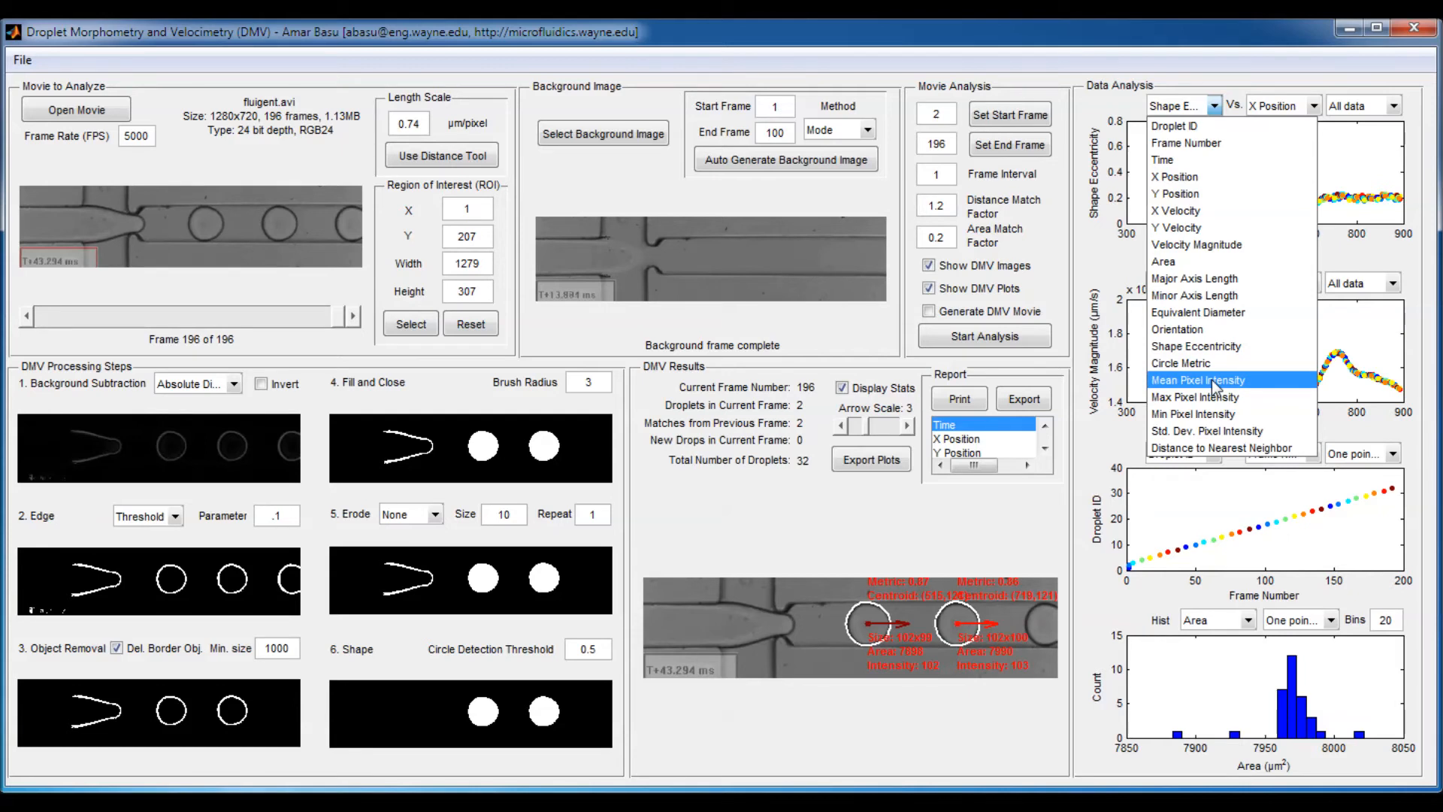
pyautogui.click(1211, 380)
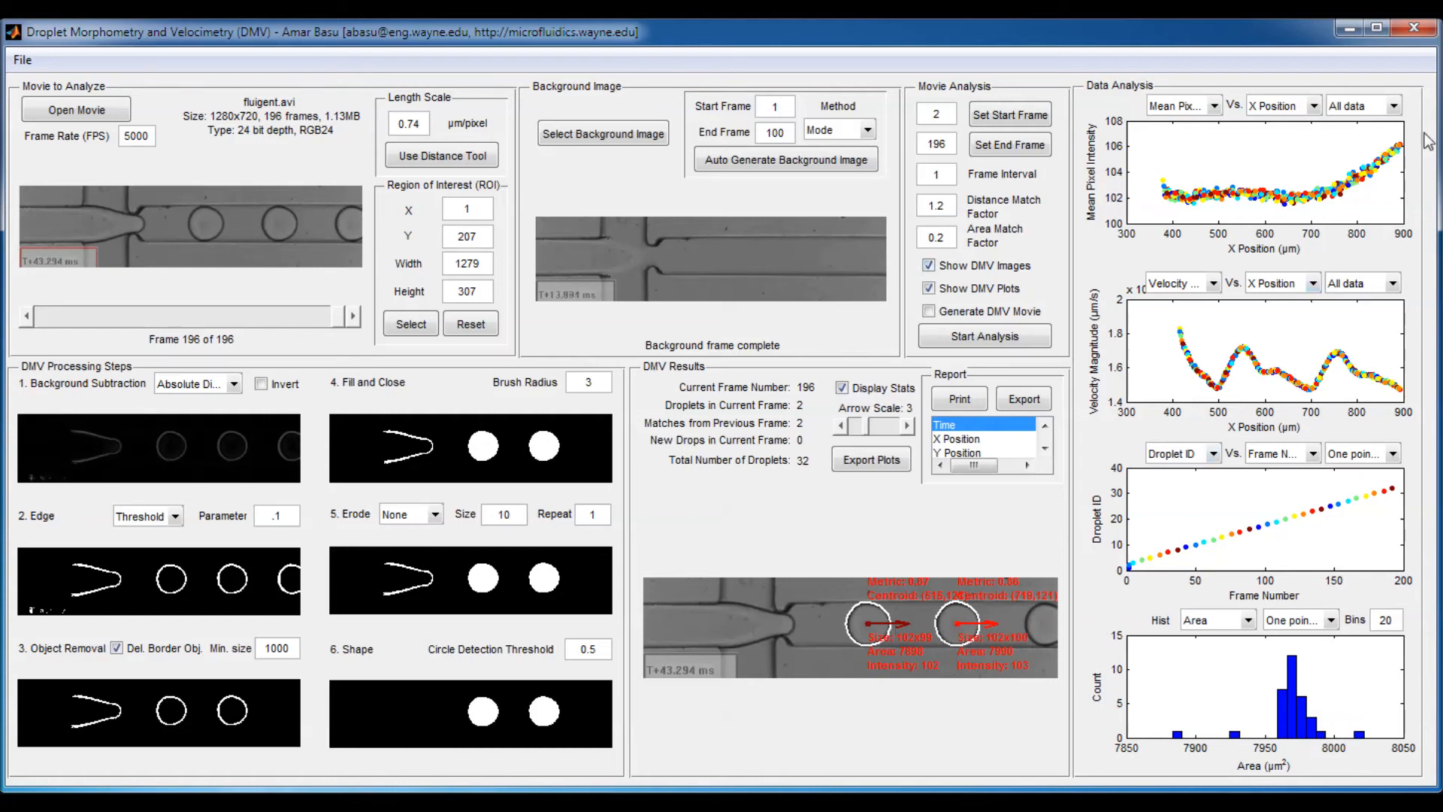
# - Plot Distance to Nearest Neighbor against X Position in the first data analysis plot, and replace it with Shape Eccentricity
pyautogui.click(1213, 106)
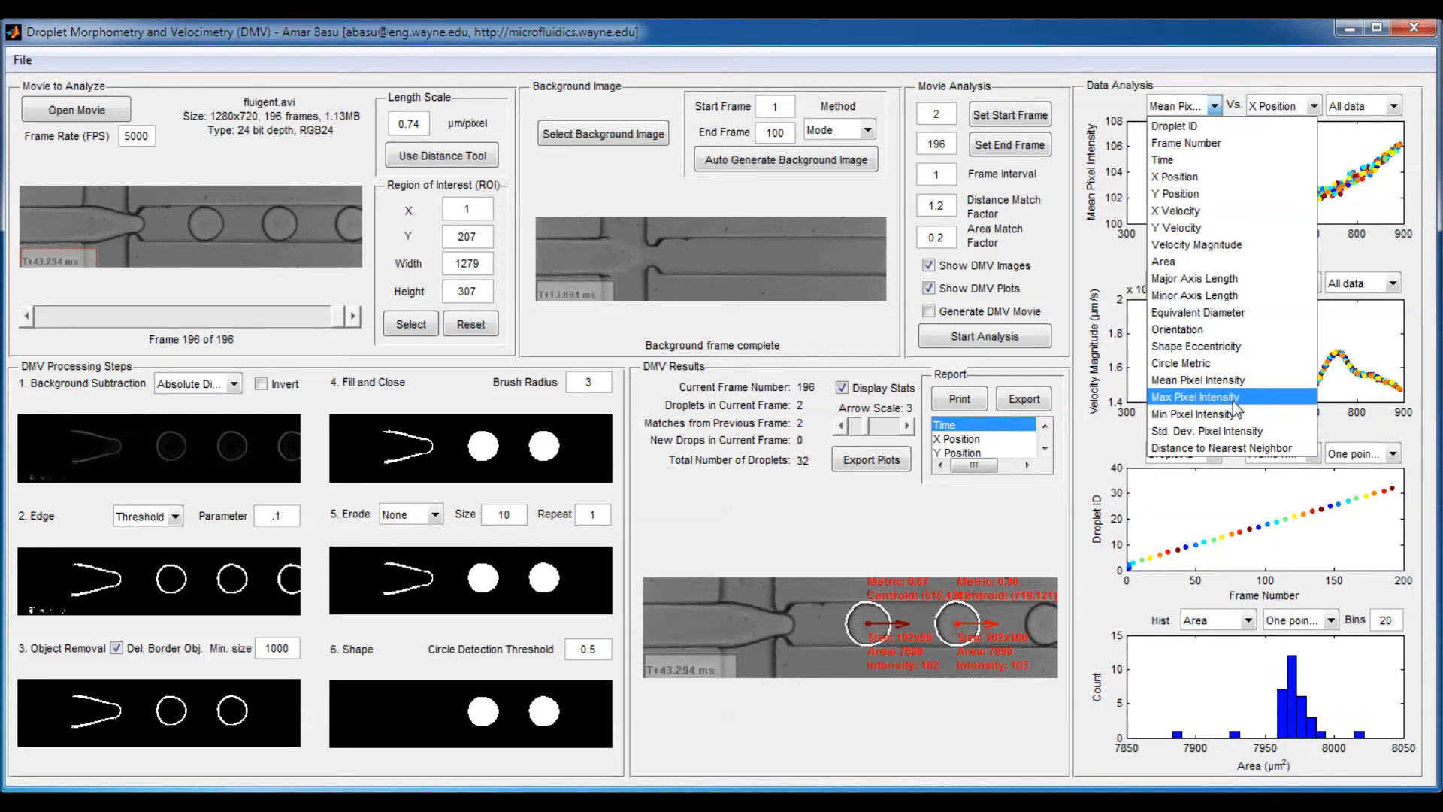
pyautogui.click(1227, 449)
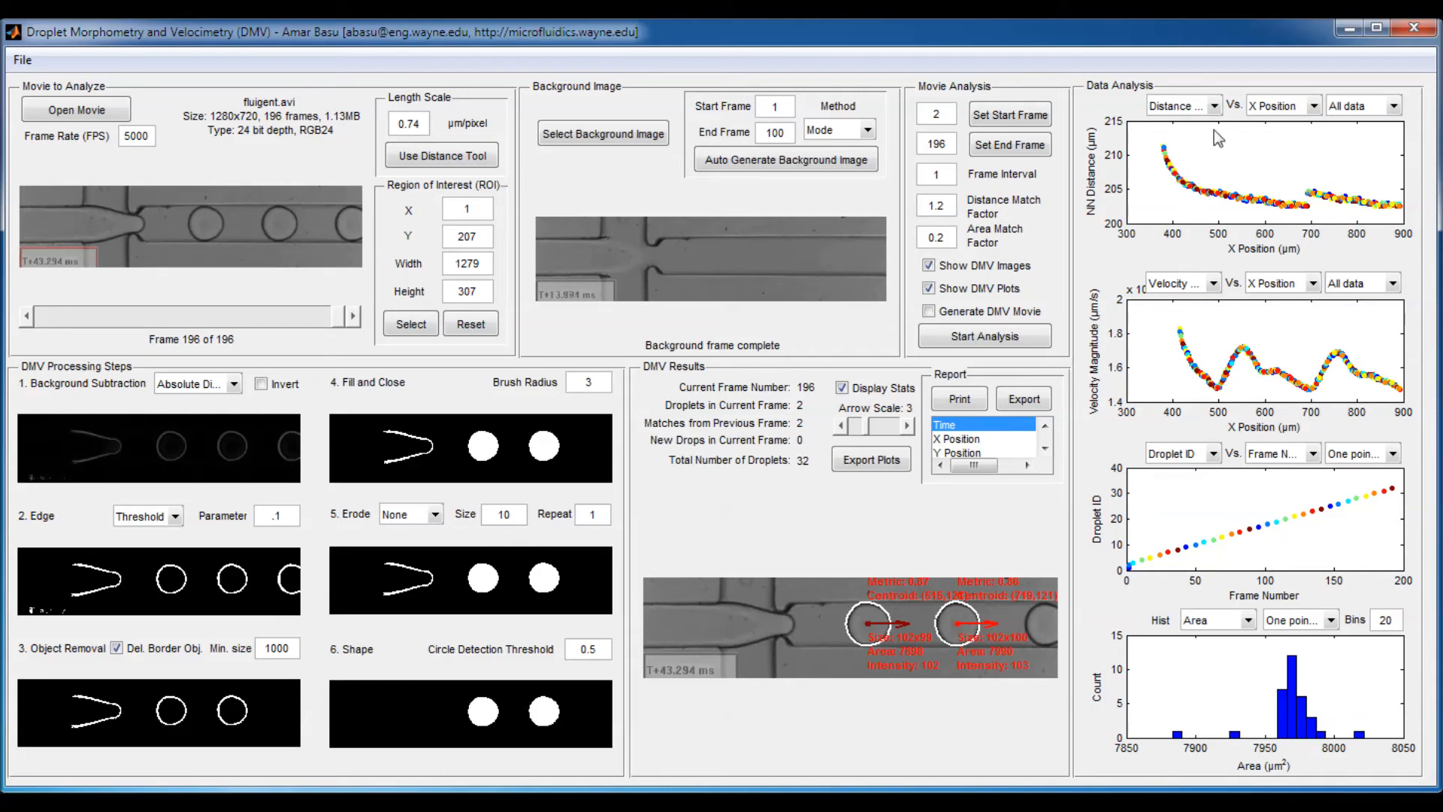
pyautogui.click(1214, 106)
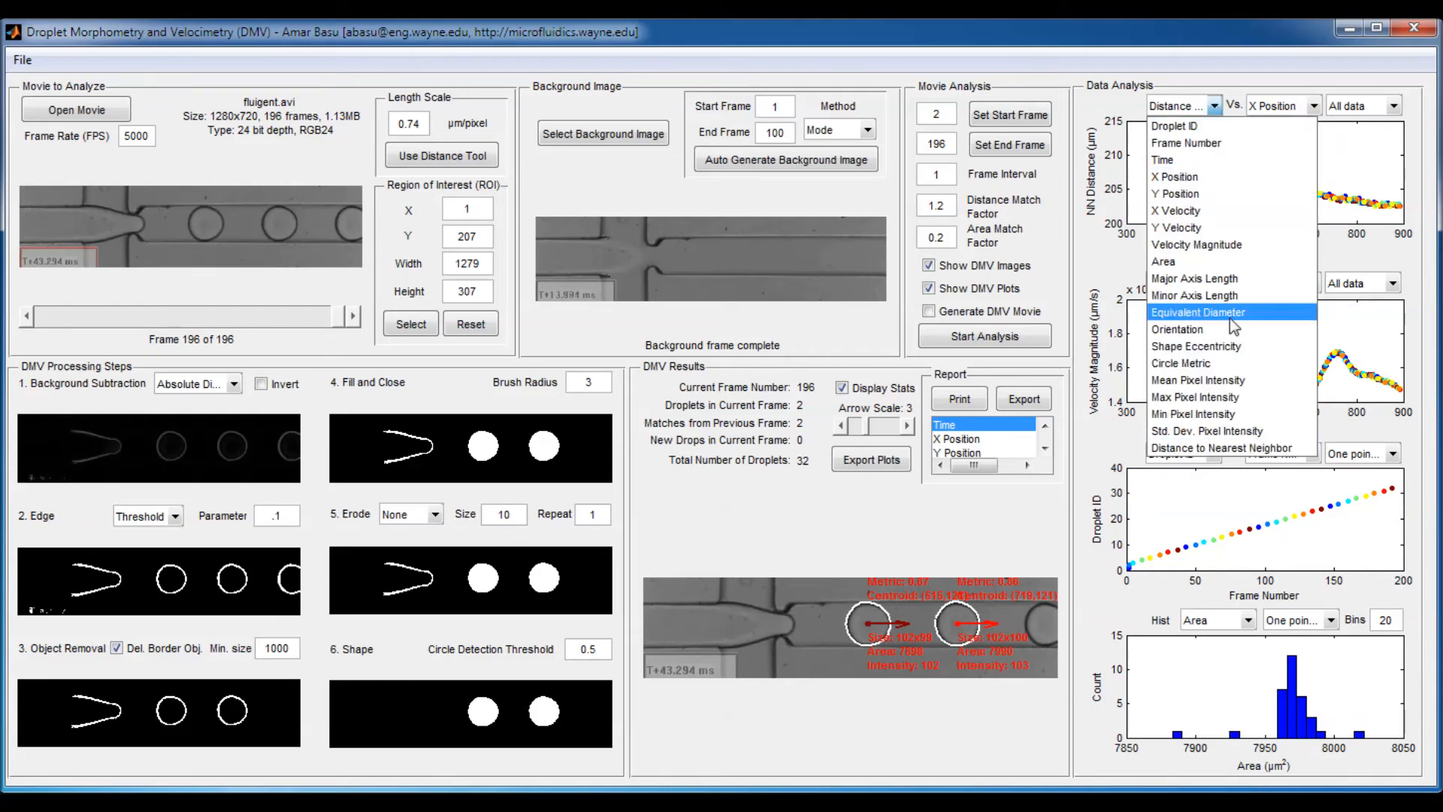
pyautogui.click(1229, 346)
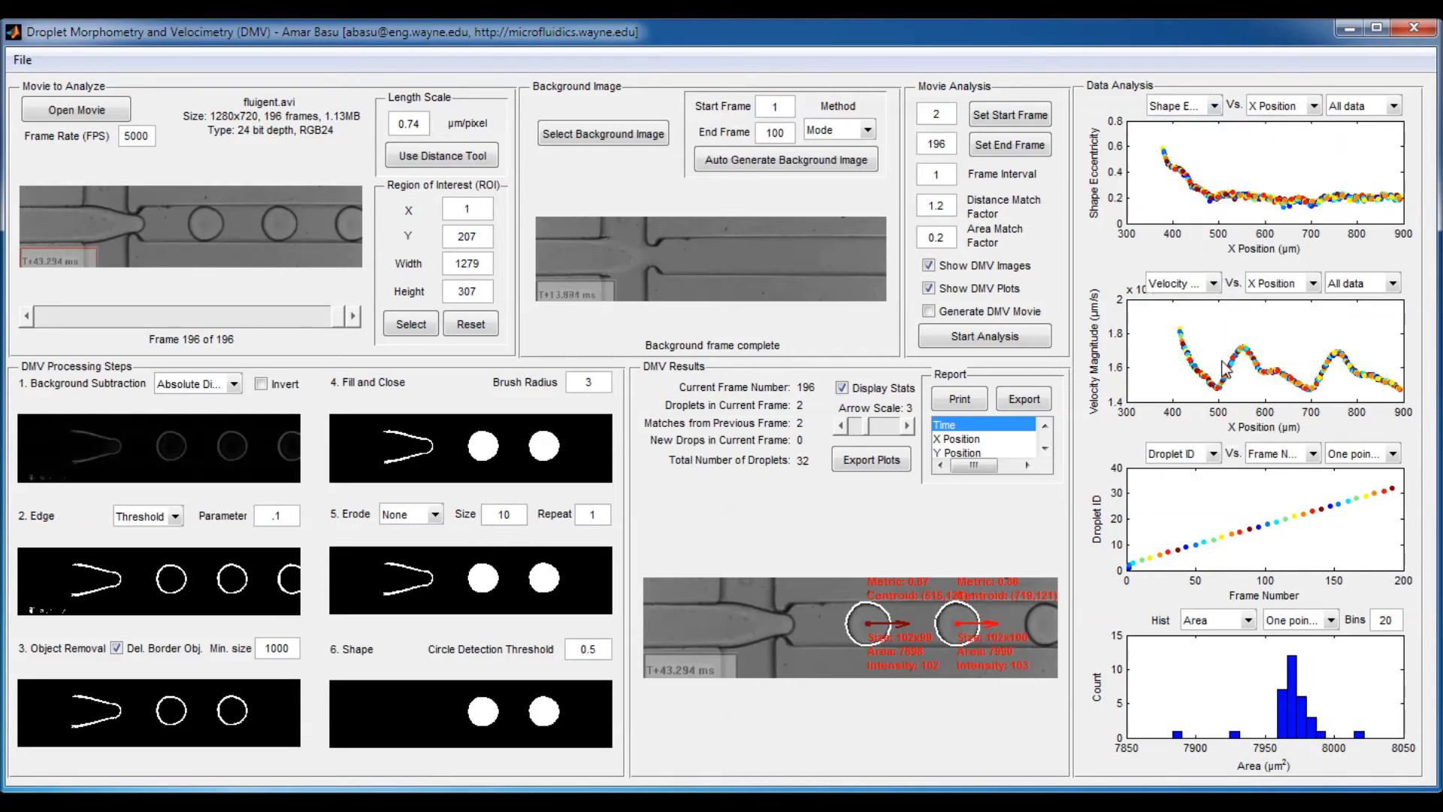
pyautogui.click(1385, 112)
pyautogui.click(1388, 109)
pyautogui.click(1181, 278)
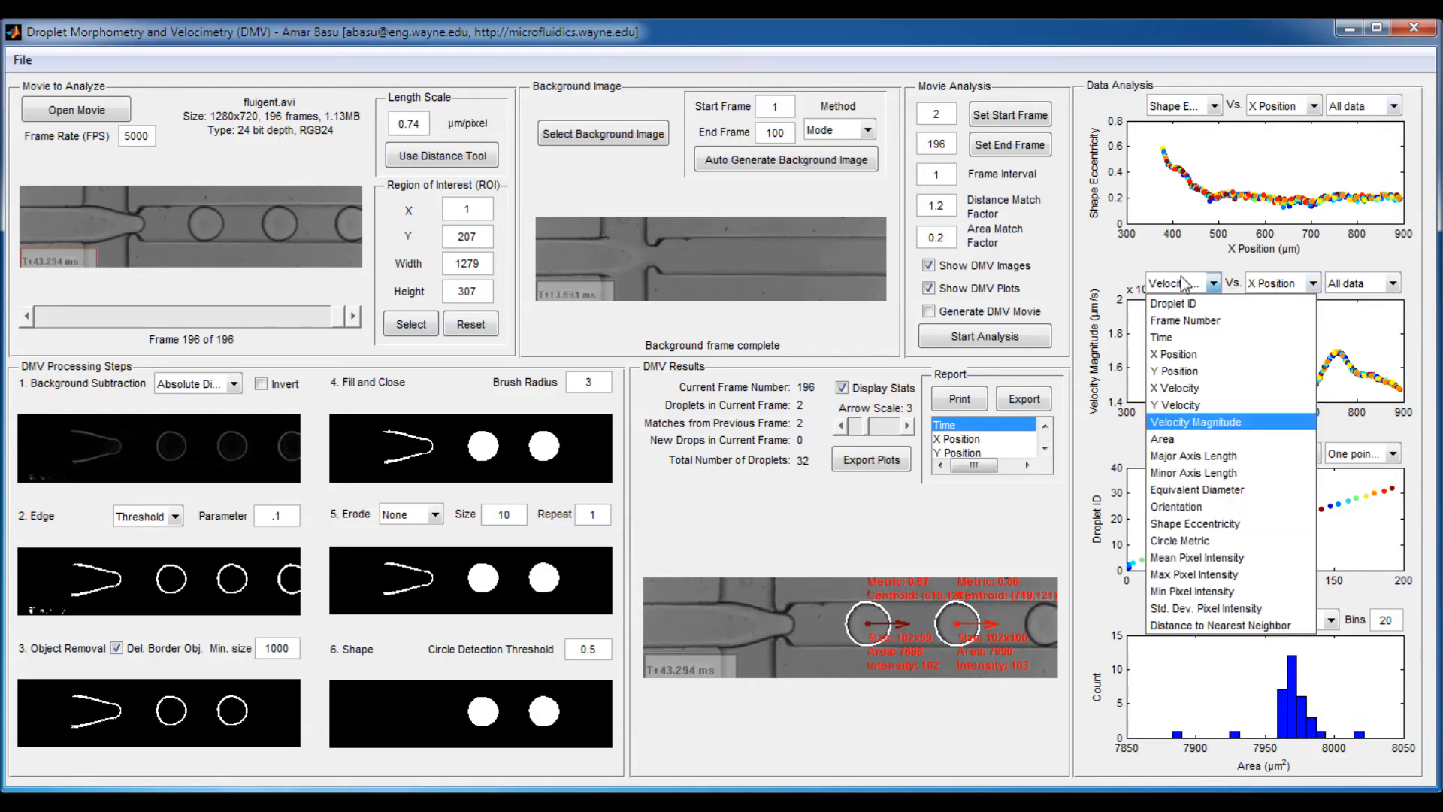
pyautogui.click(1182, 282)
pyautogui.click(1294, 286)
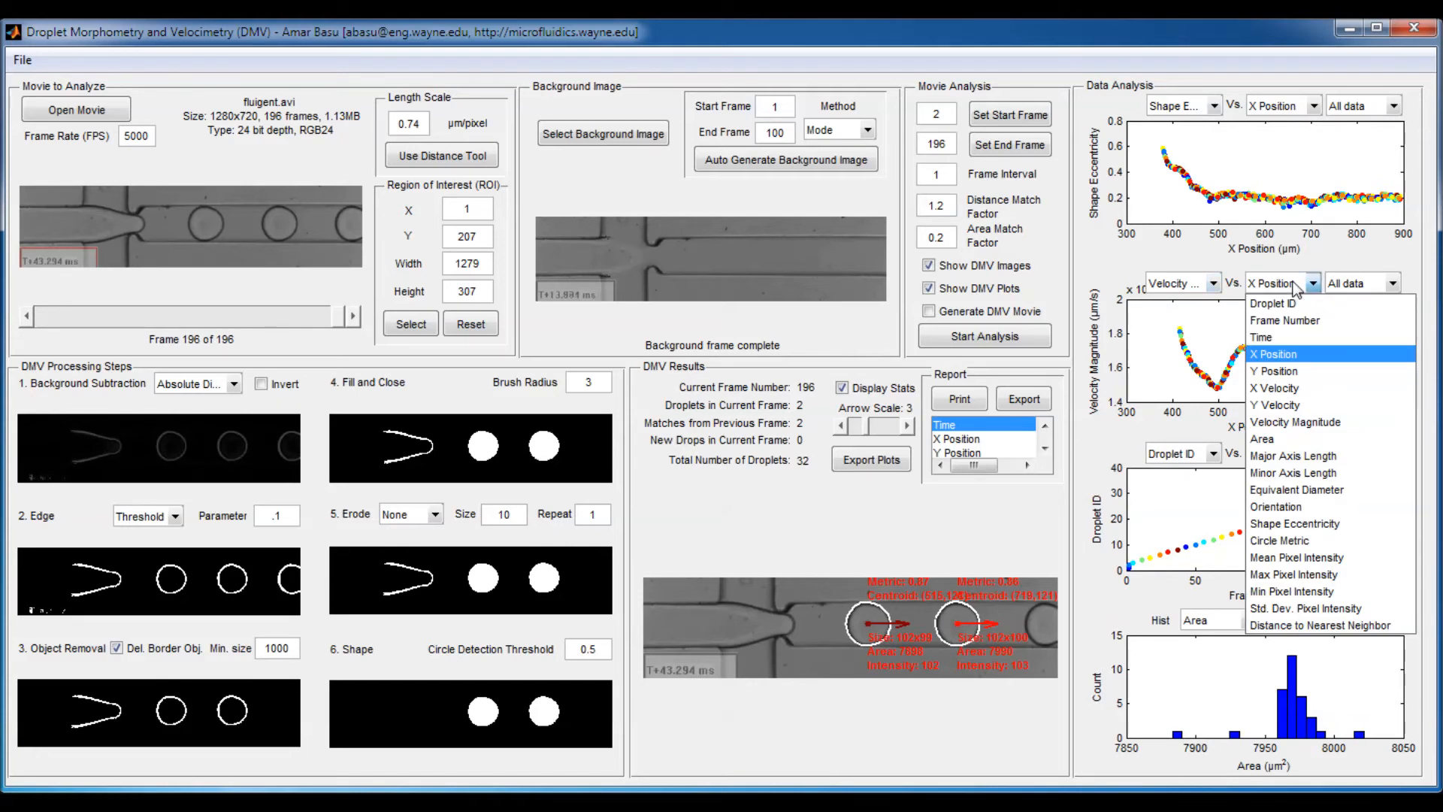
pyautogui.click(1295, 285)
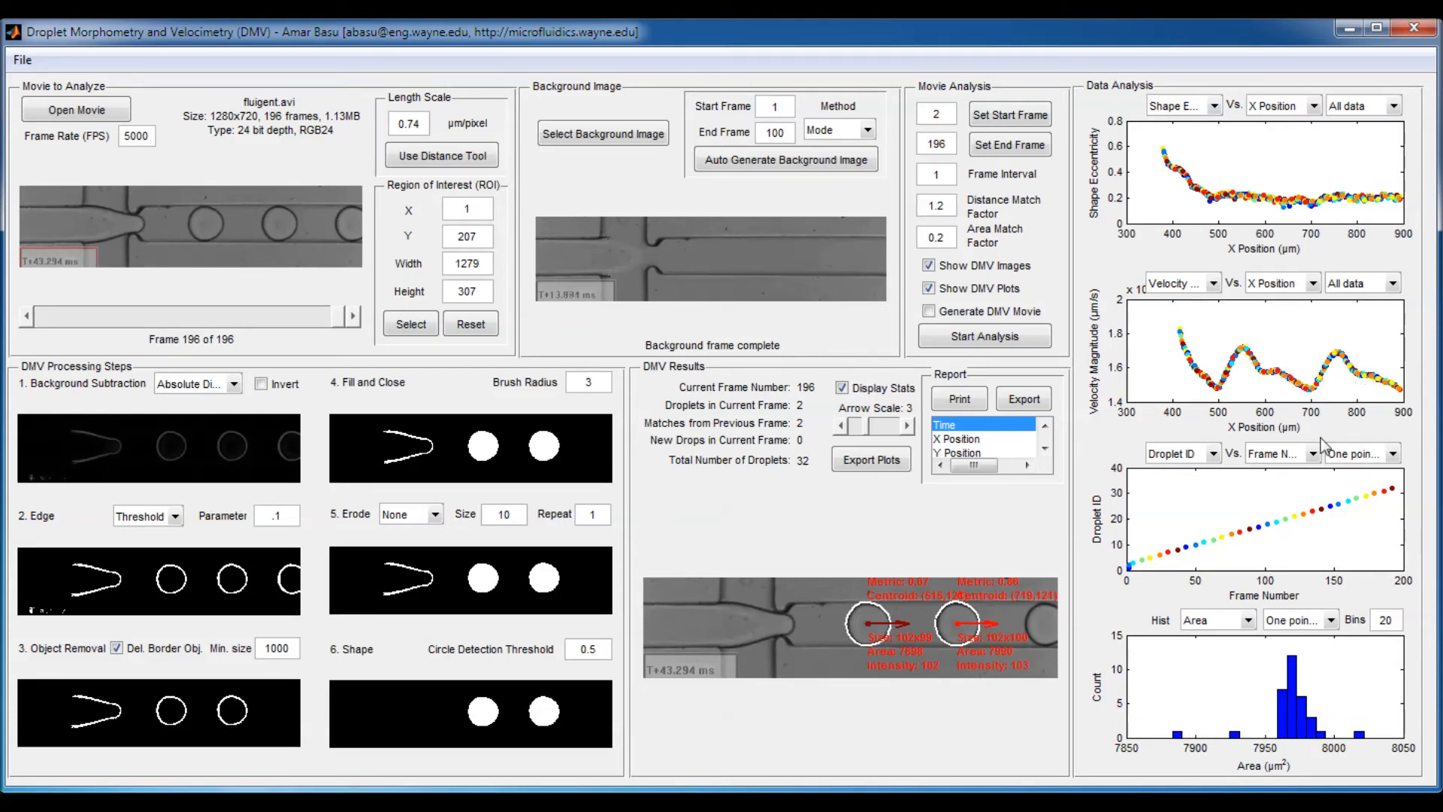
# - Plot Velocity Magnitude against Time in the second data analysis plot, and switch its horizontal axis back to X Position
pyautogui.click(1285, 283)
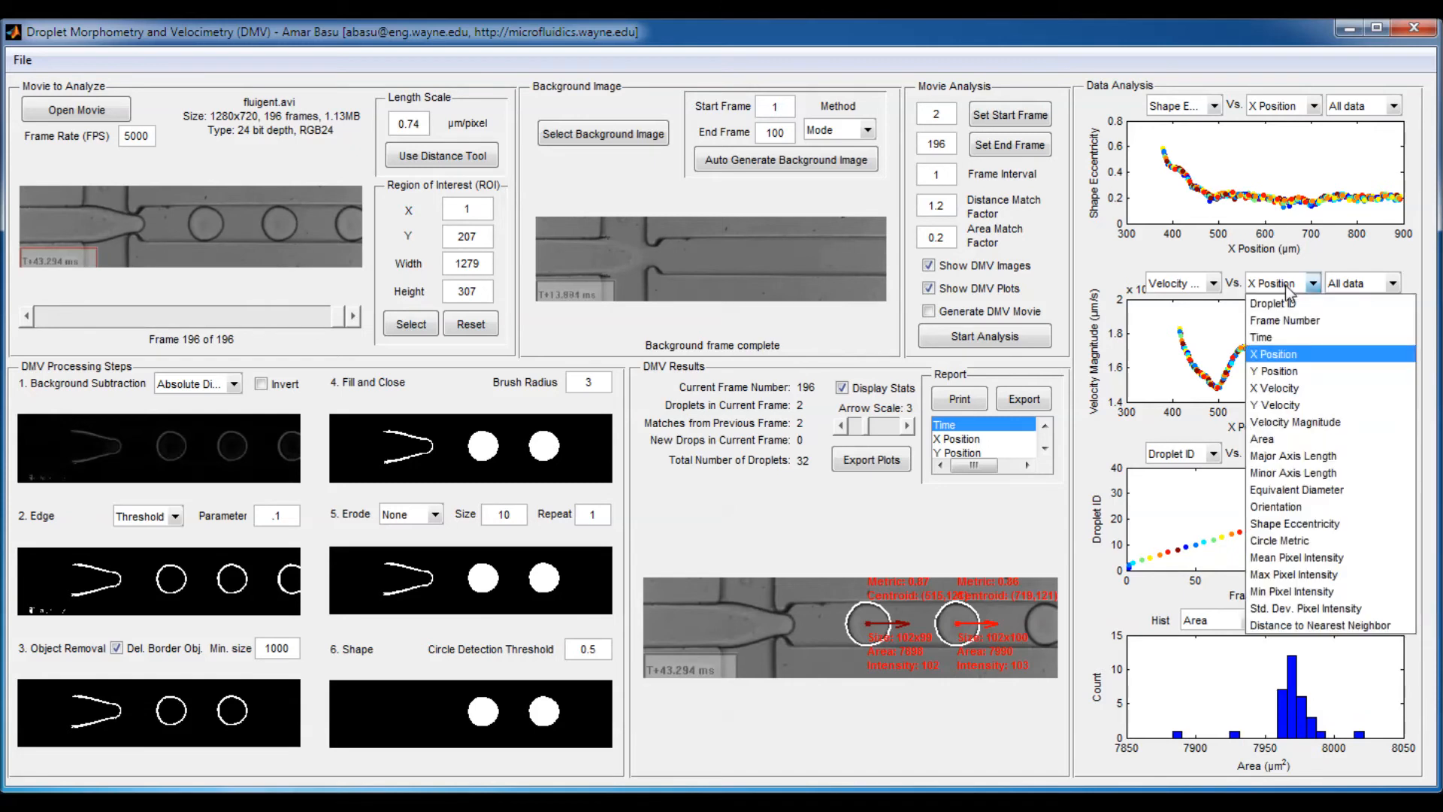
pyautogui.click(1289, 336)
pyautogui.click(1304, 286)
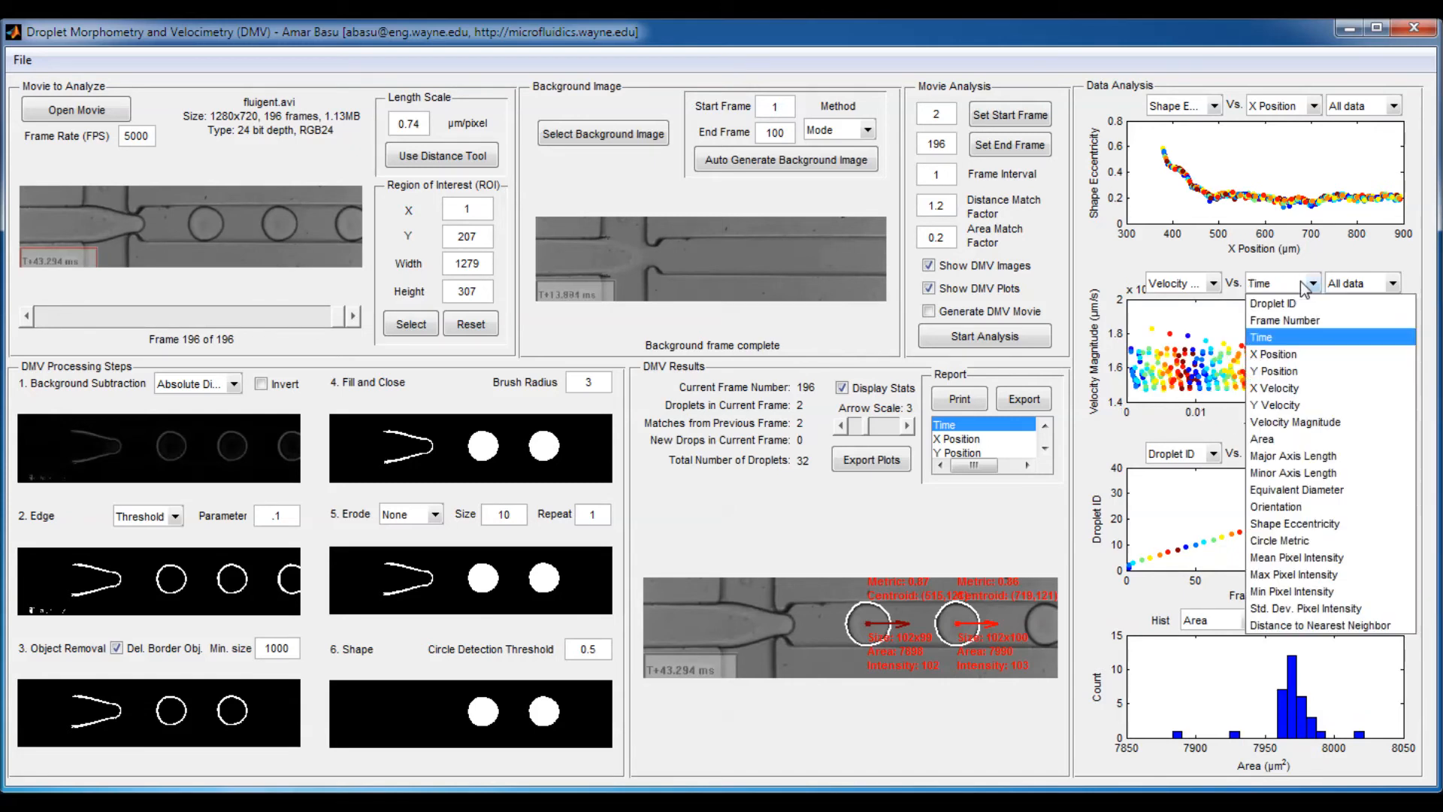
pyautogui.click(1294, 354)
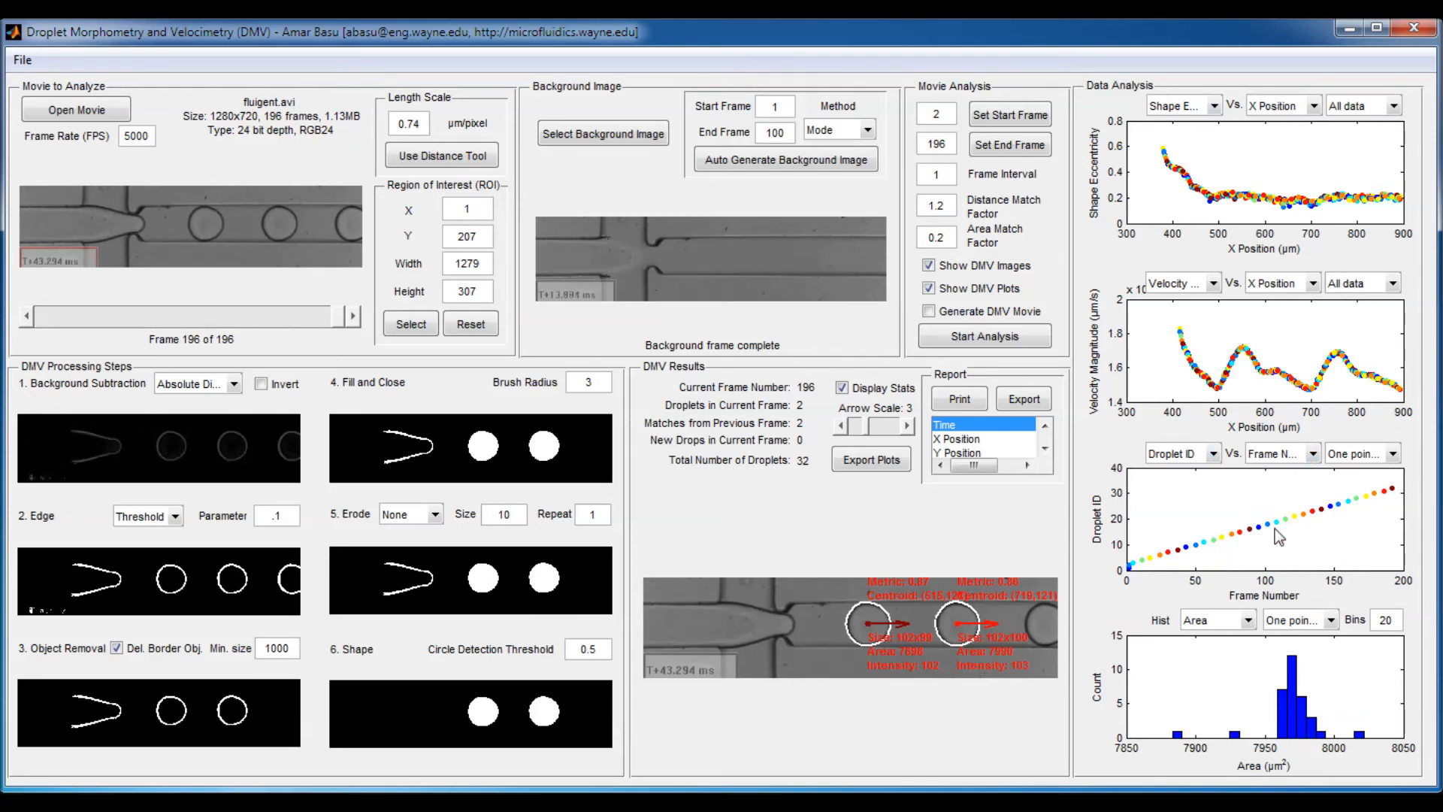
# - Plot Droplet ID against Time in the third data analysis plot
pyautogui.click(1213, 454)
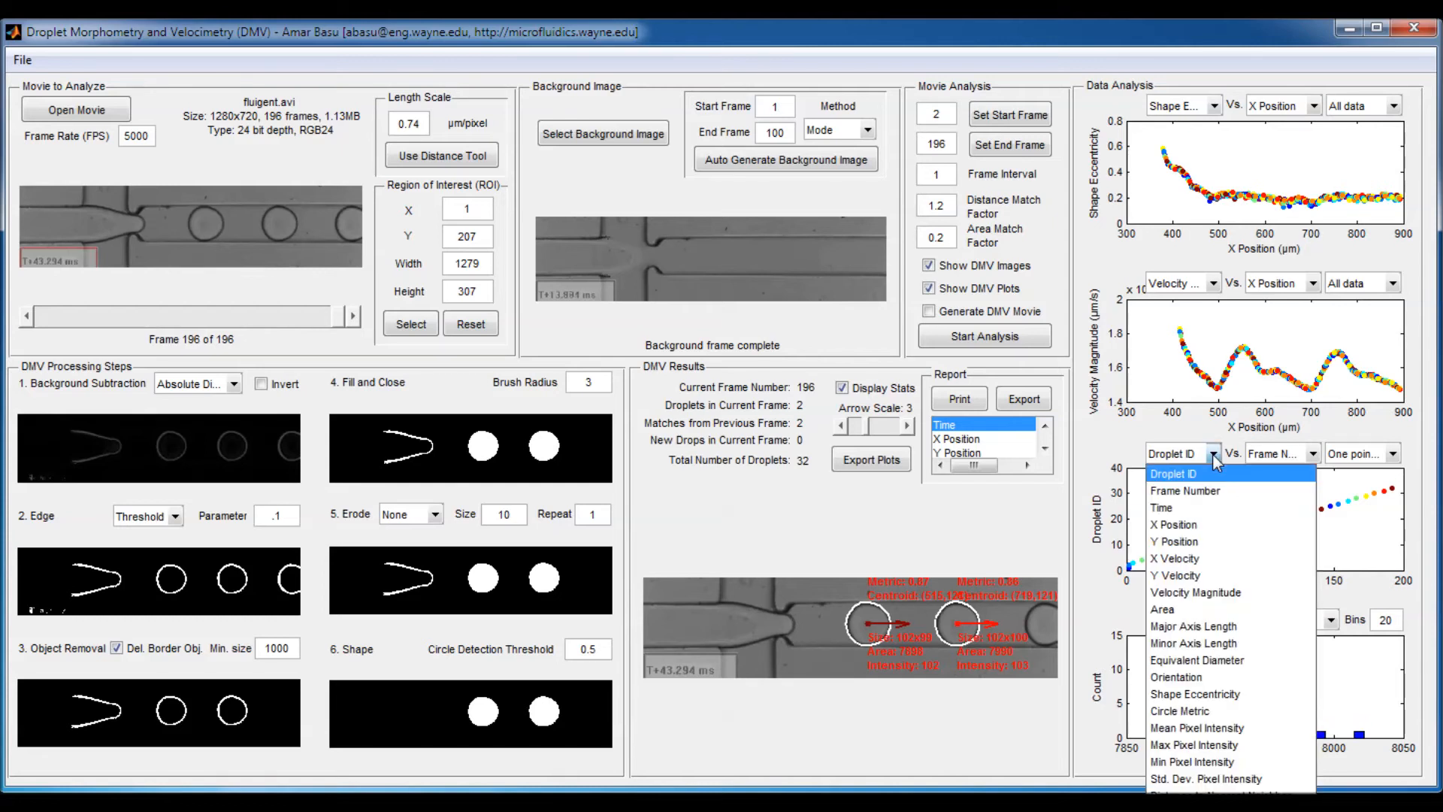
pyautogui.click(1212, 454)
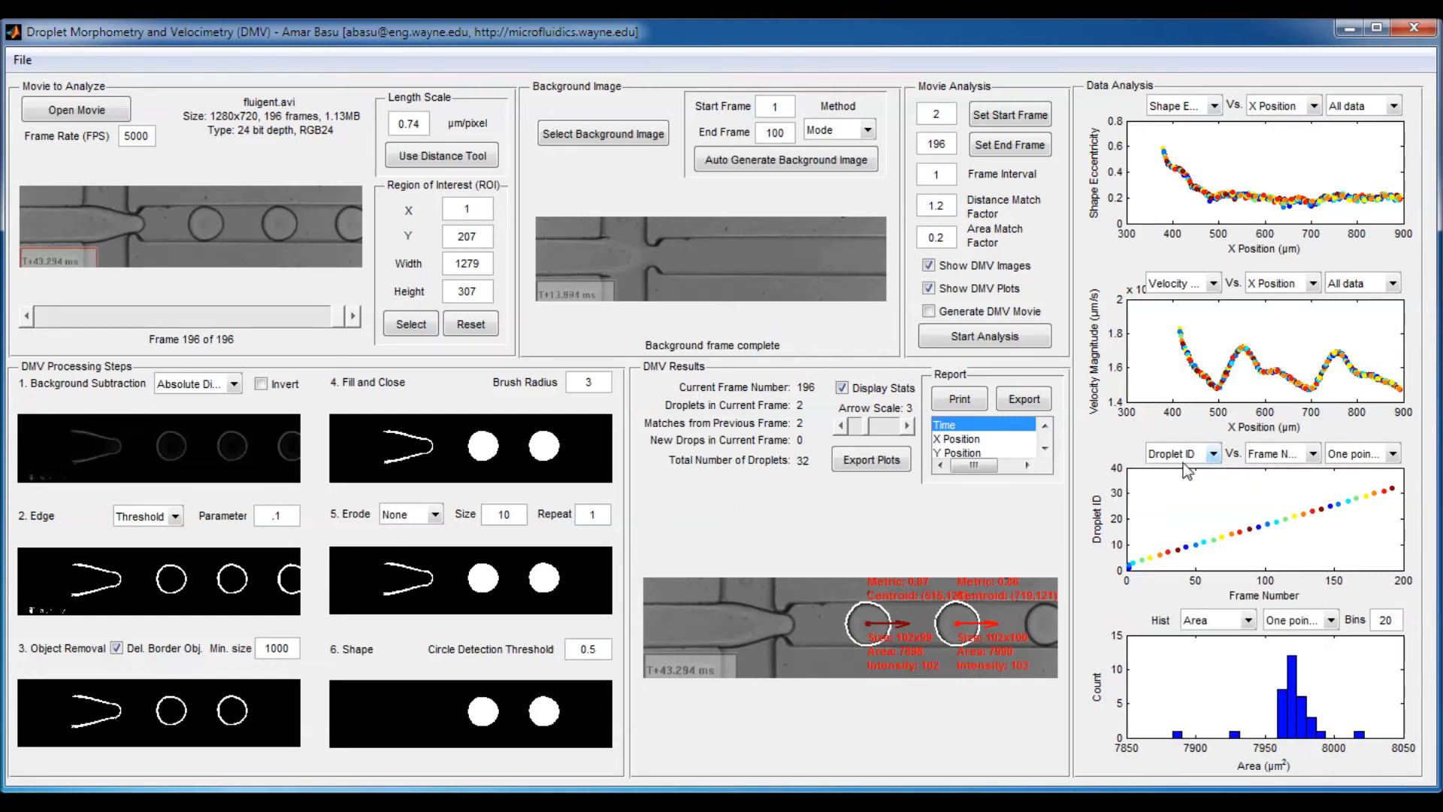
pyautogui.click(1302, 454)
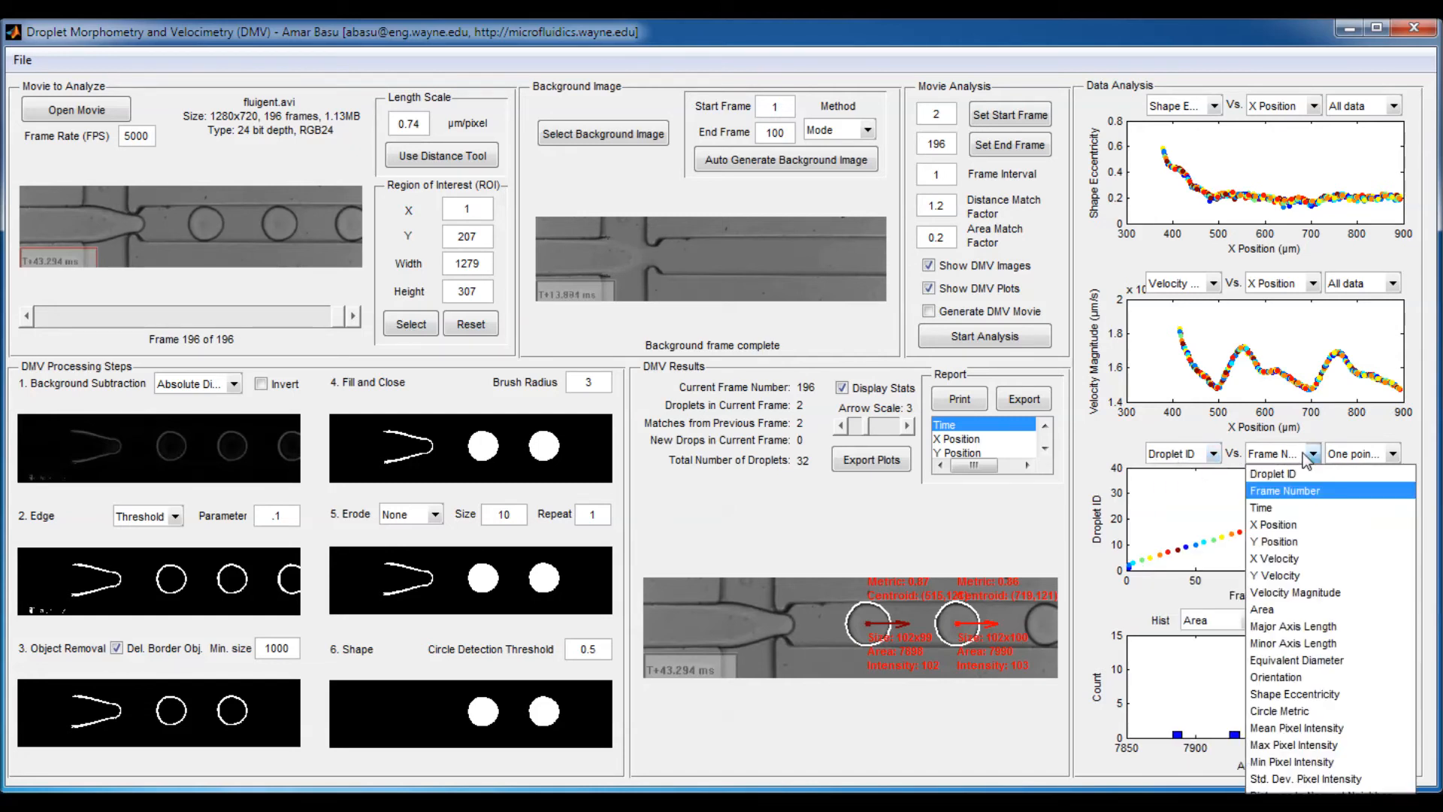
pyautogui.click(1299, 517)
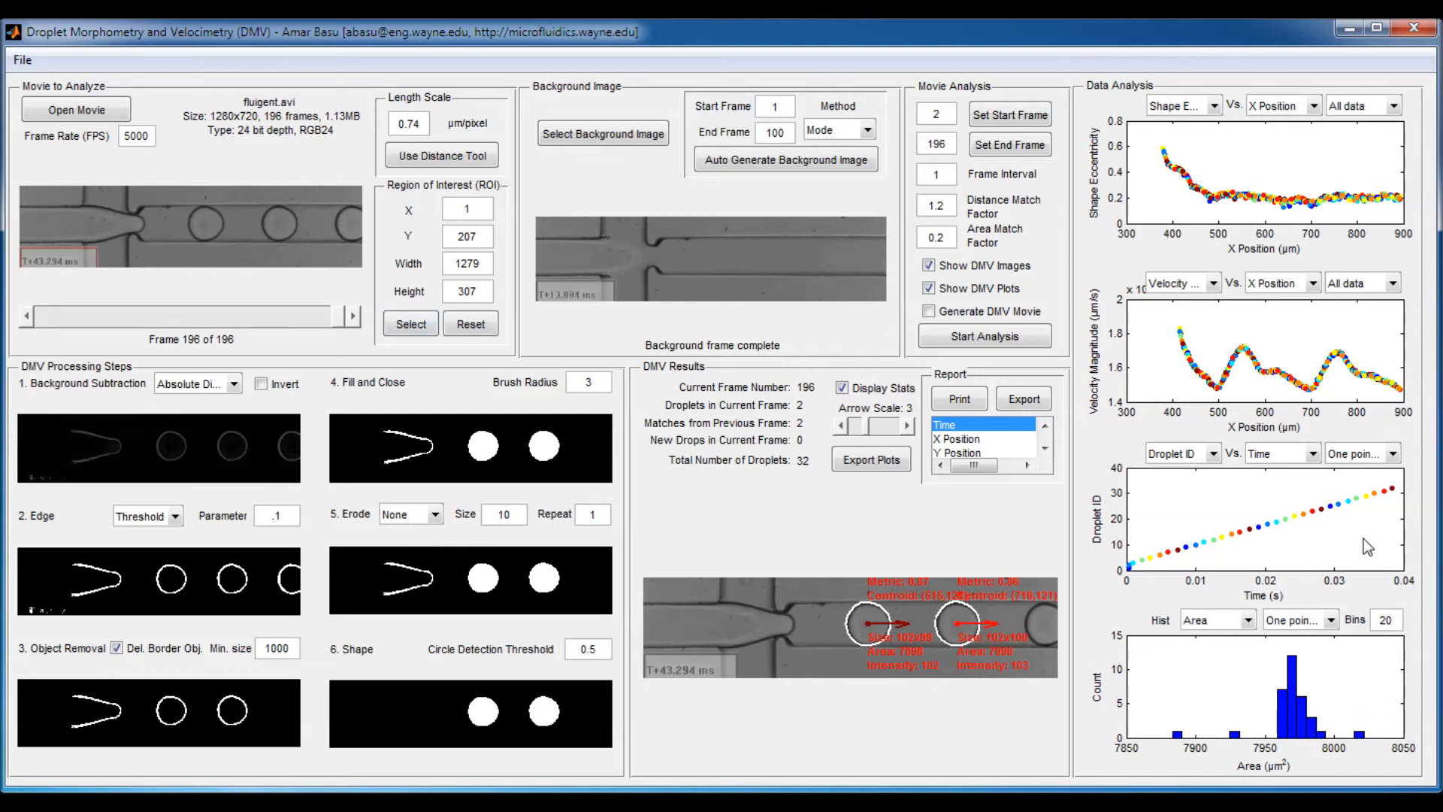
# - Try All data and the median point per droplet in the Droplet ID plot, and return it to One point per droplet - first
pyautogui.click(1391, 454)
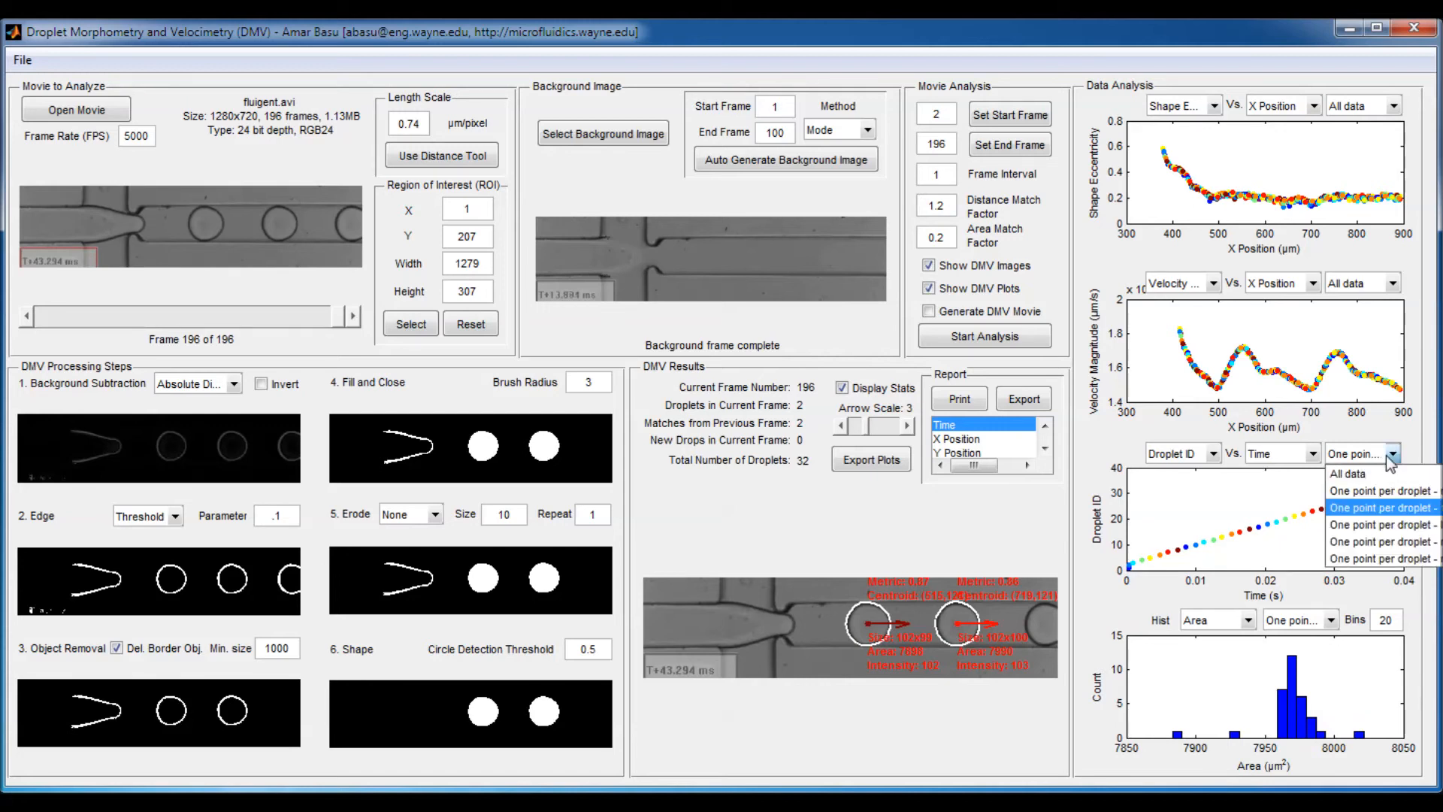
pyautogui.click(1387, 473)
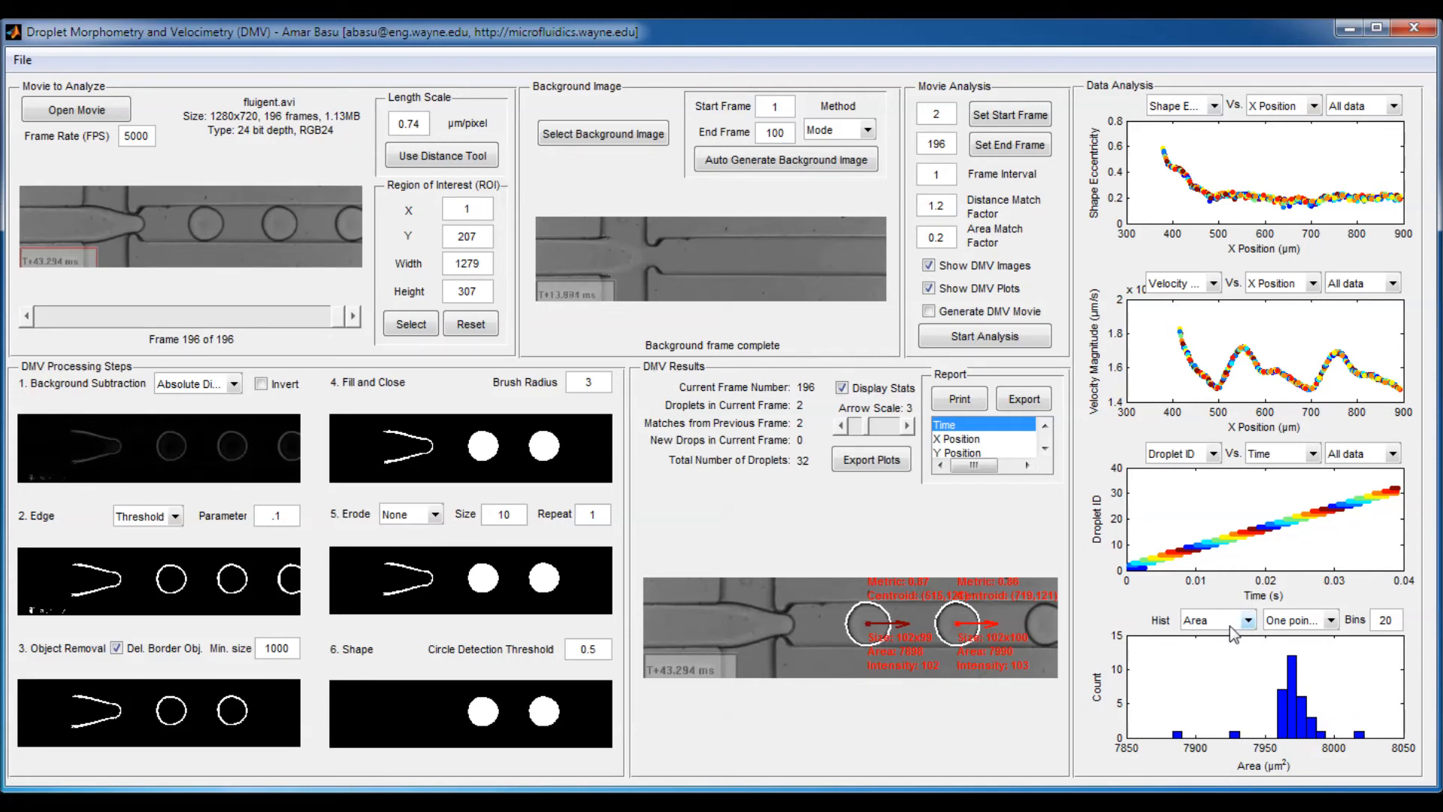
pyautogui.click(1379, 454)
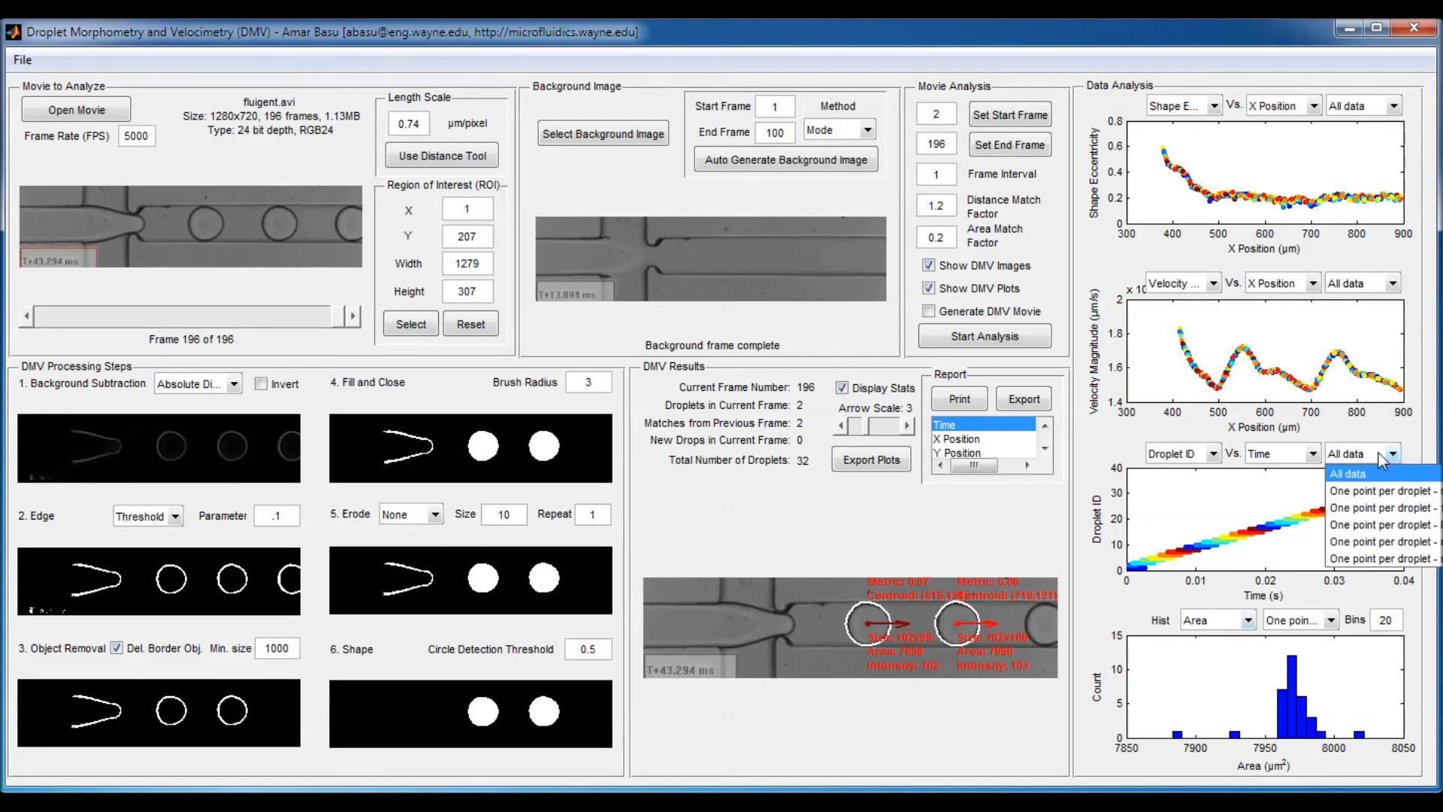
pyautogui.click(1369, 511)
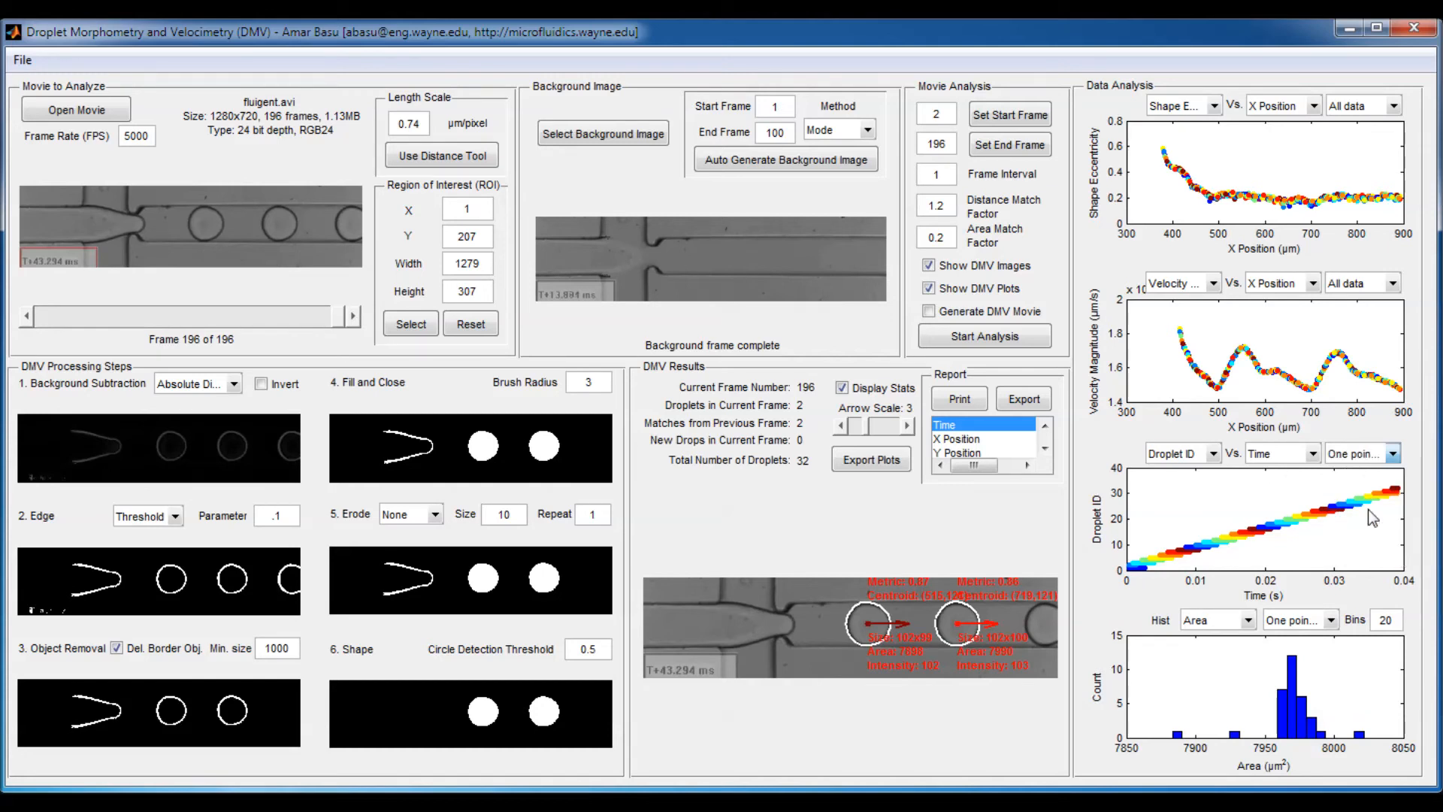
pyautogui.click(1392, 453)
pyautogui.click(1420, 496)
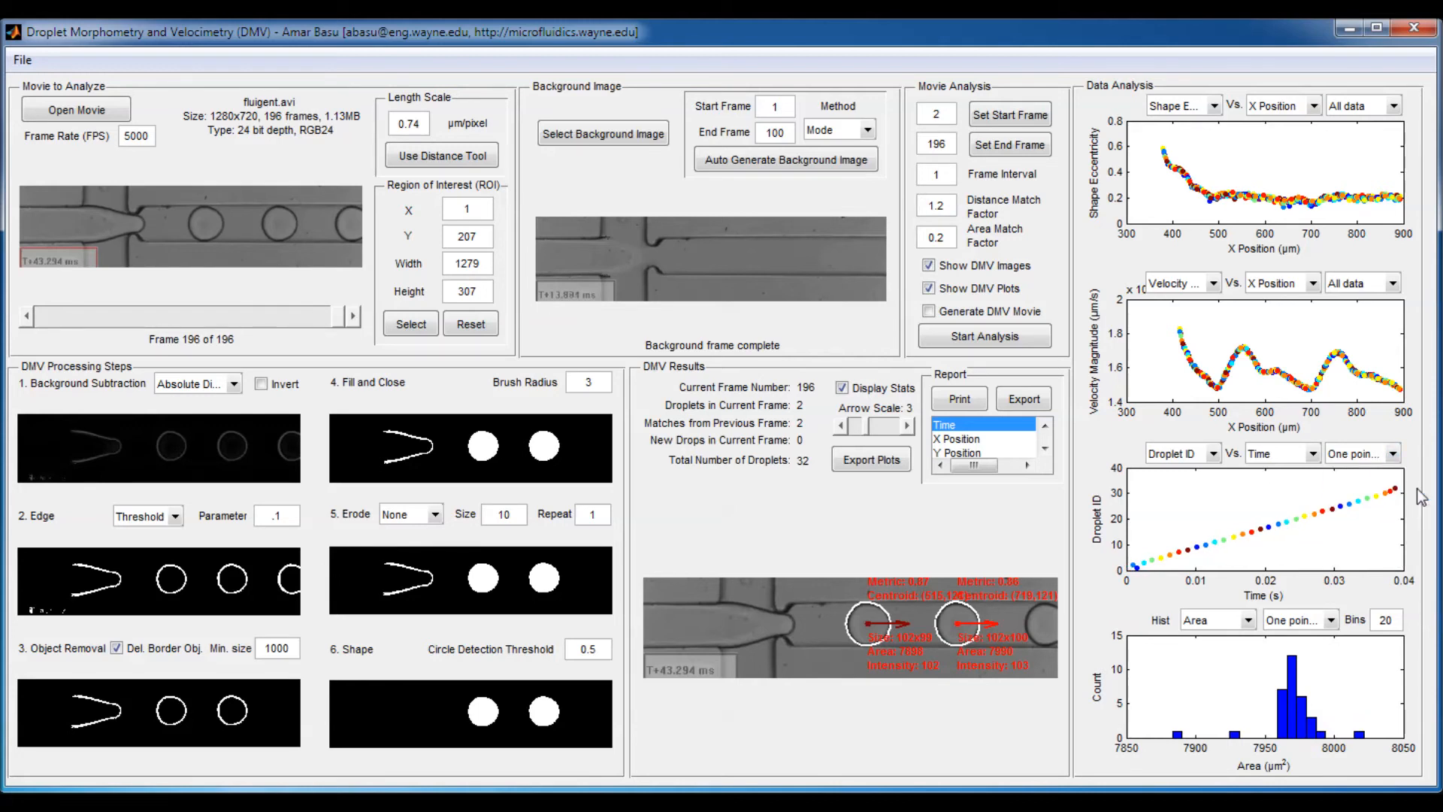
pyautogui.click(1392, 454)
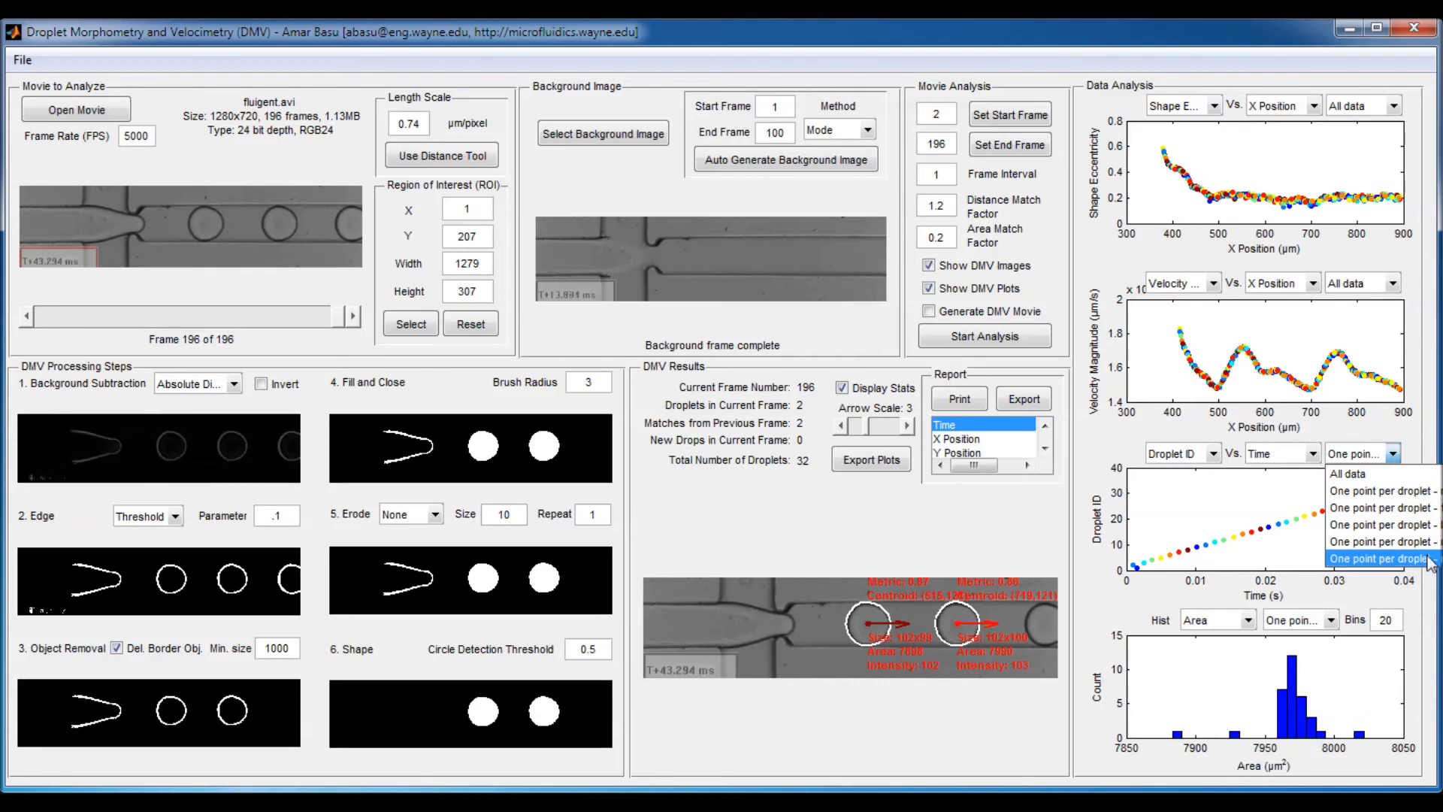
pyautogui.click(1420, 514)
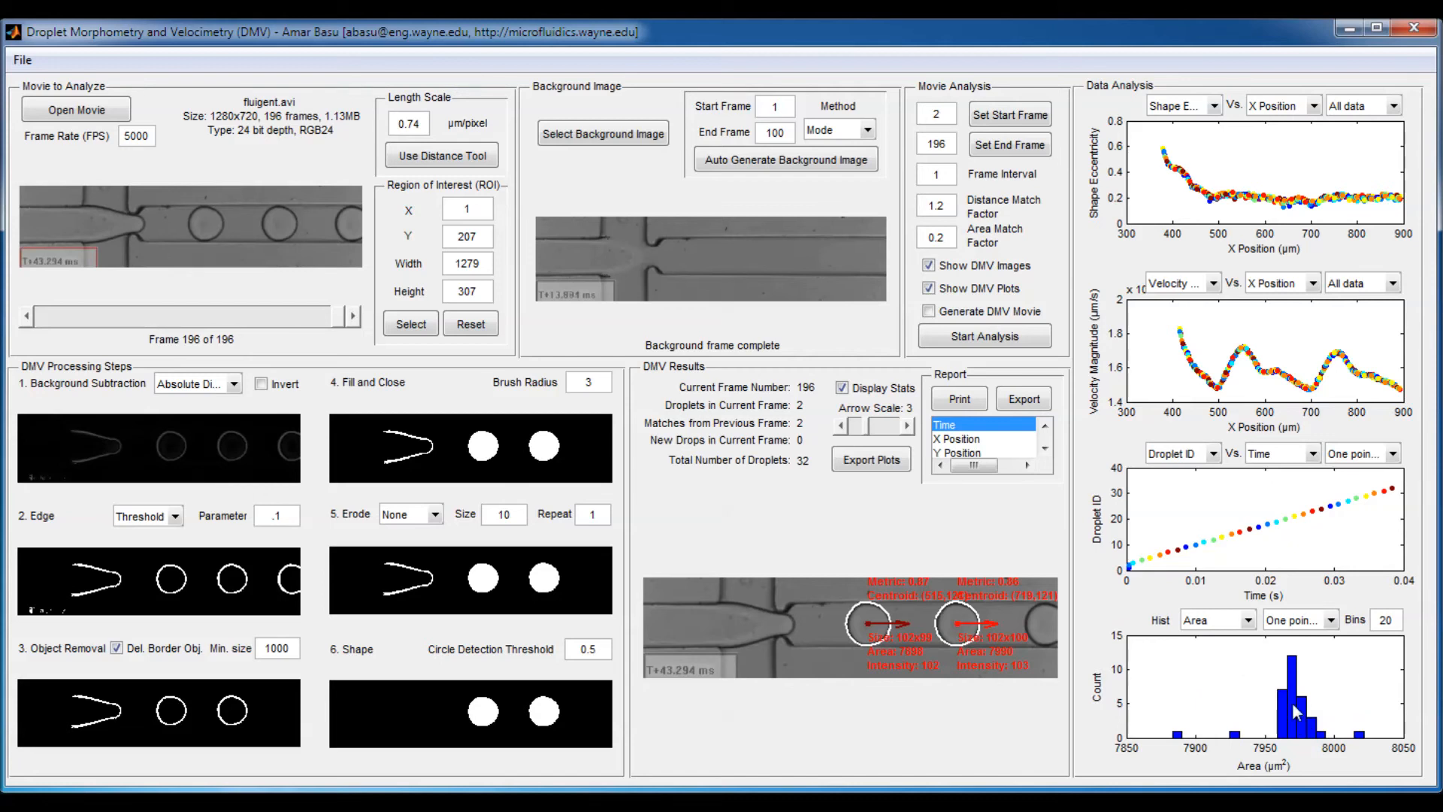
pyautogui.click(1223, 625)
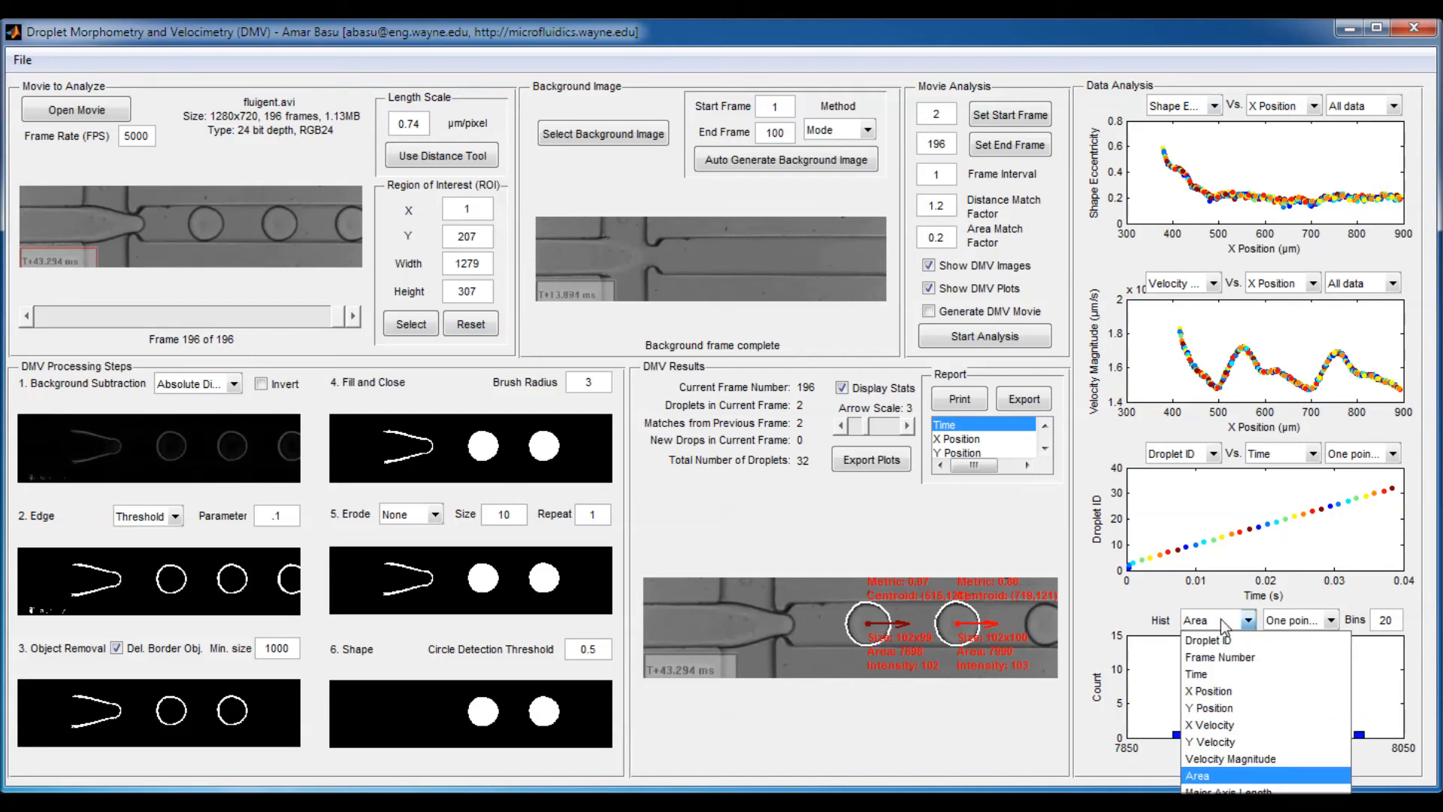
pyautogui.click(1223, 626)
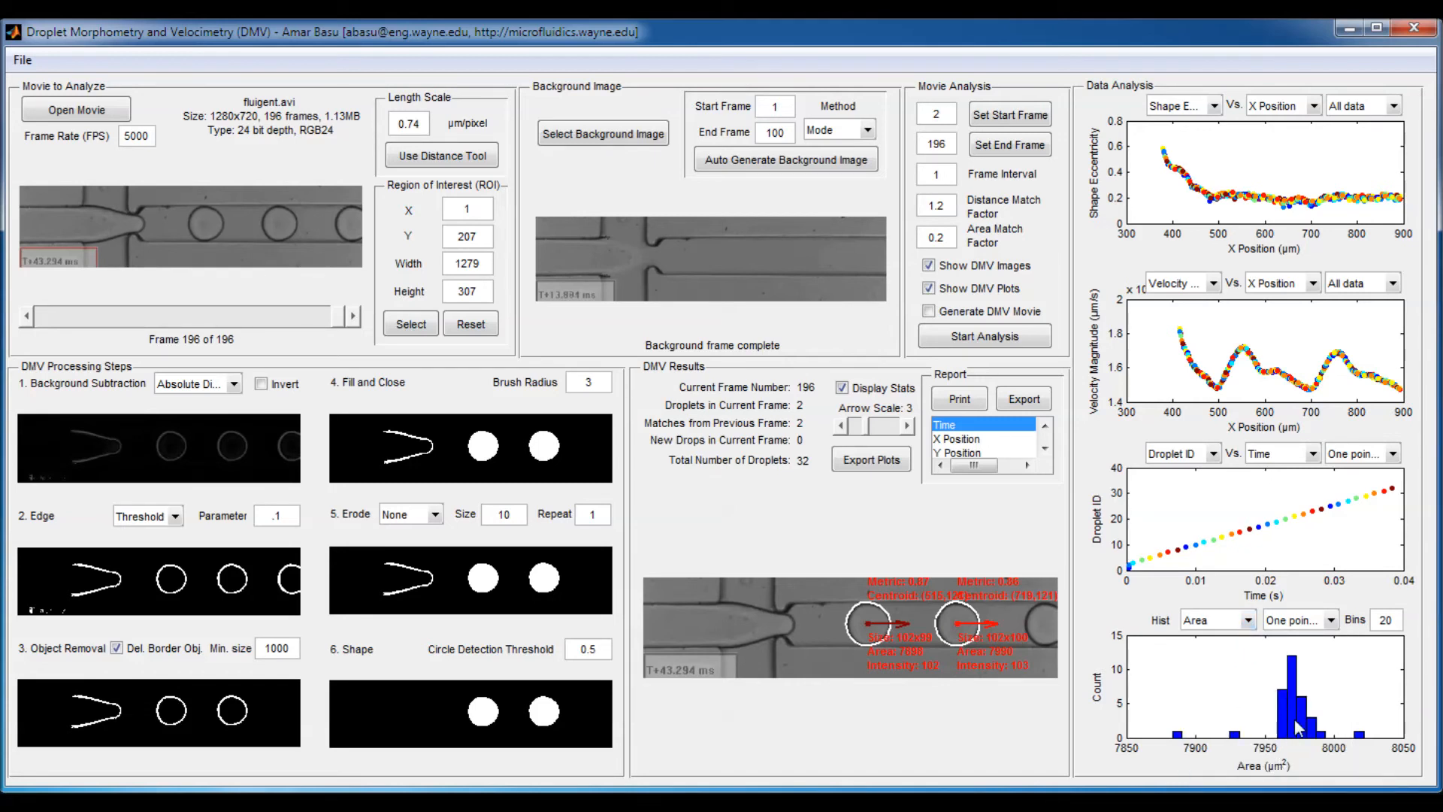
pyautogui.click(1328, 620)
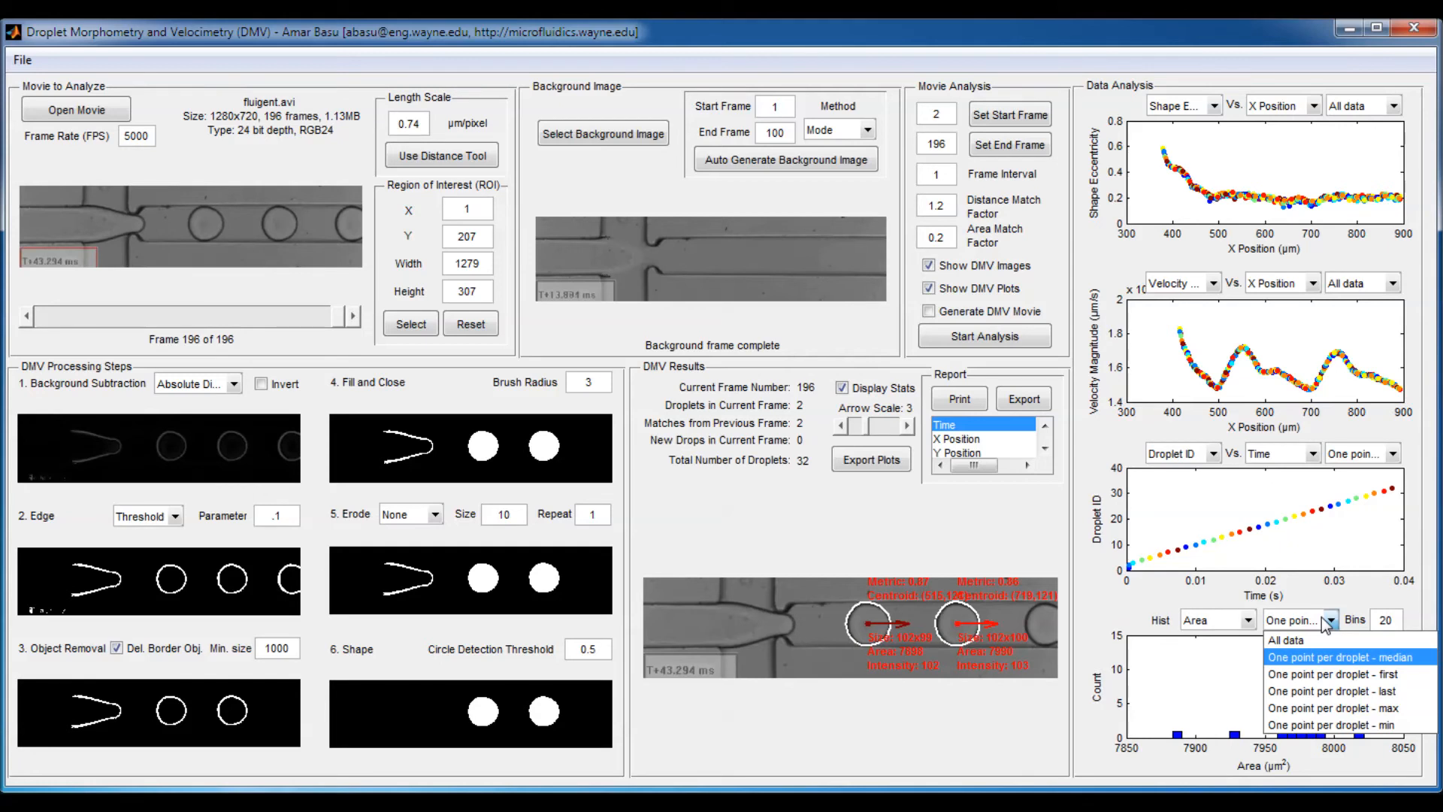
pyautogui.click(1324, 658)
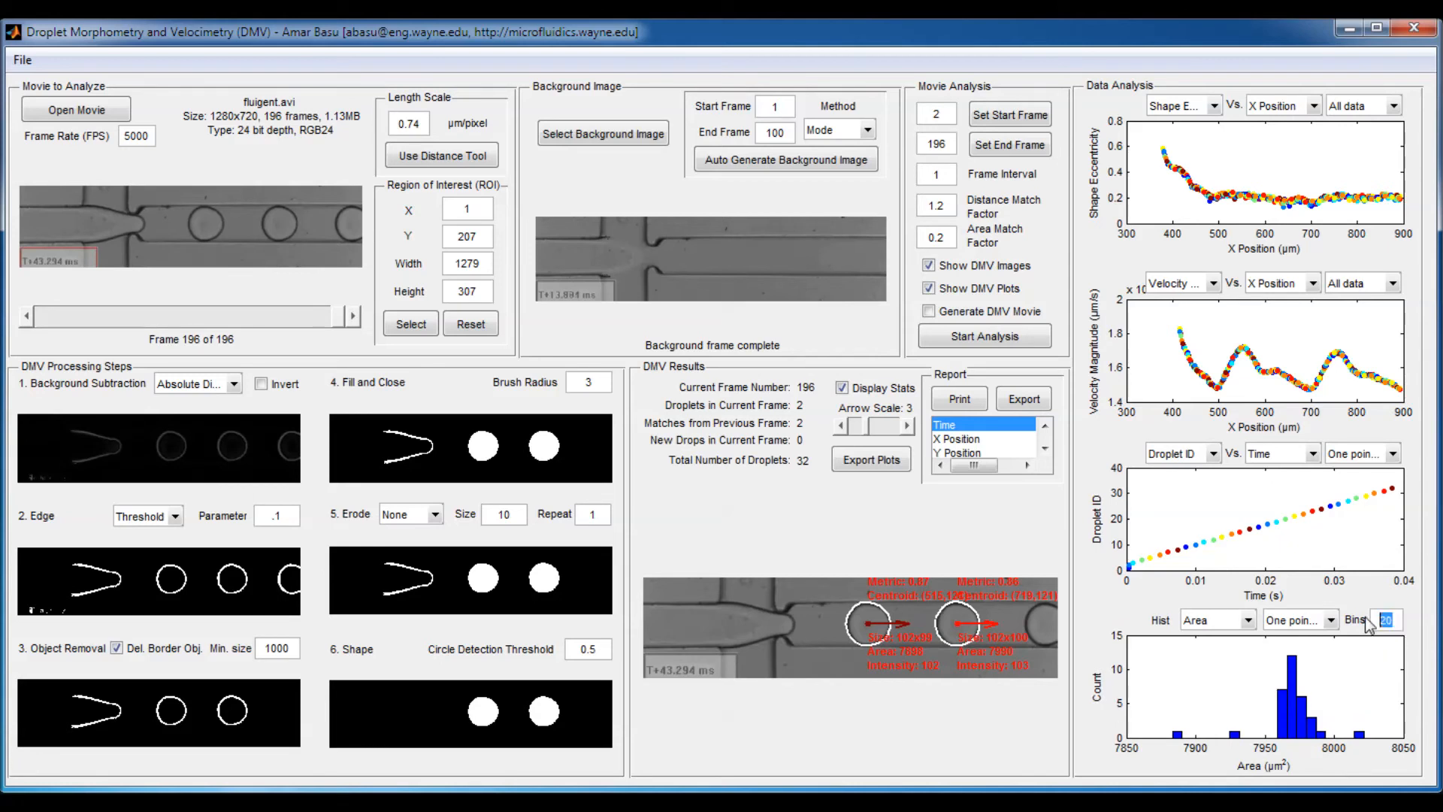
# - Set the Area histogram to 40 bins, and change it back to 20 bins
pyautogui.write('40')
pyautogui.press('Return')
pyautogui.doubleClick(1390, 621)
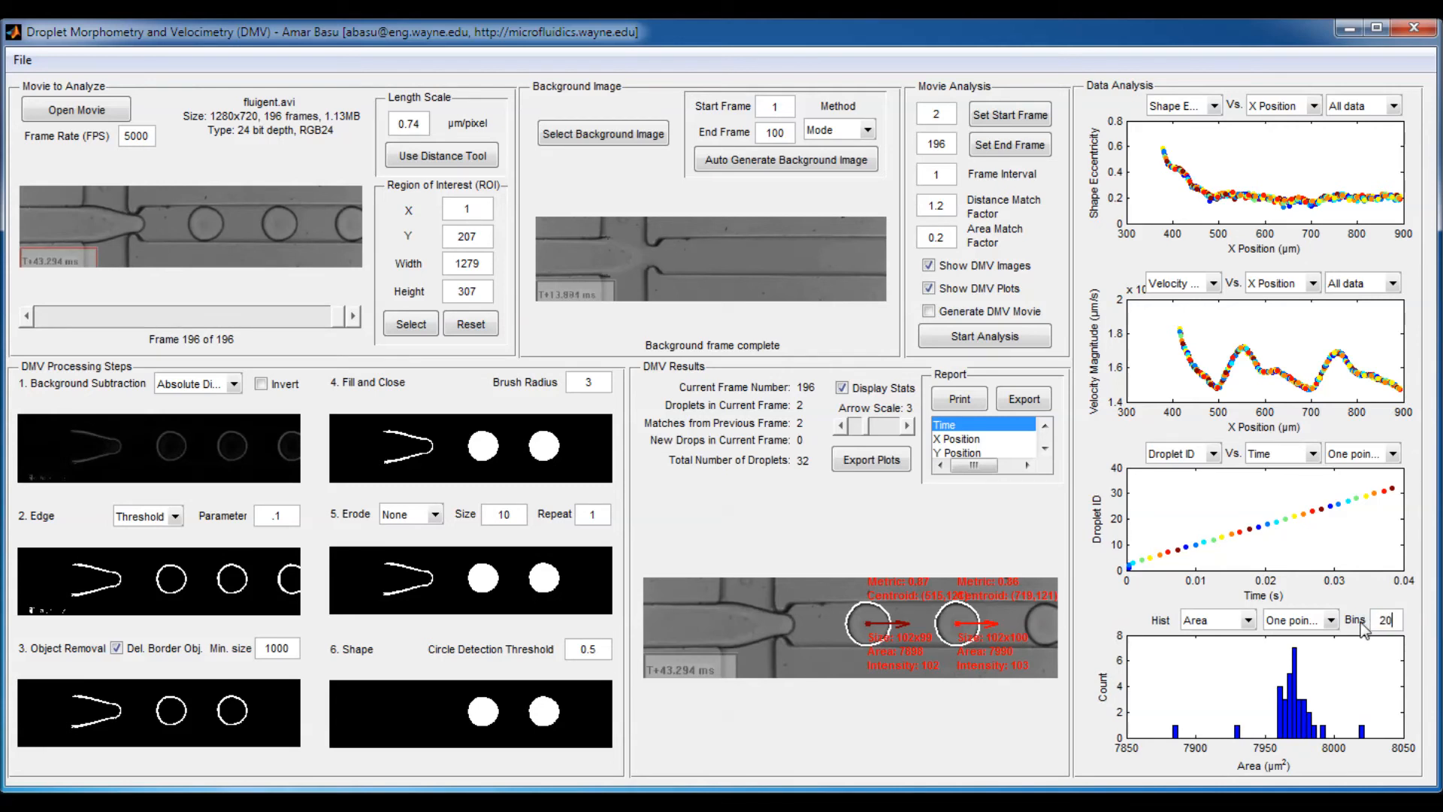
pyautogui.press('Return')
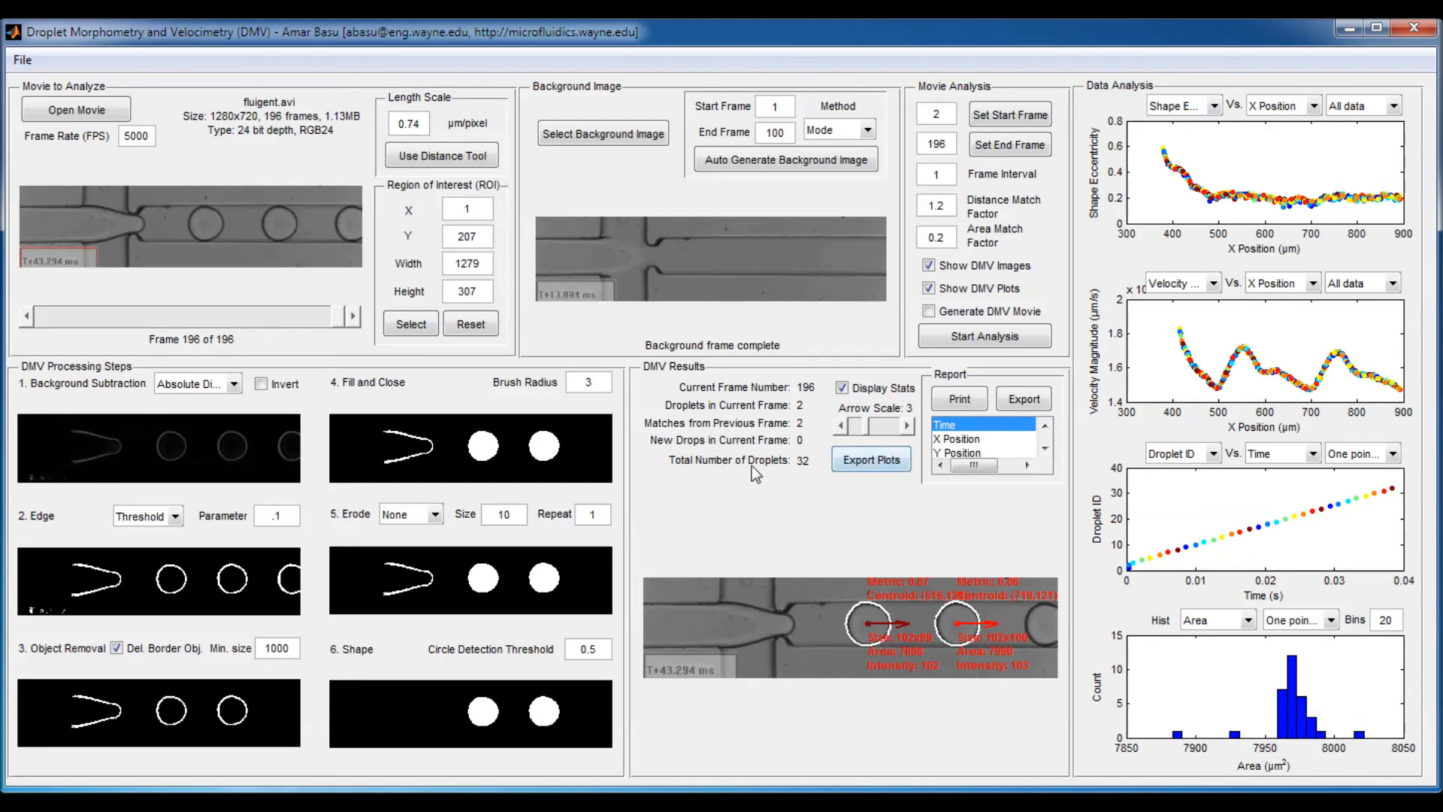
# - Change the histogram's parameter to Equivalent Diameter
pyautogui.click(1247, 620)
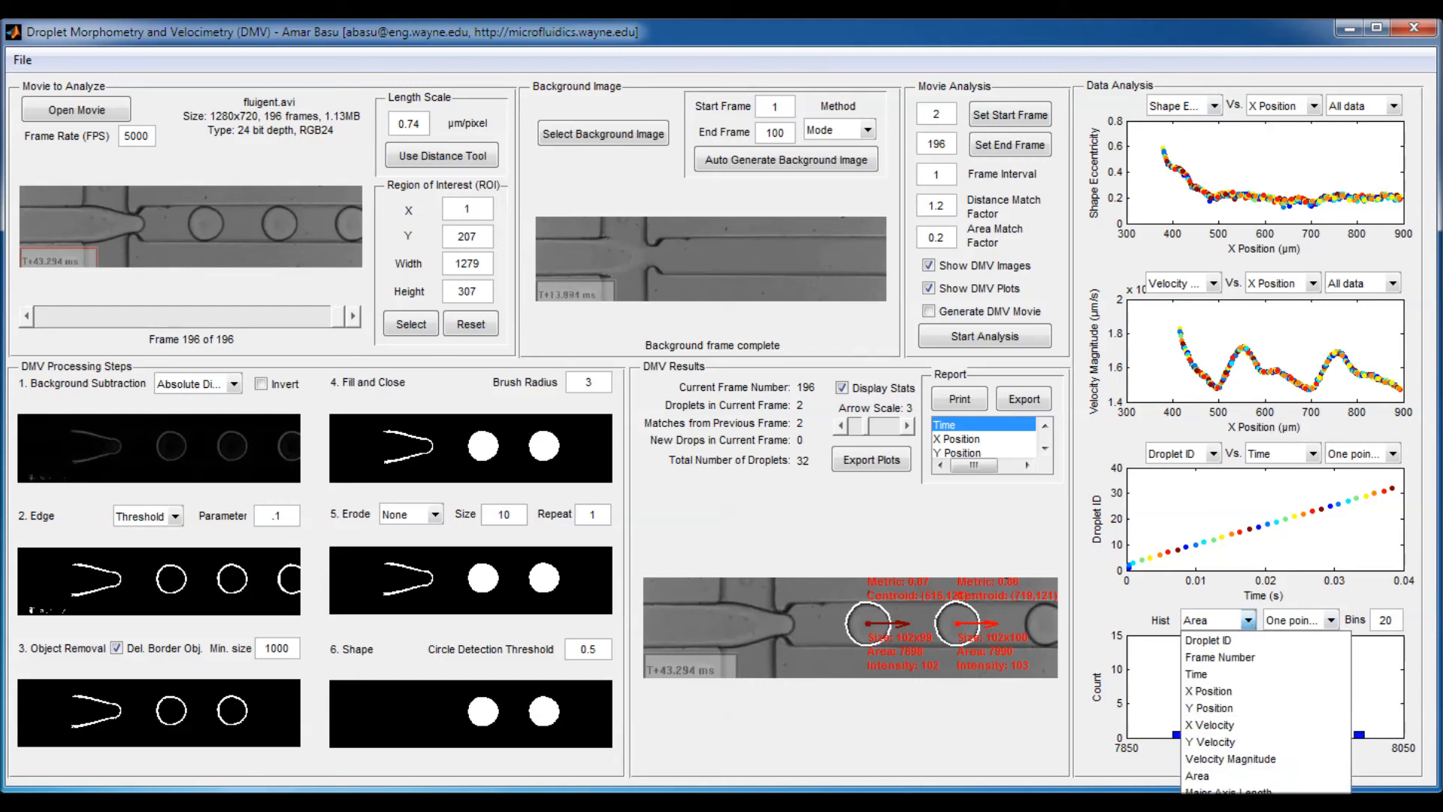
pyautogui.click(1210, 809)
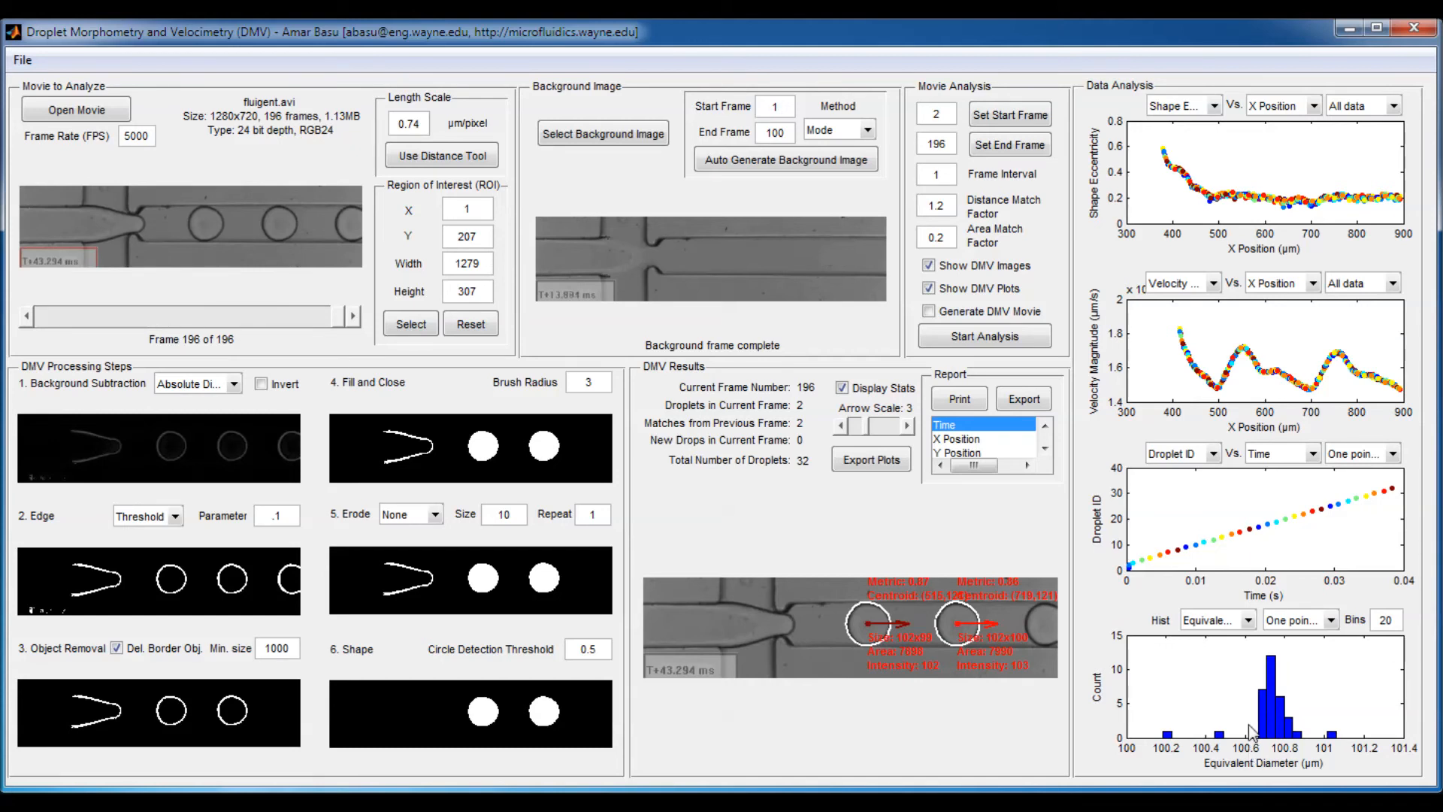
pyautogui.click(1242, 620)
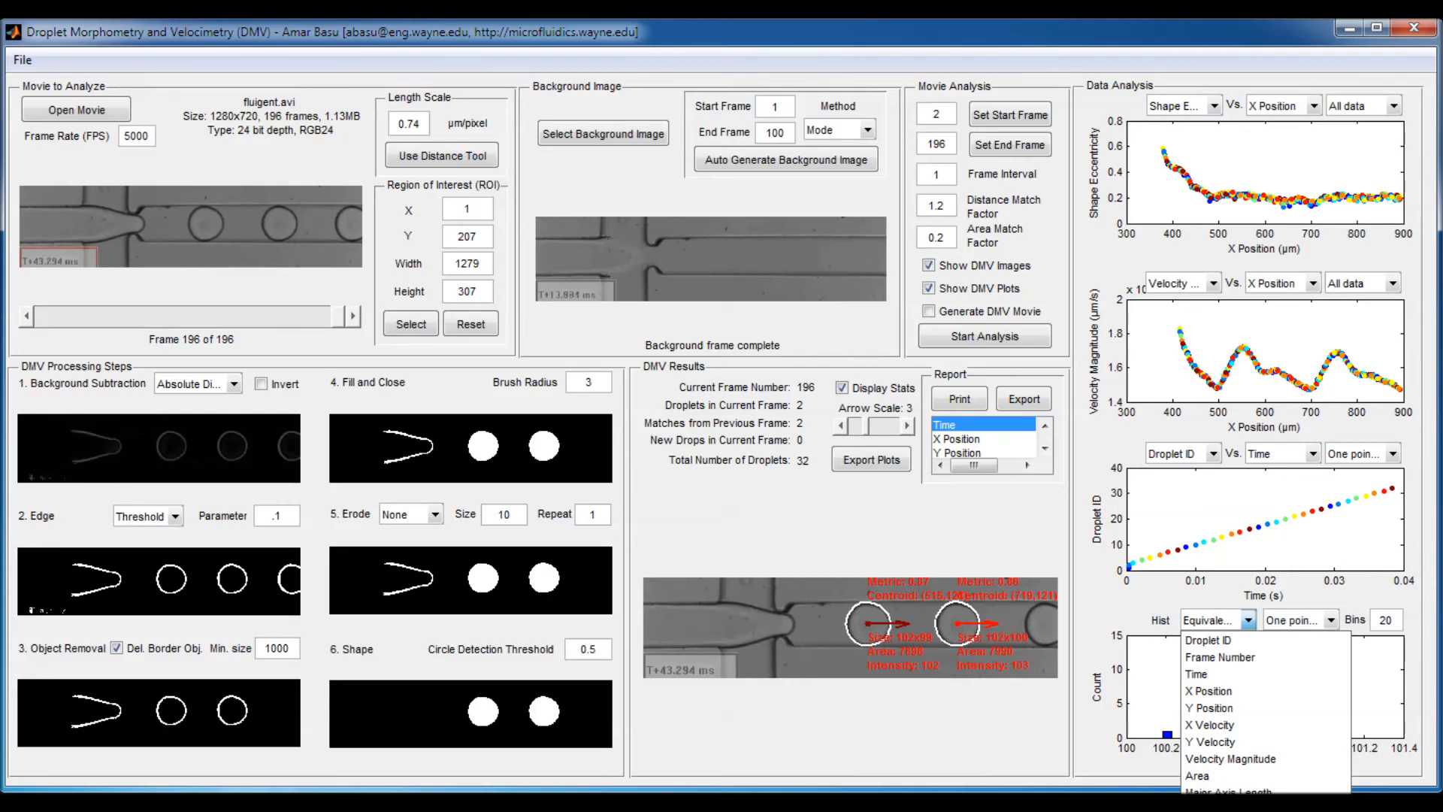
pyautogui.click(1248, 620)
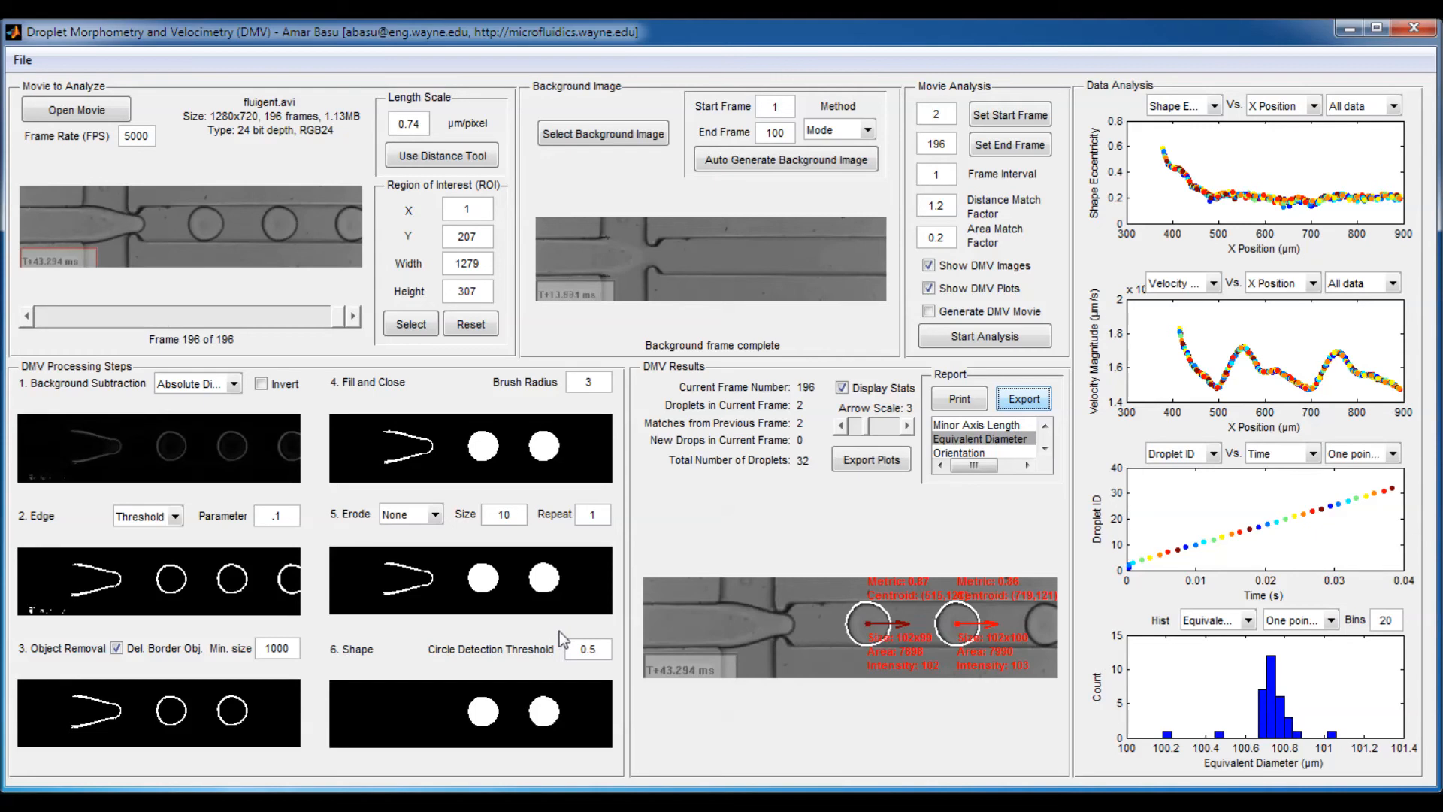
# - Export the analysis plots and DMV images as PDF files to the DMV-Example folder
pyautogui.click(893, 466)
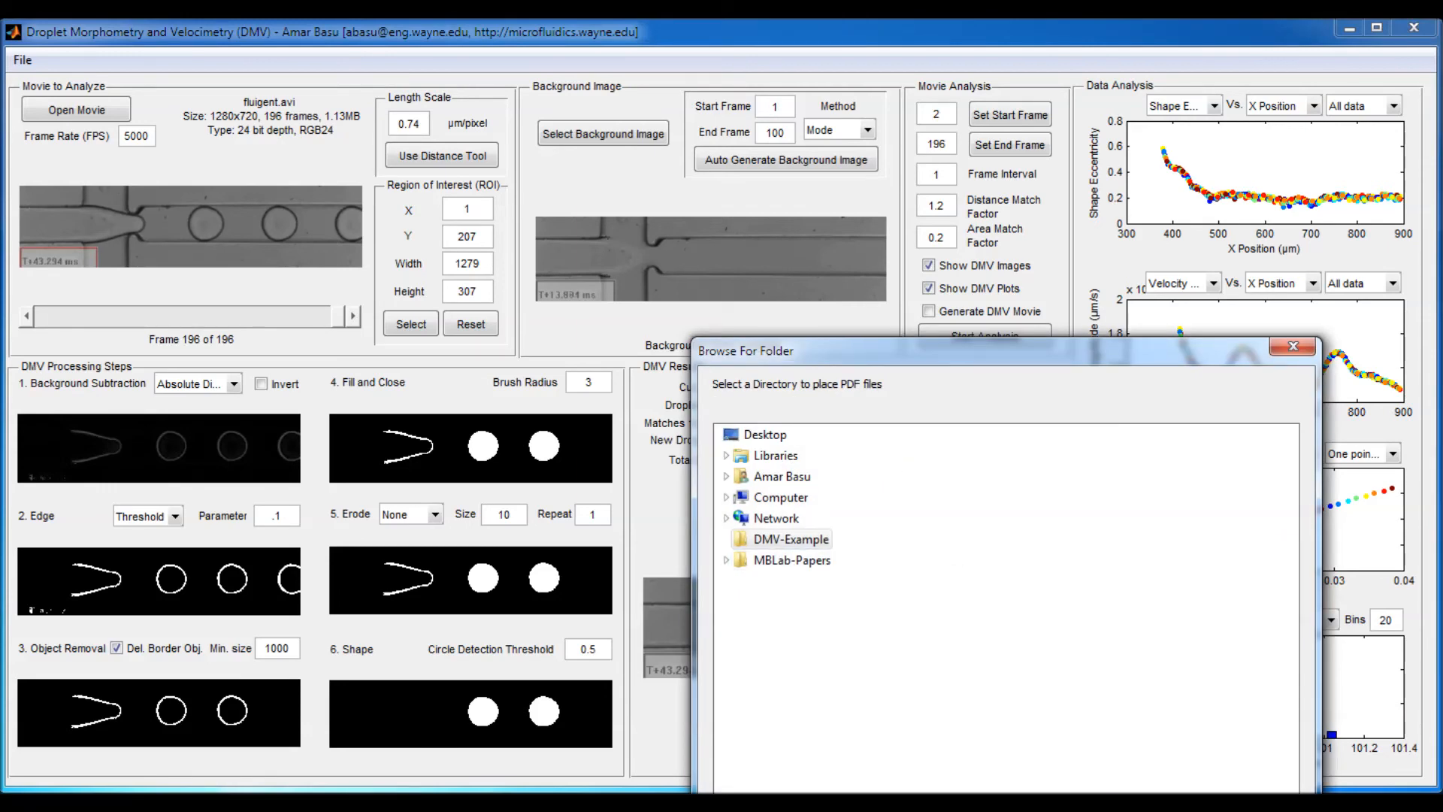
pyautogui.press('Return')
# - Spread out the three exported figure windows to view their plots and images, and close all three
pyautogui.click(80, 222)
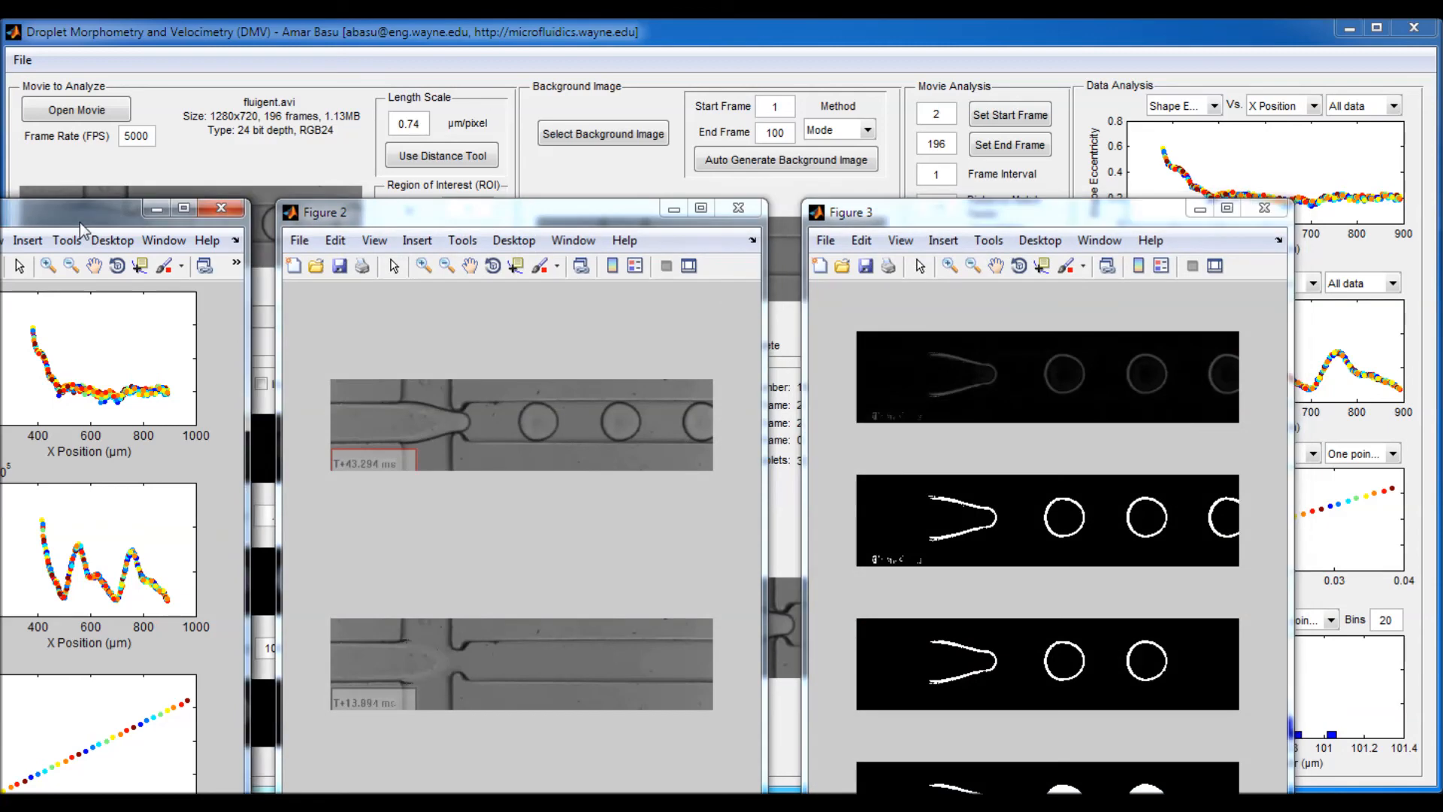
pyautogui.moveTo(80, 222); pyautogui.dragTo(172, 166)
pyautogui.moveTo(427, 205); pyautogui.dragTo(549, 41)
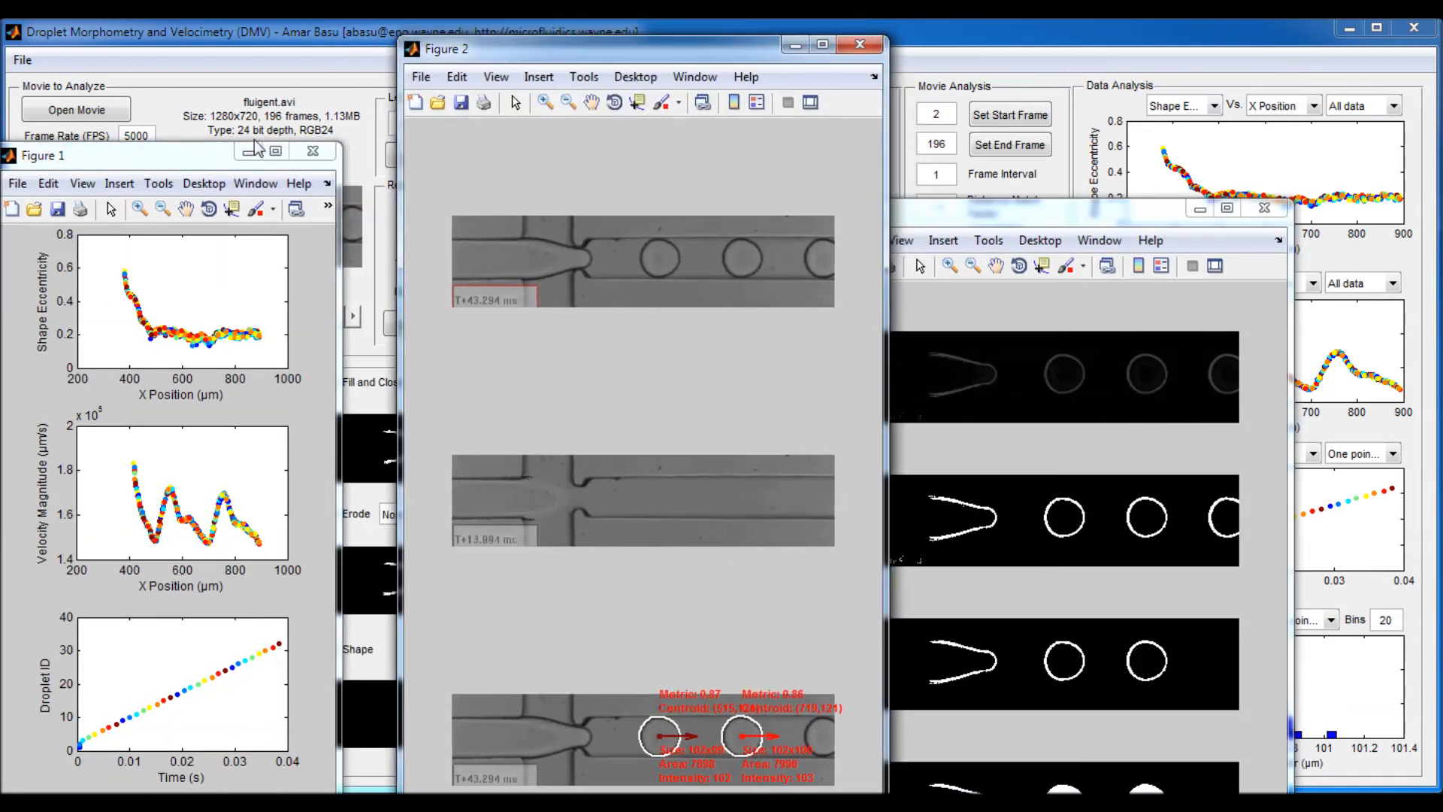
pyautogui.moveTo(196, 155); pyautogui.dragTo(239, 39)
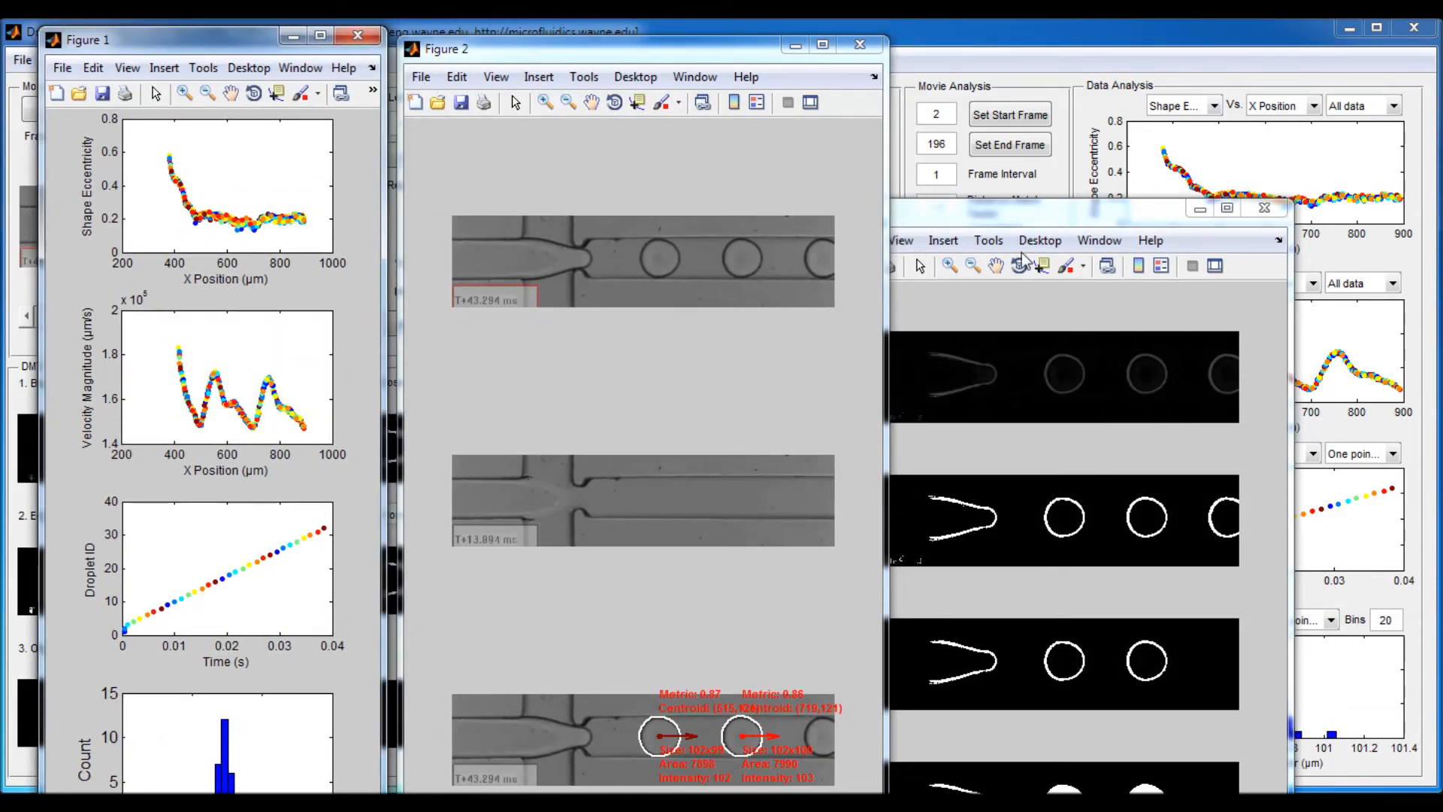
pyautogui.moveTo(1035, 211); pyautogui.dragTo(1143, 38)
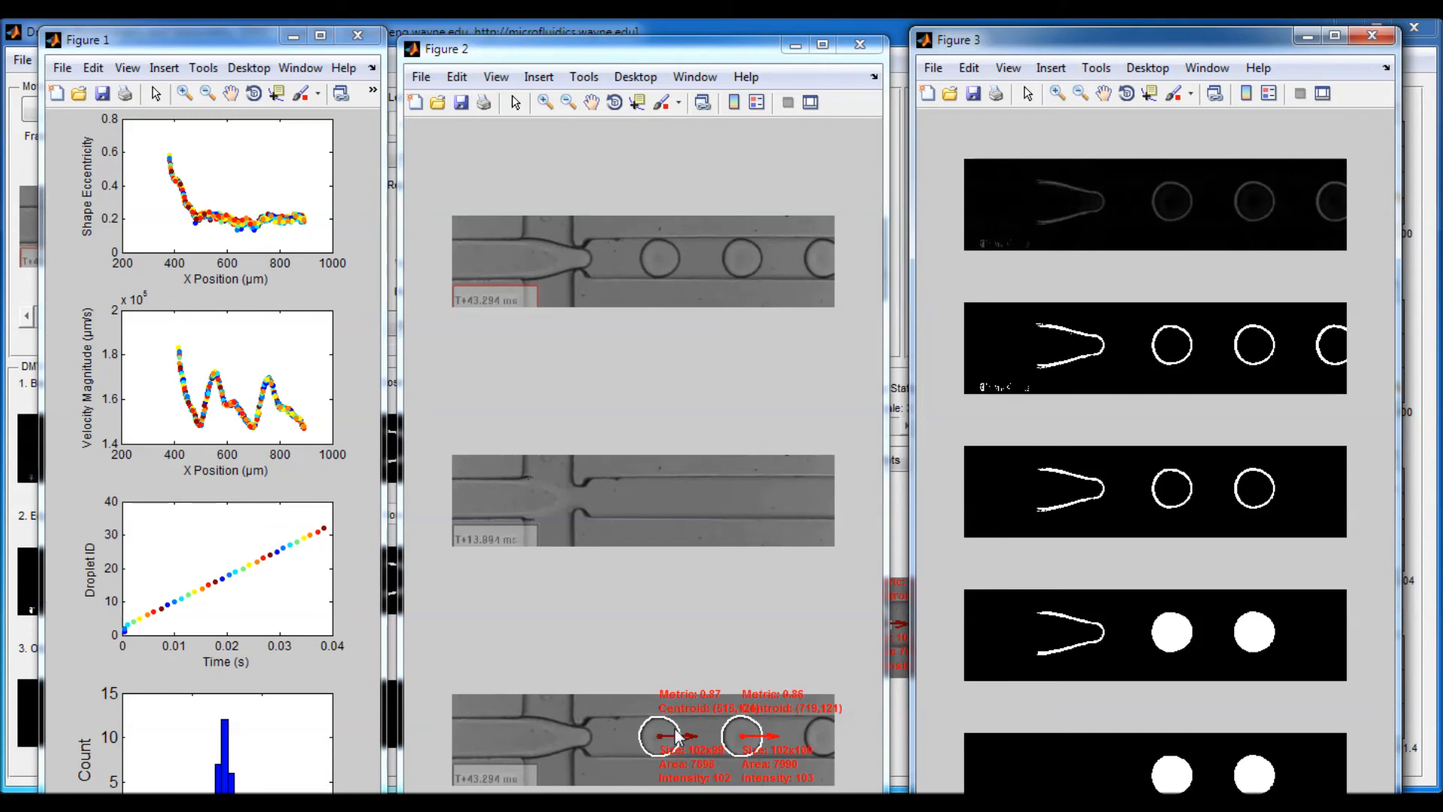
pyautogui.click(860, 44)
pyautogui.click(1372, 36)
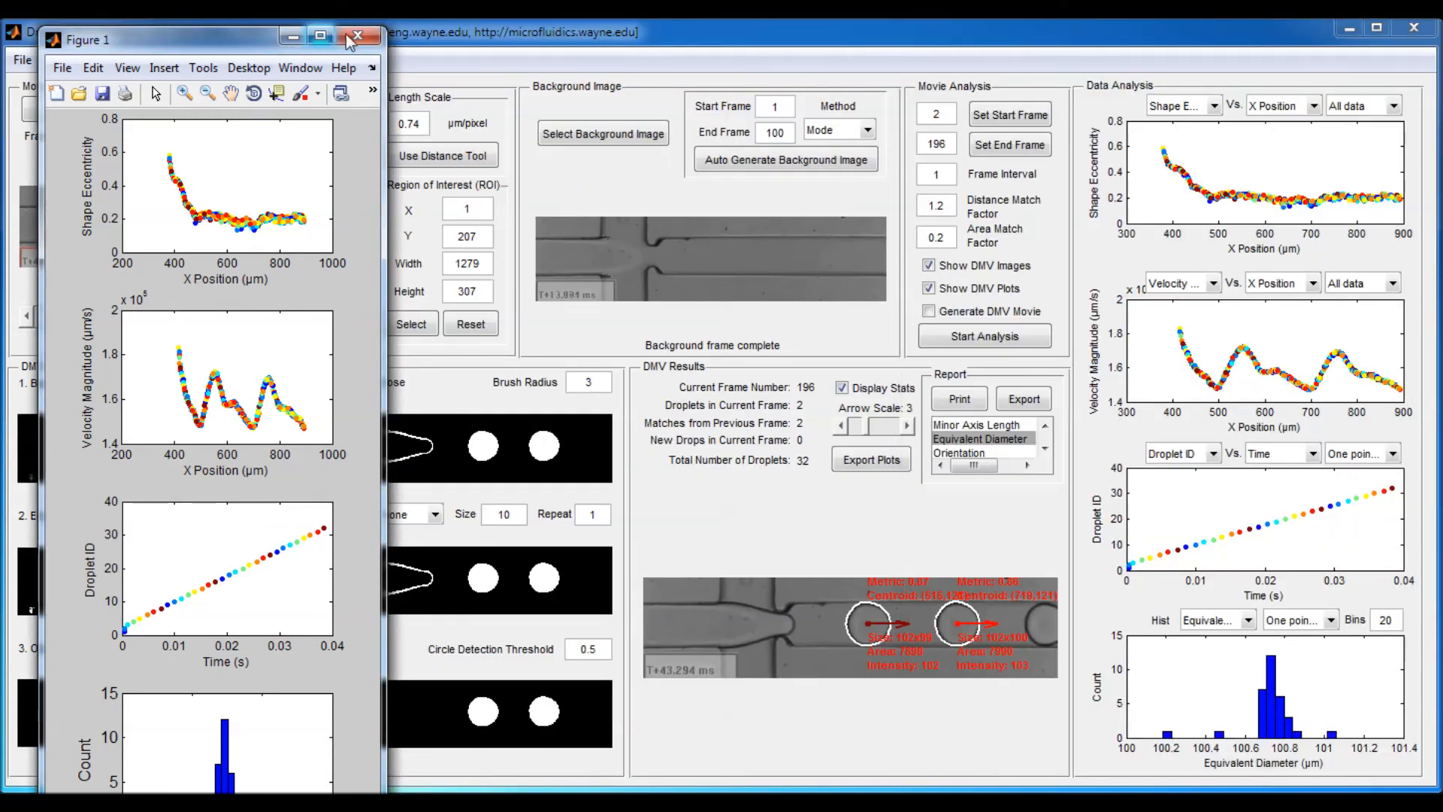
pyautogui.click(357, 36)
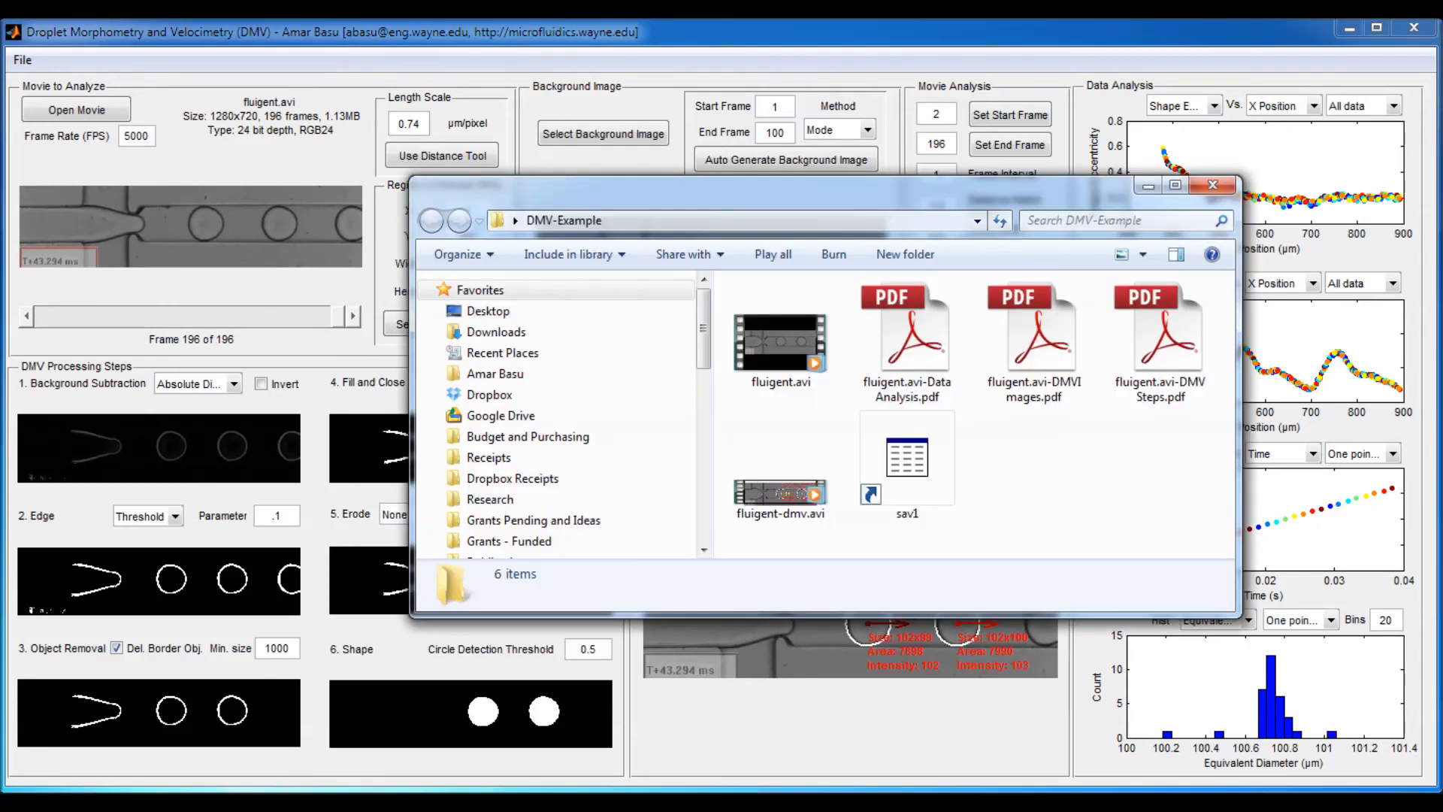
# - Enlarge the DMV-Example folder window, view the exported DataAnalysis, DMVImages and DMVSteps PDFs, and close the last two
pyautogui.moveTo(894, 182); pyautogui.dragTo(690, 134)
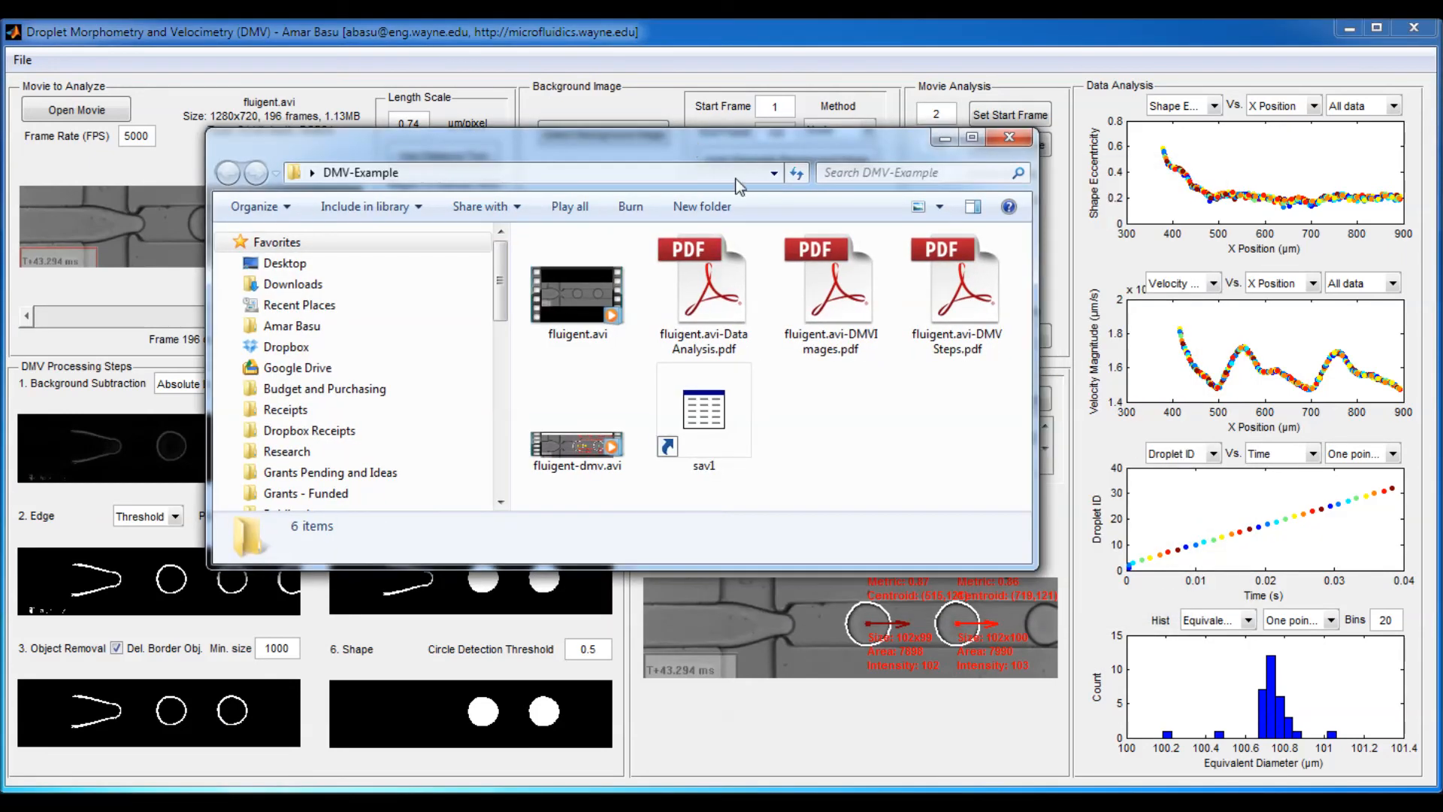
pyautogui.moveTo(1030, 568); pyautogui.dragTo(1196, 646)
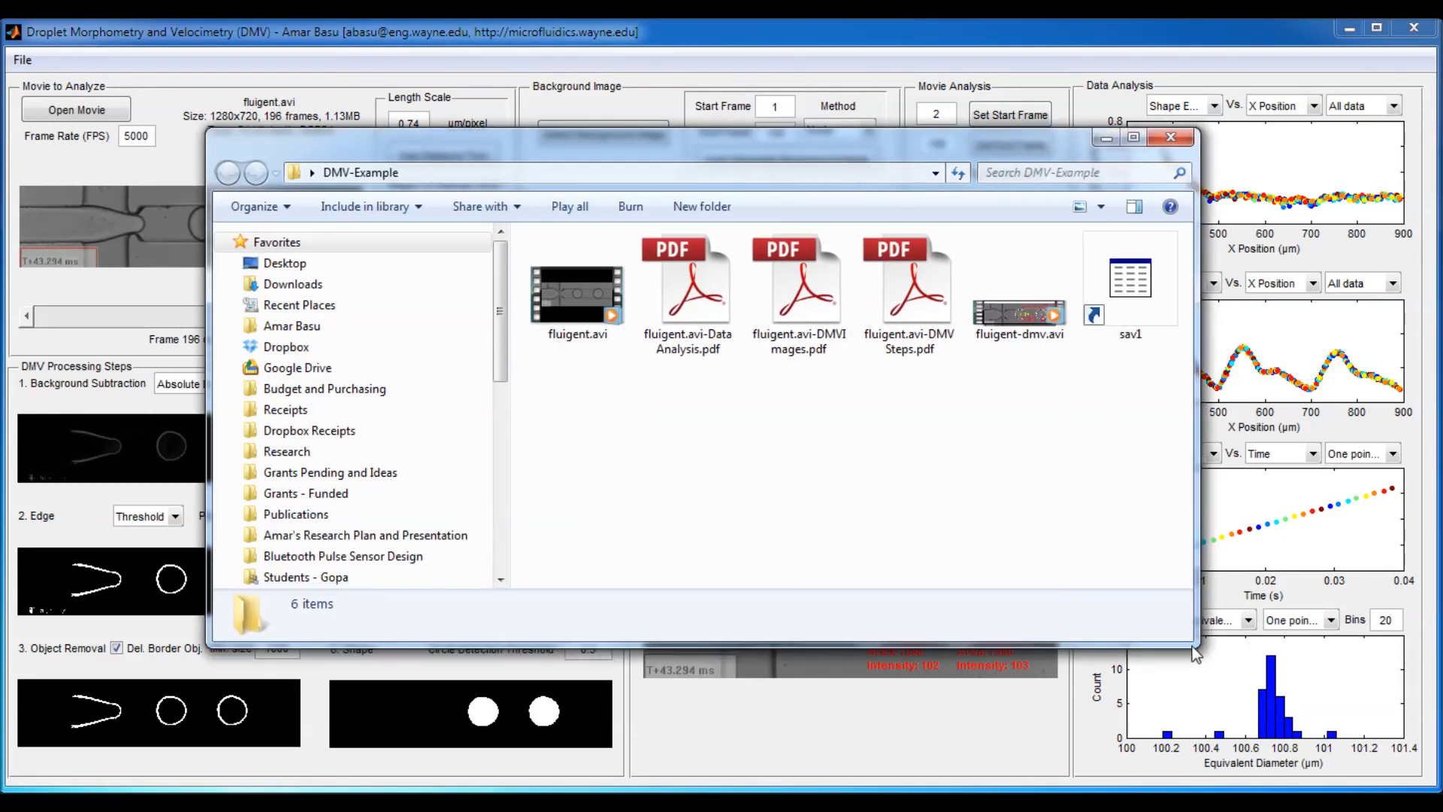
pyautogui.click(698, 299)
pyautogui.doubleClick(698, 299)
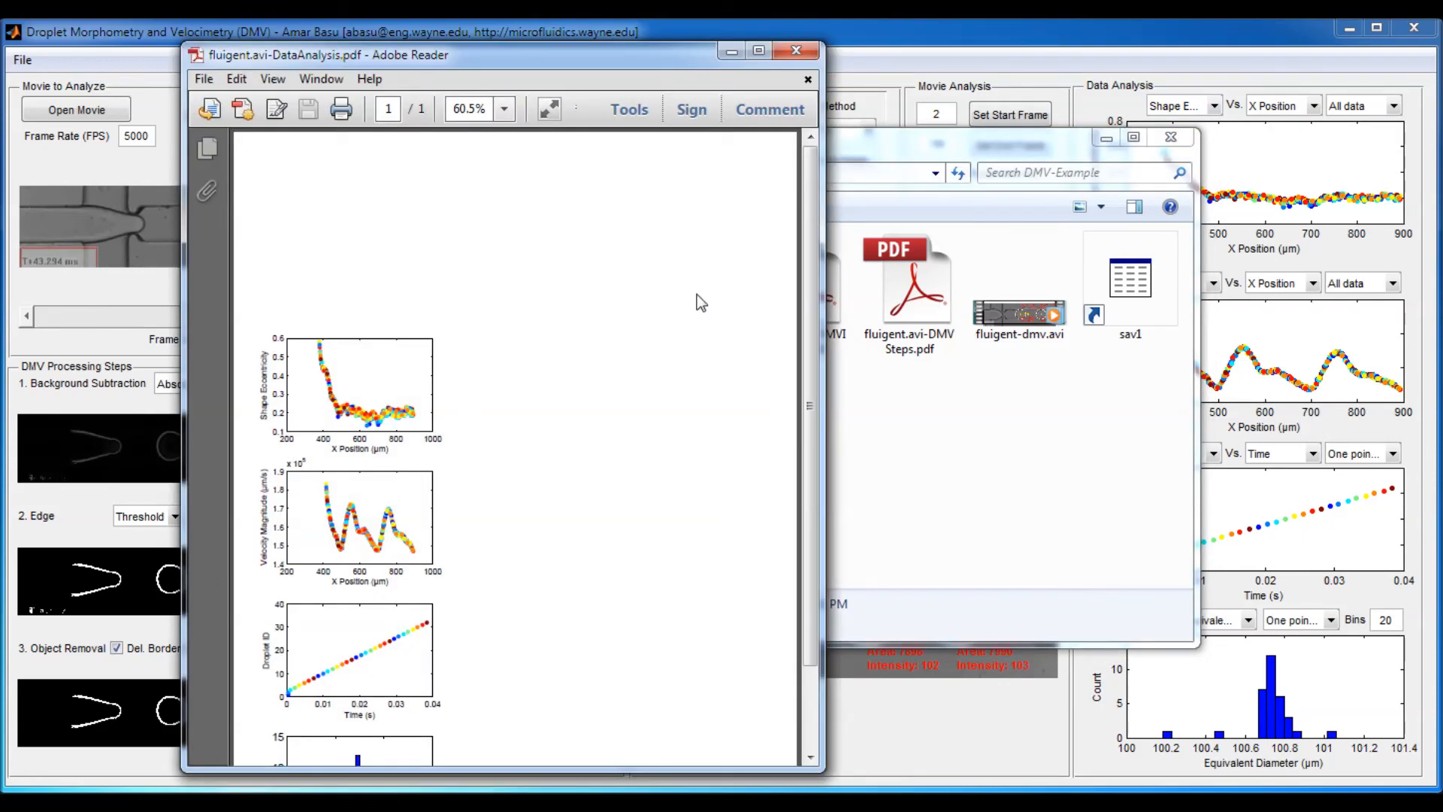
pyautogui.doubleClick(836, 285)
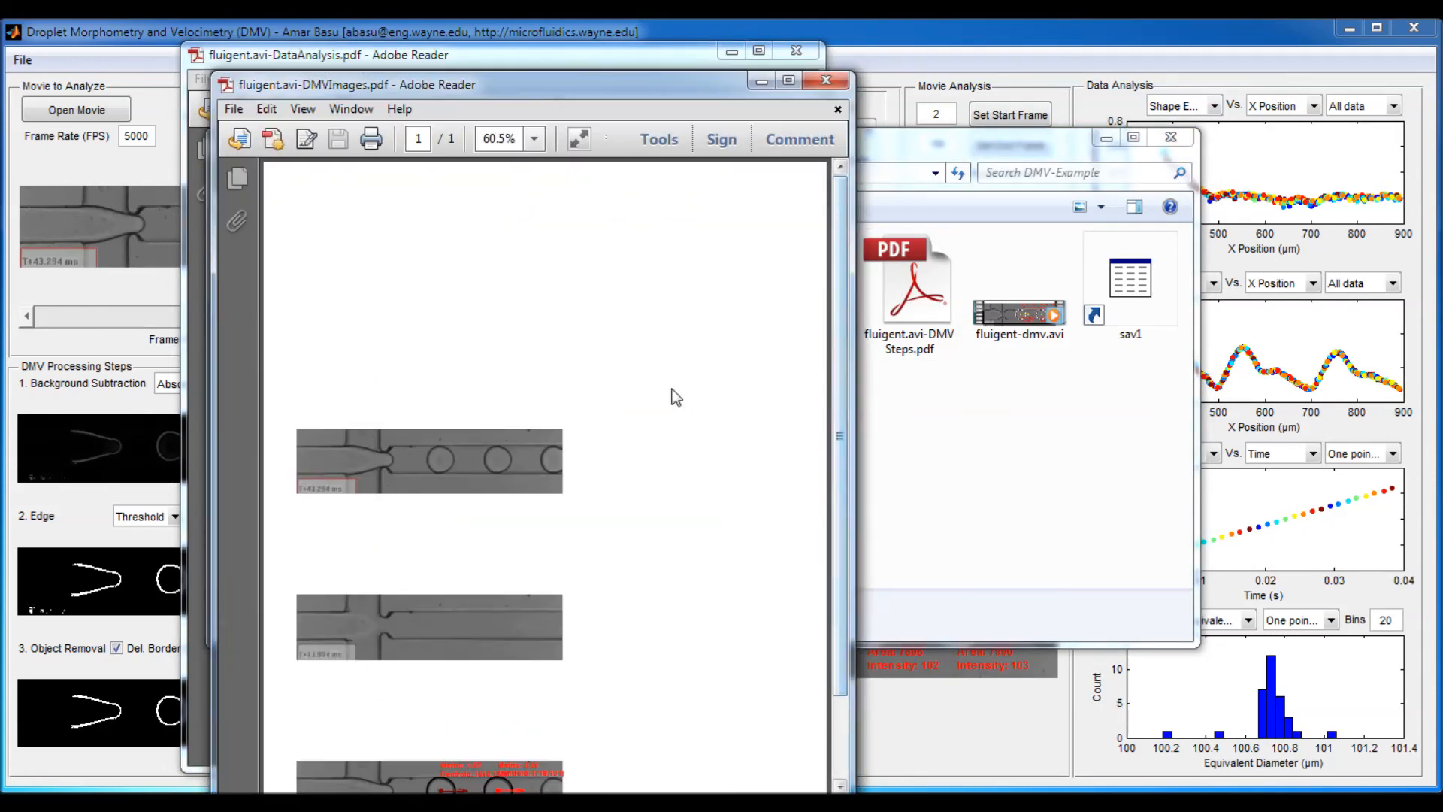
pyautogui.doubleClick(907, 350)
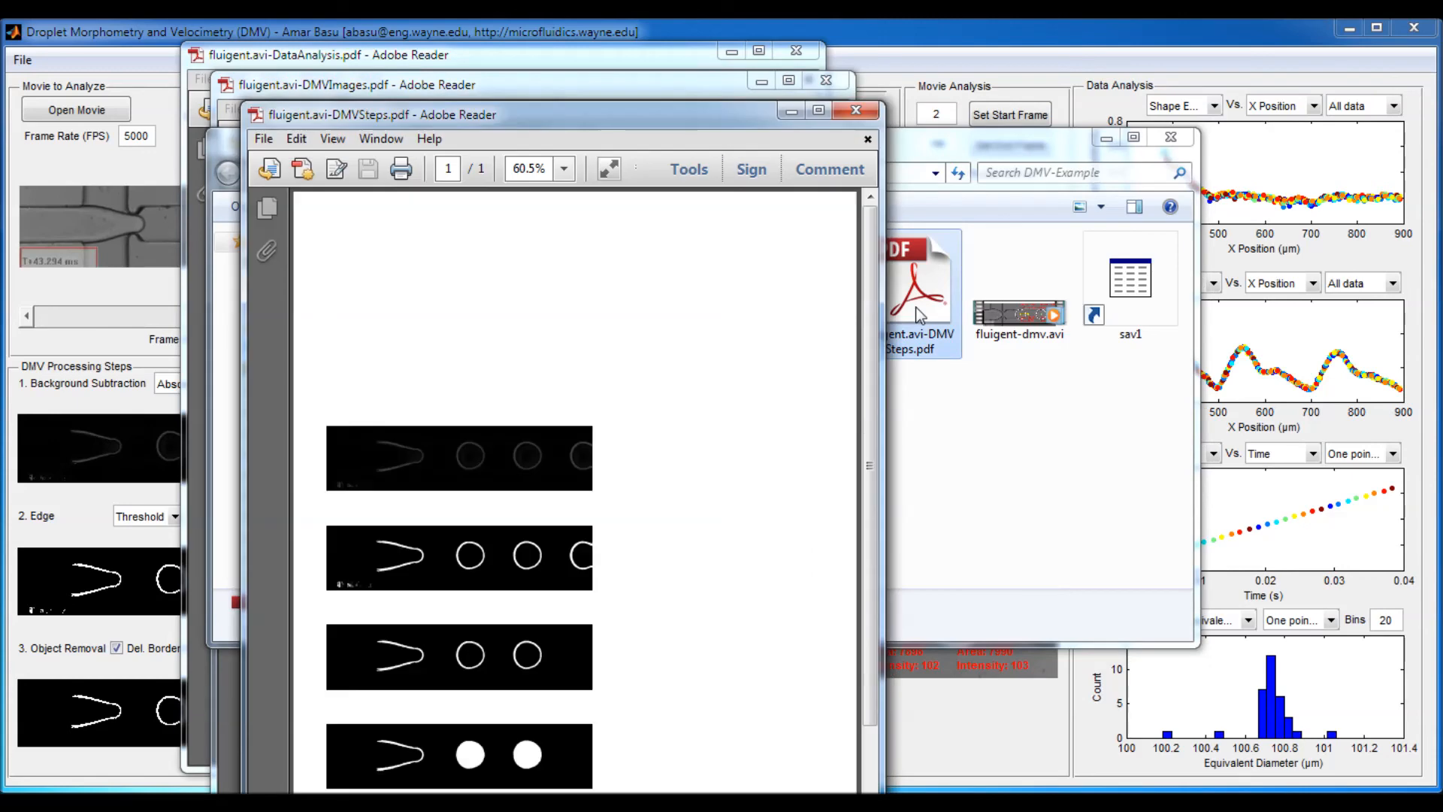
pyautogui.click(857, 113)
pyautogui.click(833, 84)
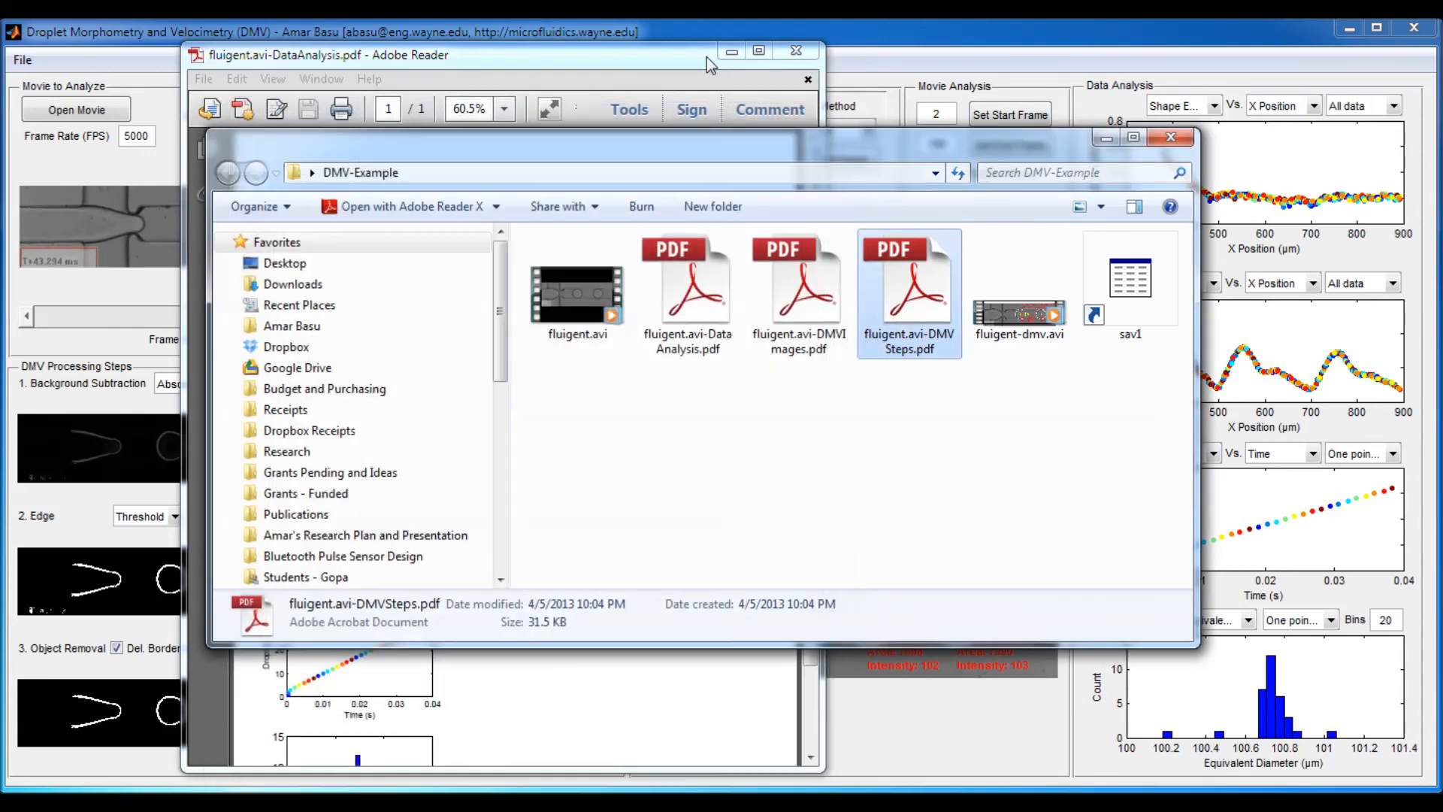
# - Examine the scatter plots and histogram in fluigent.avi-DataAnalysis.pdf at higher magnification, and close the PDF
pyautogui.click(707, 57)
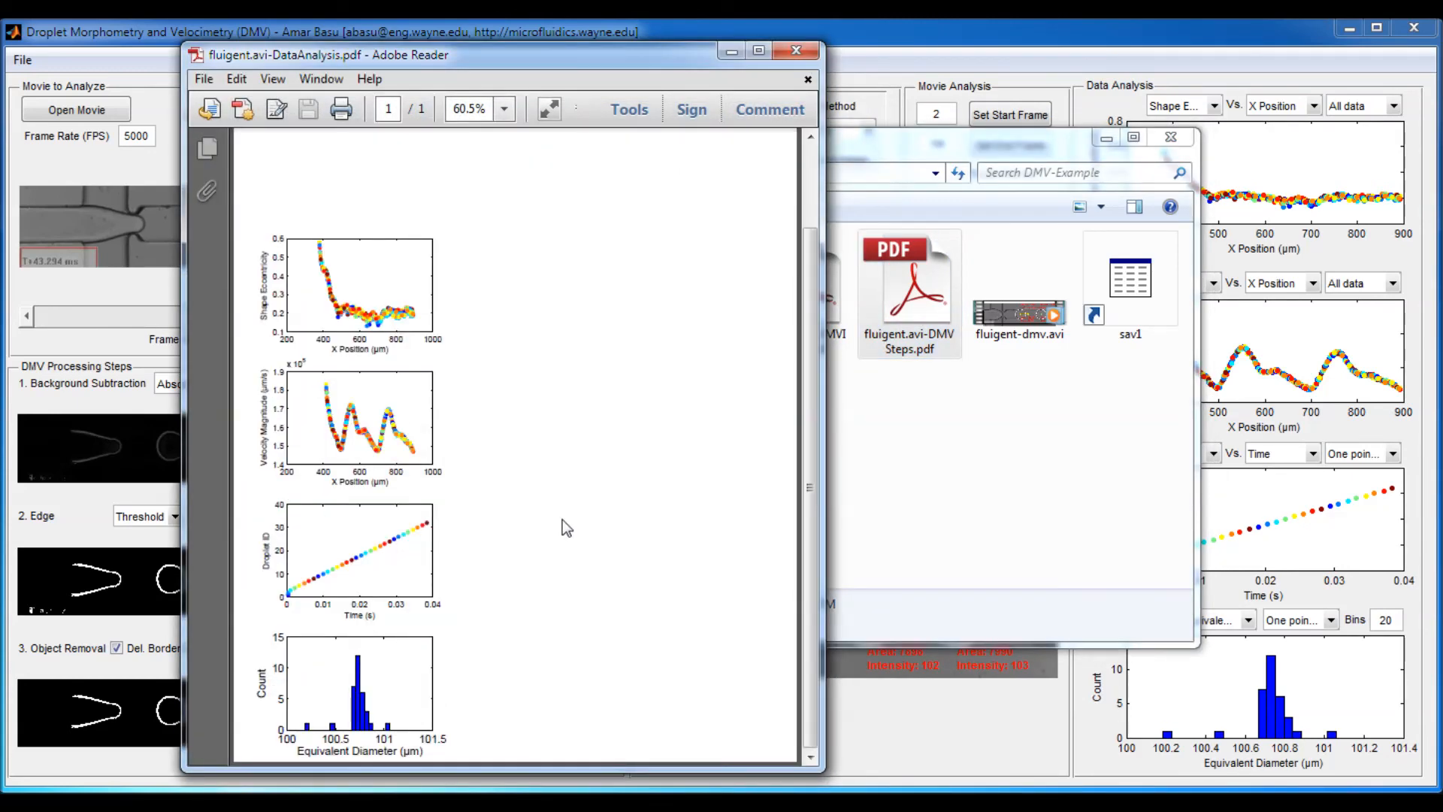
pyautogui.scroll(1, 497, 515)
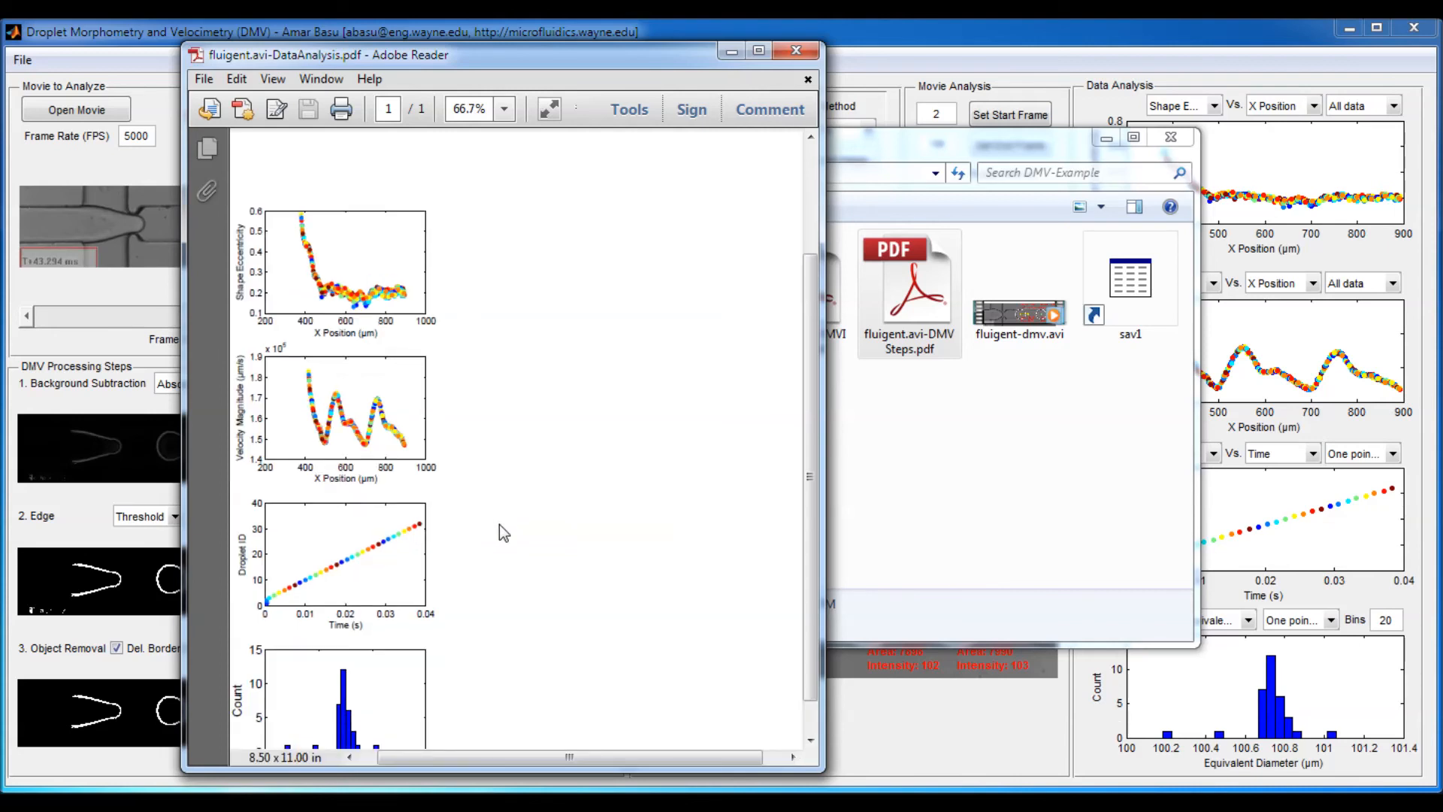
pyautogui.moveTo(548, 759); pyautogui.dragTo(531, 760)
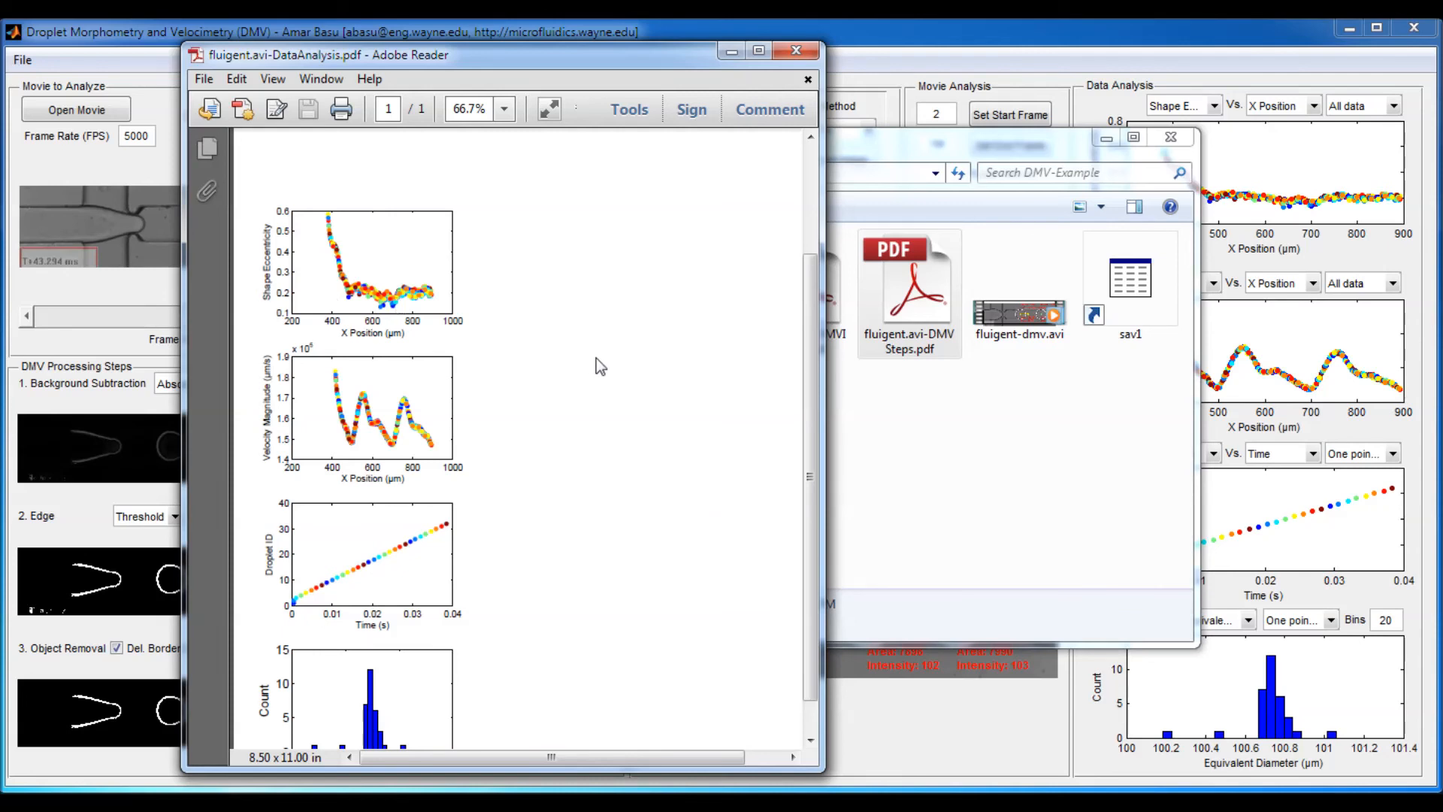
pyautogui.scroll(-1, 595, 358)
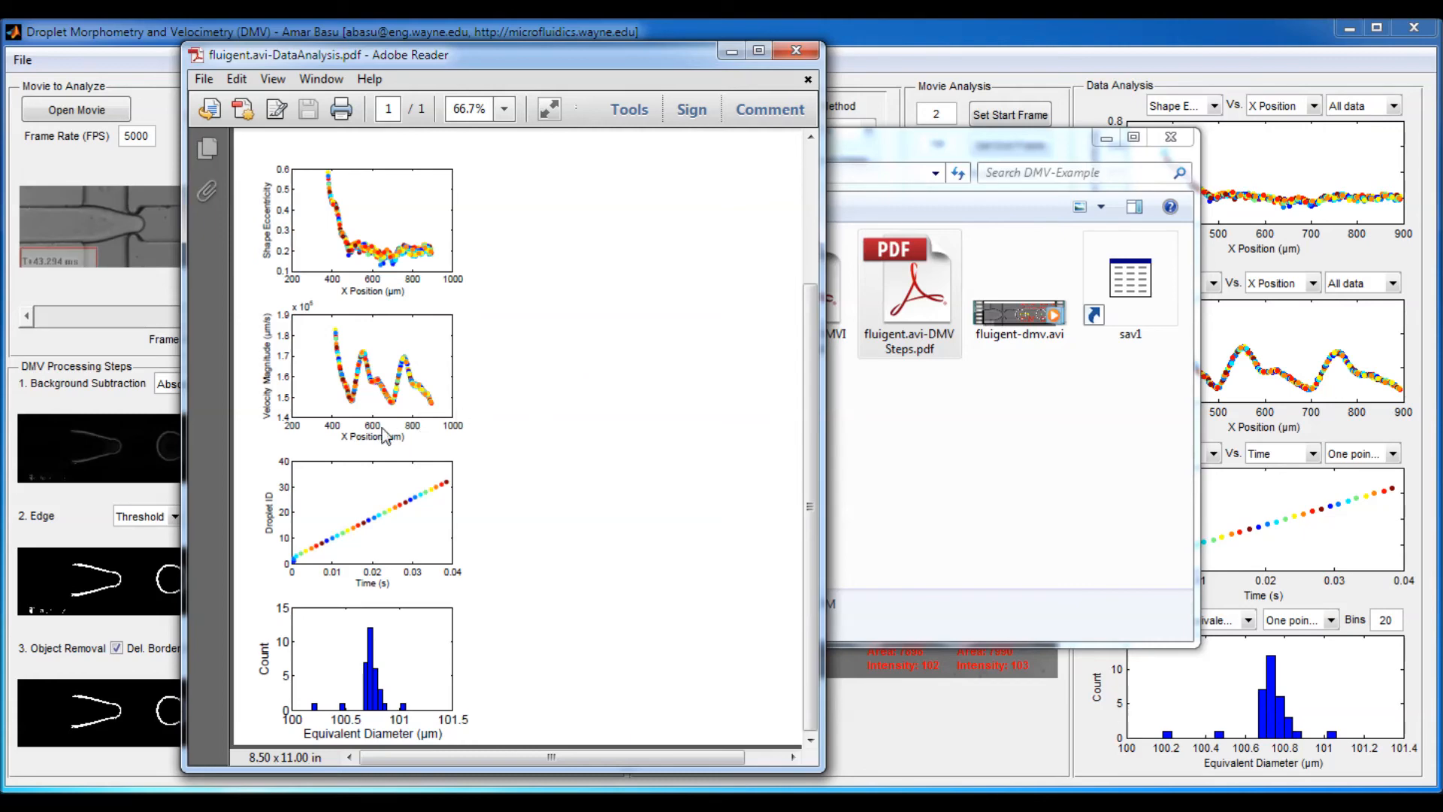
pyautogui.scroll(4, 380, 435)
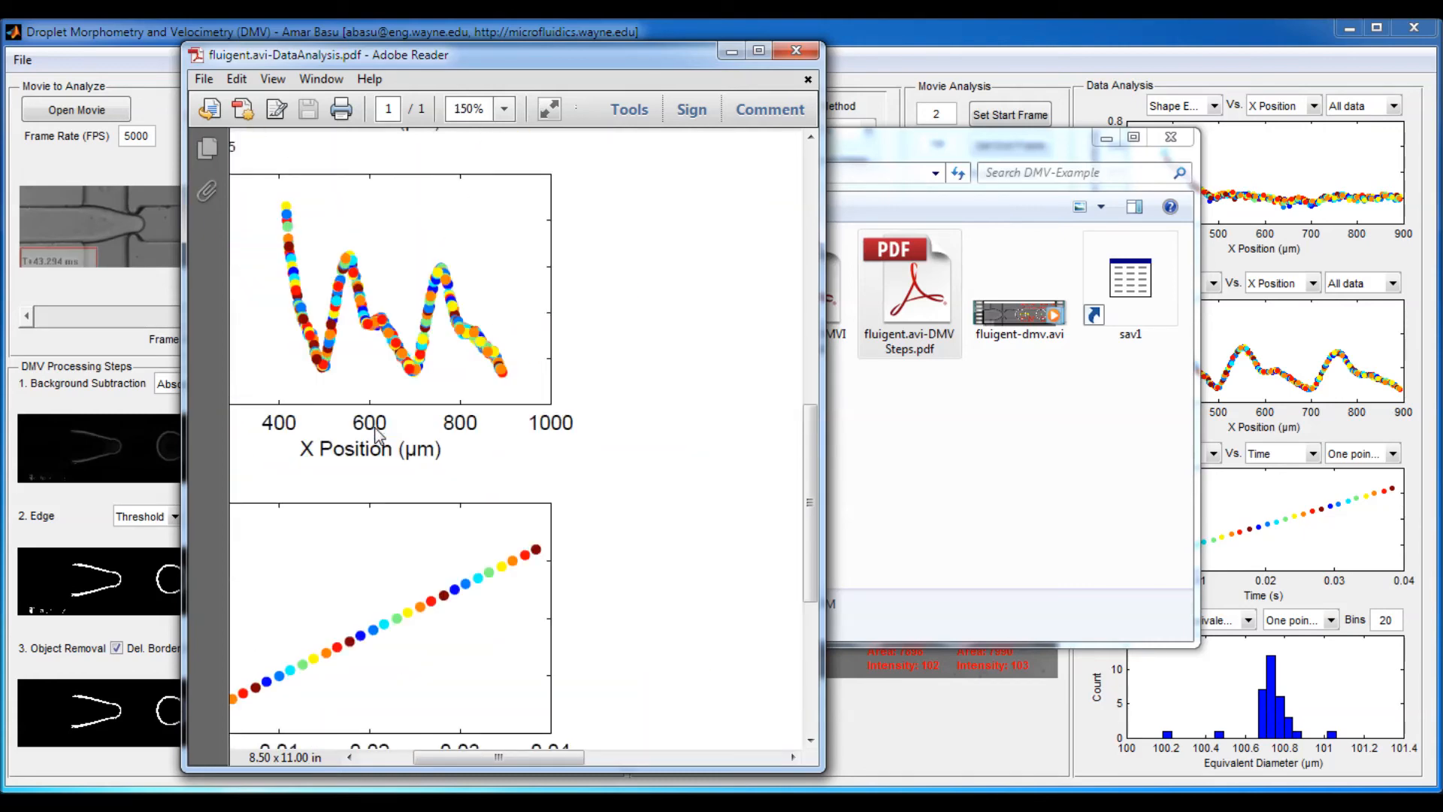
pyautogui.scroll(-3, 380, 436)
pyautogui.scroll(5, 379, 436)
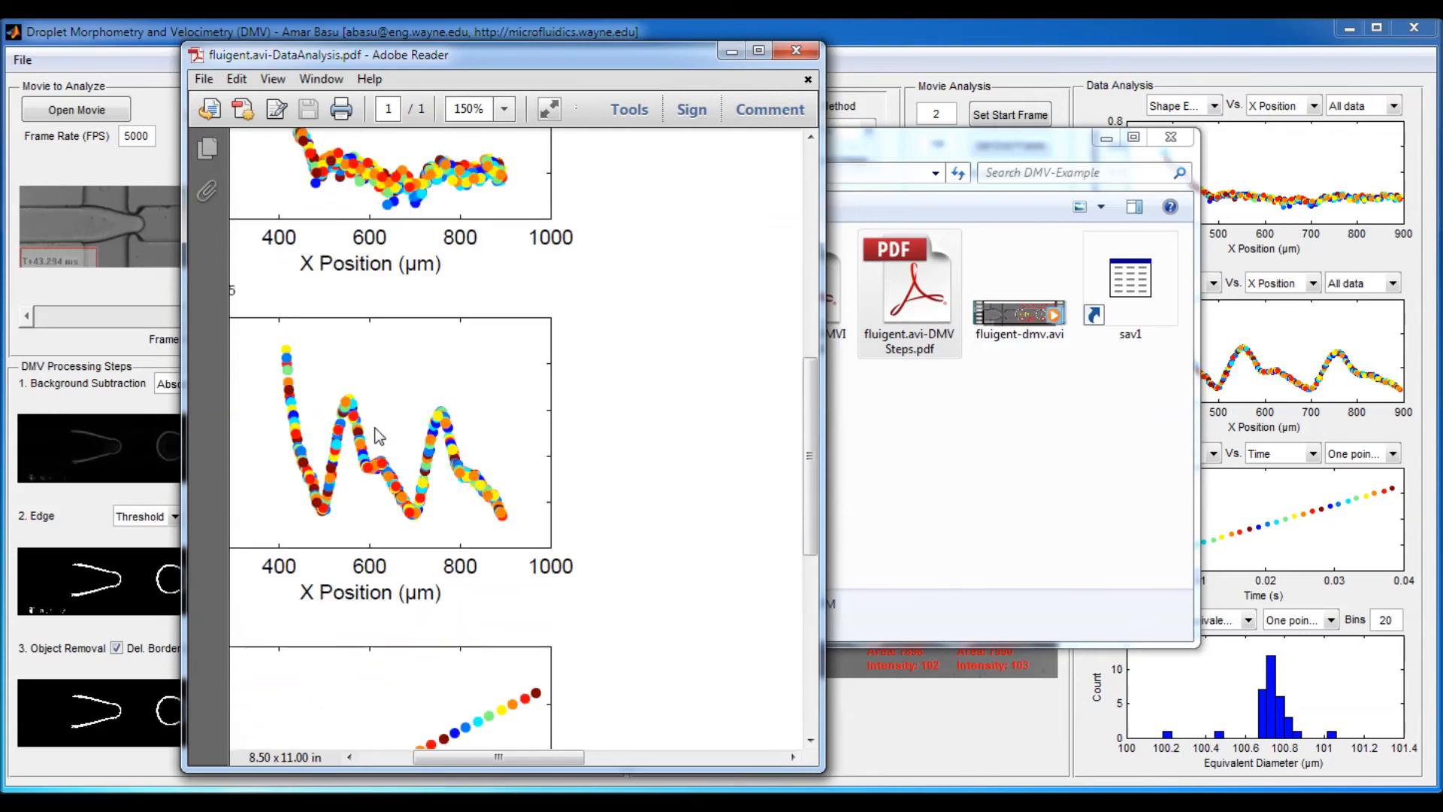
pyautogui.scroll(5, 379, 436)
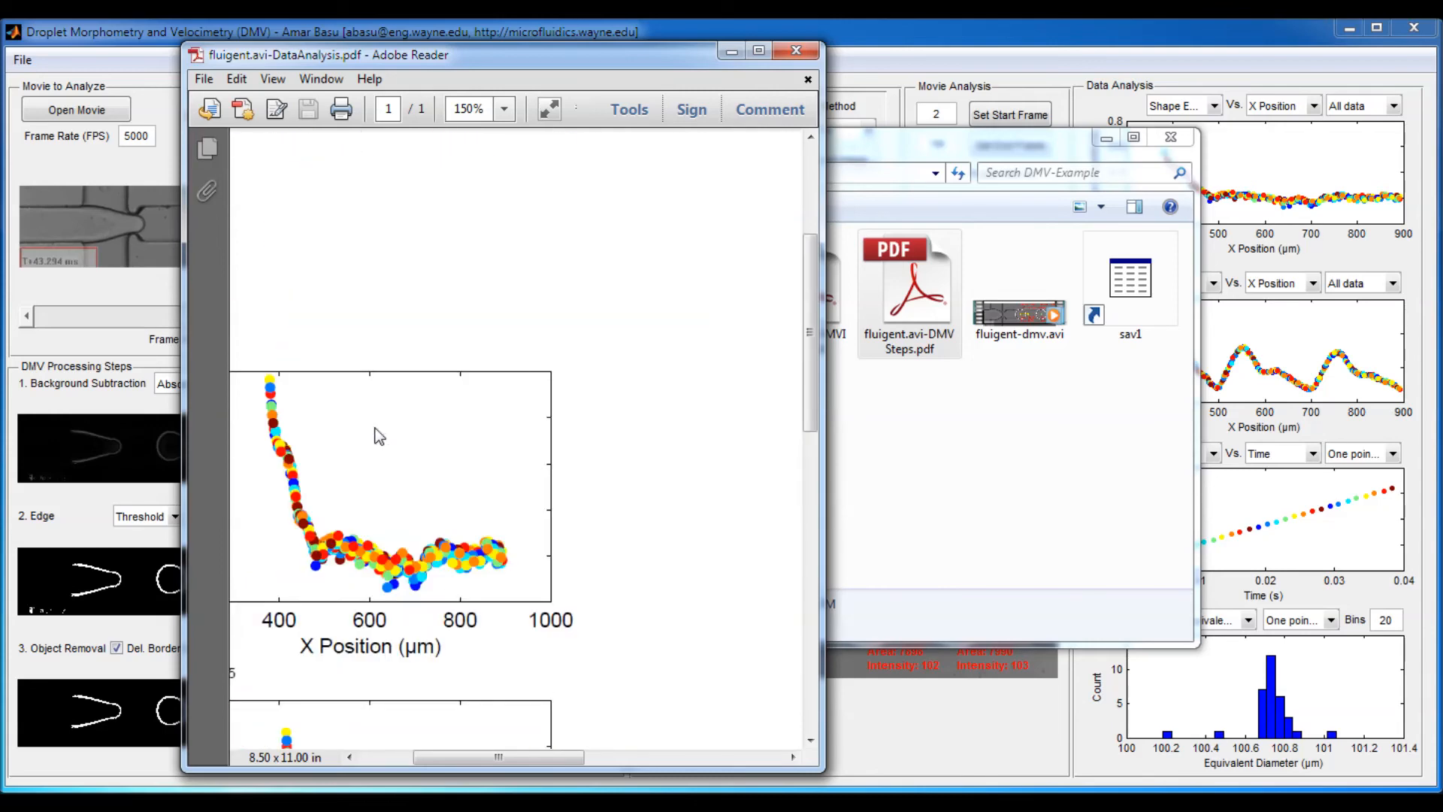
pyautogui.click(808, 60)
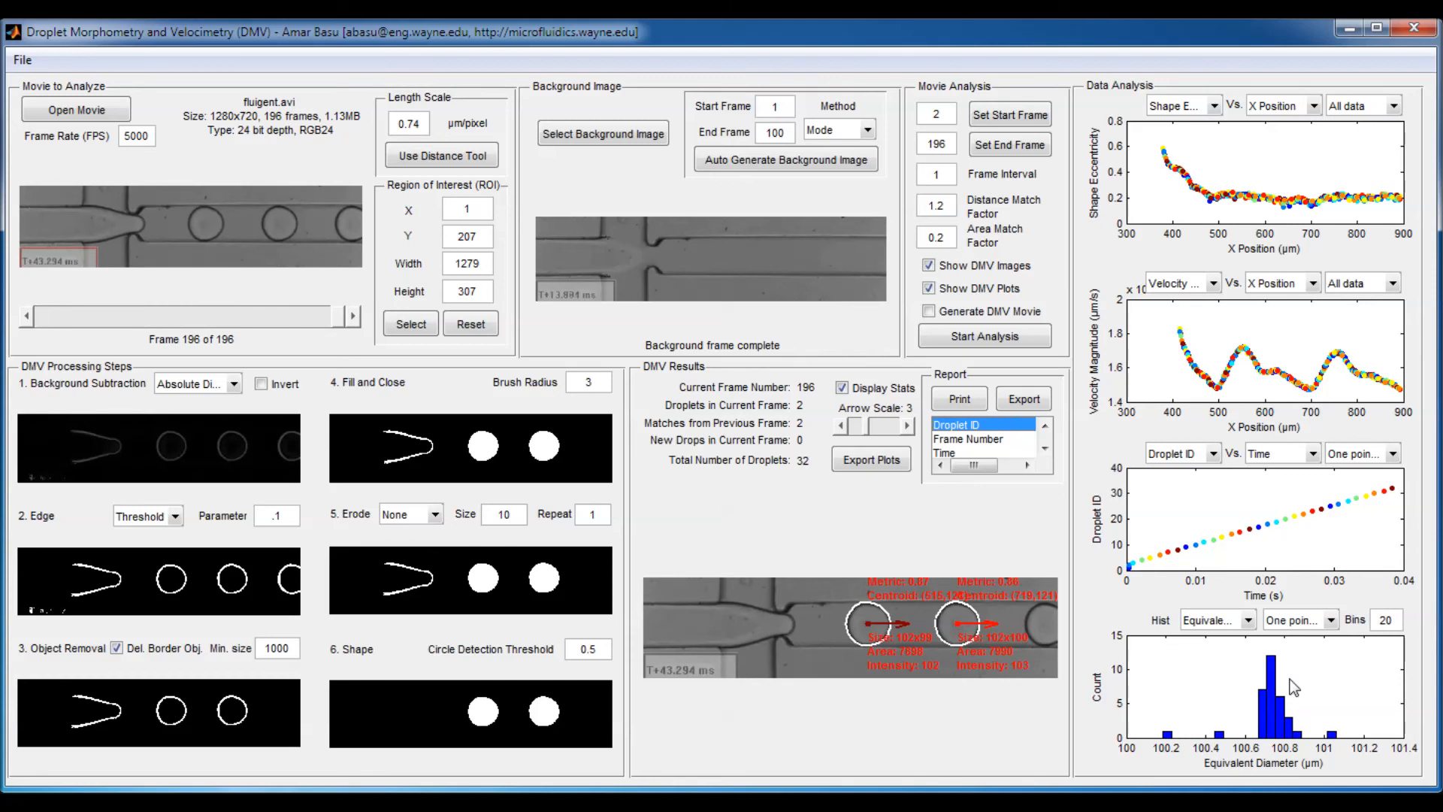
# - Select Time as a parameter for the droplet report
pyautogui.click(1047, 451)
pyautogui.click(1047, 450)
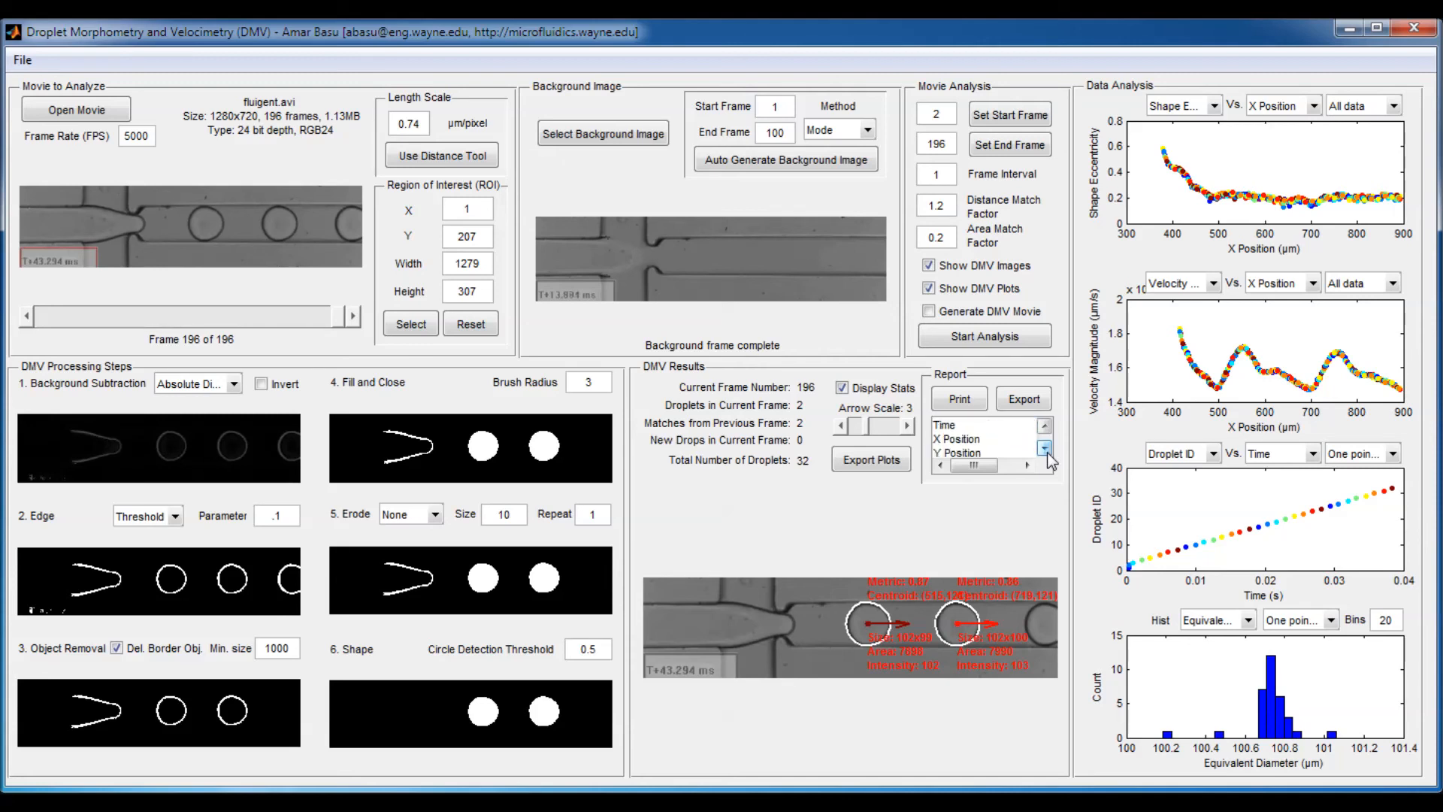
pyautogui.click(1045, 427)
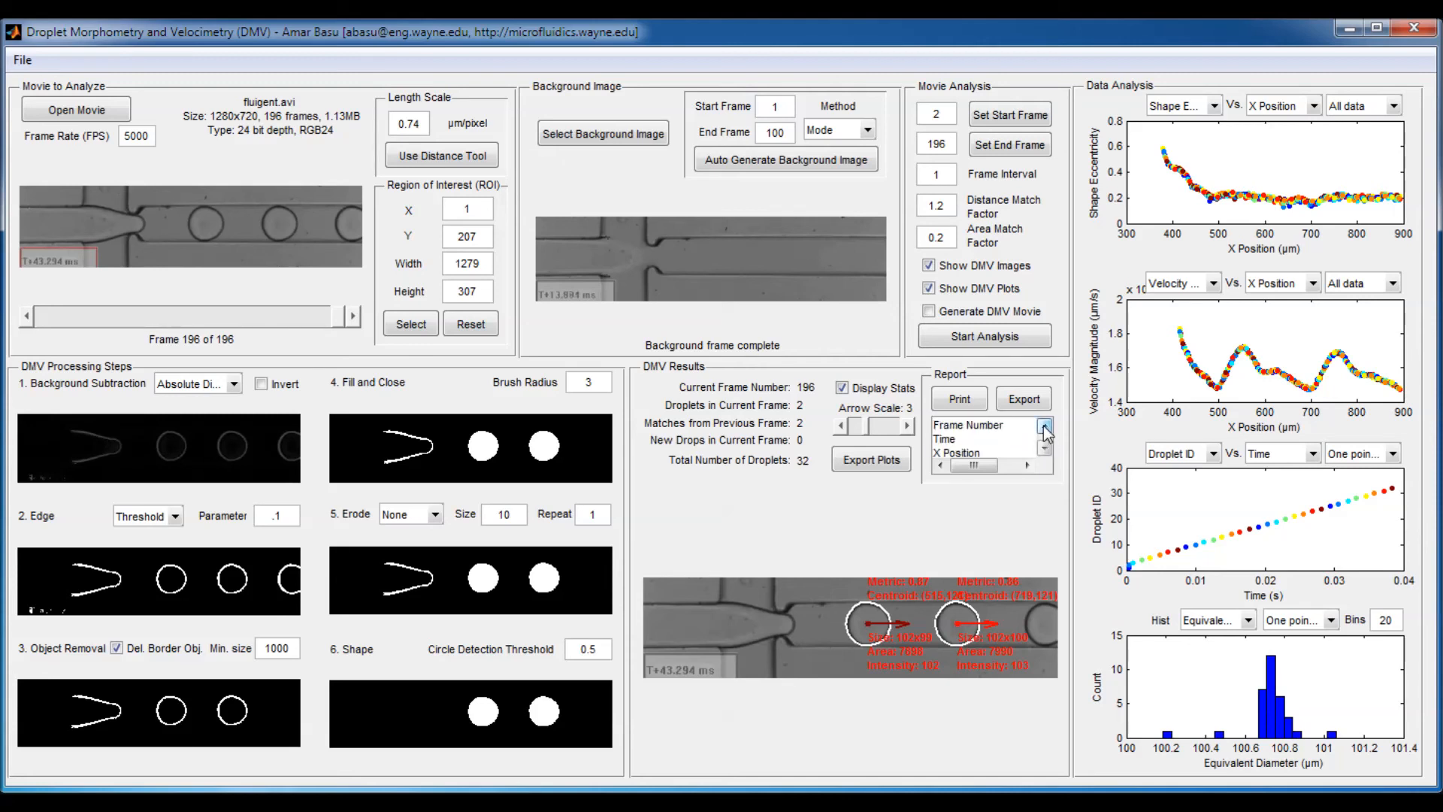
pyautogui.click(1045, 427)
pyautogui.click(1045, 449)
pyautogui.click(1026, 438)
pyautogui.click(1043, 428)
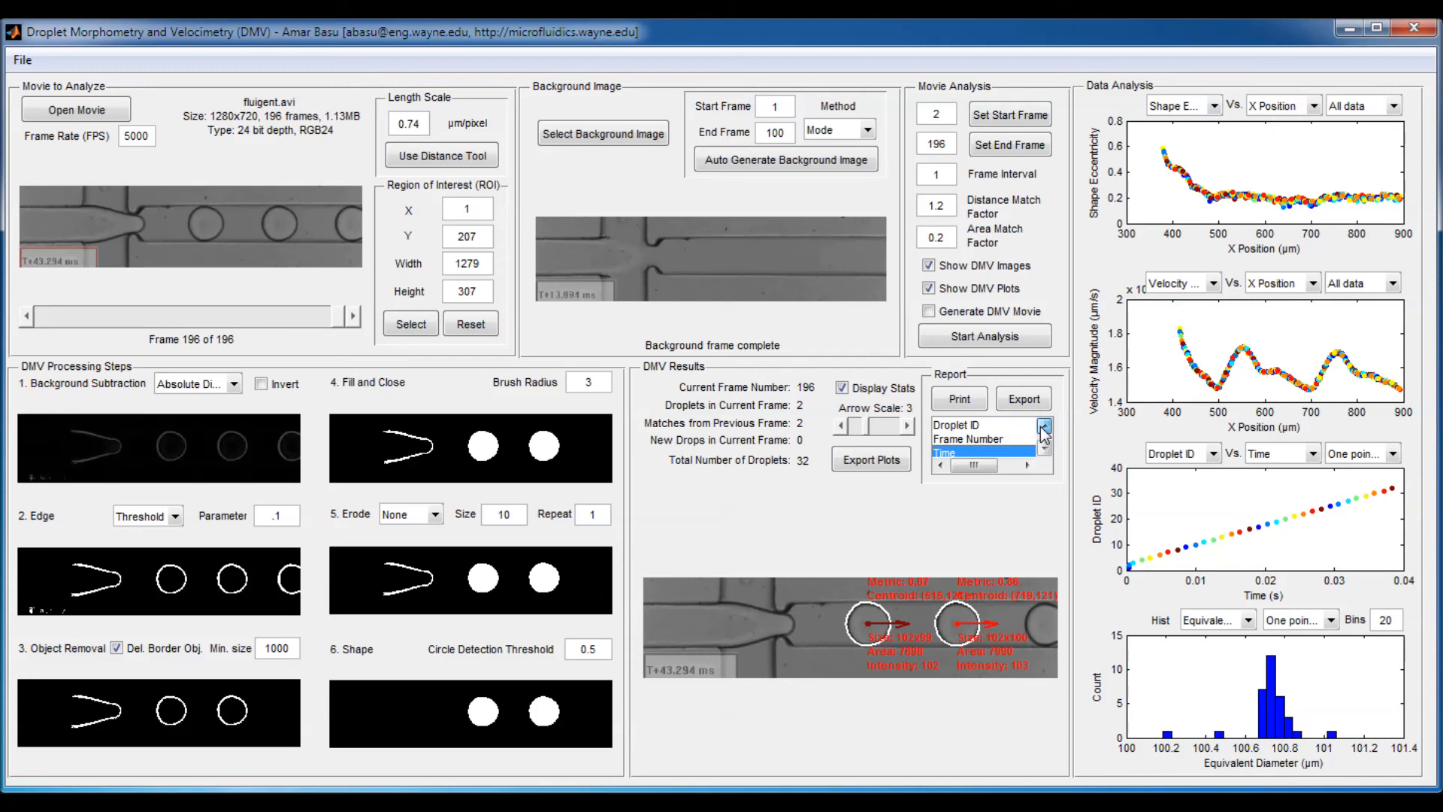
# - Add Velocity Magnitude to the selected report parameters
pyautogui.click(1043, 449)
pyautogui.click(1045, 449)
pyautogui.click(1045, 449)
pyautogui.click(1044, 449)
pyautogui.click(1045, 449)
pyautogui.click(1045, 450)
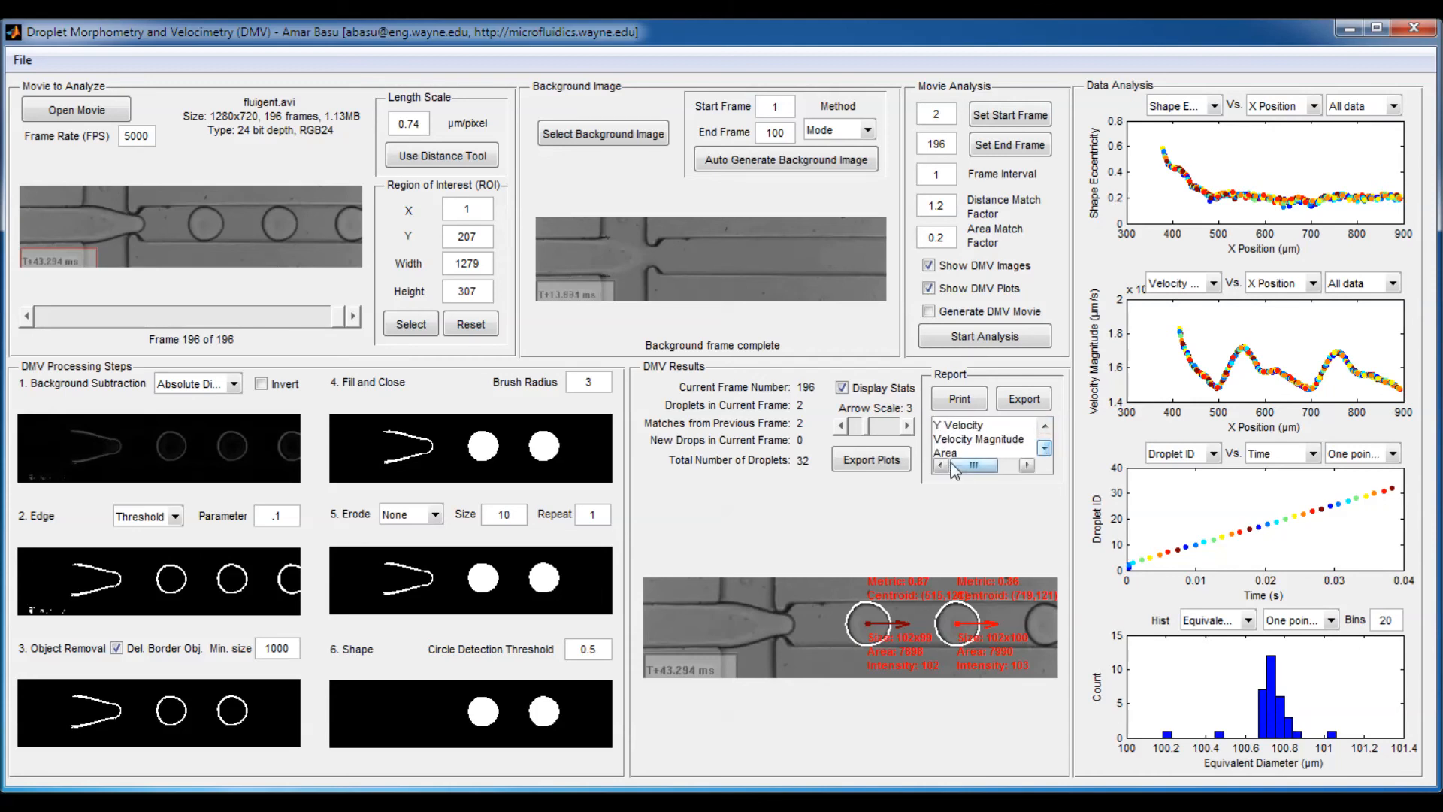
pyautogui.click(998, 439)
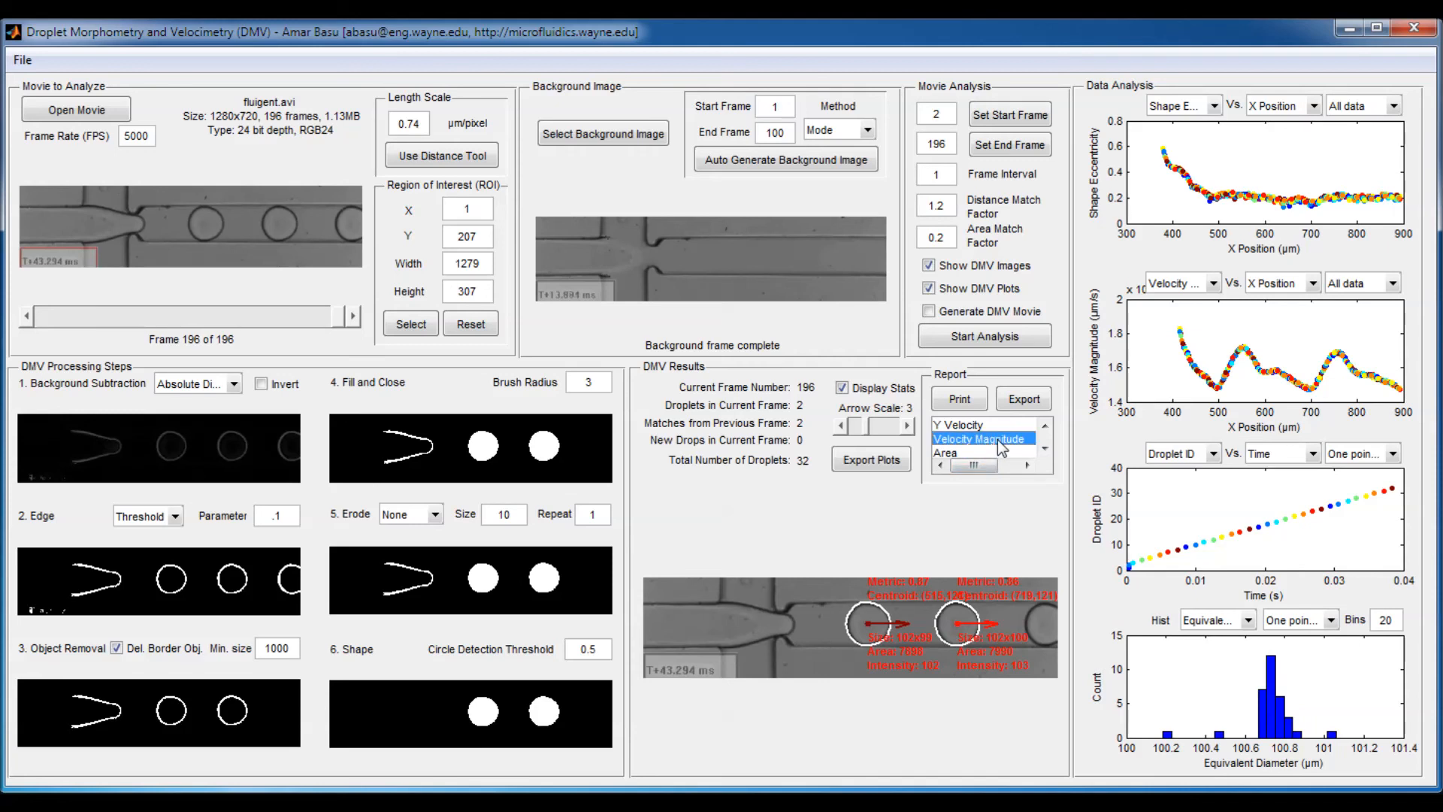
# - Add Equivalent Diameter to the selected report parameters
pyautogui.click(1044, 447)
pyautogui.click(1044, 448)
pyautogui.click(1044, 448)
pyautogui.click(1044, 448)
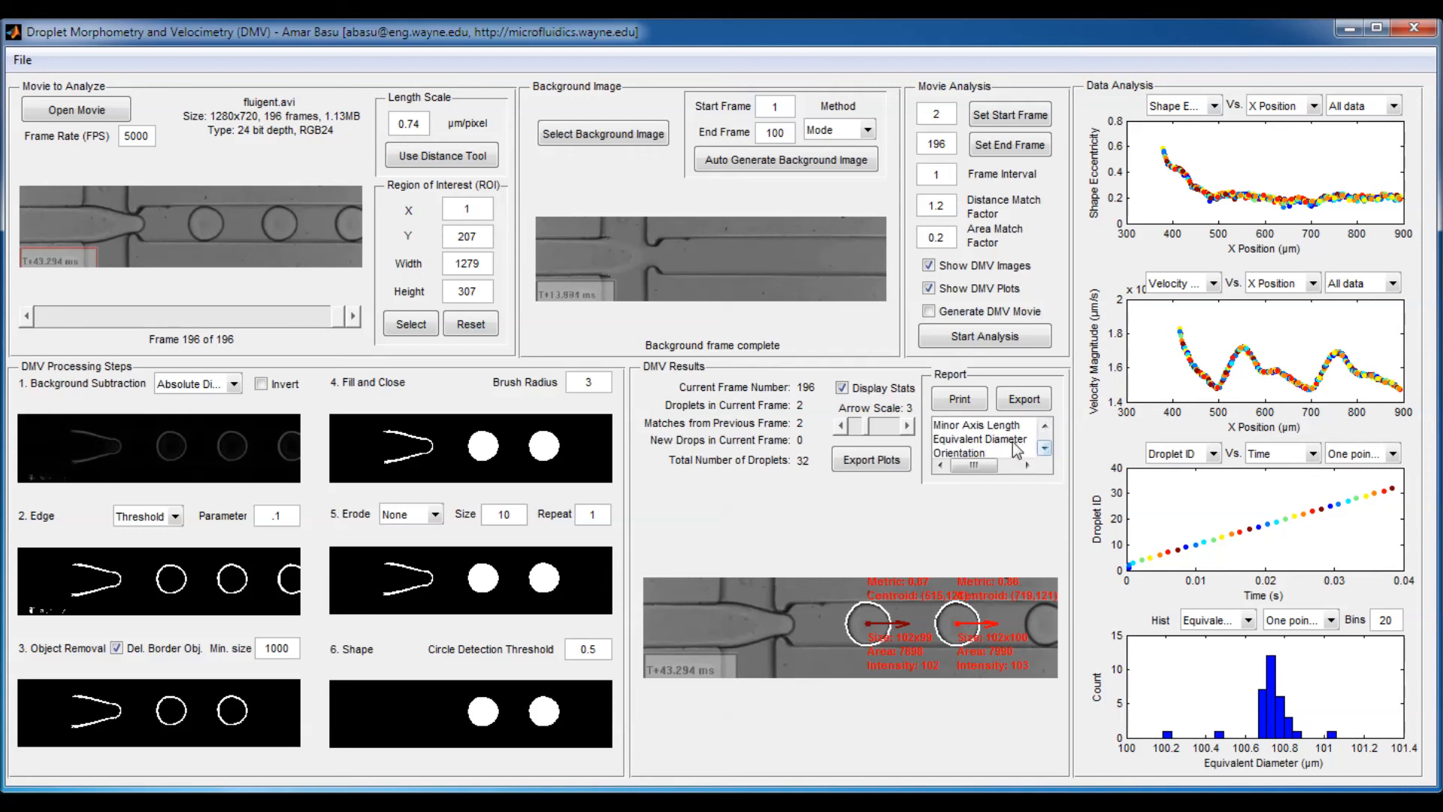
pyautogui.click(1016, 440)
# - Look through the remaining report parameters, including the pixel intensity and nearest-distance entries, and return to the start of the list
pyautogui.click(1044, 448)
pyautogui.click(1044, 448)
pyautogui.click(1044, 449)
pyautogui.click(1044, 448)
pyautogui.click(1044, 448)
pyautogui.click(1044, 449)
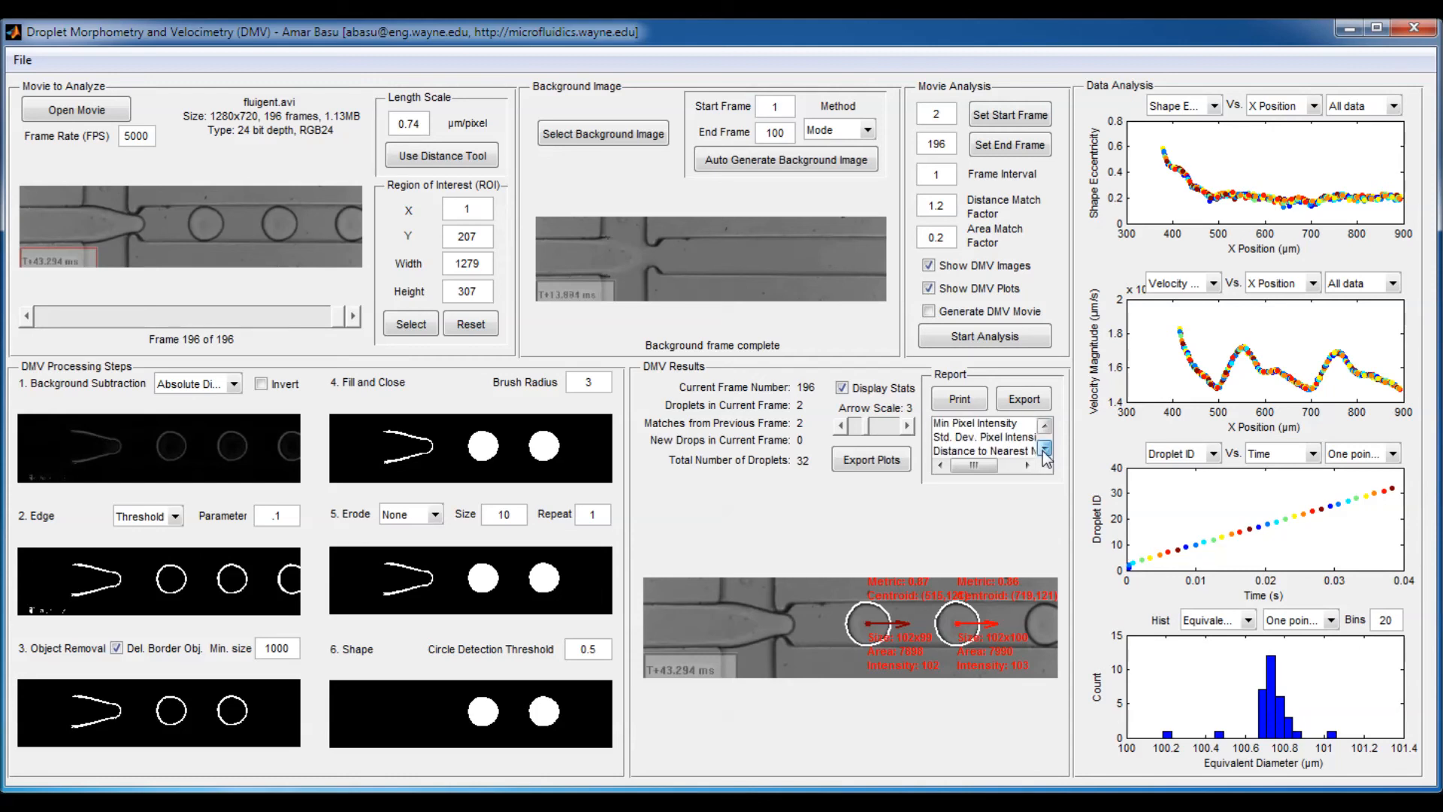
pyautogui.click(1044, 426)
pyautogui.click(1044, 427)
pyautogui.click(1043, 426)
pyautogui.click(1044, 427)
pyautogui.click(1044, 427)
pyautogui.click(1044, 427)
pyautogui.click(1043, 427)
pyautogui.click(1044, 426)
pyautogui.click(1044, 427)
pyautogui.click(1044, 427)
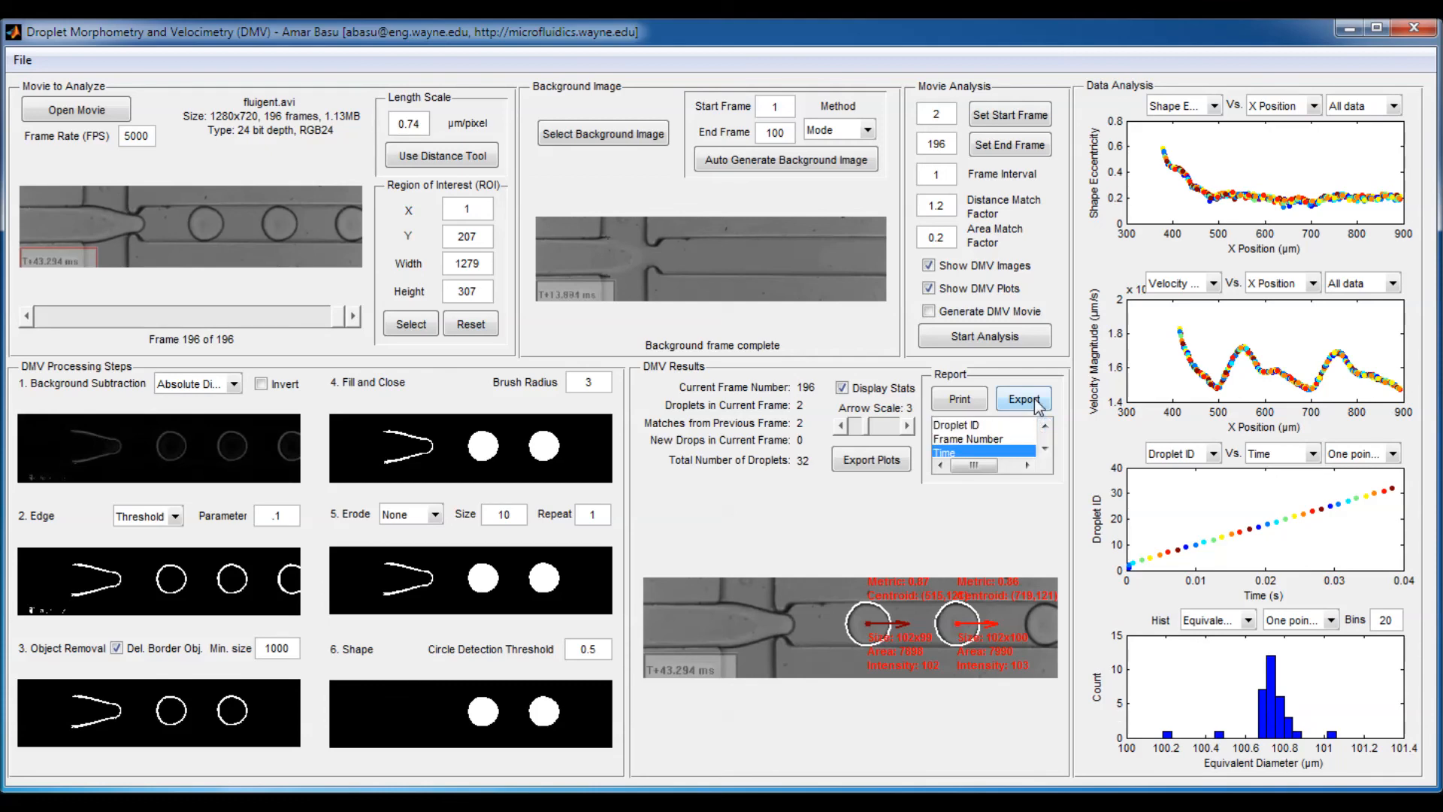
# - Export the droplet report as data.txt in the DMV-Example folder
pyautogui.click(1037, 405)
pyautogui.doubleClick(444, 246)
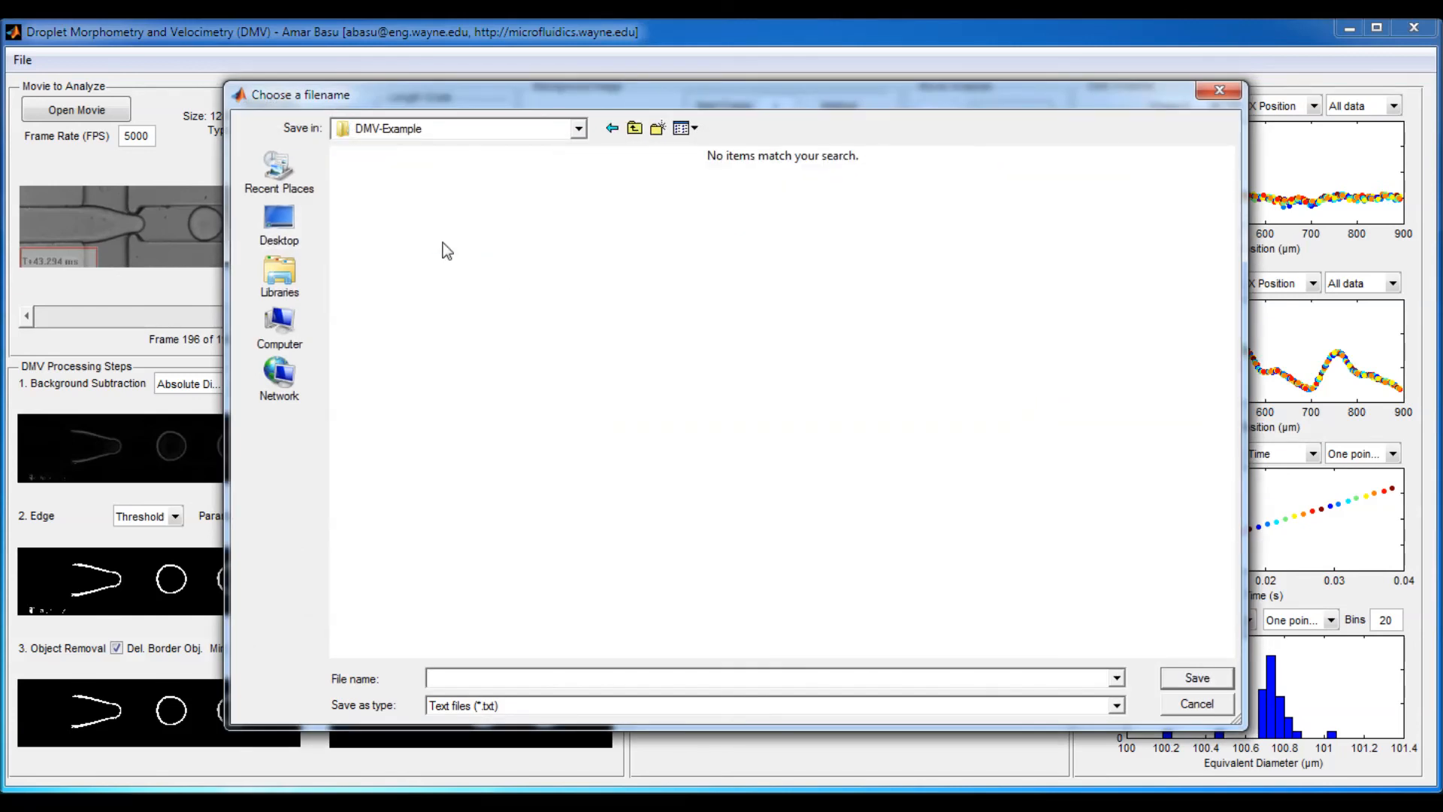
pyautogui.click(455, 681)
pyautogui.write('data.txt')
pyautogui.click(1194, 678)
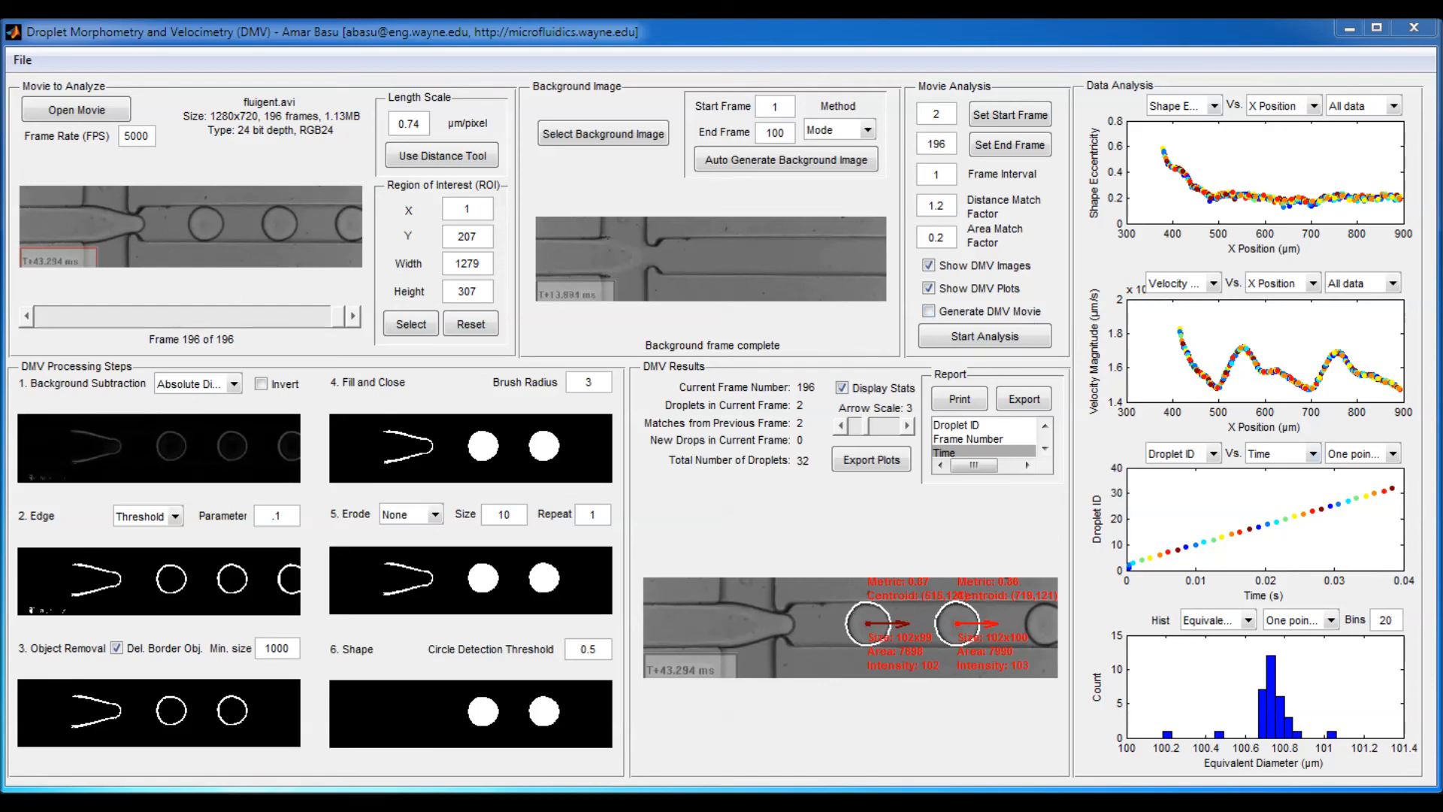
# - Switch to the DMV-Example folder and open data.txt in Microsoft Excel
pyautogui.hotkey('alt', 'Tab')
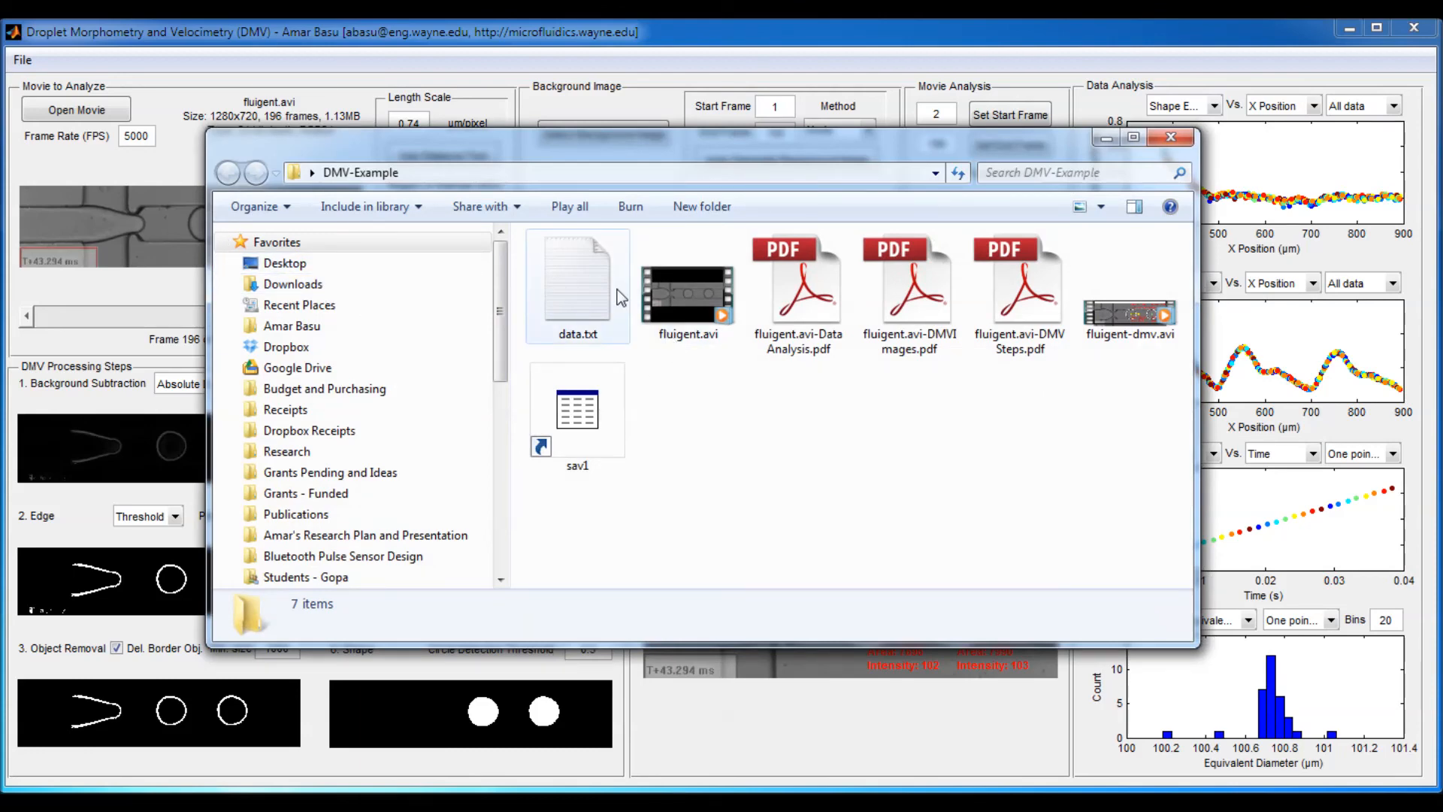
pyautogui.rightClick(584, 273)
pyautogui.moveTo(755, 407)
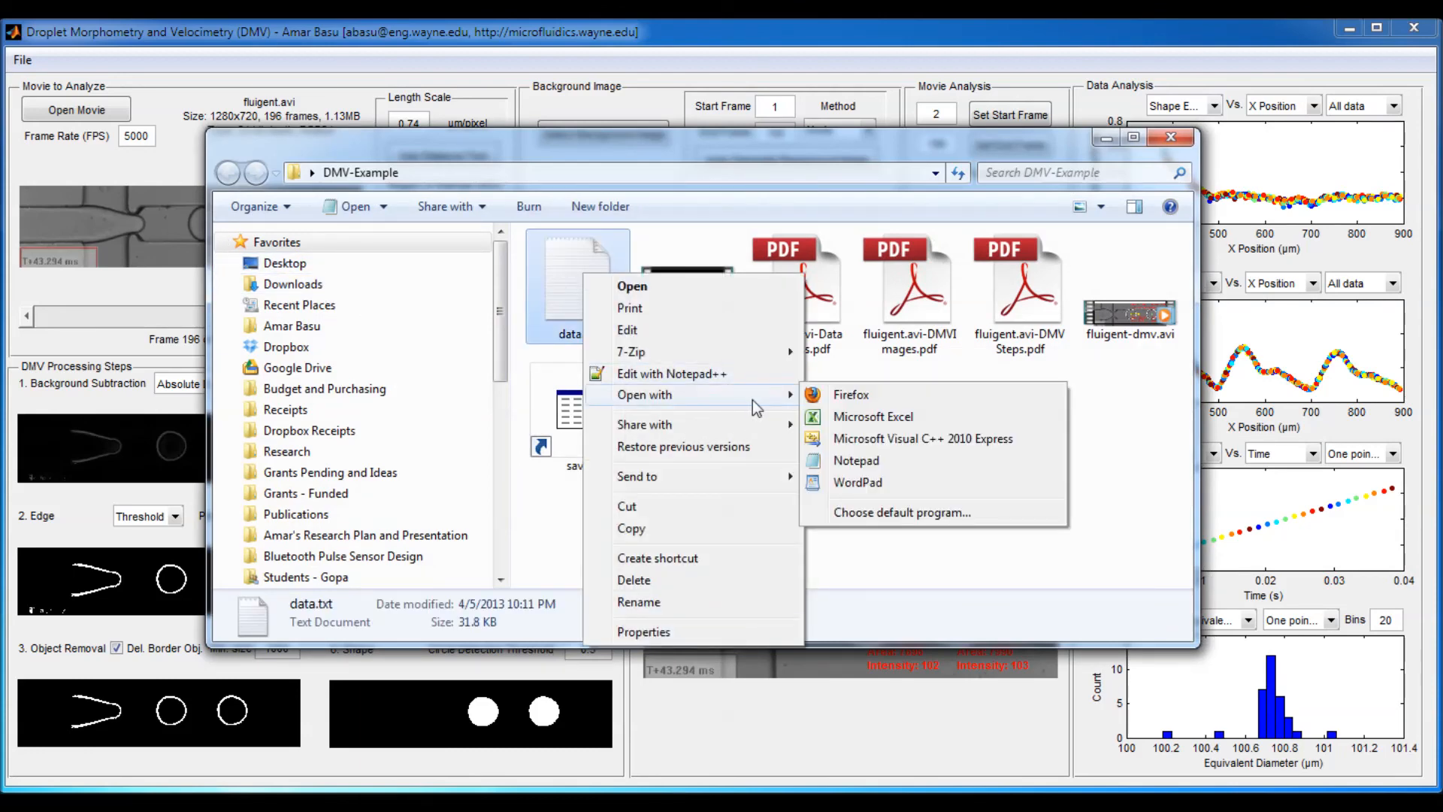
pyautogui.click(900, 416)
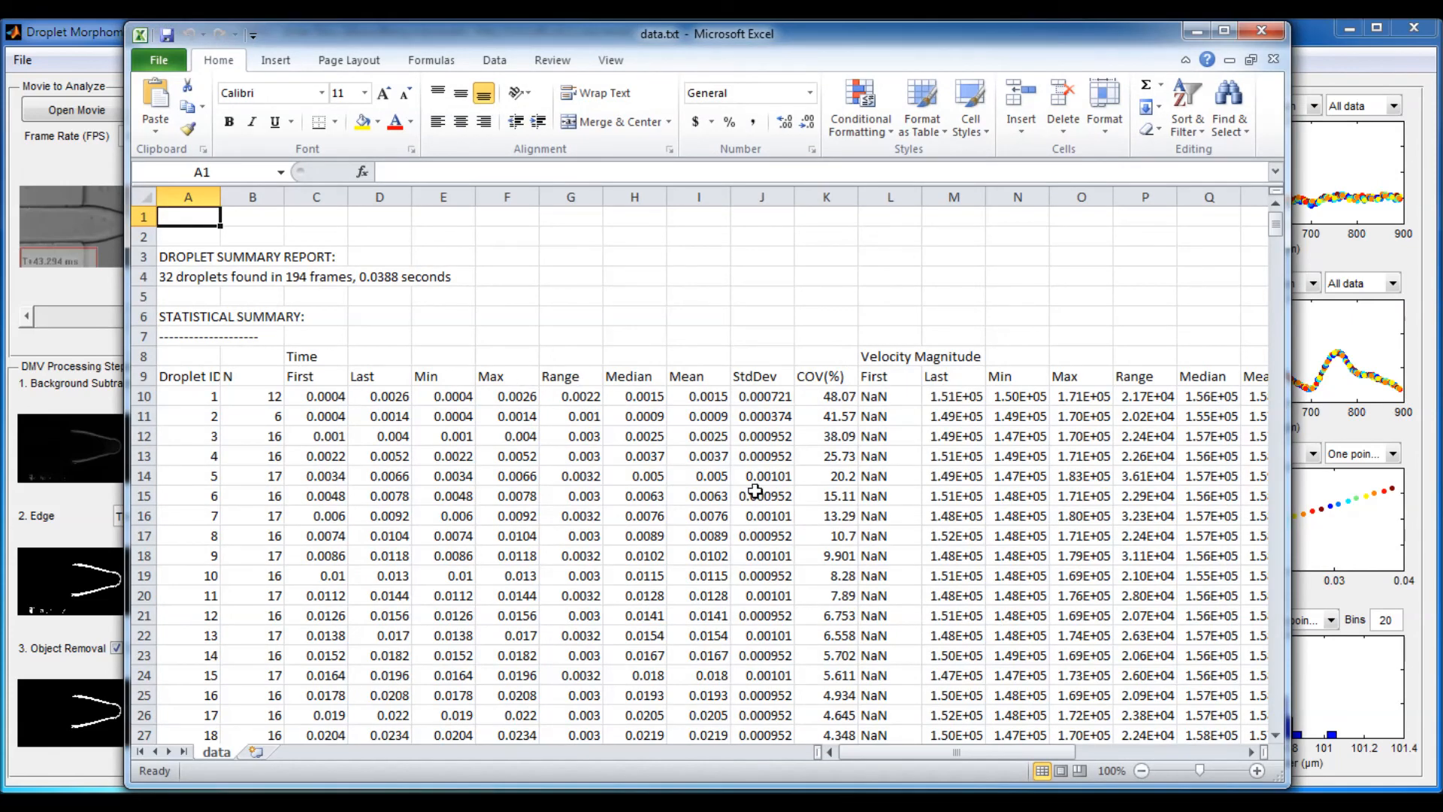
# - Examine the statistical summary per droplet, the entire population row and the details on each droplet in data.txt
pyautogui.scroll(-3, 857, 518)
pyautogui.scroll(-1, 857, 517)
pyautogui.scroll(4, 857, 518)
pyautogui.scroll(-4, 857, 517)
pyautogui.scroll(4, 858, 518)
pyautogui.scroll(-15, 374, 425)
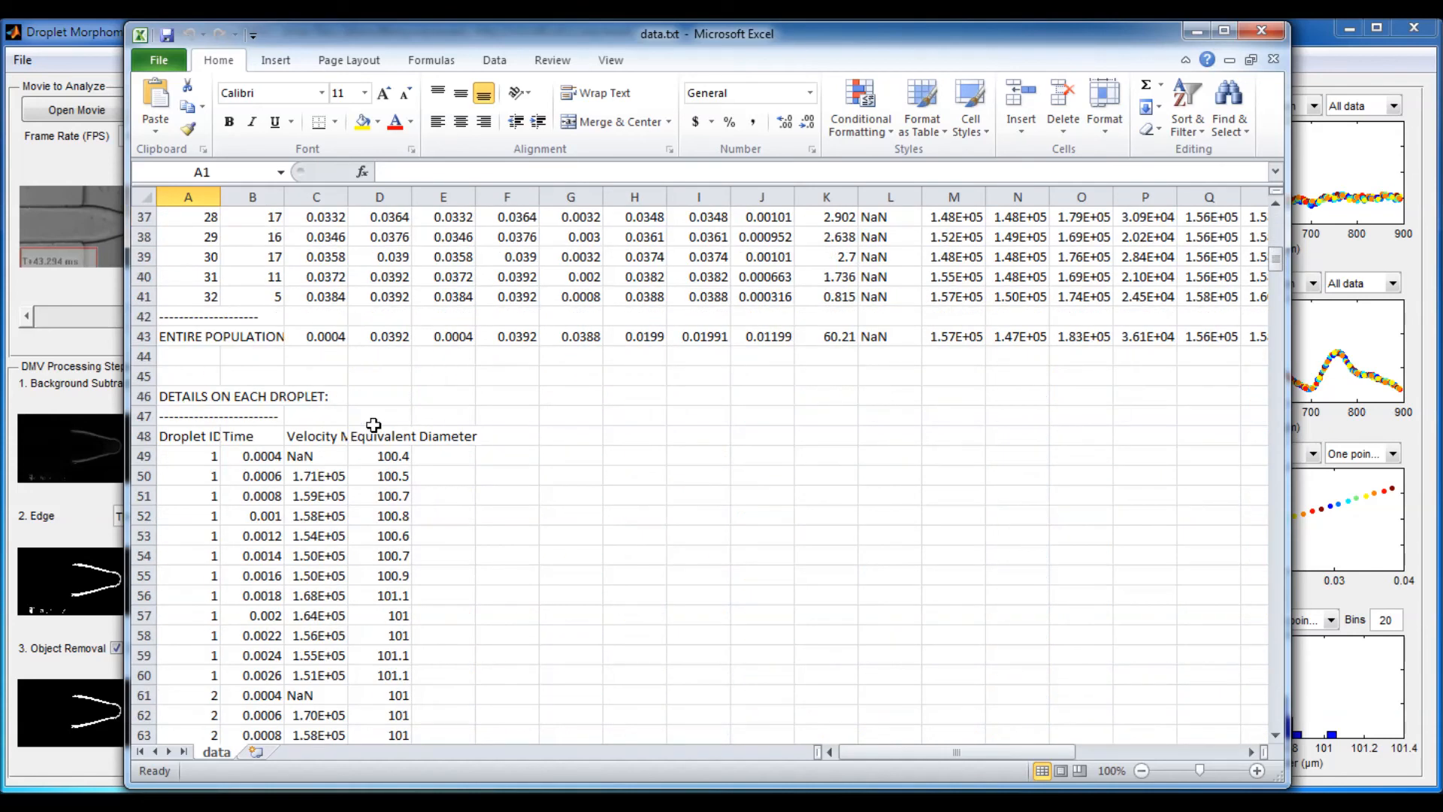
# - Look through the details on each droplet in data.txt and return to the start of the report
pyautogui.scroll(-18, 374, 425)
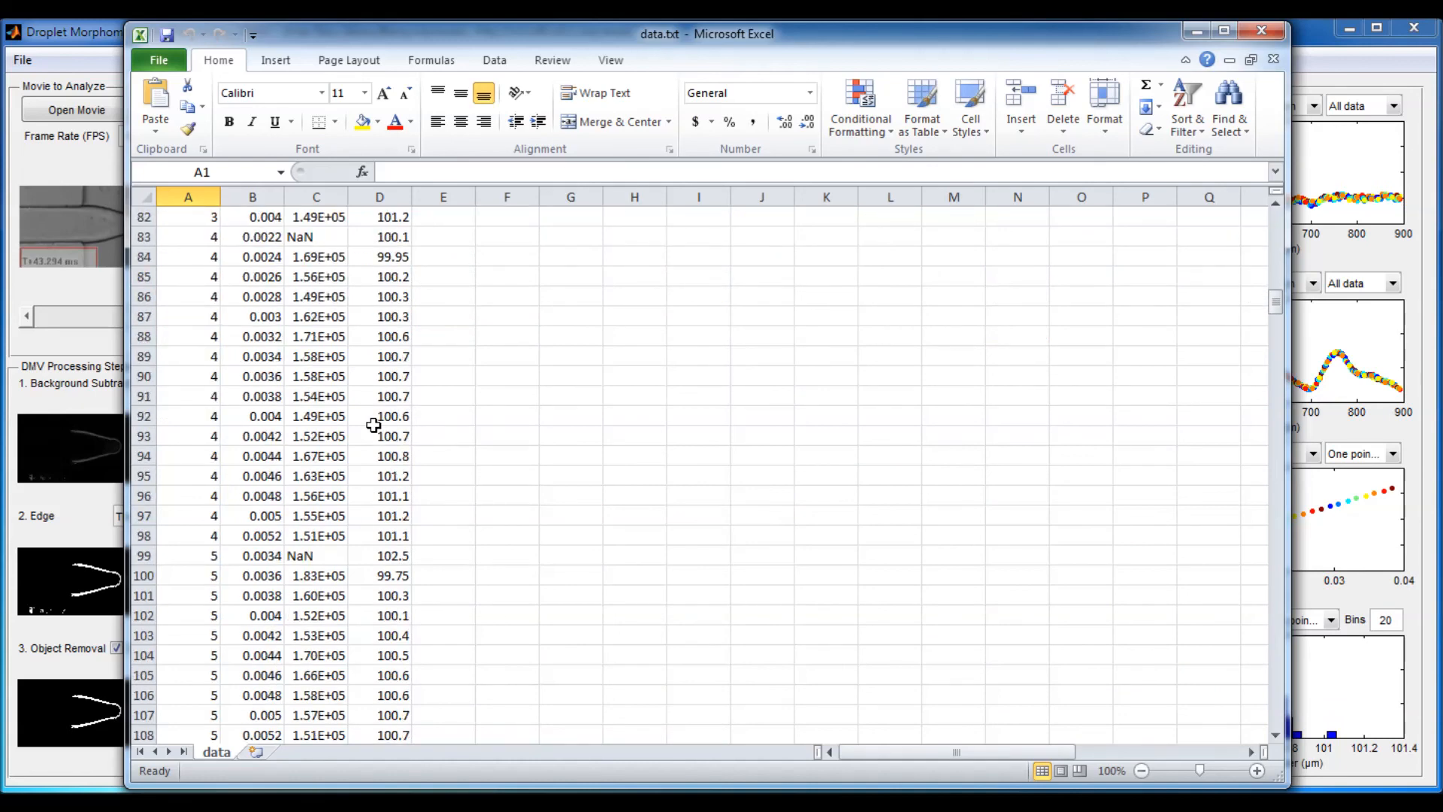
pyautogui.scroll(20, 373, 425)
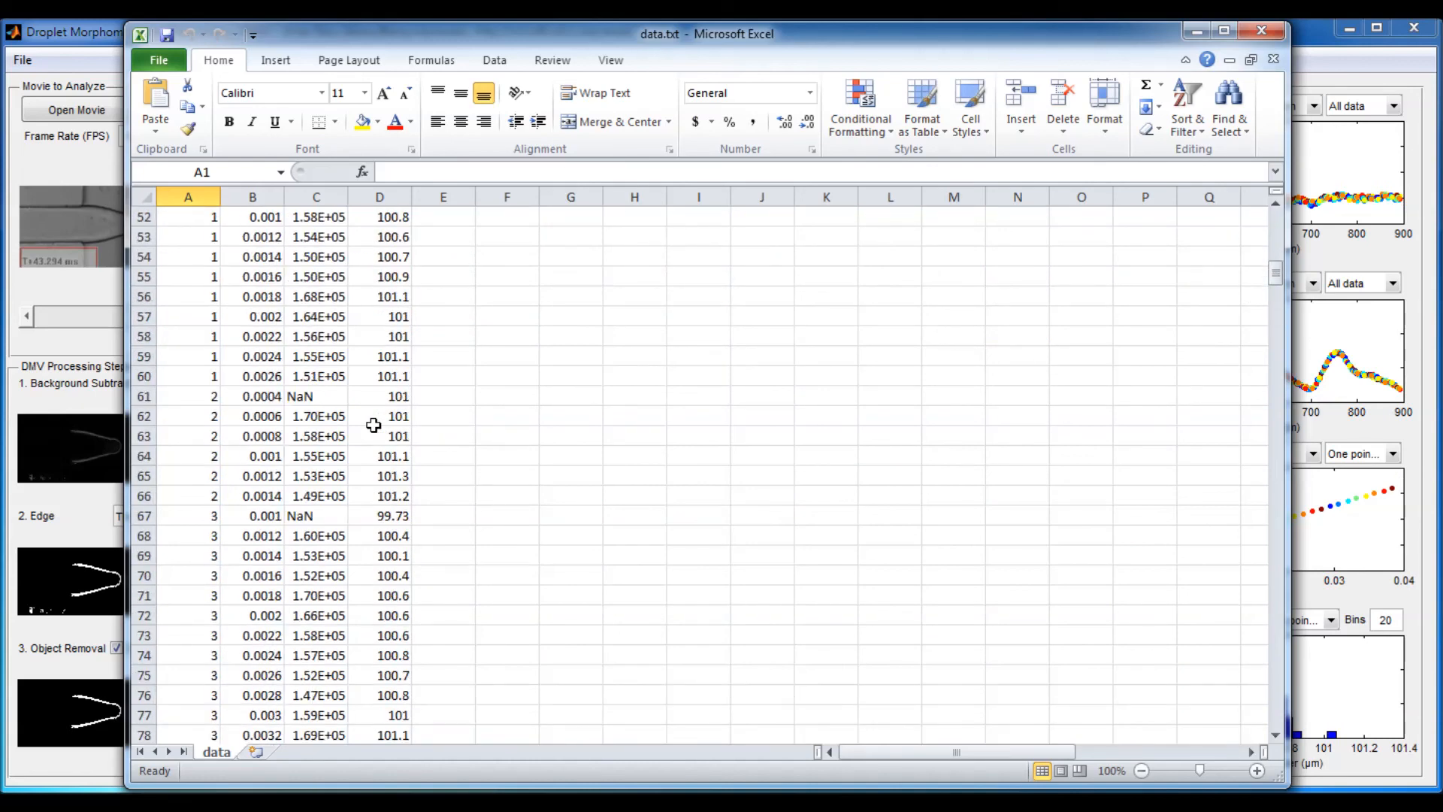
pyautogui.scroll(13, 274, 386)
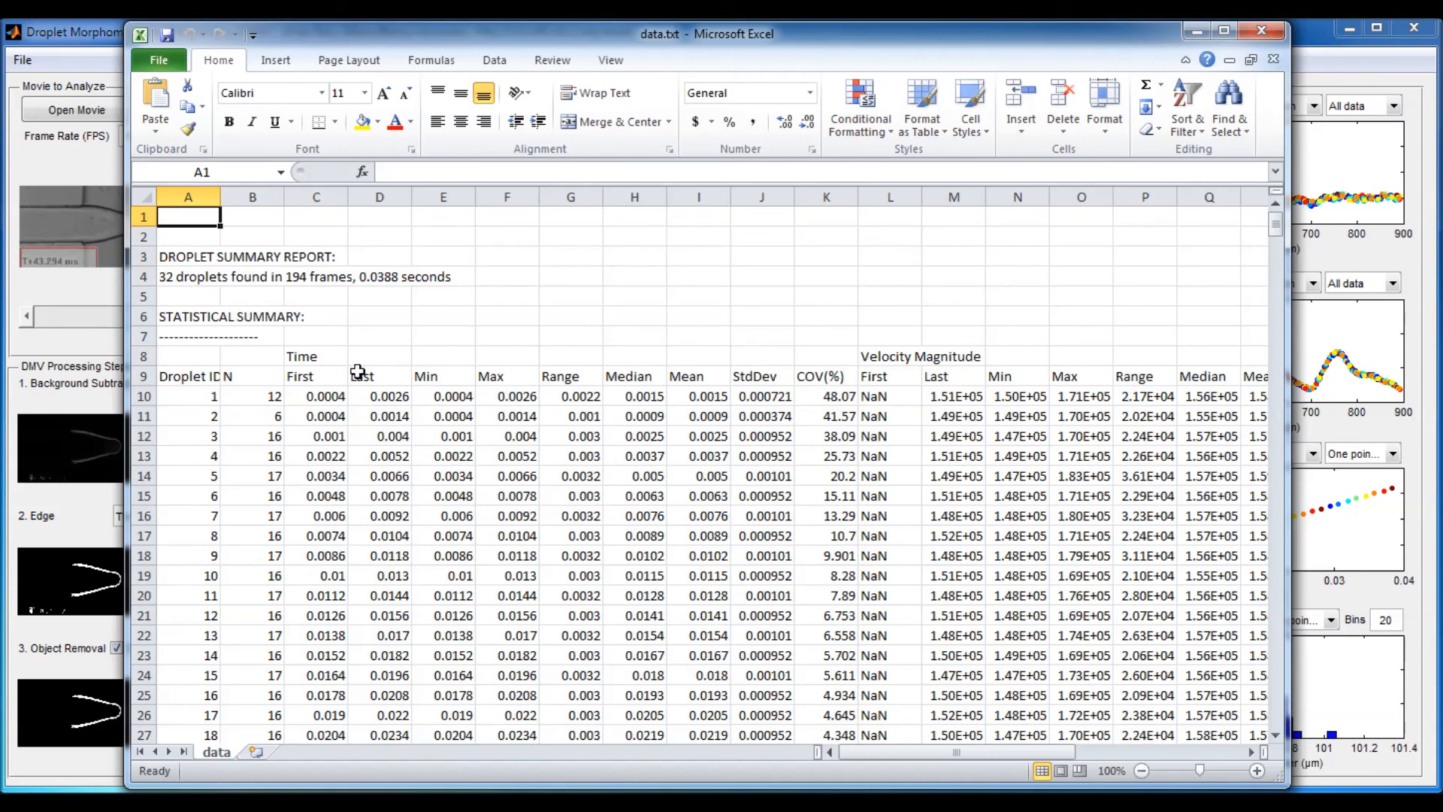
# - Examine the statistical summary's Droplet ID and N columns for droplet 1, ending at its first time value
pyautogui.click(209, 319)
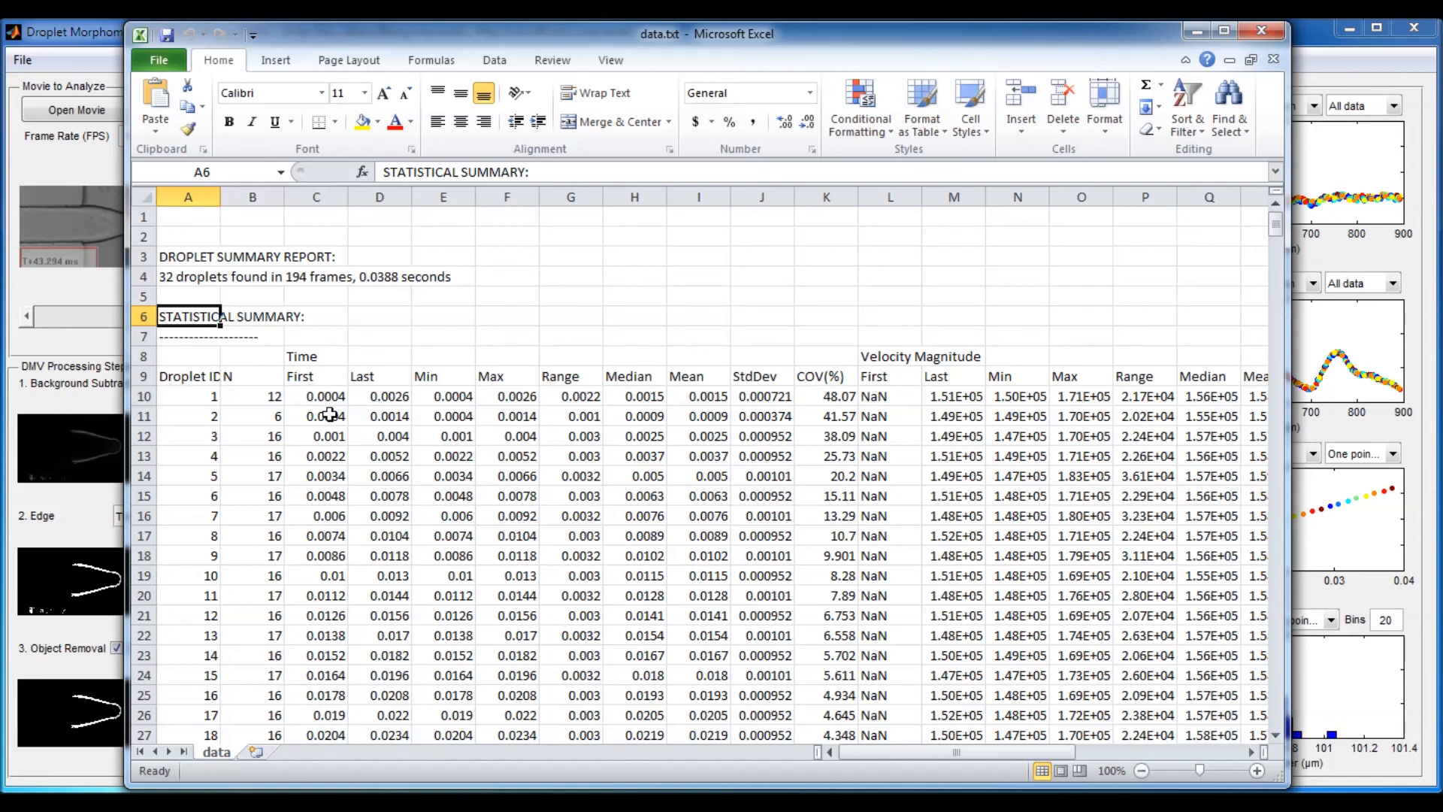
pyautogui.press('Down')
pyautogui.press('Down')
pyautogui.press('Down')
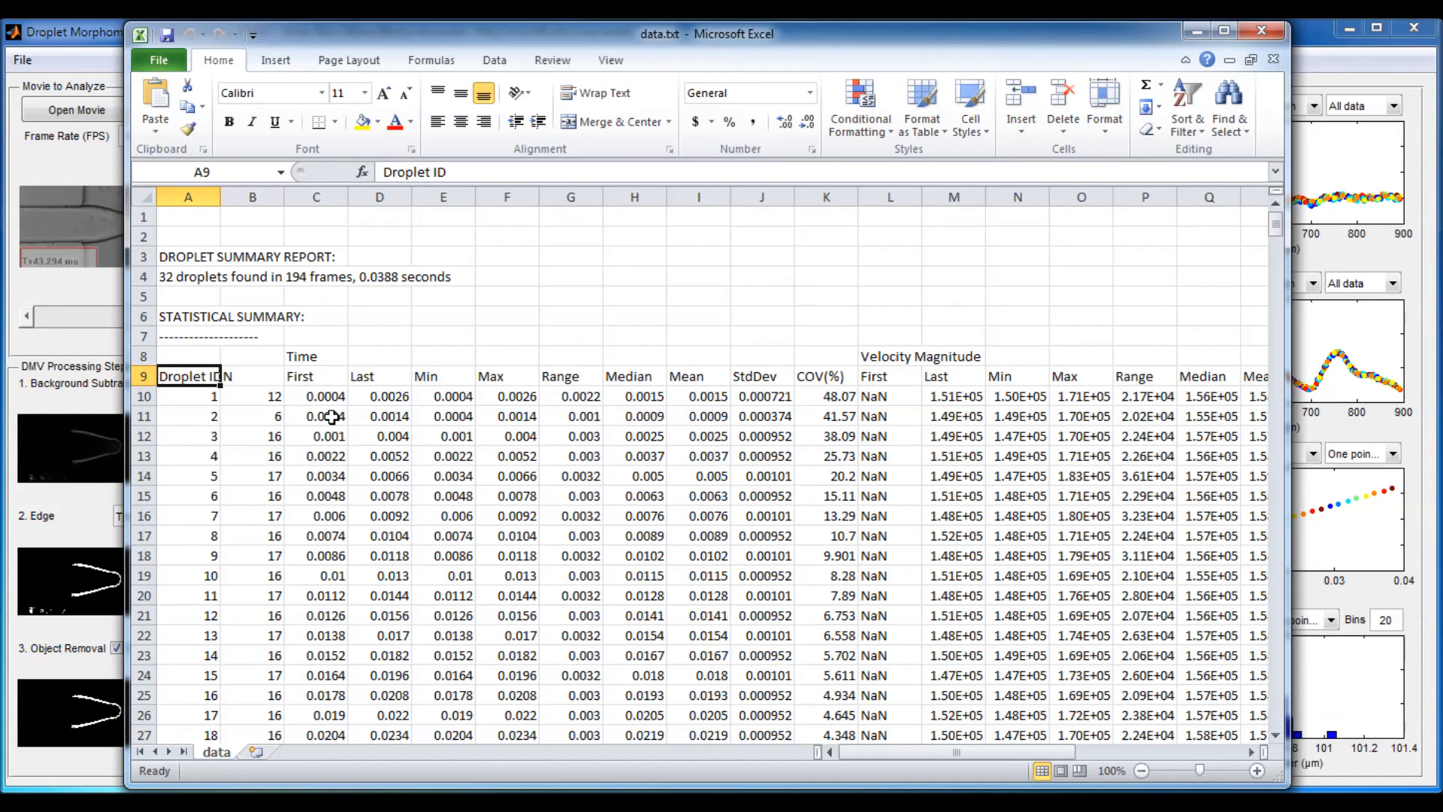
pyautogui.press('Down')
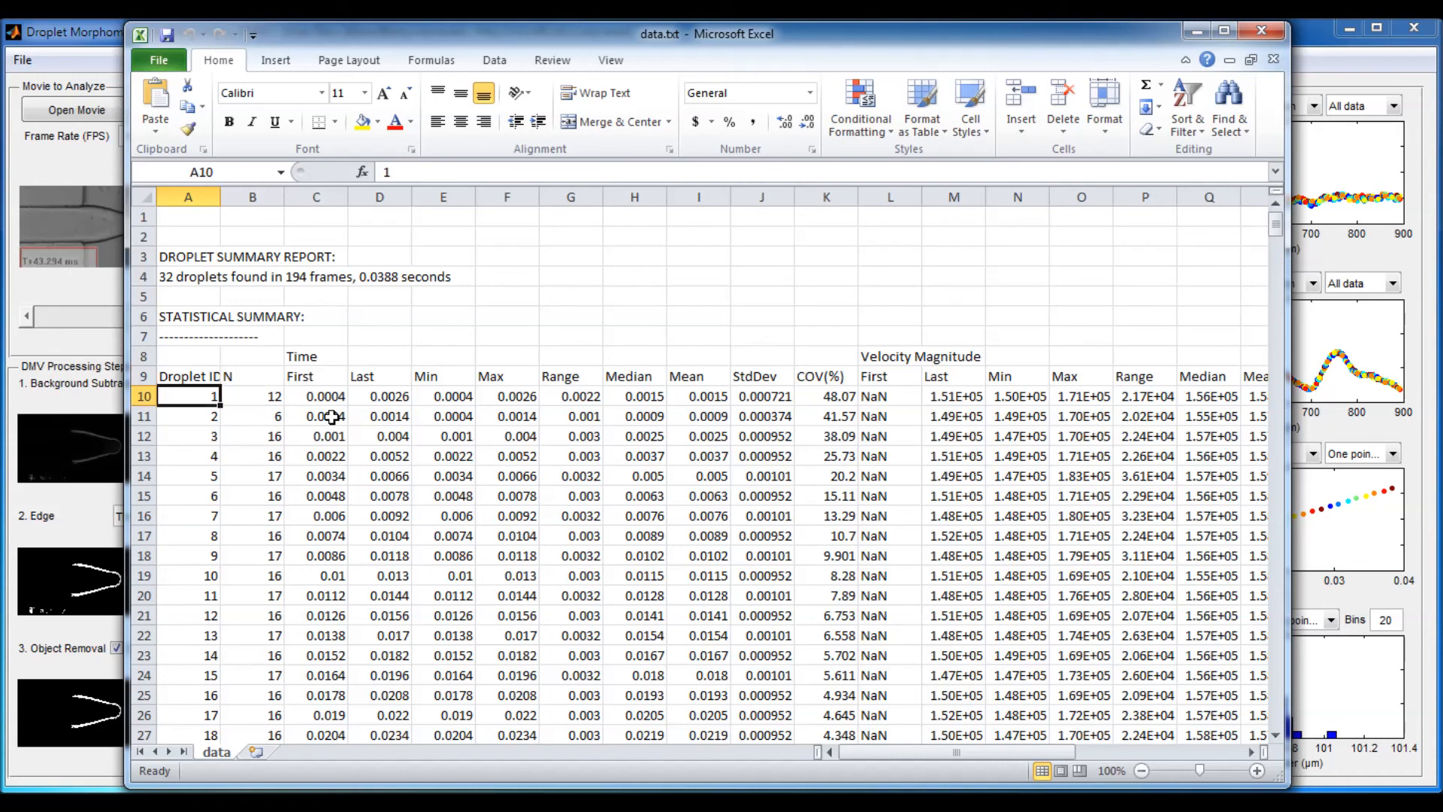
pyautogui.press('Right')
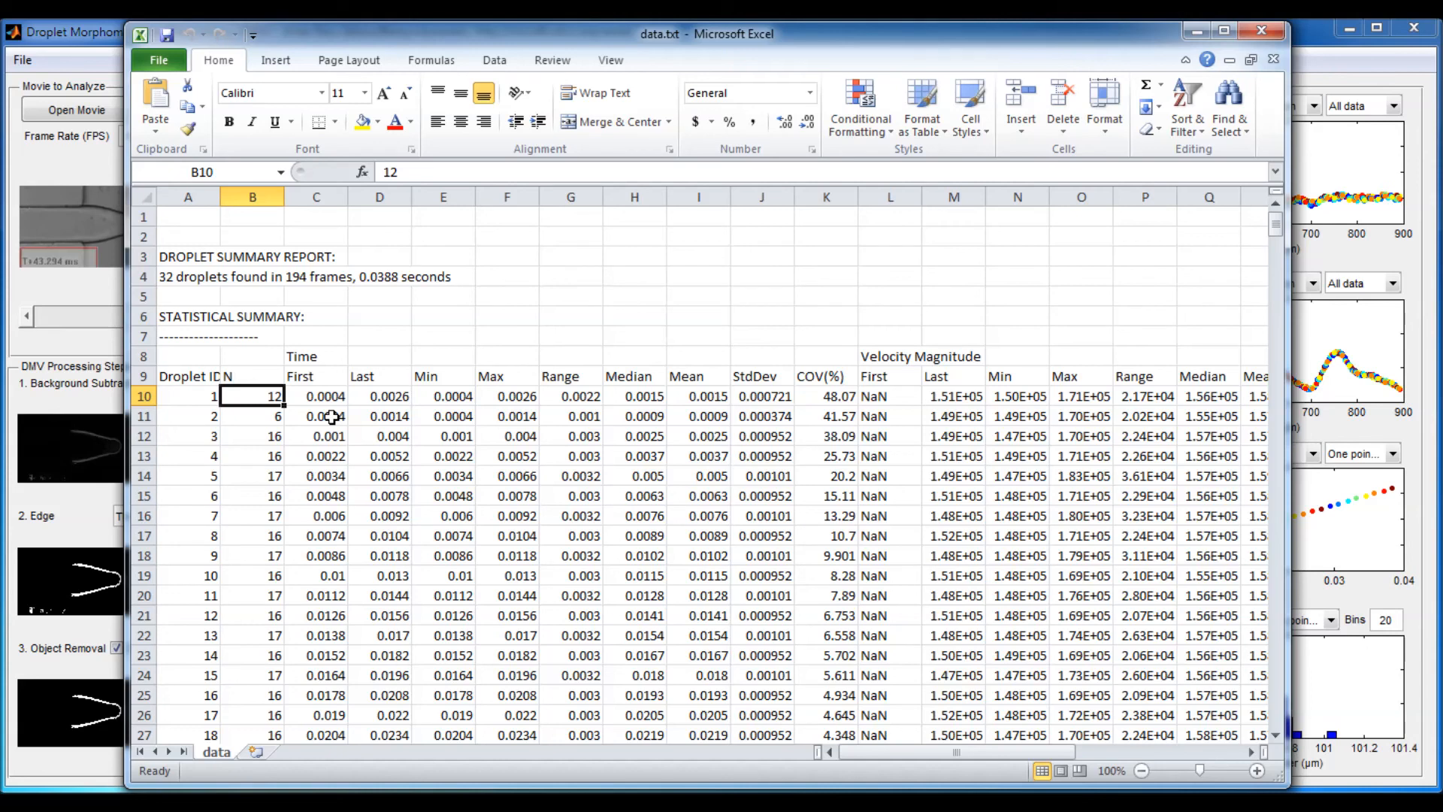
pyautogui.press('Up')
pyautogui.press('Down')
pyautogui.press('Left')
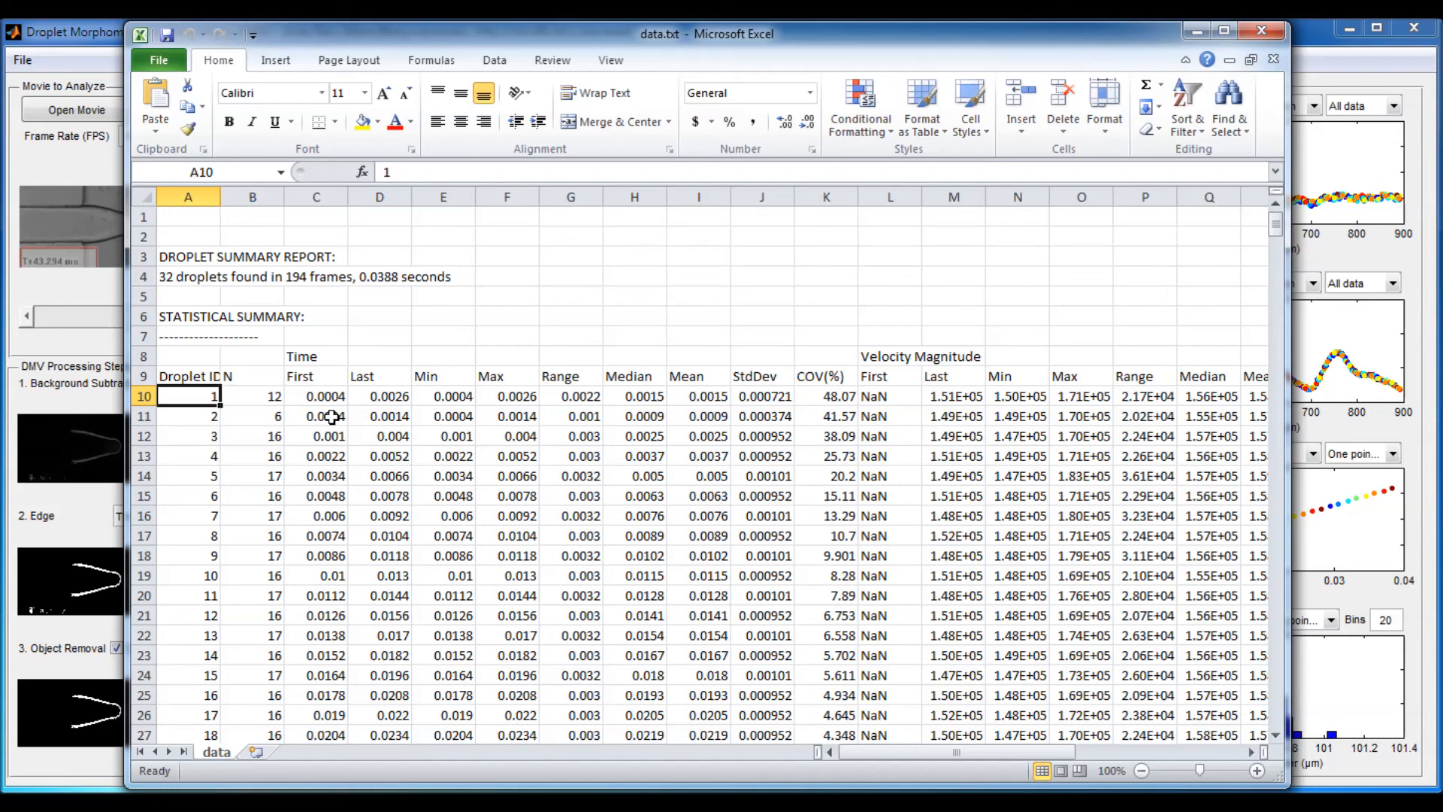
pyautogui.press('Right')
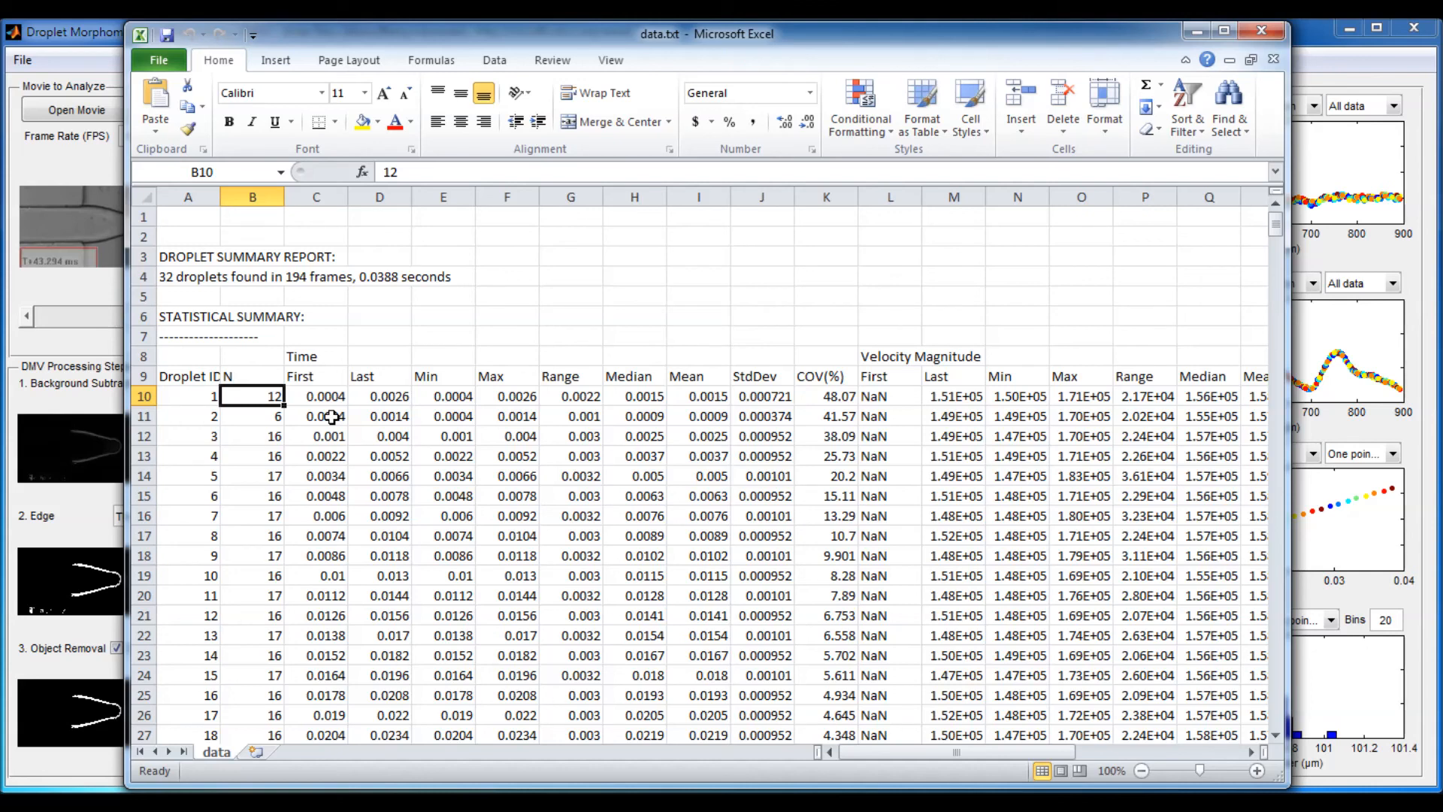
pyautogui.press('Right')
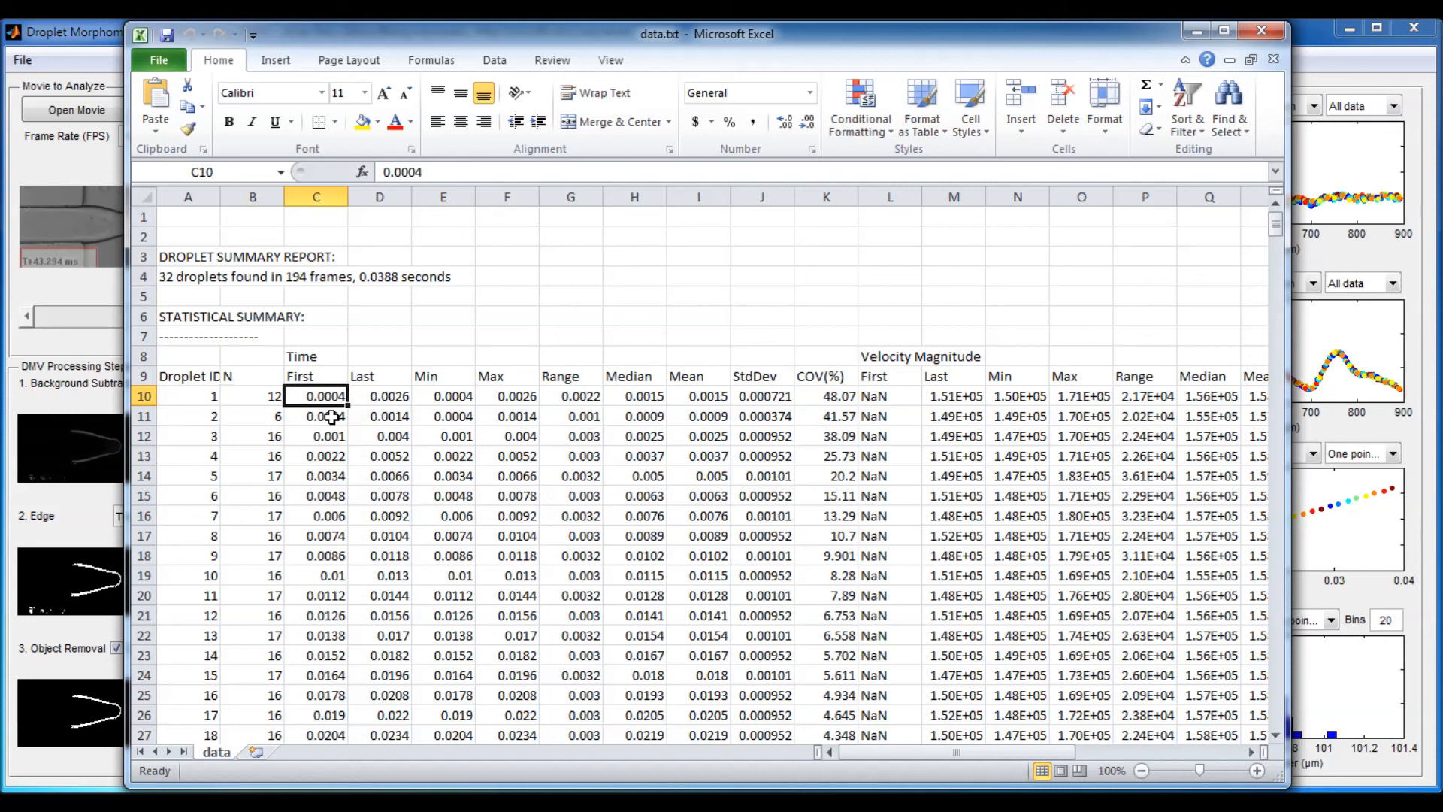
# - Look across the summary's parameter headings: Time, Velocity Magnitude and Equivalent Diameter, and return to the droplet 1 row
pyautogui.press('Up')
pyautogui.press('Up')
pyautogui.press('Right')
pyautogui.press('Right')
pyautogui.press('Right')
pyautogui.press('Right')
pyautogui.press('Right')
pyautogui.press('Right')
pyautogui.press('Right')
pyautogui.press('Right')
pyautogui.press('Right')
pyautogui.press('Right')
pyautogui.press('Right')
pyautogui.press('Right')
pyautogui.press('Right')
pyautogui.press('Left')
pyautogui.press('Left')
pyautogui.press('Left')
pyautogui.press('Left')
pyautogui.press('Right')
pyautogui.press('Right')
pyautogui.press('Right')
pyautogui.press('Right')
pyautogui.press('Right')
pyautogui.press('Right')
pyautogui.press('Right')
pyautogui.press('Right')
pyautogui.press('Right')
pyautogui.press('Right')
pyautogui.press('Right')
pyautogui.press('Right')
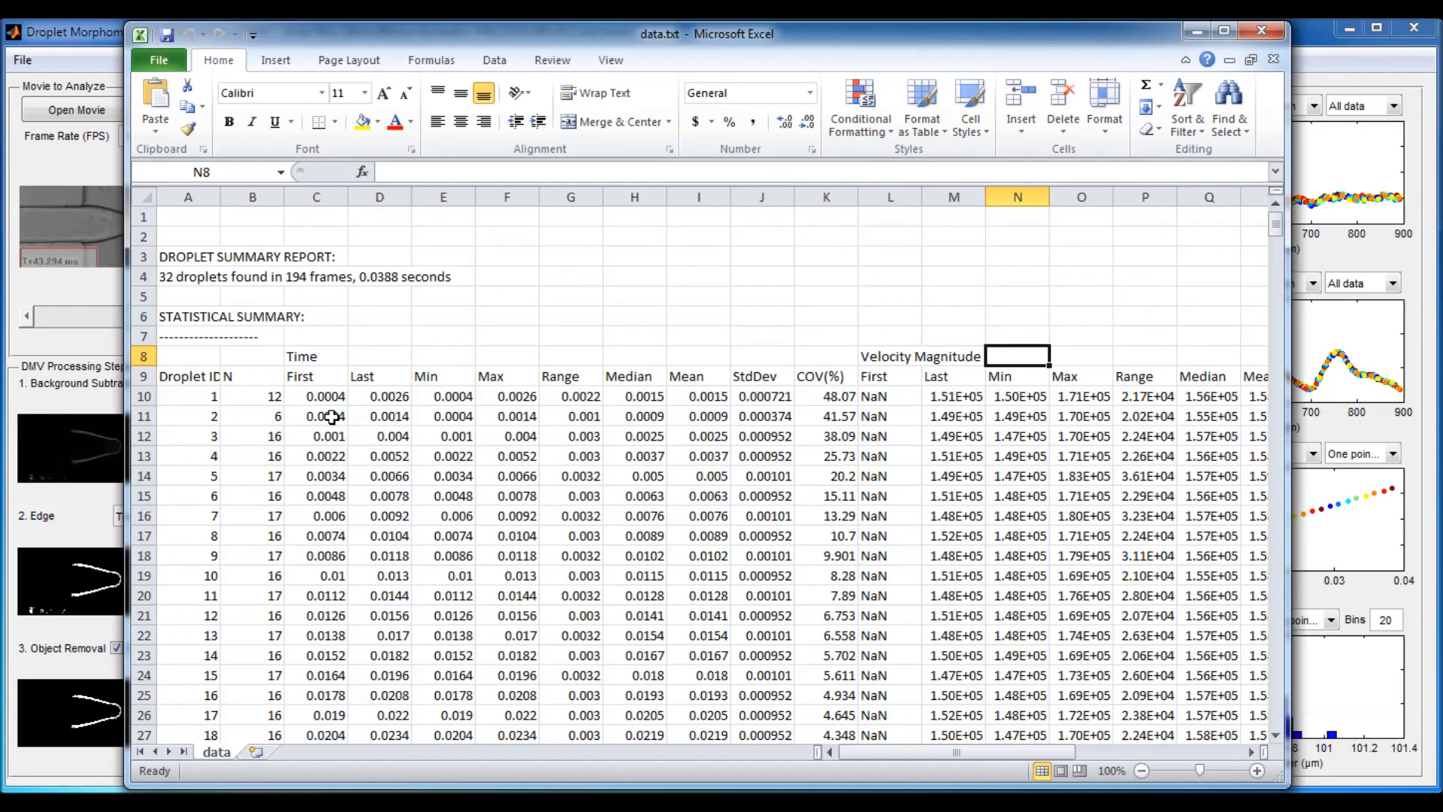
pyautogui.press('Left')
pyautogui.press('Left')
pyautogui.press('Left')
pyautogui.press('Right')
pyautogui.press('Right')
pyautogui.press('Right')
pyautogui.press('Right')
pyautogui.press('Right')
pyautogui.press('Right')
pyautogui.press('Right')
pyautogui.press('Right')
pyautogui.press('Right')
pyautogui.press('Right')
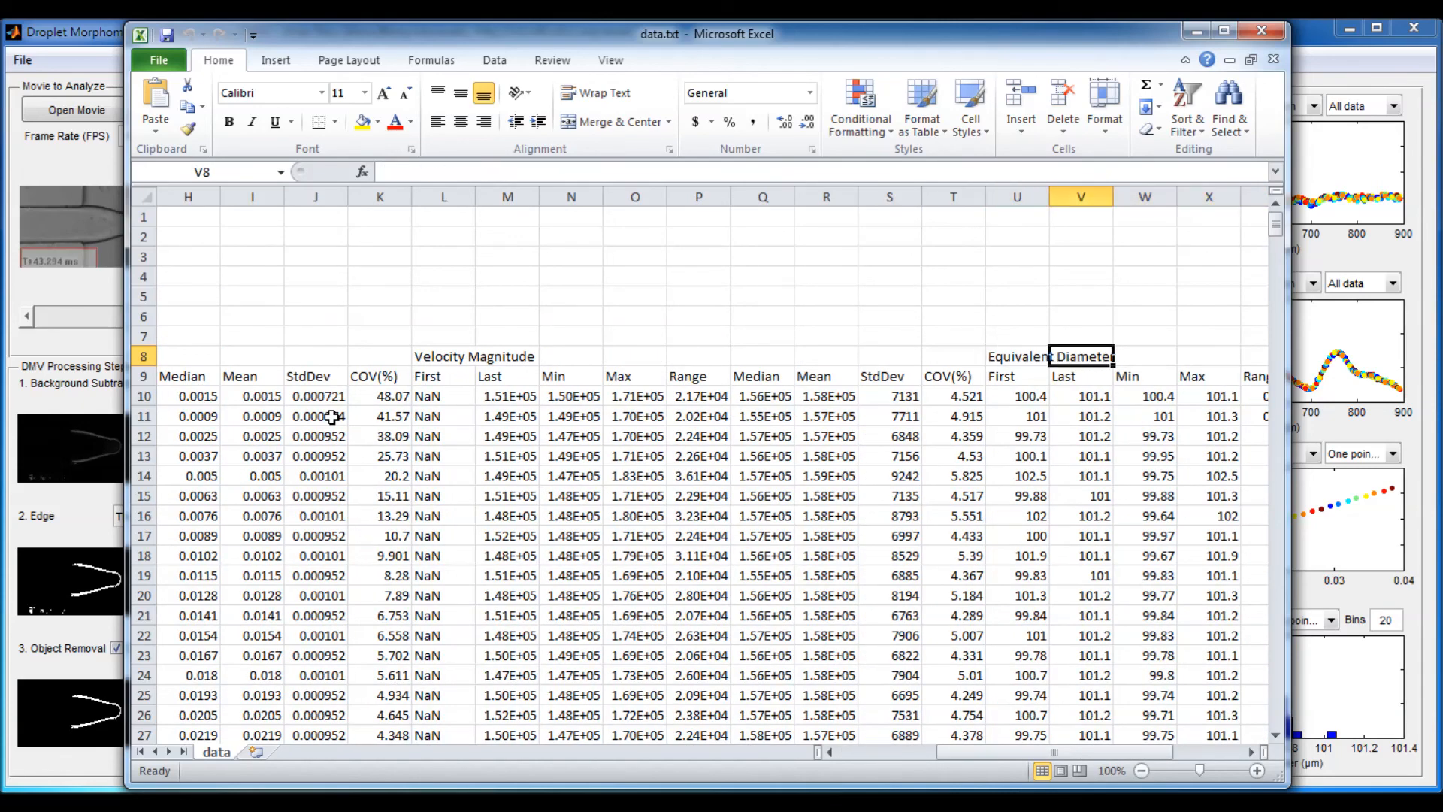
pyautogui.press('Left')
pyautogui.press('Left')
pyautogui.press('Left')
pyautogui.press('Left')
pyautogui.press('Left')
pyautogui.press('Left')
pyautogui.press('Left')
pyautogui.press('Left')
pyautogui.press('Left')
pyautogui.press('Left')
pyautogui.press('Left')
pyautogui.press('Left')
pyautogui.press('Left')
pyautogui.press('Left')
pyautogui.press('Left')
pyautogui.press('Left')
pyautogui.press('Left')
pyautogui.press('Left')
pyautogui.press('Left')
pyautogui.press('Left')
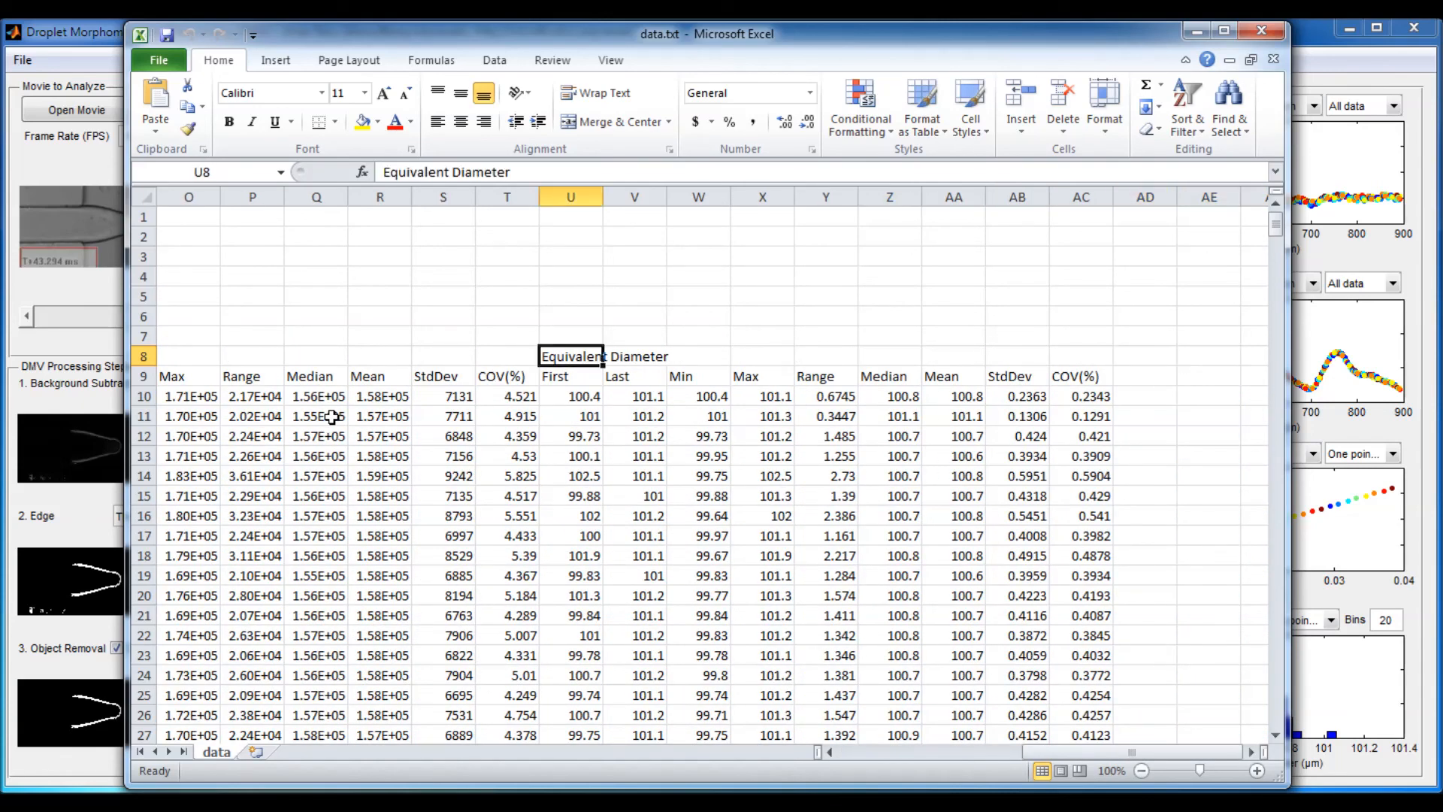
pyautogui.press('Down')
pyautogui.press('Down')
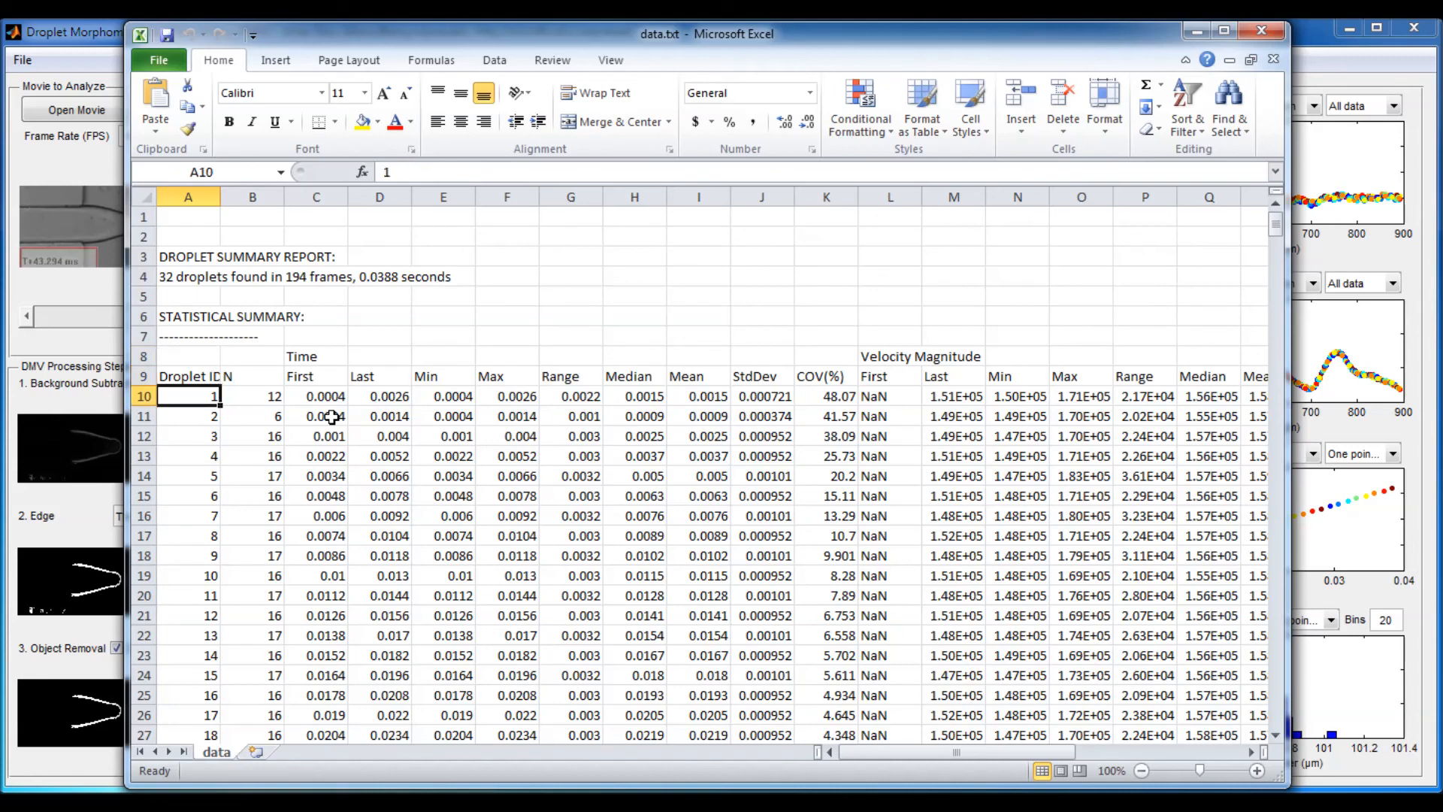
# - Examine the statistic headings under Time, from First to COV(%), and return to droplet 1's Last time value
pyautogui.press('Right')
pyautogui.press('Right')
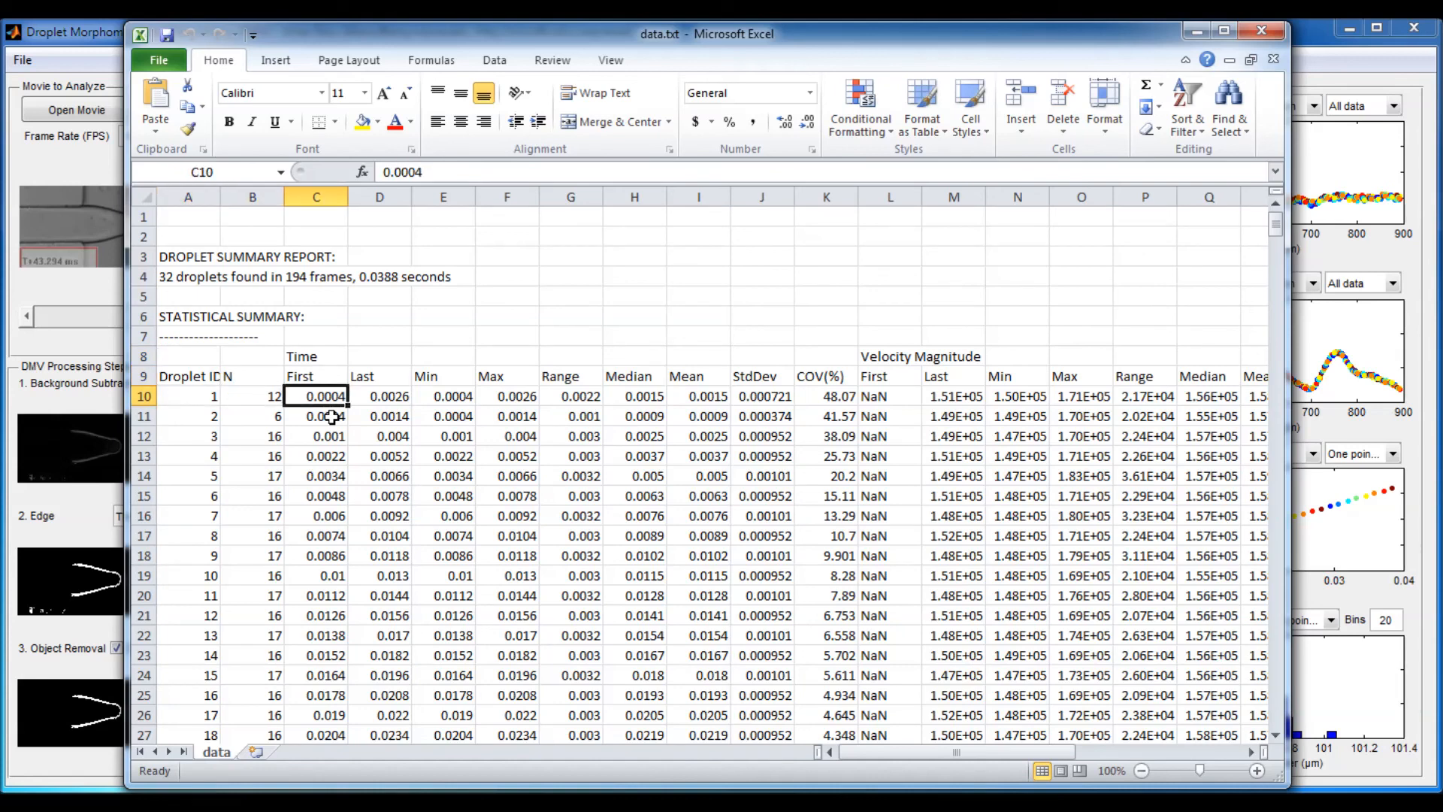
pyautogui.press('Up')
pyautogui.press('Up')
pyautogui.press('Down')
pyautogui.press('Right')
pyautogui.press('Right')
pyautogui.press('Right')
pyautogui.press('Right')
pyautogui.press('Right')
pyautogui.press('Right')
pyautogui.press('Right')
pyautogui.press('Right')
pyautogui.press('Right')
pyautogui.press('Right')
pyautogui.press('Right')
pyautogui.press('Right')
pyautogui.press('Left')
pyautogui.press('Left')
pyautogui.press('Left')
pyautogui.press('Left')
pyautogui.press('Left')
pyautogui.press('Left')
pyautogui.press('Left')
pyautogui.press('Left')
pyautogui.press('Left')
pyautogui.press('Left')
pyautogui.press('Left')
pyautogui.press('Left')
pyautogui.press('Down')
pyautogui.press('Right')
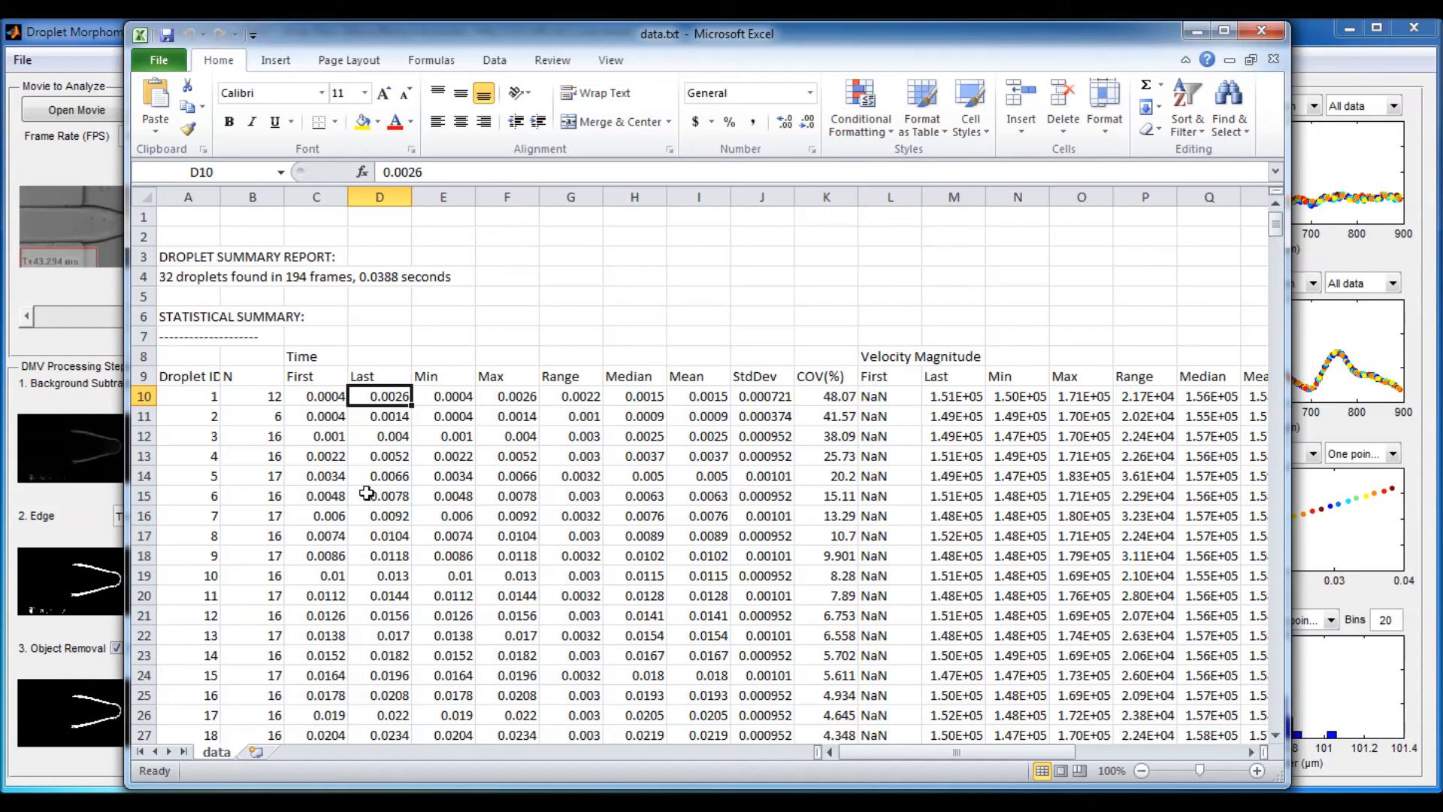
# - Examine droplet 1's time statistics, comparing the Min, Max, Range, Median, Mean and StdDev values
pyautogui.press('Right')
pyautogui.press('Right')
pyautogui.press('Right')
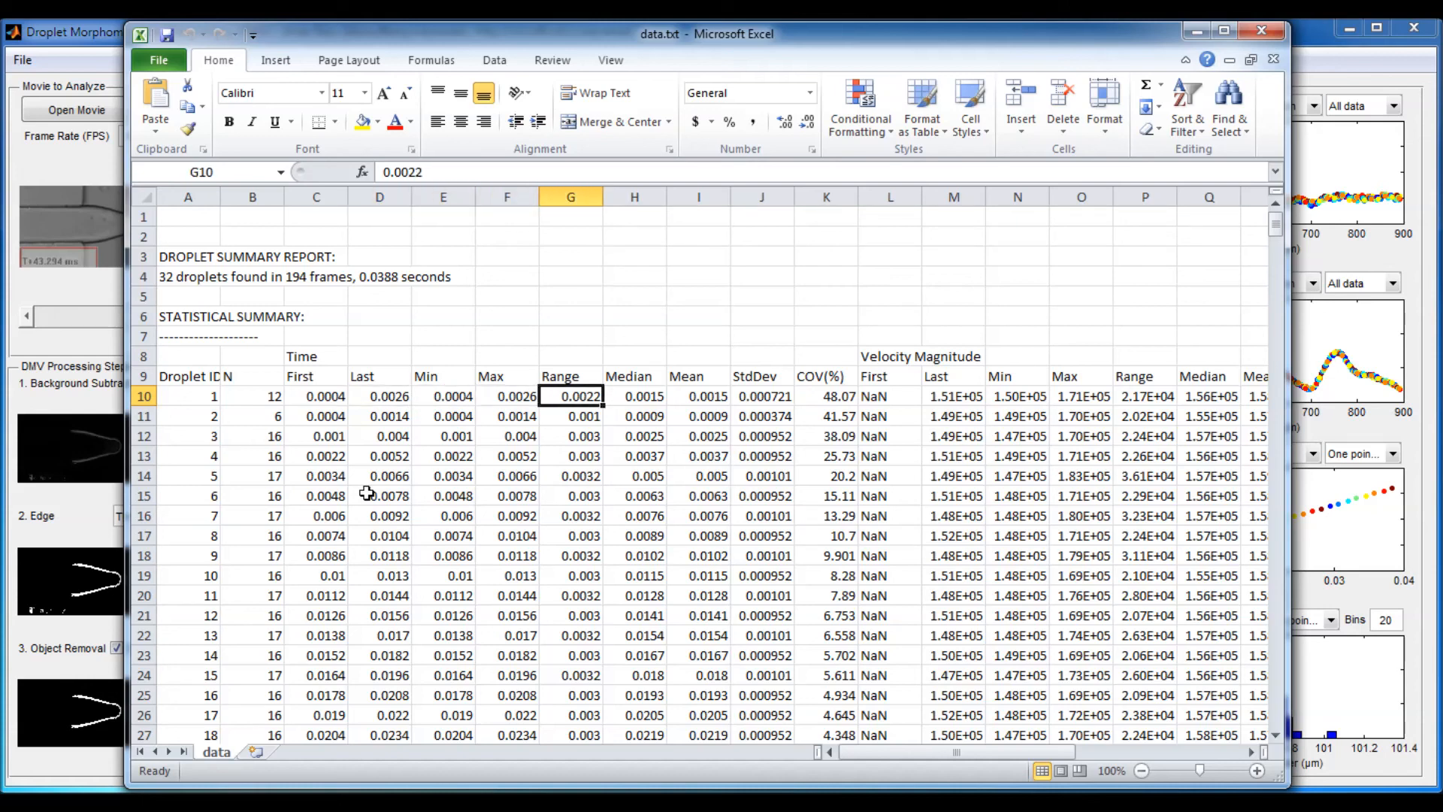
pyautogui.press('Right')
pyautogui.press('Right')
pyautogui.press('Right')
pyautogui.press('Right')
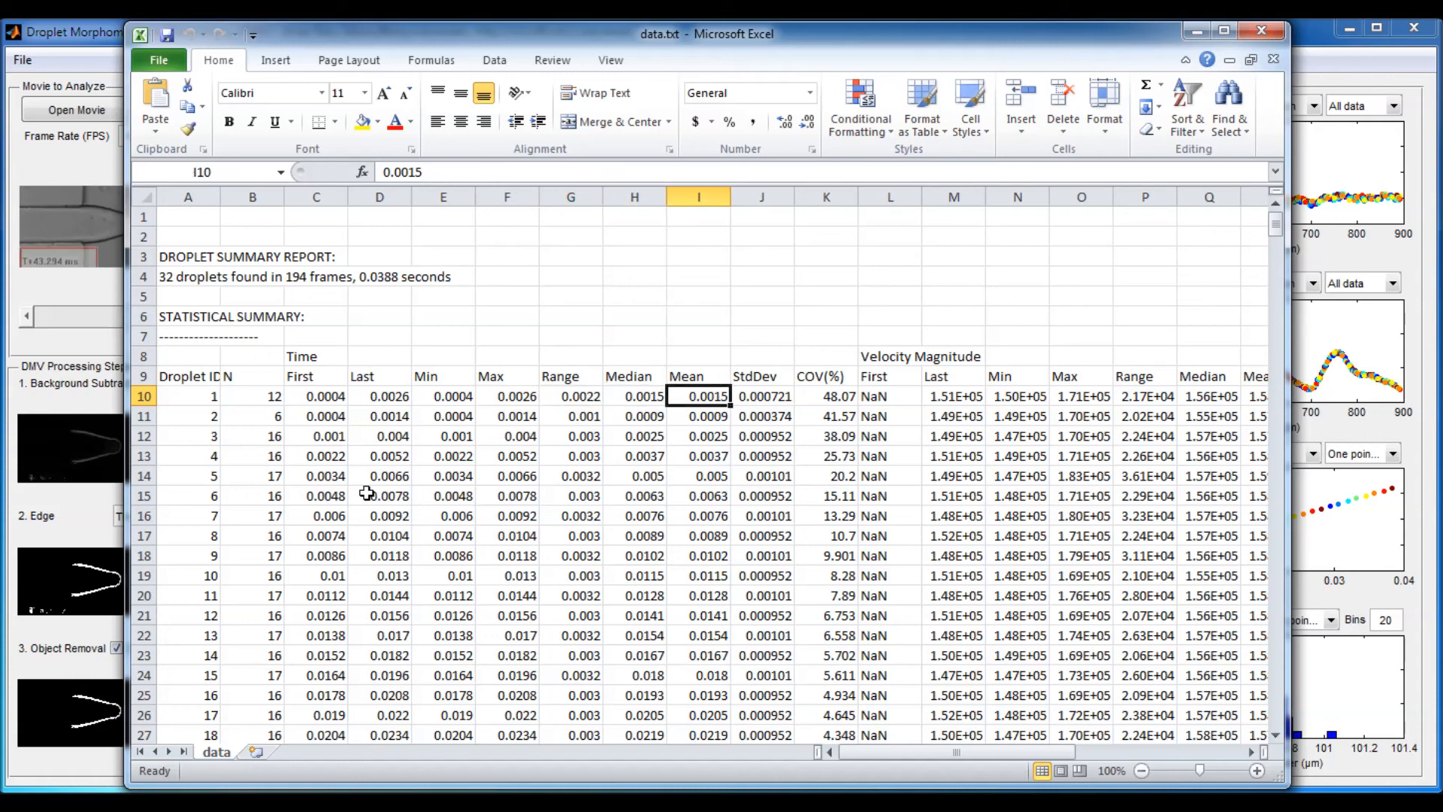
pyautogui.press('Left')
pyautogui.press('Left')
pyautogui.press('Left')
pyautogui.press('Left')
pyautogui.press('Left')
pyautogui.press('Right')
pyautogui.press('Right')
pyautogui.press('Right')
pyautogui.press('Right')
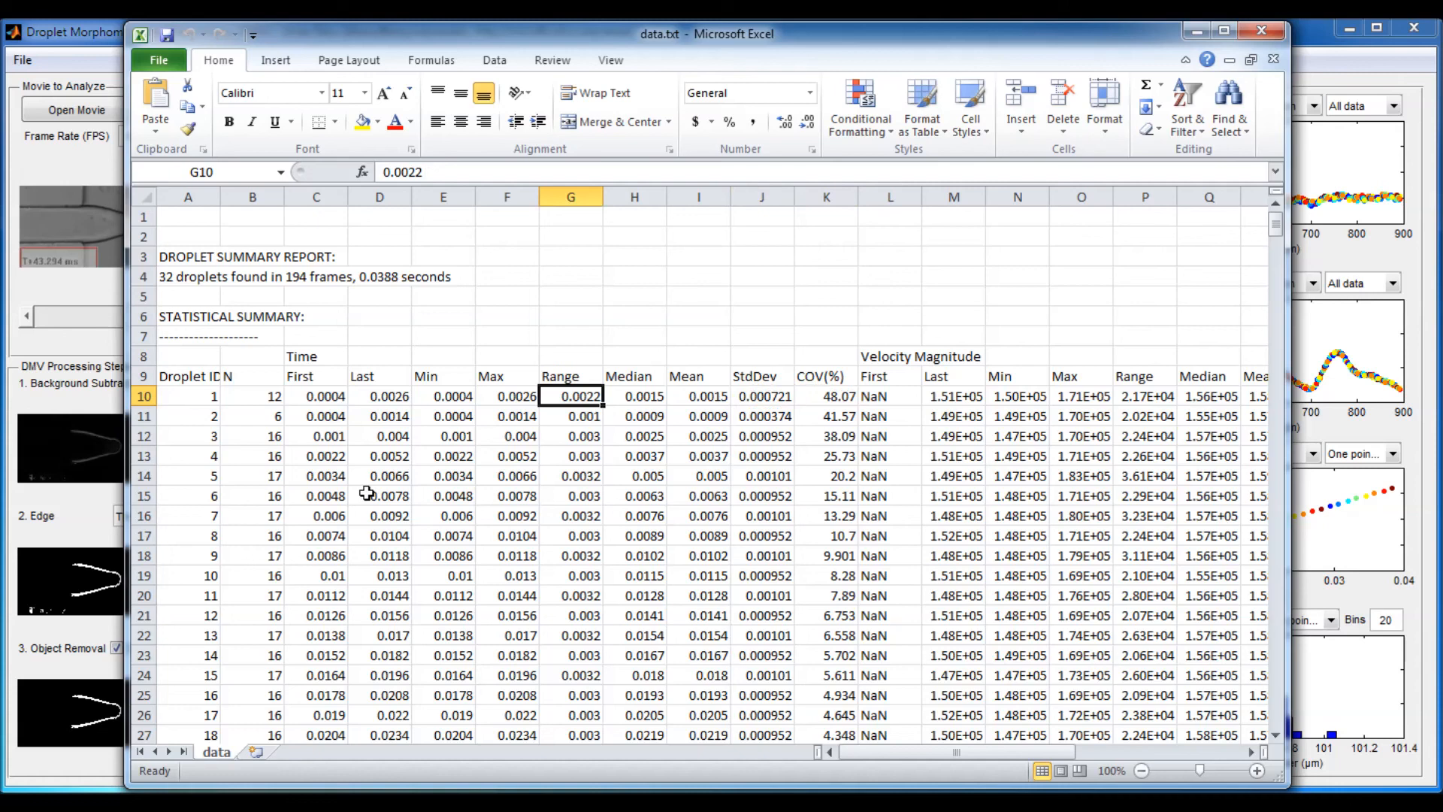
pyautogui.press('Left')
pyautogui.press('Left')
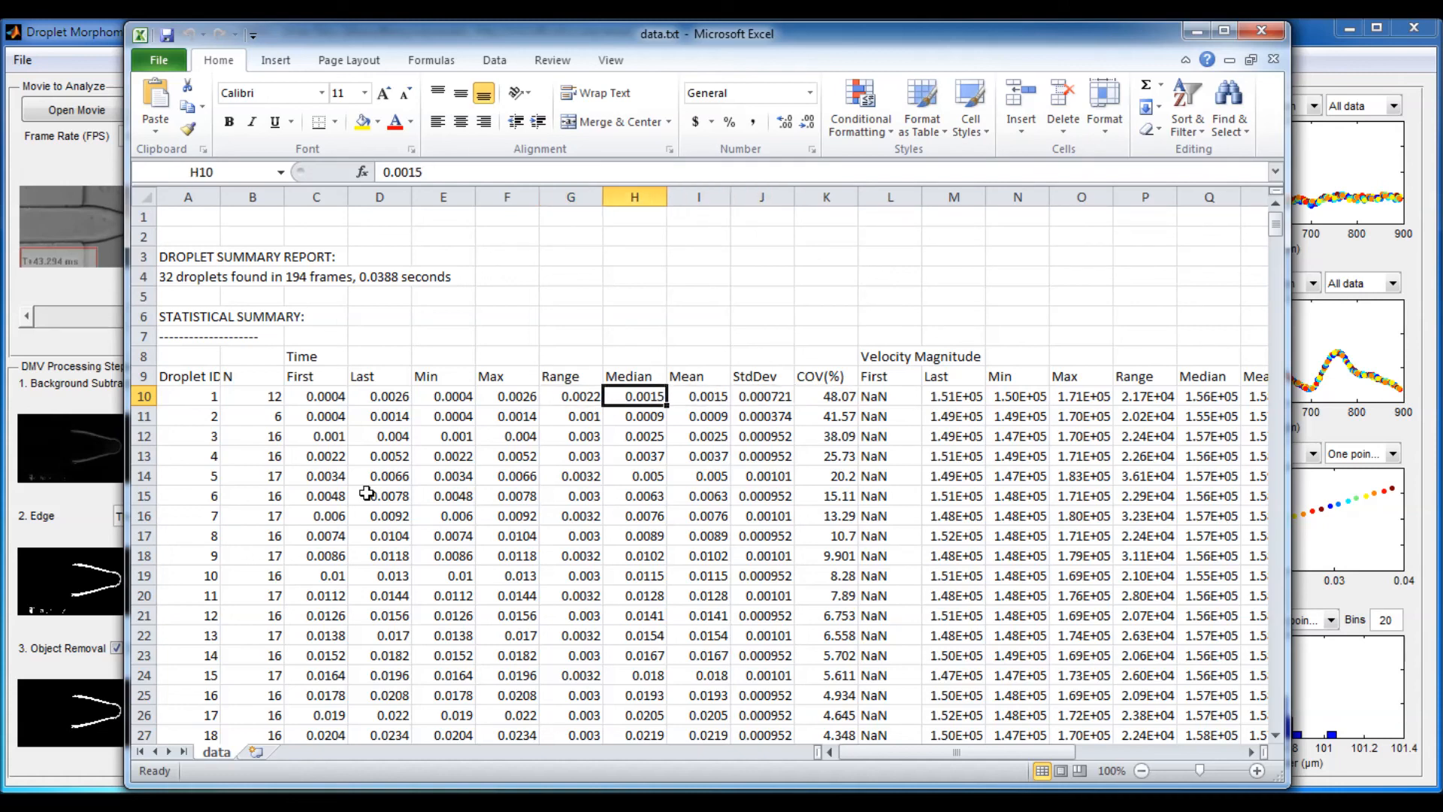
pyautogui.press('Right')
pyautogui.press('Right')
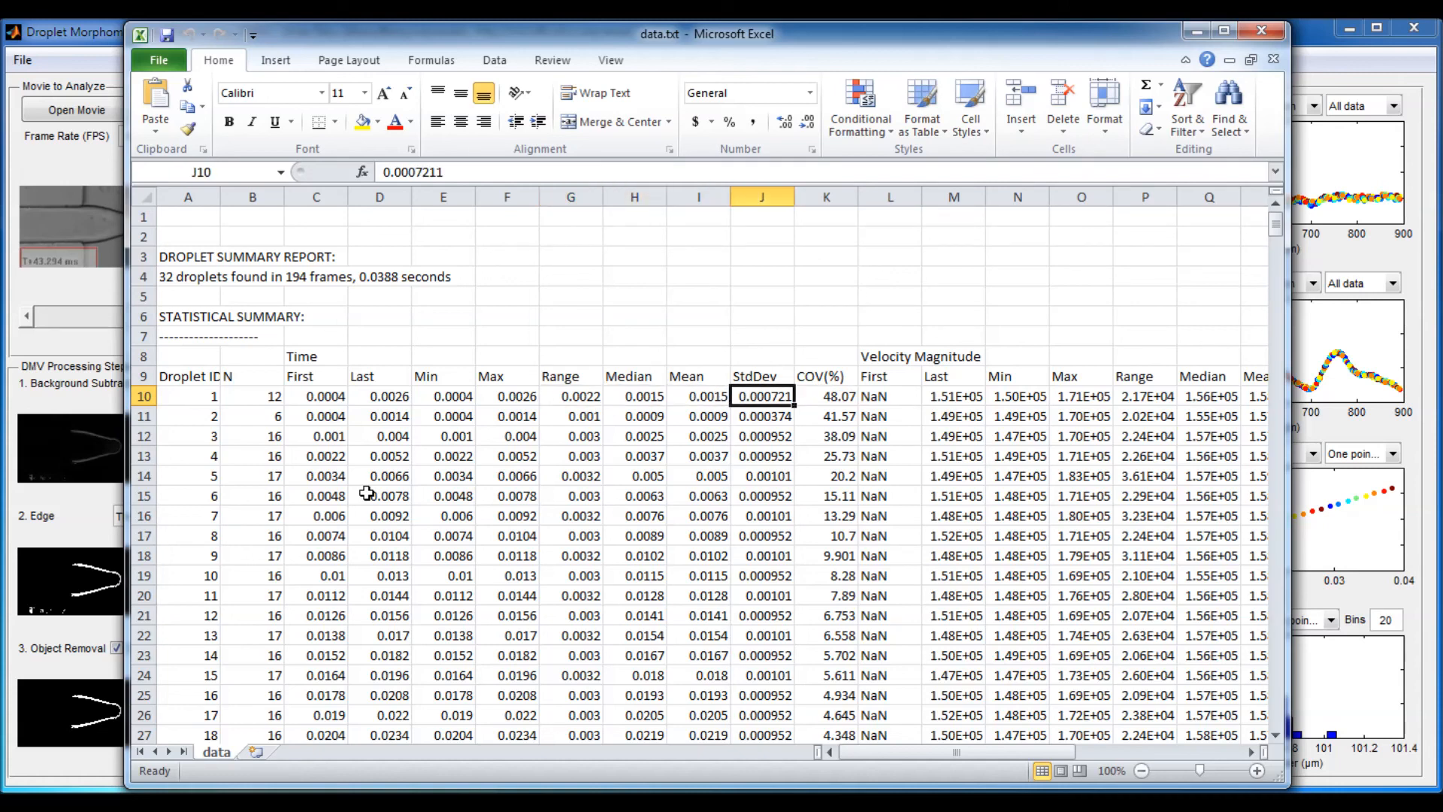
pyautogui.press('Left')
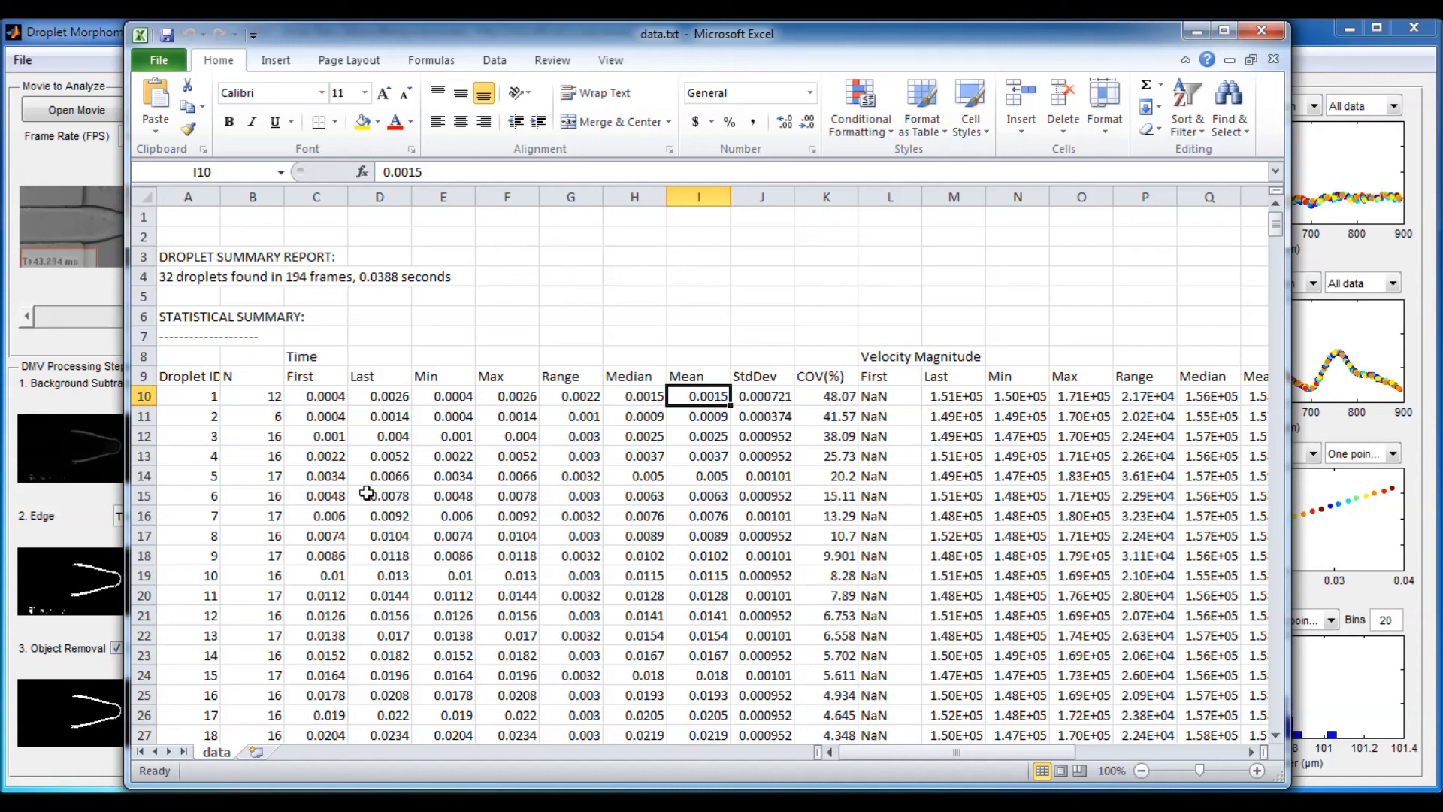
# - Examine droplet 1's Velocity Magnitude statistics from the First value through StdDev and COV(%)
pyautogui.press('Right')
pyautogui.press('Right')
pyautogui.press('Right')
pyautogui.press('Right')
pyautogui.press('Right')
pyautogui.press('Right')
pyautogui.press('Right')
pyautogui.press('Right')
pyautogui.press('Right')
pyautogui.press('Right')
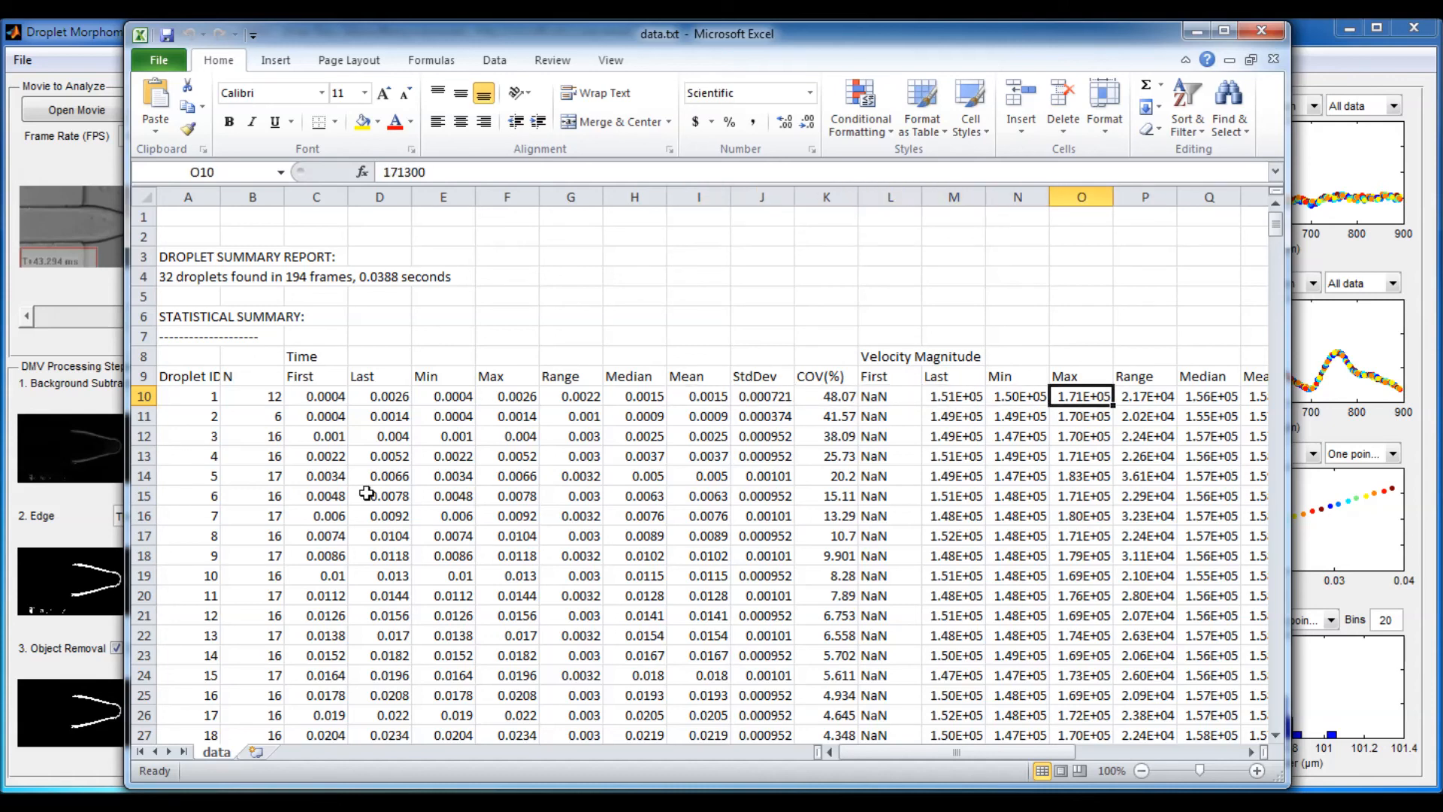
pyautogui.press('Left')
pyautogui.press('Left')
pyautogui.press('Left')
pyautogui.press('Left')
pyautogui.press('Left')
pyautogui.press('Left')
pyautogui.press('Left')
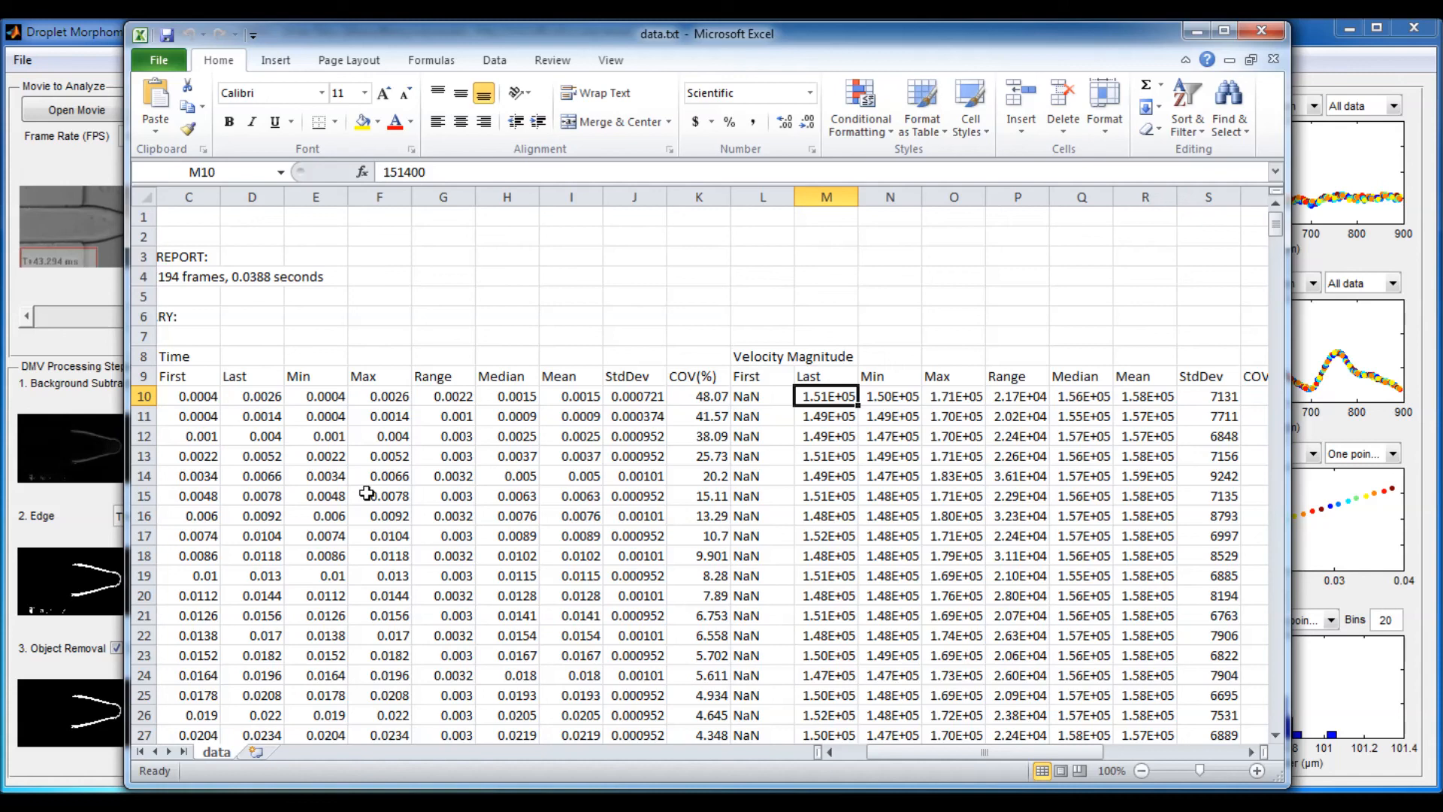
pyautogui.press('Right')
pyautogui.press('Right')
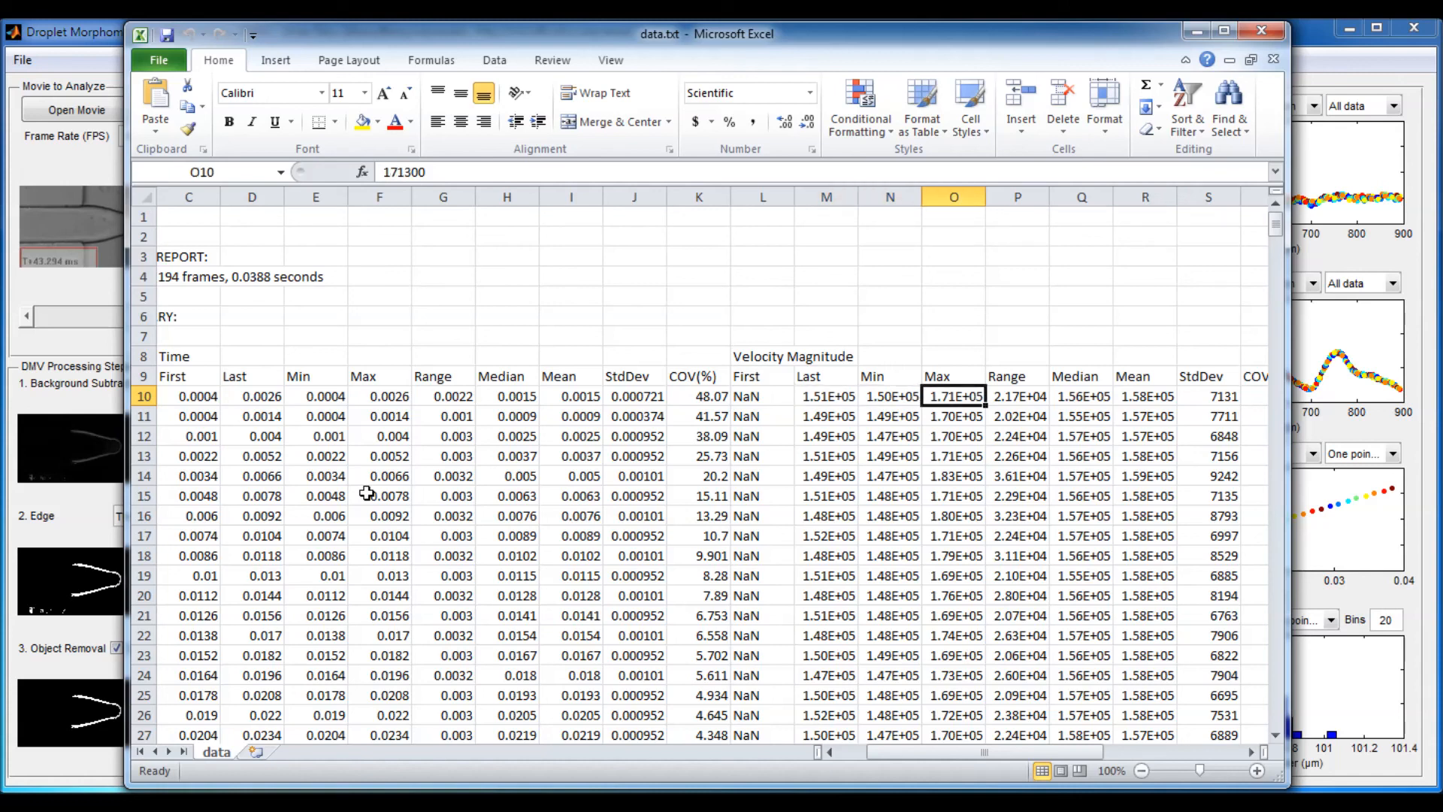
pyautogui.press('Right')
pyautogui.press('Right')
pyautogui.press('Right')
pyautogui.press('Right')
pyautogui.press('Right')
pyautogui.press('Right')
pyautogui.press('Left')
pyautogui.press('Left')
pyautogui.press('Right')
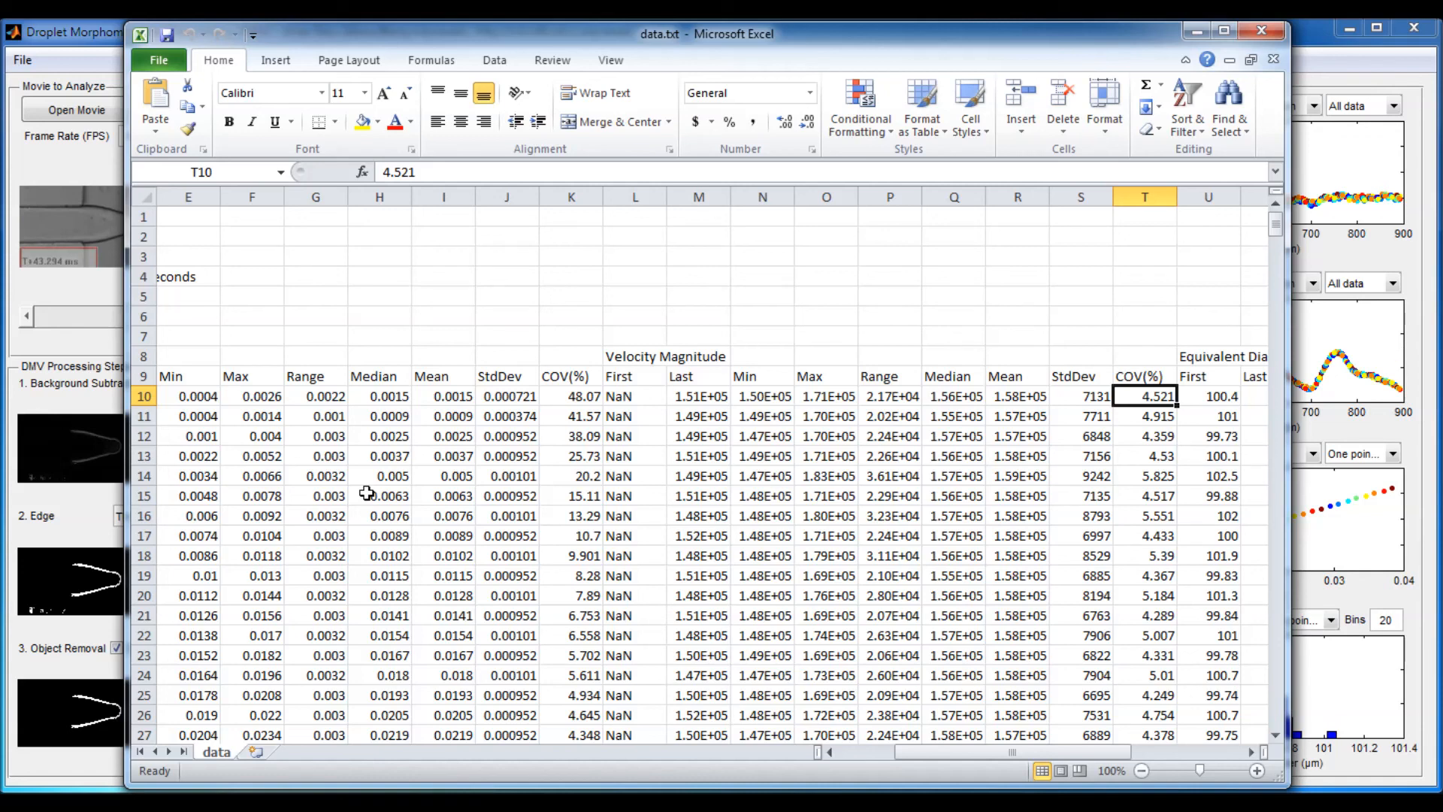
# - Examine droplet 1's Equivalent Diameter statistics, starting from the First value and including Last, Min, Max and Range
pyautogui.press('Right')
pyautogui.press('Right')
pyautogui.press('Right')
pyautogui.press('Right')
pyautogui.press('Right')
pyautogui.press('Right')
pyautogui.press('Right')
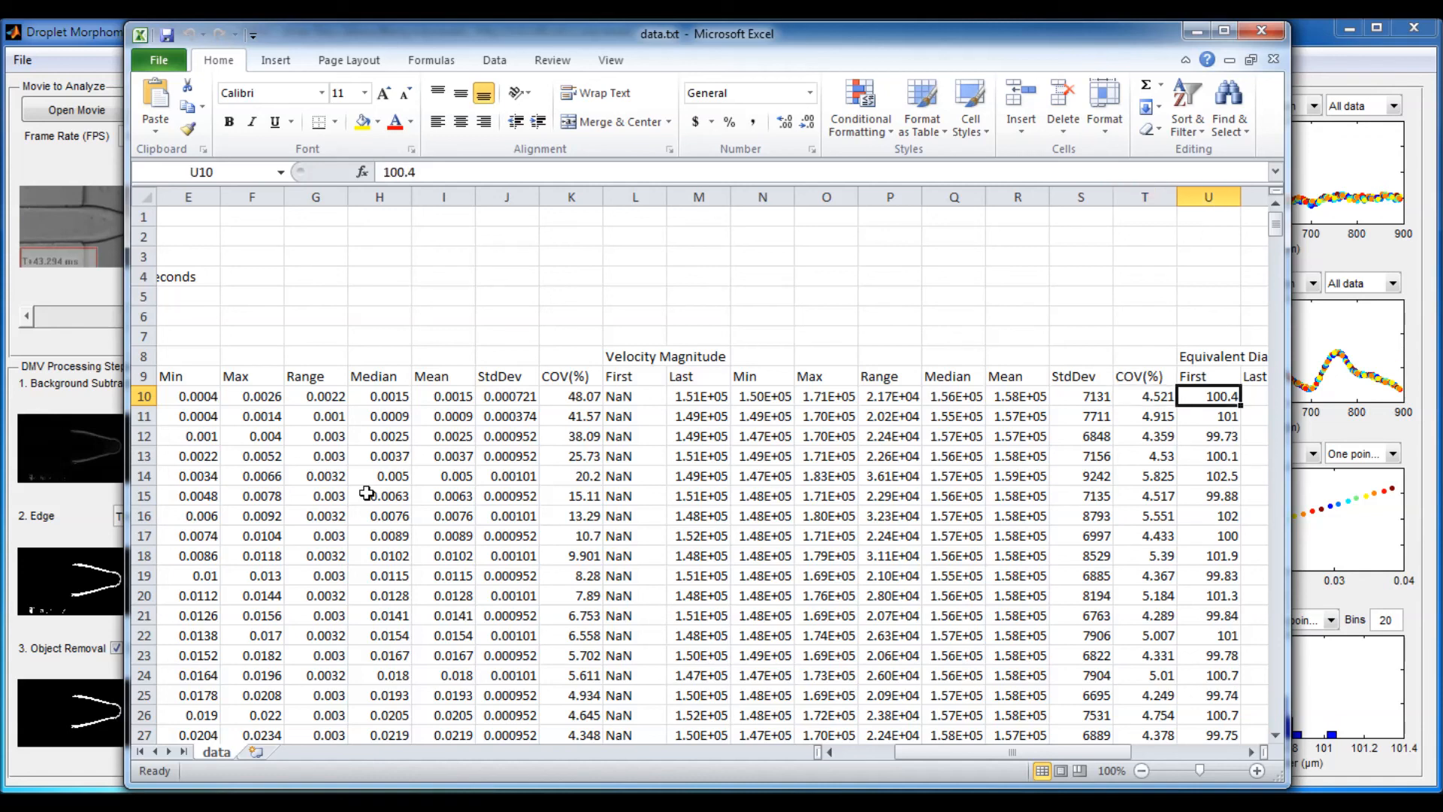
pyautogui.press('Right')
pyautogui.press('Right')
pyautogui.press('Left')
pyautogui.press('Left')
pyautogui.press('Left')
pyautogui.press('Left')
pyautogui.press('Left')
pyautogui.press('Left')
pyautogui.press('Left')
pyautogui.press('Right')
pyautogui.press('Right')
pyautogui.press('Left')
pyautogui.press('Left')
pyautogui.press('Left')
# - Compare droplet 1's Median and Mean equivalent diameter, and check the StdDev and COV(%) values
pyautogui.press('Right')
pyautogui.press('Right')
pyautogui.press('Right')
pyautogui.press('Right')
pyautogui.press('Right')
pyautogui.press('Right')
pyautogui.press('Left')
pyautogui.press('Right')
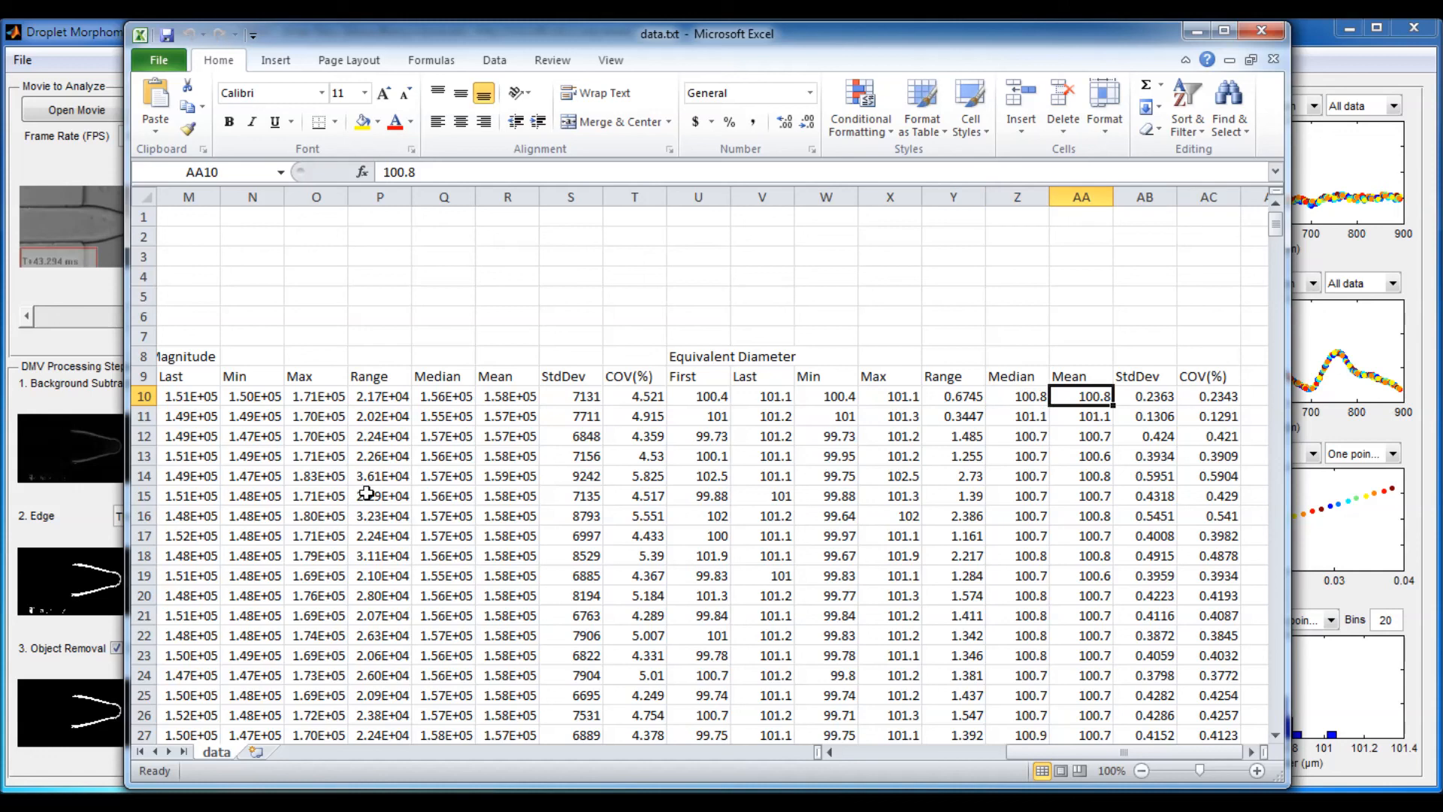
pyautogui.press('Left')
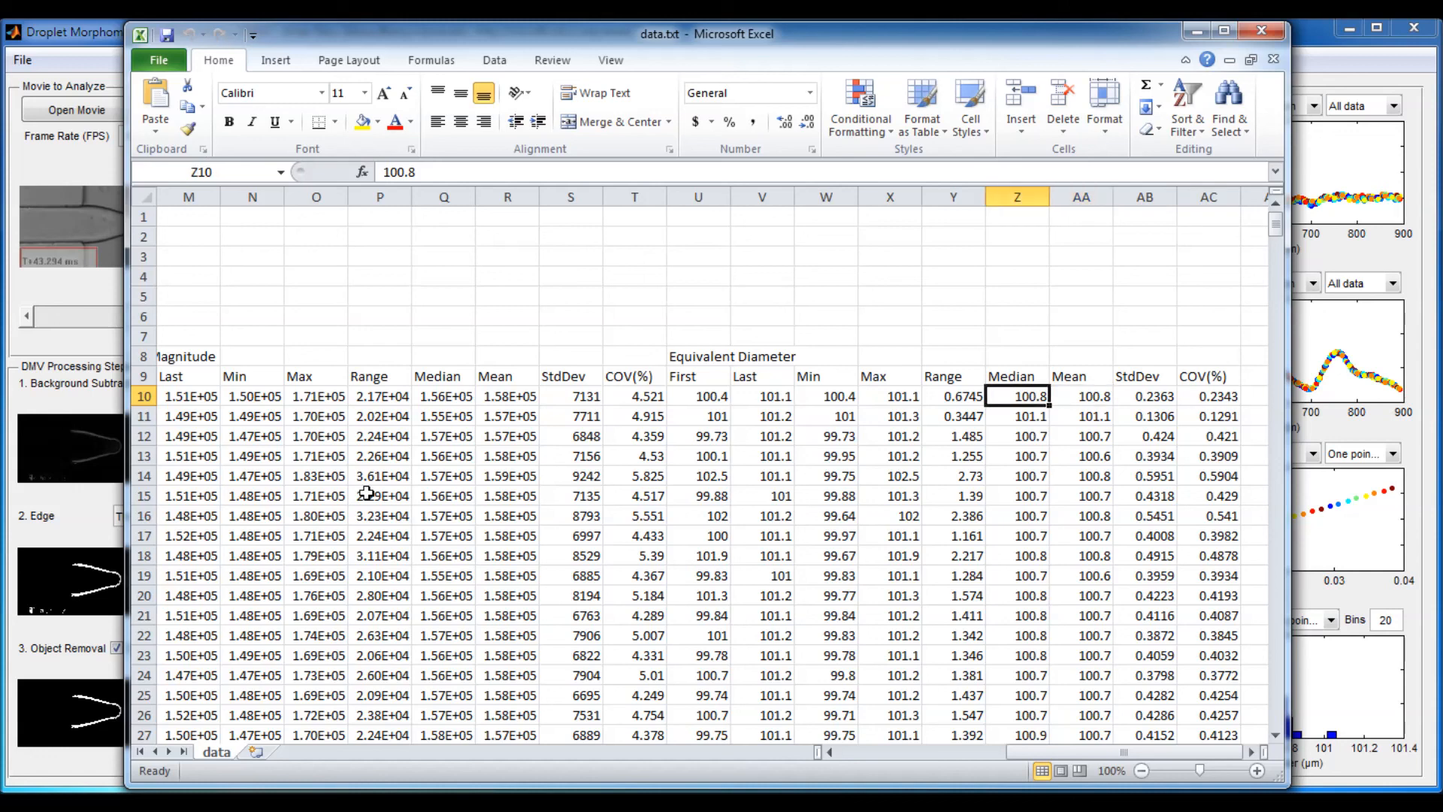
pyautogui.press('Right')
pyautogui.press('Right')
pyautogui.press('Right')
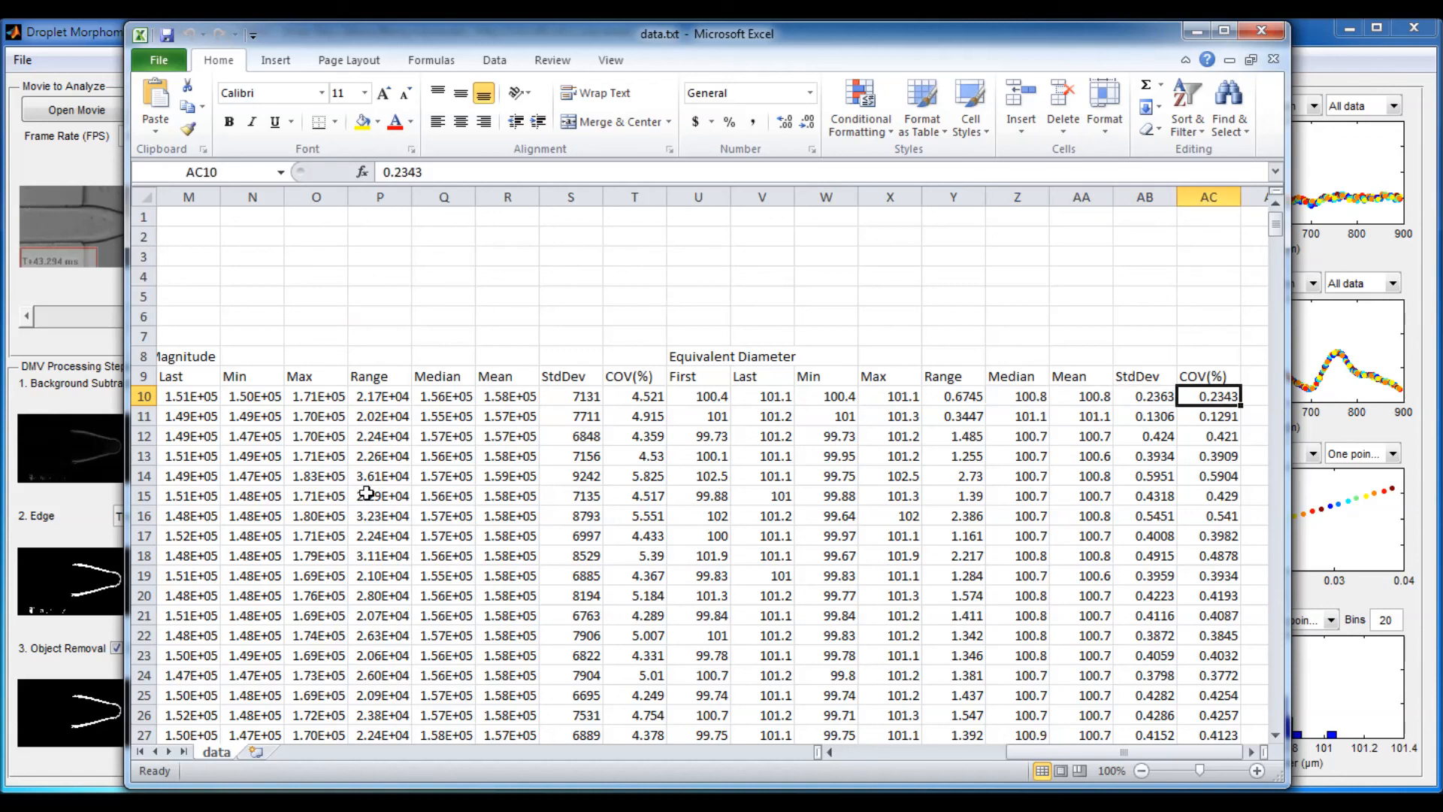
# - Return to droplet 1's ID at the start of its row in the statistical summary
pyautogui.press('Left')
pyautogui.press('Left')
pyautogui.press('Left')
pyautogui.press('Left')
pyautogui.press('Left')
pyautogui.press('Left')
pyautogui.press('Left')
pyautogui.press('Left')
pyautogui.press('Left')
pyautogui.press('Left')
pyautogui.press('Left')
pyautogui.press('Left')
pyautogui.press('Left')
pyautogui.press('Left')
pyautogui.press('Left')
pyautogui.press('Left')
pyautogui.press('Left')
pyautogui.press('Left')
pyautogui.press('Left')
pyautogui.press('Left')
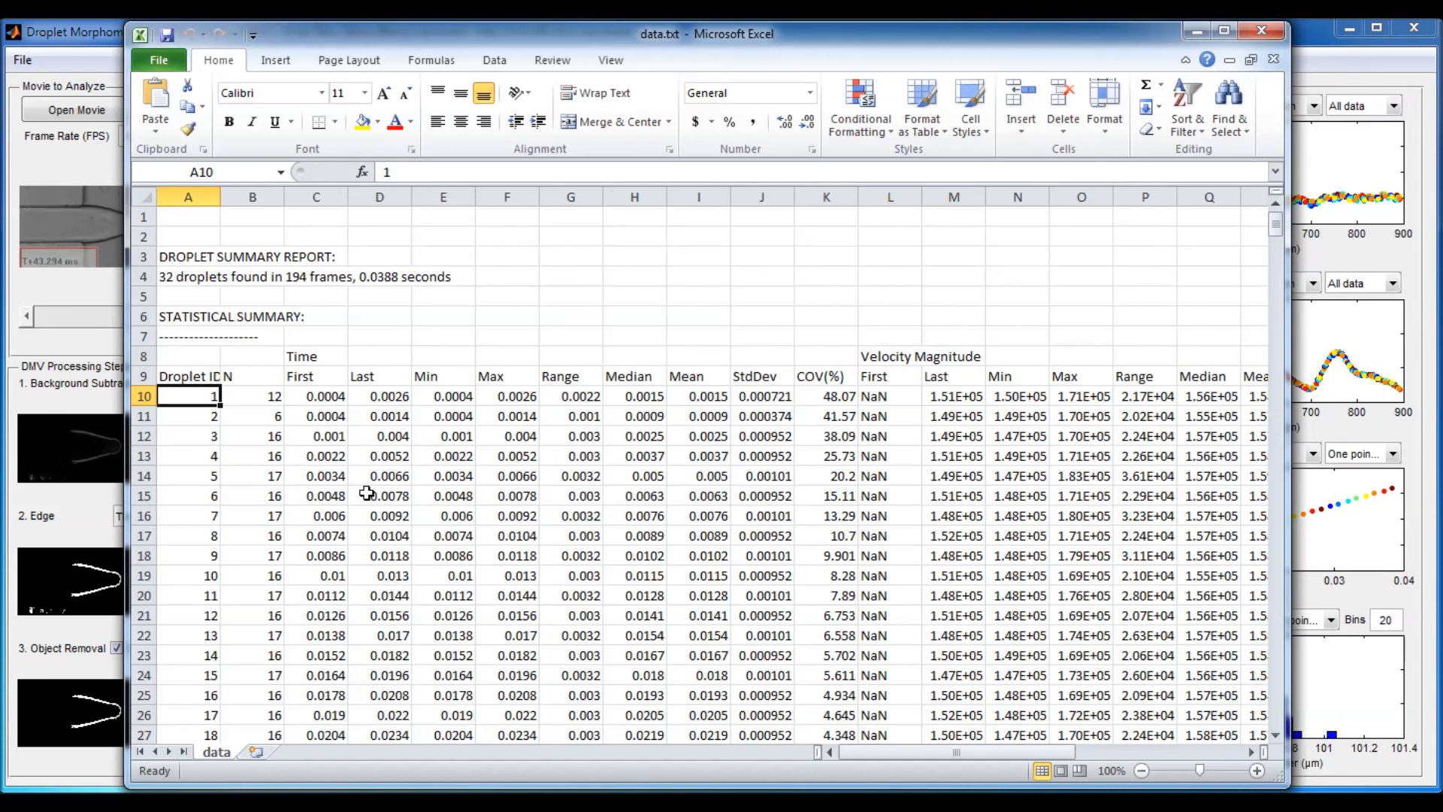
# - Look down the Droplet ID column from droplet 1 to droplet 32
pyautogui.press('Down')
pyautogui.press('Down')
pyautogui.press('Down')
pyautogui.press('Down')
pyautogui.press('Down')
pyautogui.press('Down')
pyautogui.press('Down')
pyautogui.press('Down')
pyautogui.press('Down')
pyautogui.press('Down')
pyautogui.press('Down')
pyautogui.press('Down')
pyautogui.press('Down')
pyautogui.press('Down')
pyautogui.press('Down')
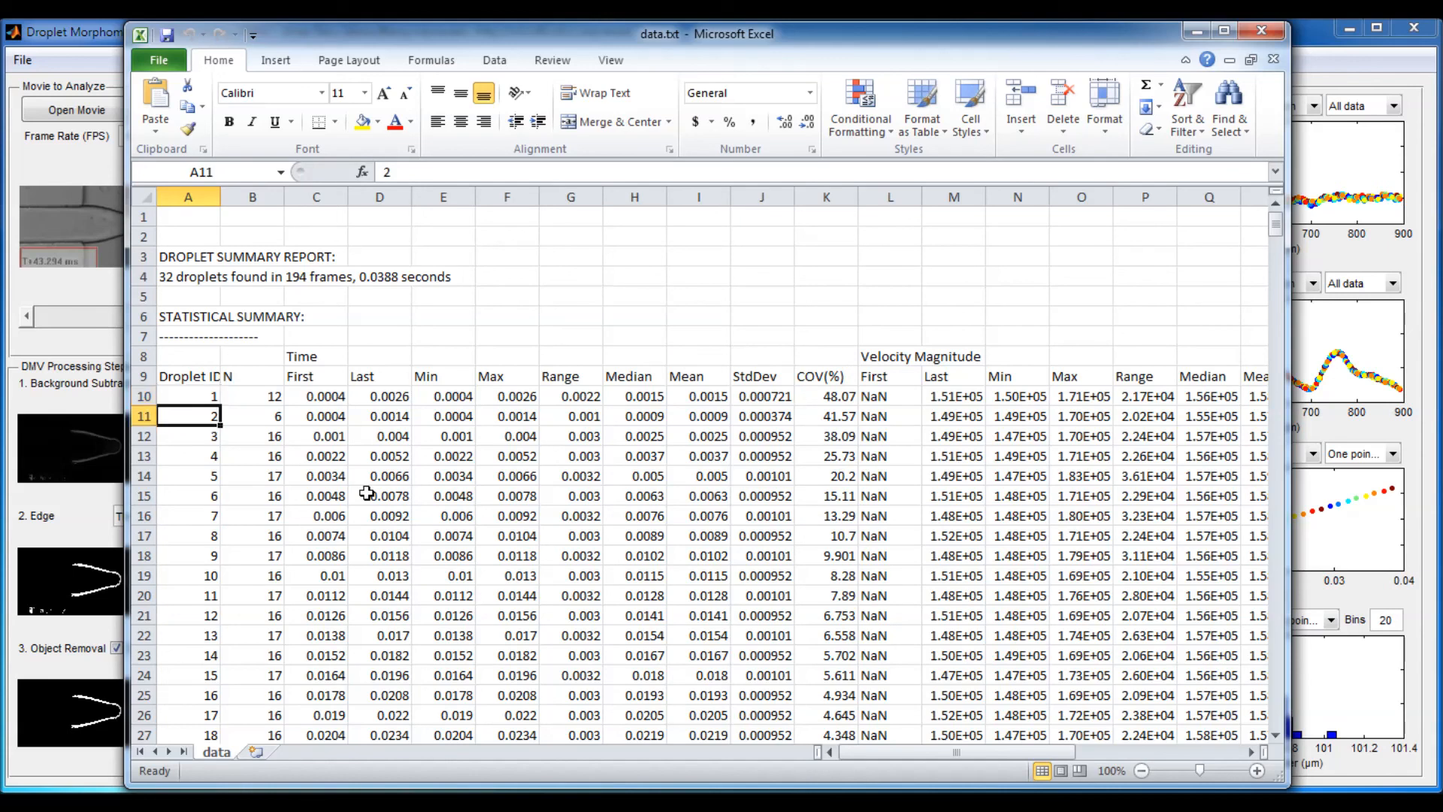
pyautogui.press('Down')
pyautogui.press('Down')
pyautogui.press('Down')
pyautogui.press('Down')
pyautogui.press('Down')
pyautogui.press('Down')
pyautogui.press('Down')
pyautogui.press('Down')
pyautogui.press('Down')
pyautogui.press('Down')
pyautogui.press('Down')
pyautogui.press('Down')
pyautogui.press('Down')
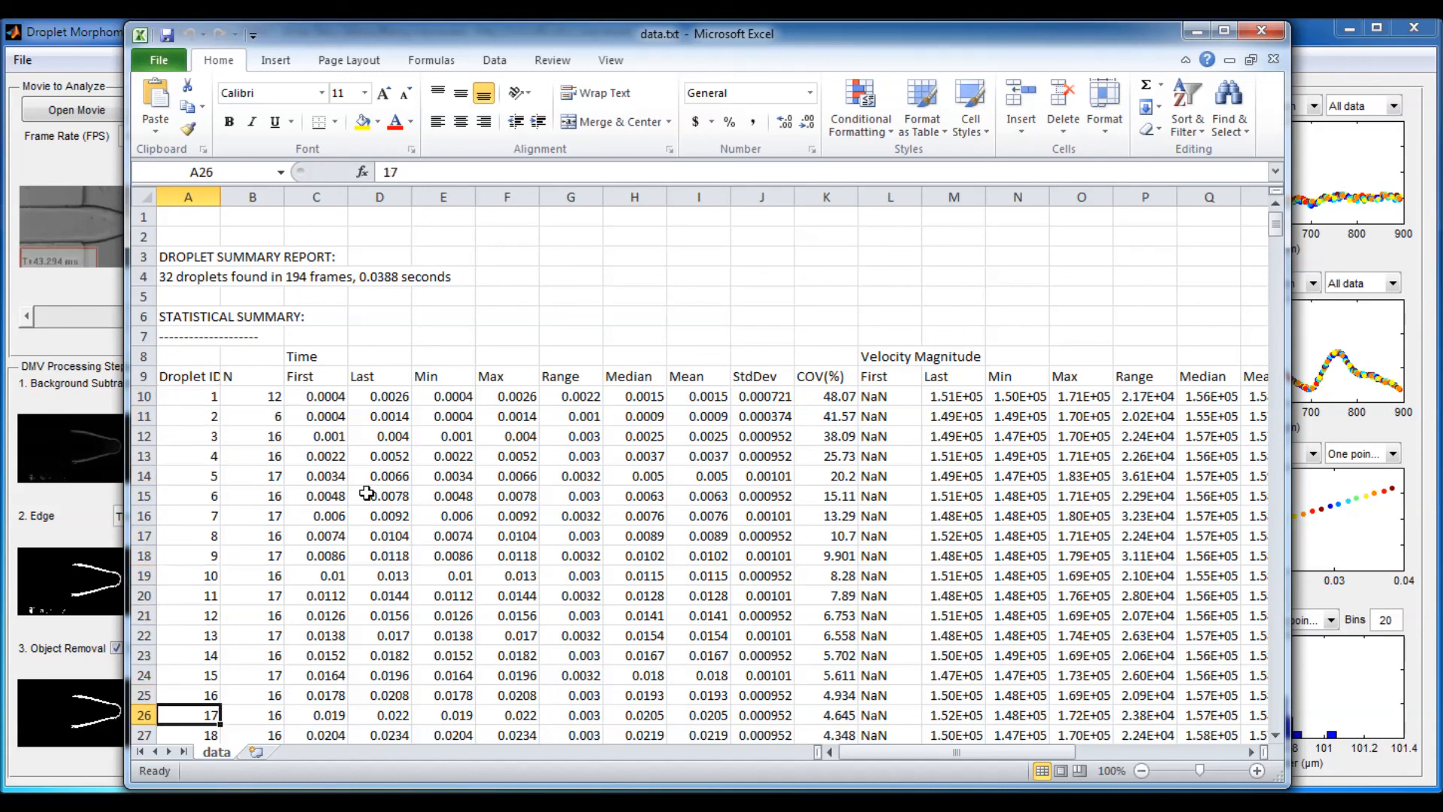
pyautogui.press('Down')
pyautogui.press('Down')
pyautogui.press('Down')
pyautogui.press('Down')
pyautogui.press('Down')
pyautogui.press('Down')
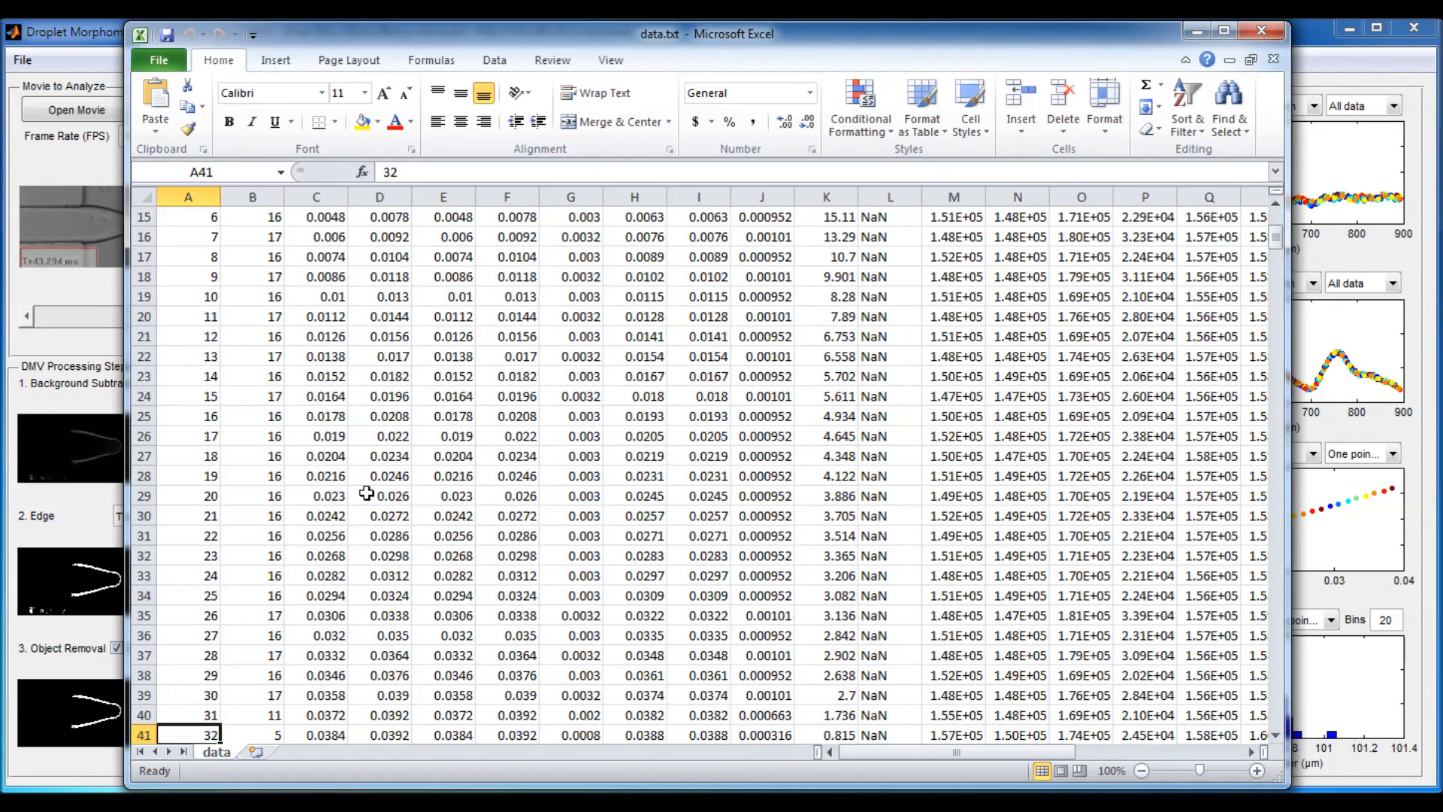
# - Go to the ENTIRE POPULATION row below the list of individual droplets
pyautogui.press('Down')
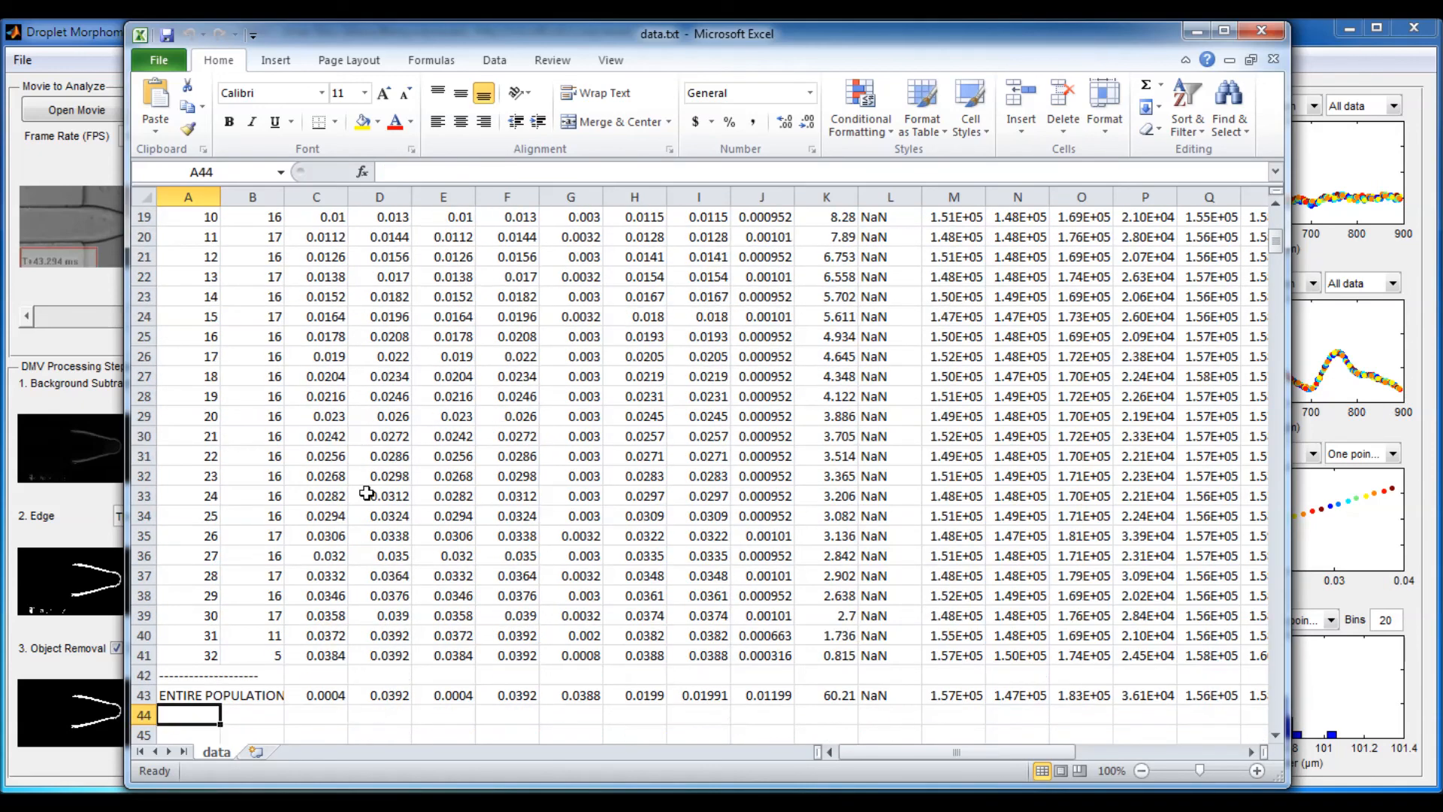
pyautogui.press('Up')
pyautogui.press('Up')
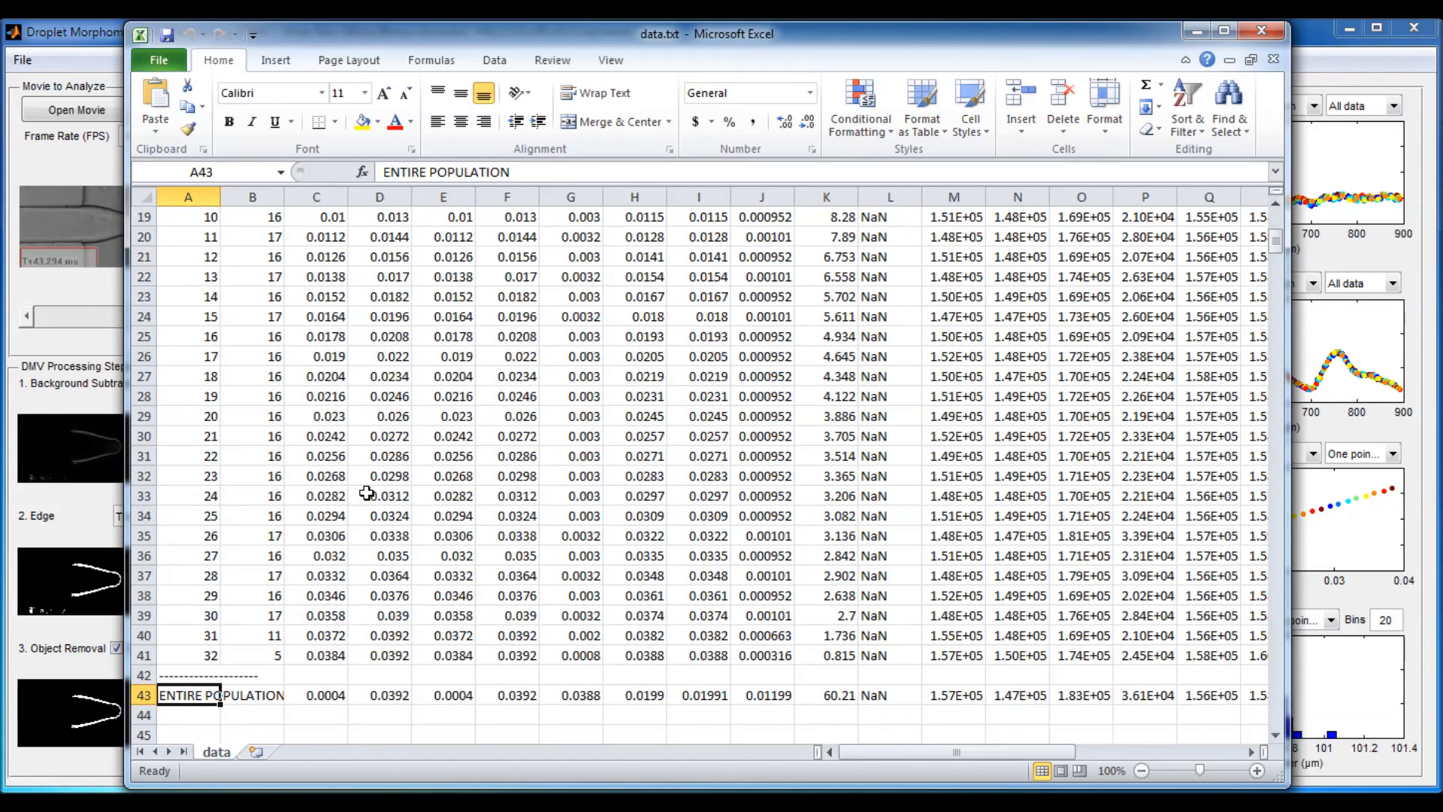
# - Return to the summary's column headings and look across the parameter row to the Equivalent Diameter heading
pyautogui.scroll(5, 492, 485)
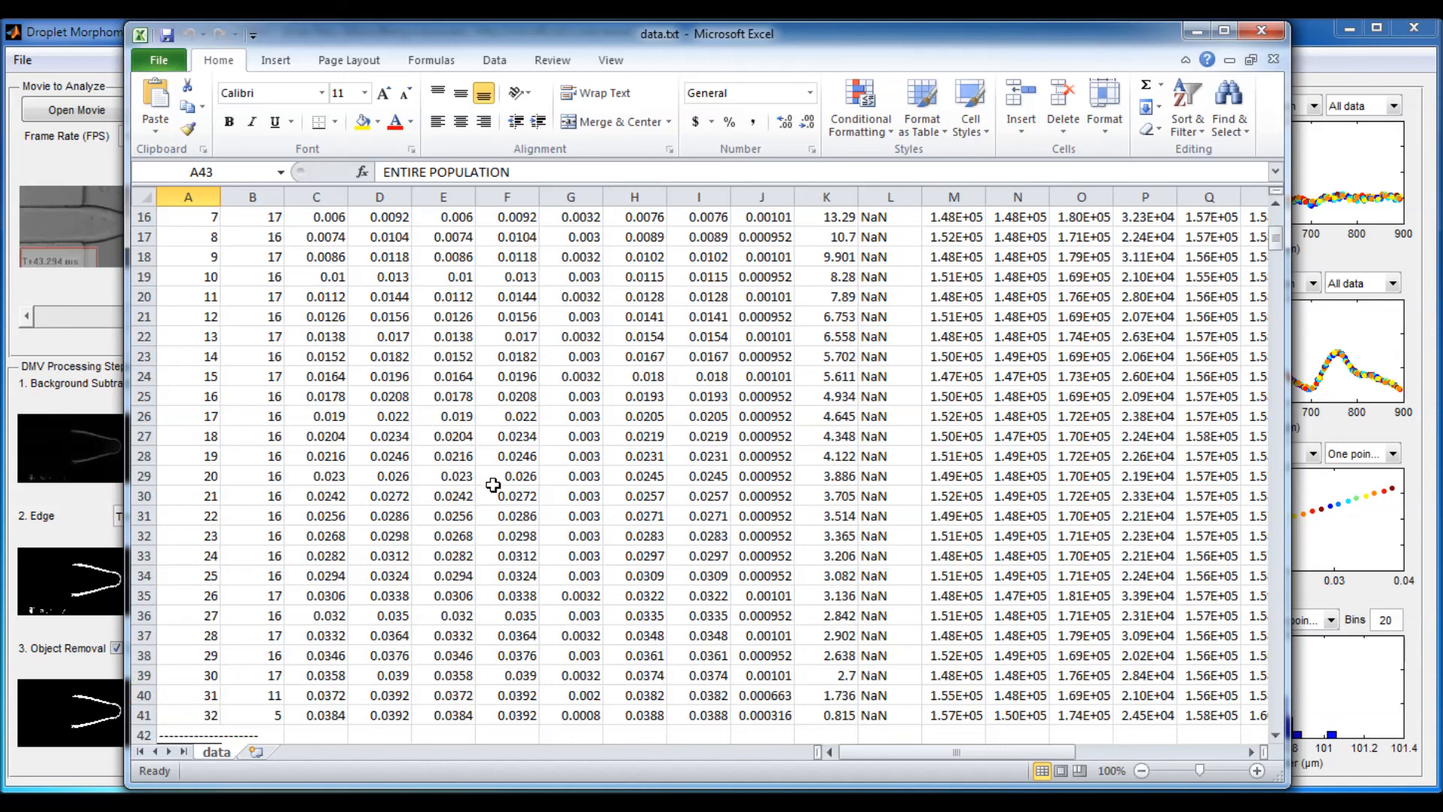
pyautogui.click(564, 325)
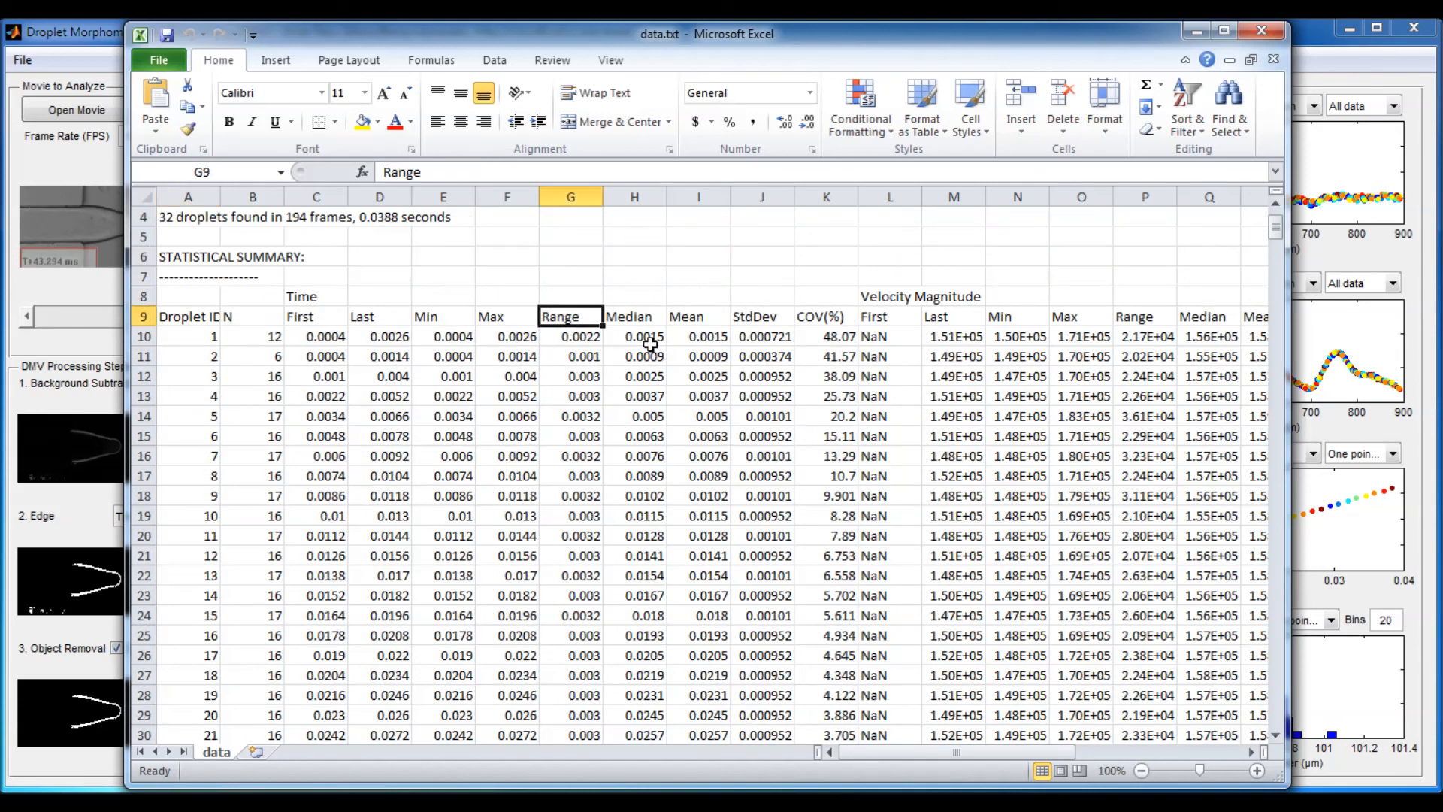
pyautogui.press('Right')
pyautogui.press('Right')
pyautogui.press('Up')
pyautogui.press('Right')
pyautogui.press('Right')
pyautogui.press('Right')
pyautogui.press('Right')
pyautogui.press('Right')
pyautogui.press('Right')
pyautogui.press('Right')
pyautogui.press('Right')
pyautogui.press('Right')
pyautogui.press('Right')
pyautogui.press('Right')
pyautogui.press('Right')
pyautogui.press('Right')
pyautogui.press('Right')
pyautogui.press('Right')
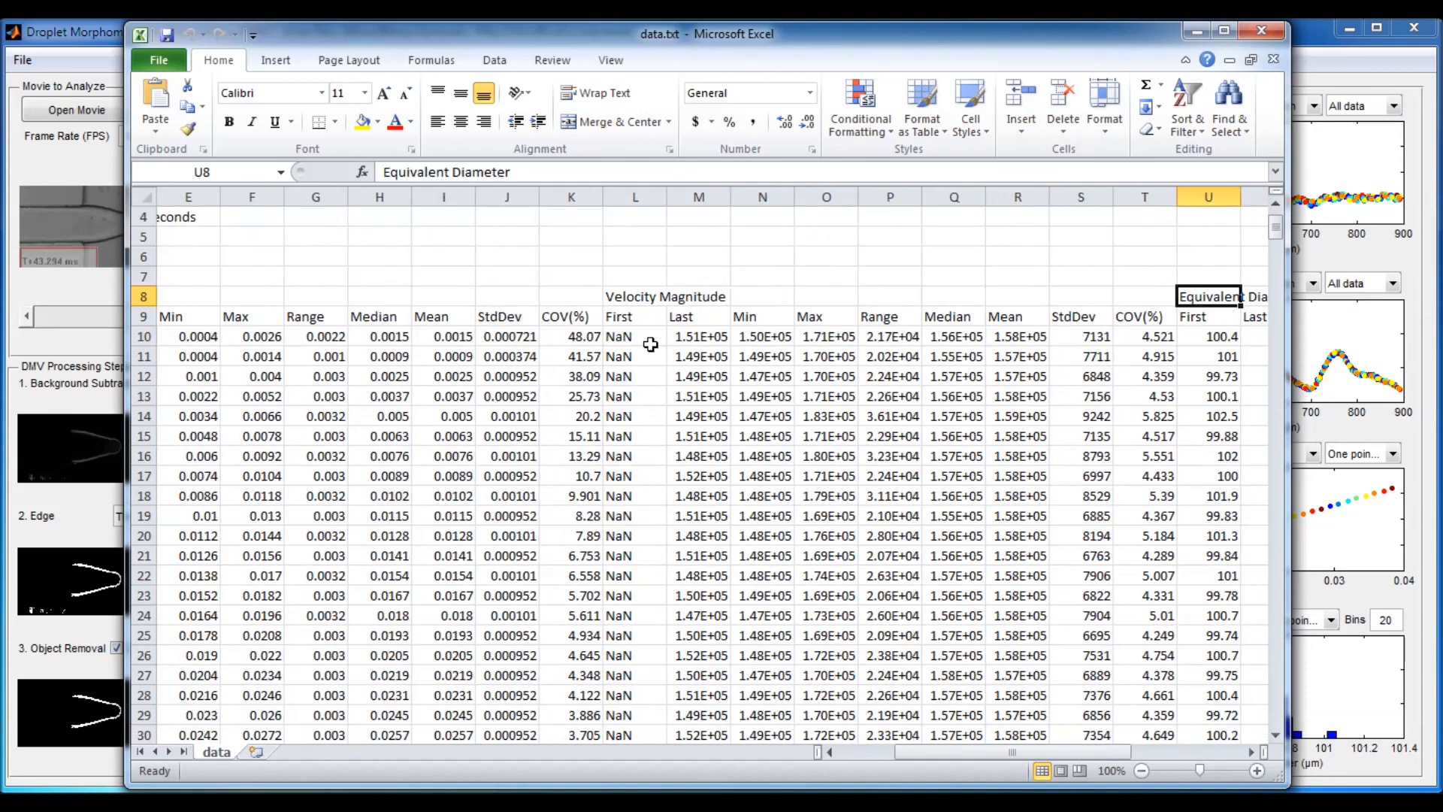
# - Look over the columns under Equivalent Diameter from First through Mean and StdDev, and return near the parameter heading
pyautogui.press('Right')
pyautogui.press('Right')
pyautogui.press('Right')
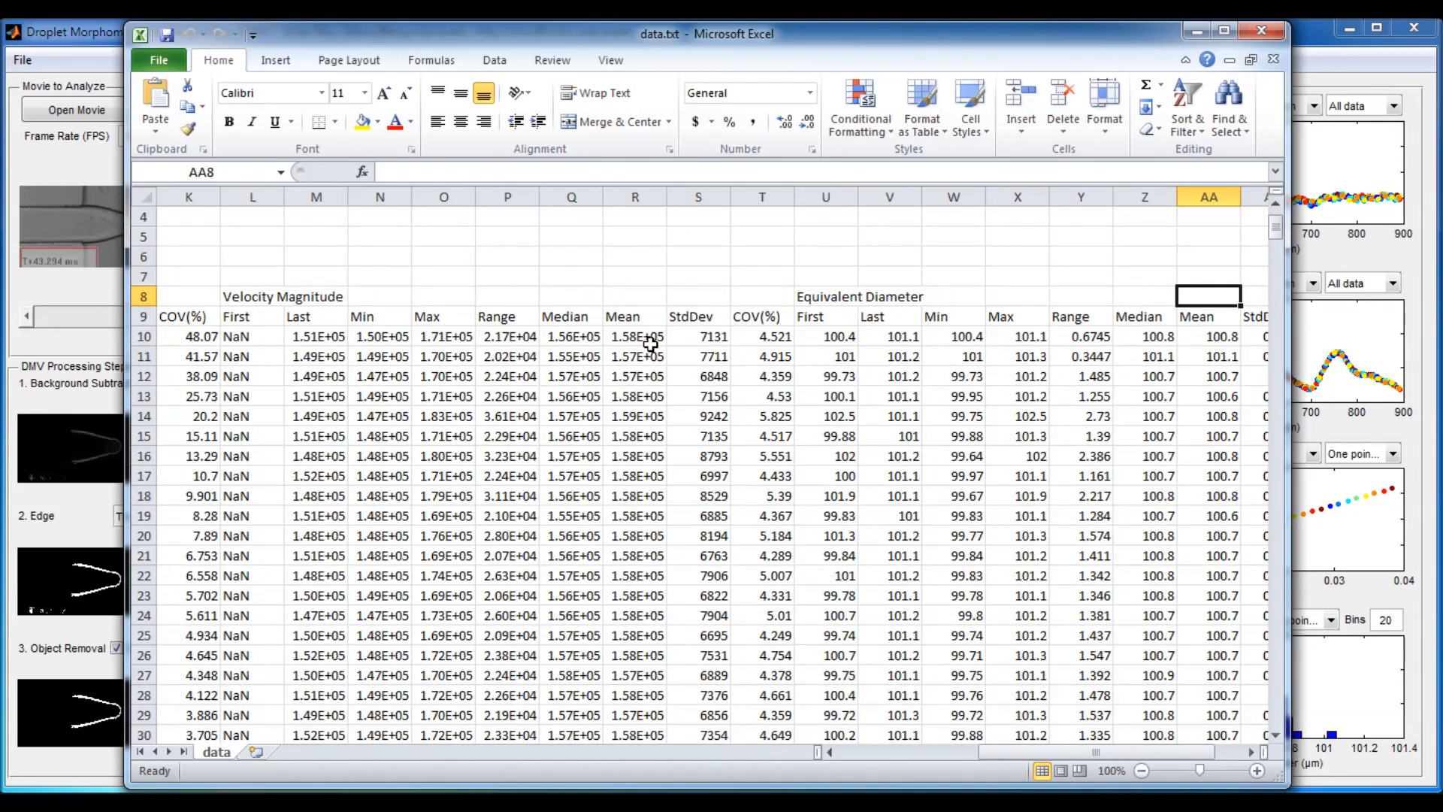
pyautogui.press('Right')
pyautogui.press('Left')
pyautogui.press('Left')
pyautogui.press('Left')
pyautogui.press('Left')
pyautogui.press('Left')
pyautogui.press('Left')
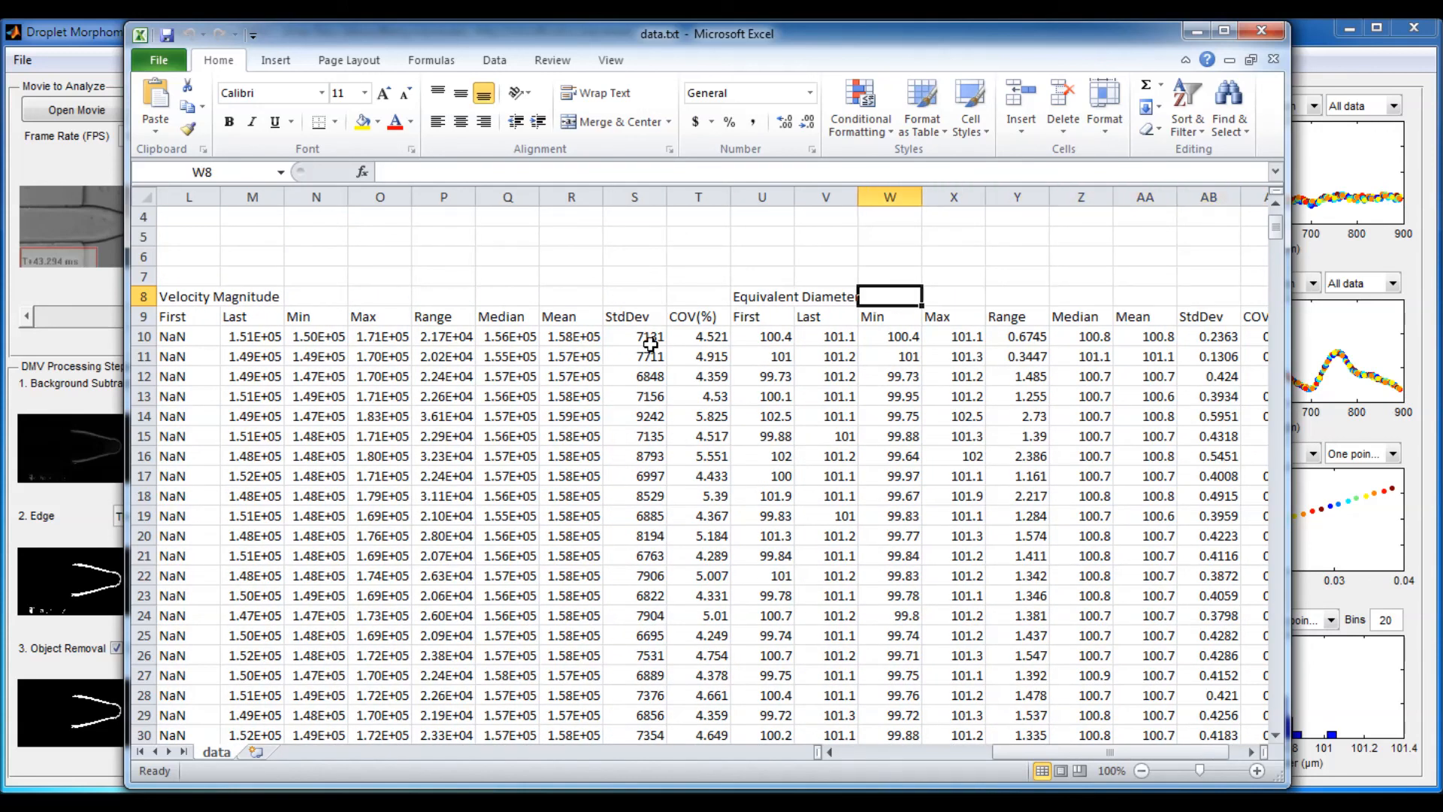
pyautogui.press('Left')
pyautogui.press('Right')
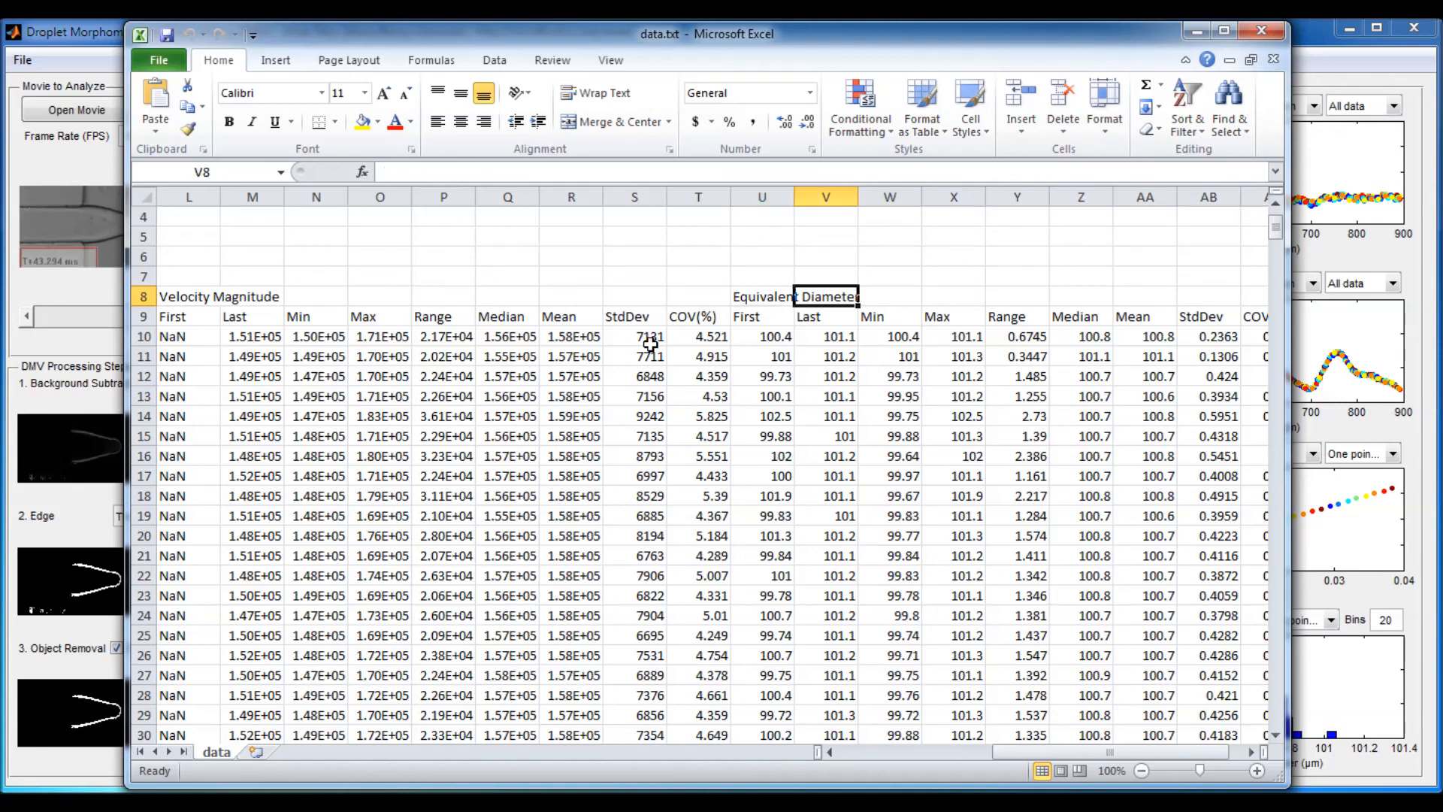
# - Check the remaining Equivalent Diameter columns through COV(%) and select that parameter's Mean heading
pyautogui.press('Right')
pyautogui.press('Right')
pyautogui.press('Right')
pyautogui.press('Right')
pyautogui.press('Right')
pyautogui.press('Right')
pyautogui.press('Right')
pyautogui.press('Right')
pyautogui.press('Left')
pyautogui.press('Left')
pyautogui.press('Left')
pyautogui.press('Down')
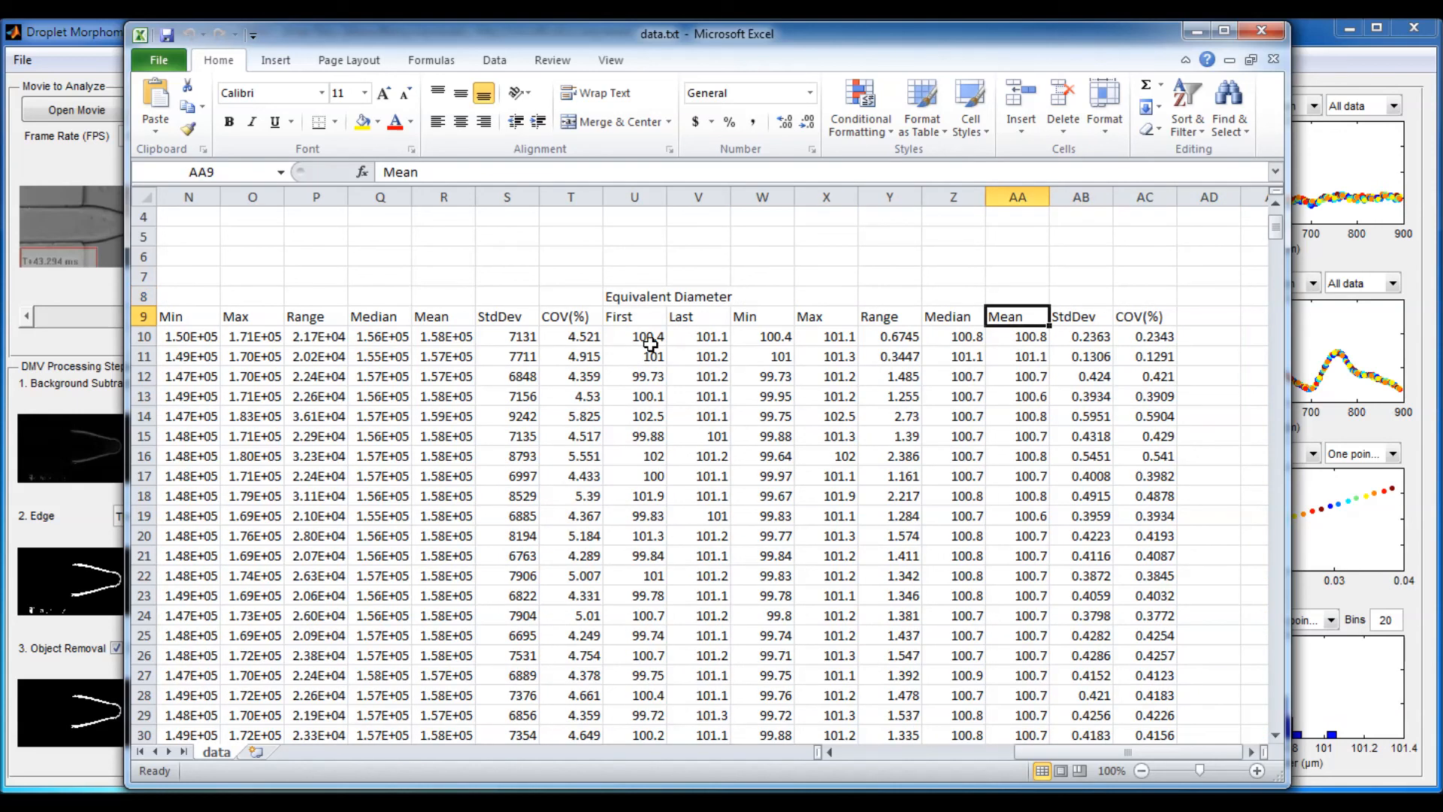
# - Check the Equivalent Diameter StdDev and COV(%) headings, then follow the Mean column down to the entire population's mean cell
pyautogui.press('Right')
pyautogui.press('Right')
pyautogui.press('Right')
pyautogui.press('Left')
pyautogui.press('Left')
pyautogui.press('Left')
pyautogui.press('Down')
pyautogui.press('Down')
pyautogui.press('Up')
pyautogui.press('Down')
pyautogui.press('Down')
pyautogui.press('Down')
pyautogui.press('Down')
pyautogui.press('Down')
pyautogui.press('Down')
pyautogui.press('Down')
pyautogui.press('Down')
pyautogui.press('Down')
pyautogui.press('Down')
pyautogui.press('Down')
pyautogui.press('Down')
pyautogui.press('Down')
pyautogui.press('Down')
pyautogui.press('Down')
pyautogui.press('Down')
pyautogui.press('Down')
pyautogui.press('Down')
pyautogui.press('Down')
pyautogui.press('Down')
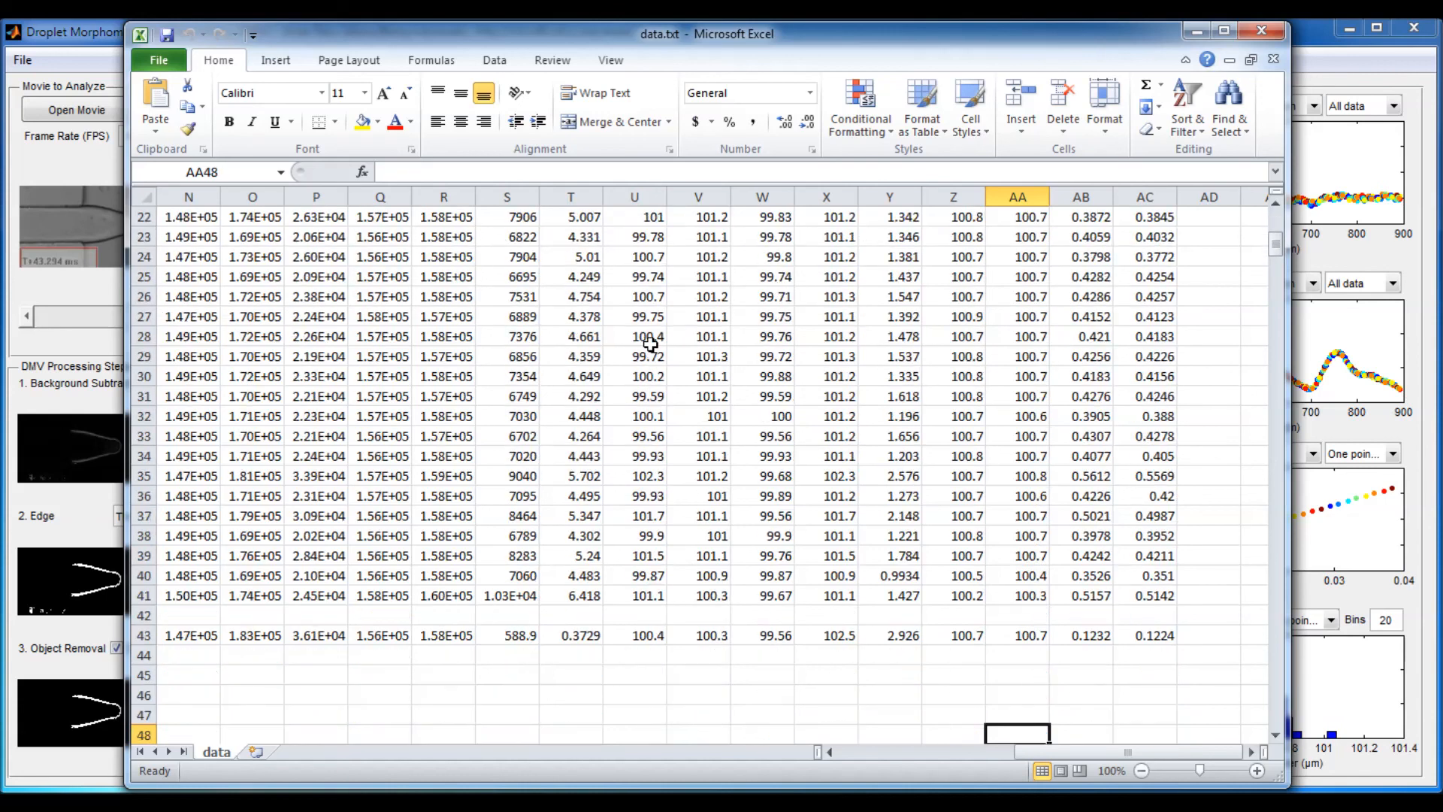
pyautogui.press('Down')
pyautogui.press('Down')
pyautogui.press('Down')
pyautogui.press('Up')
pyautogui.press('Up')
pyautogui.press('Up')
pyautogui.press('Up')
pyautogui.press('Up')
pyautogui.press('Up')
pyautogui.press('Up')
pyautogui.press('Up')
pyautogui.press('Up')
pyautogui.press('Down')
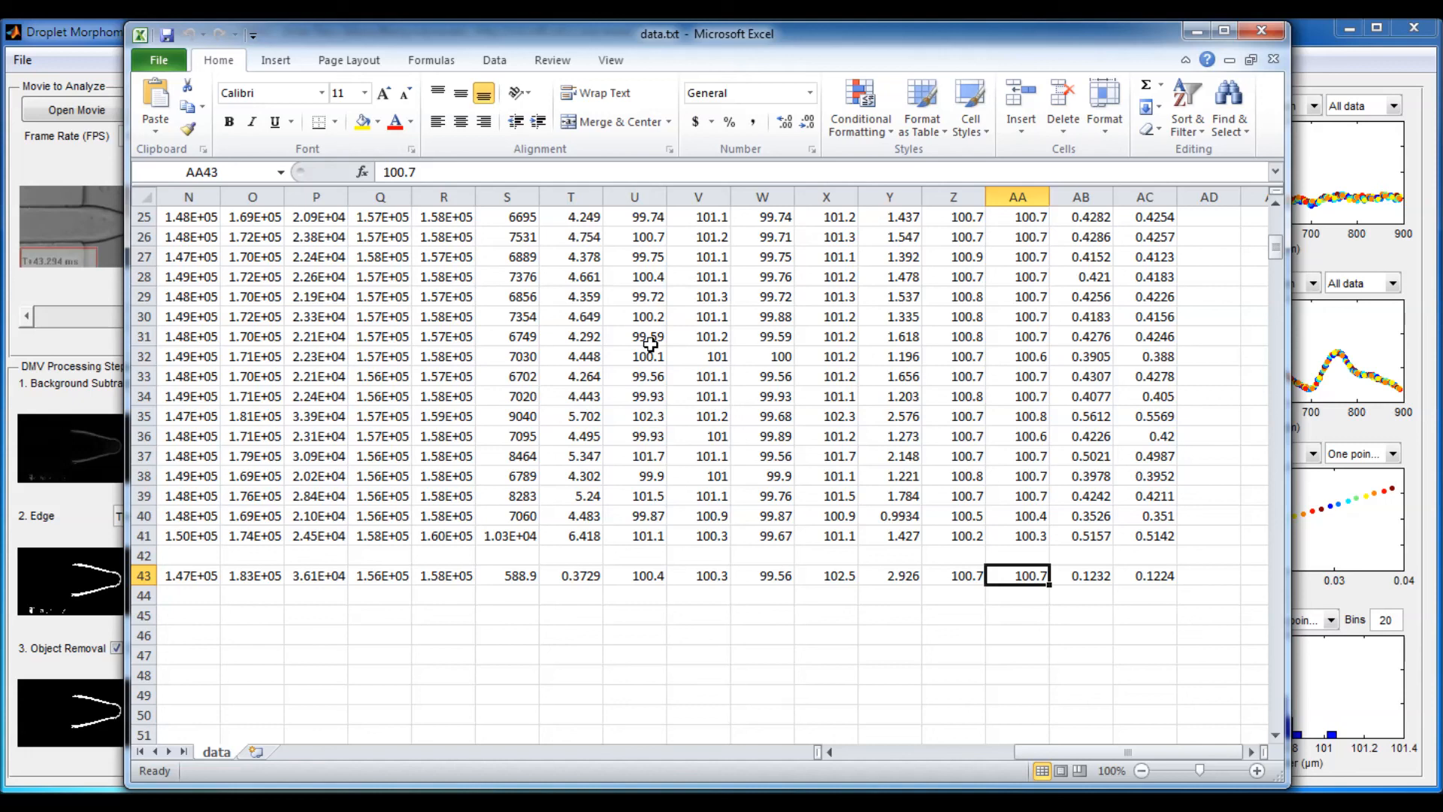
# - Select the entire population's Equivalent Diameter COV(%) cell and compare it with the individual droplets' COV(%) values
pyautogui.click(1152, 576)
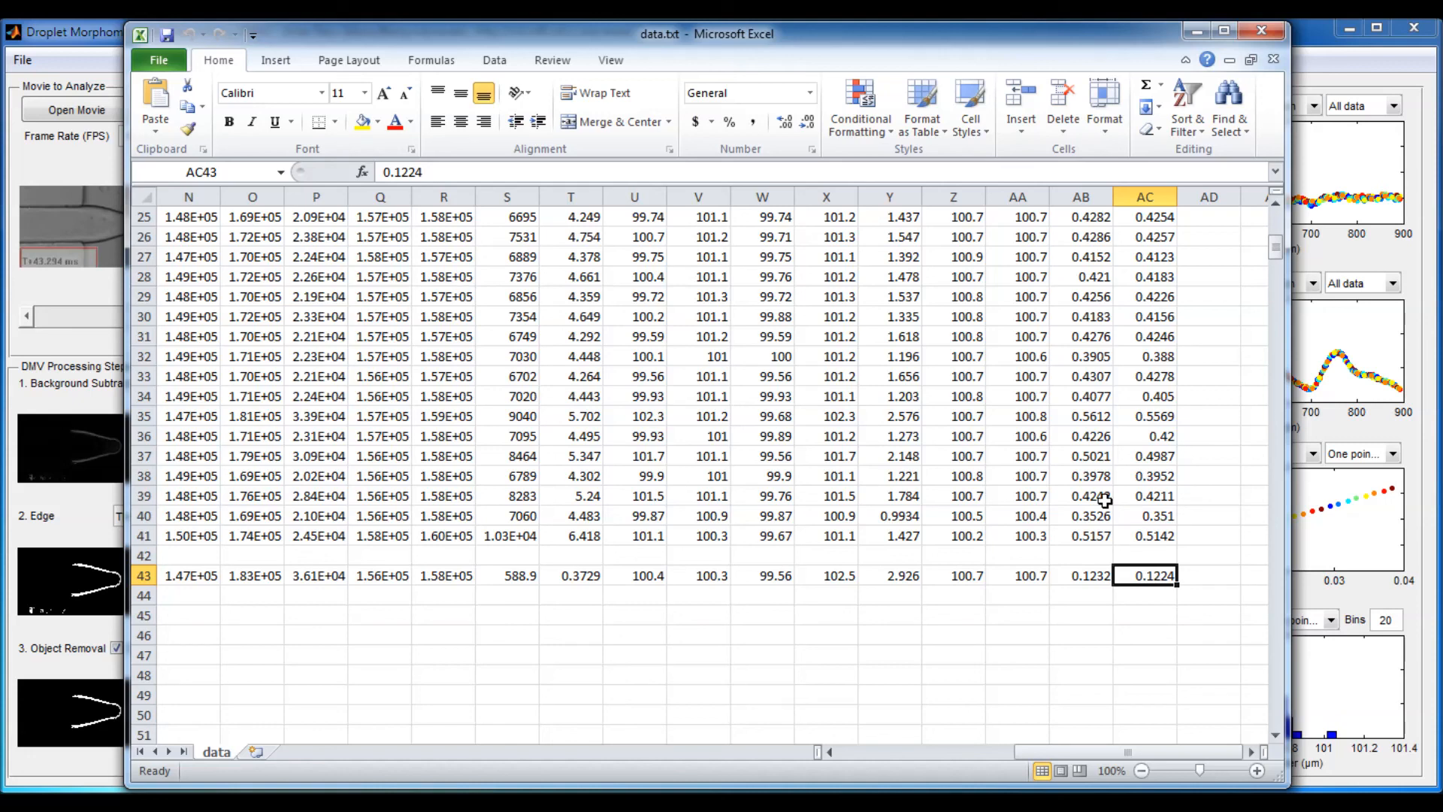
pyautogui.scroll(8, 1146, 499)
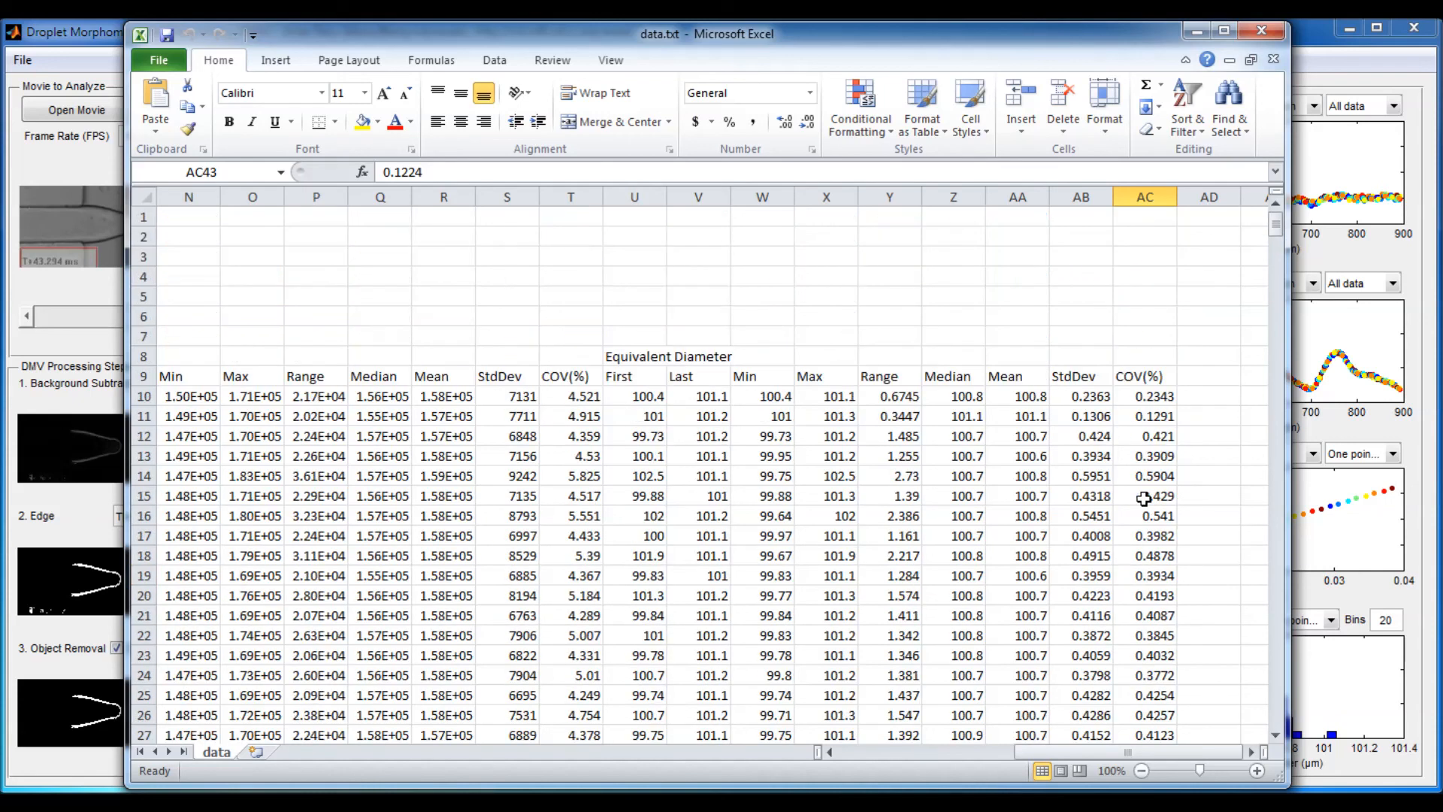
pyautogui.scroll(-9, 1161, 481)
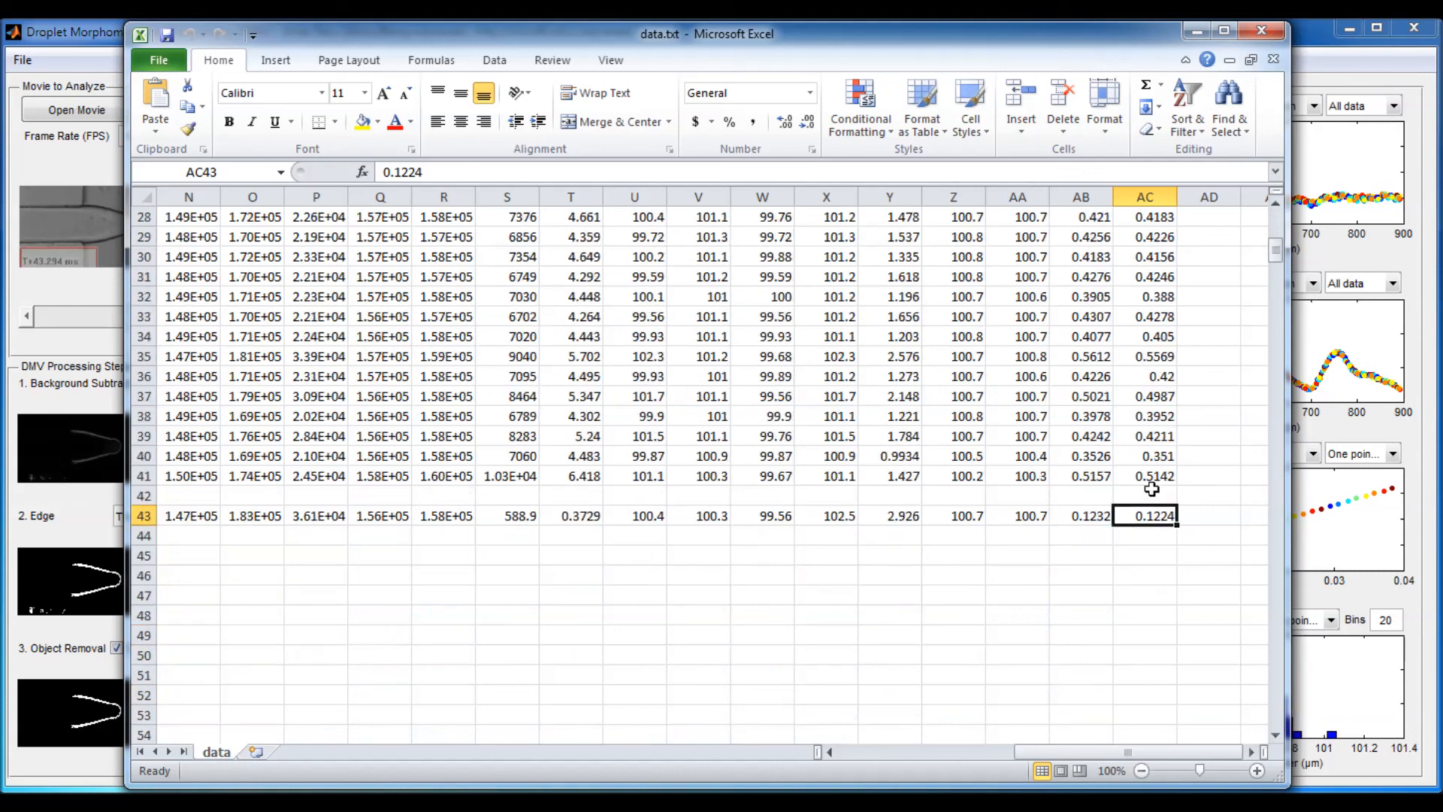
# - Go back along the population row to its ENTIRE POPULATION label in column A
pyautogui.press('Left')
pyautogui.press('Left')
pyautogui.press('Left')
pyautogui.press('Left')
pyautogui.press('Left')
pyautogui.press('Left')
pyautogui.press('Left')
pyautogui.press('Left')
pyautogui.press('Left')
pyautogui.press('Left')
pyautogui.press('Left')
pyautogui.press('Left')
pyautogui.press('Left')
pyautogui.press('Left')
pyautogui.press('Left')
pyautogui.press('Left')
pyautogui.press('Left')
pyautogui.press('Left')
pyautogui.press('Left')
pyautogui.press('Left')
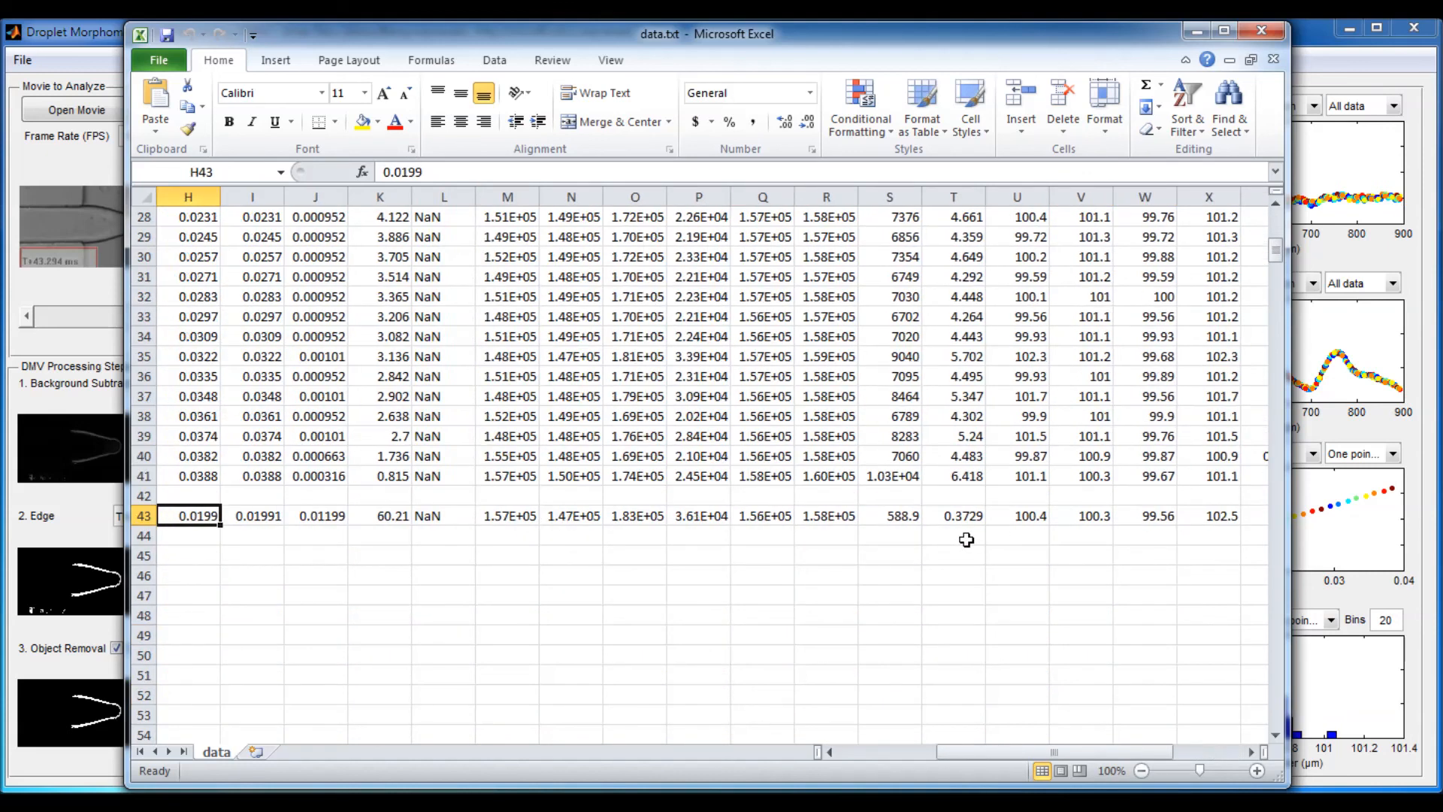
pyautogui.press('Left')
pyautogui.press('Left')
pyautogui.press('Left')
pyautogui.press('Left')
pyautogui.press('Left')
pyautogui.press('Left')
pyautogui.press('Left')
# - Go down to the DETAILS ON EACH DROPLET section and past droplet 1's records to the first record of droplet 2
pyautogui.press('Down')
pyautogui.press('Down')
pyautogui.press('Down')
pyautogui.press('Down')
pyautogui.press('Down')
pyautogui.press('Down')
pyautogui.press('Down')
pyautogui.press('Down')
pyautogui.press('Down')
pyautogui.press('Down')
pyautogui.press('Down')
pyautogui.press('Down')
pyautogui.press('Down')
pyautogui.press('Down')
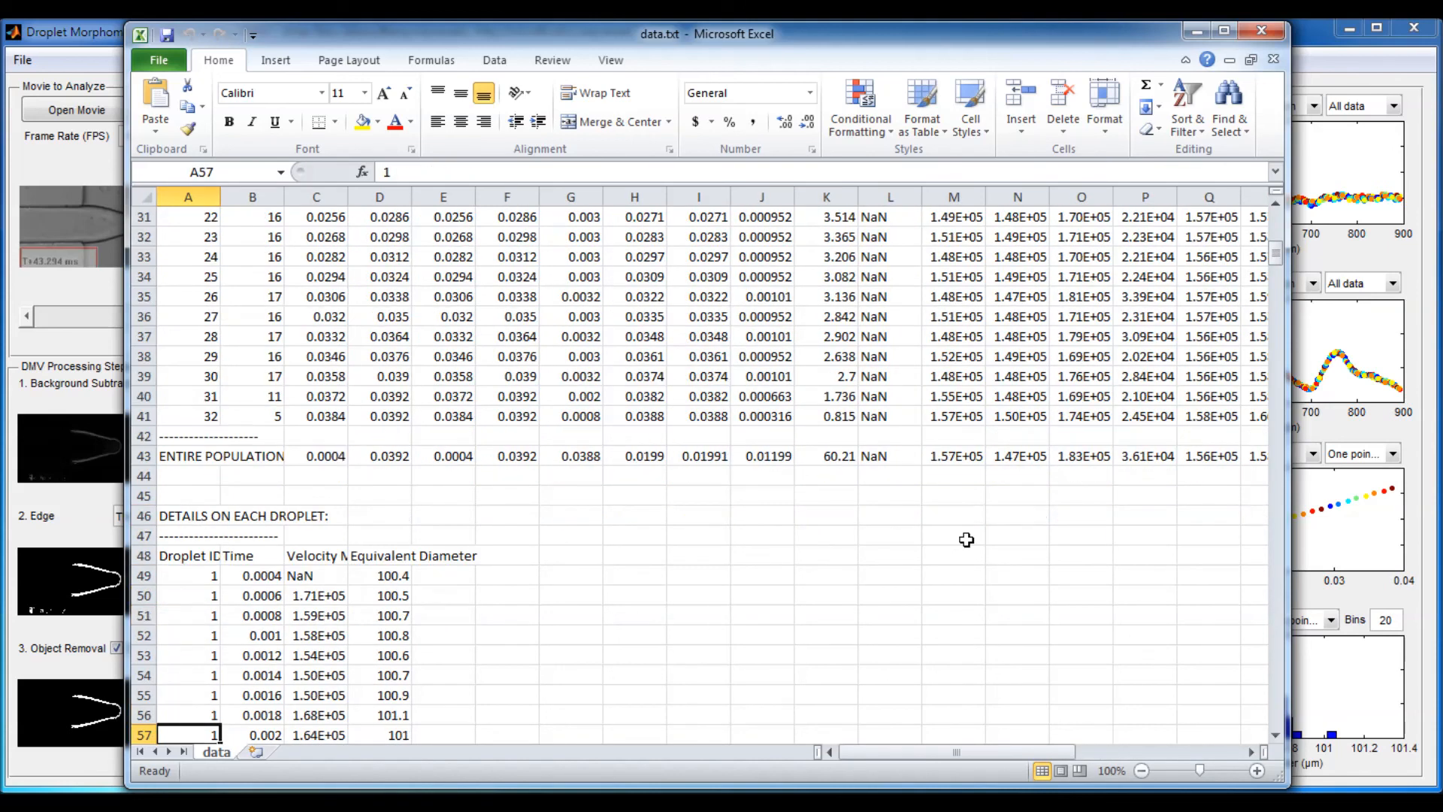
pyautogui.press('Down')
pyautogui.press('Down')
pyautogui.press('Down')
pyautogui.press('Down')
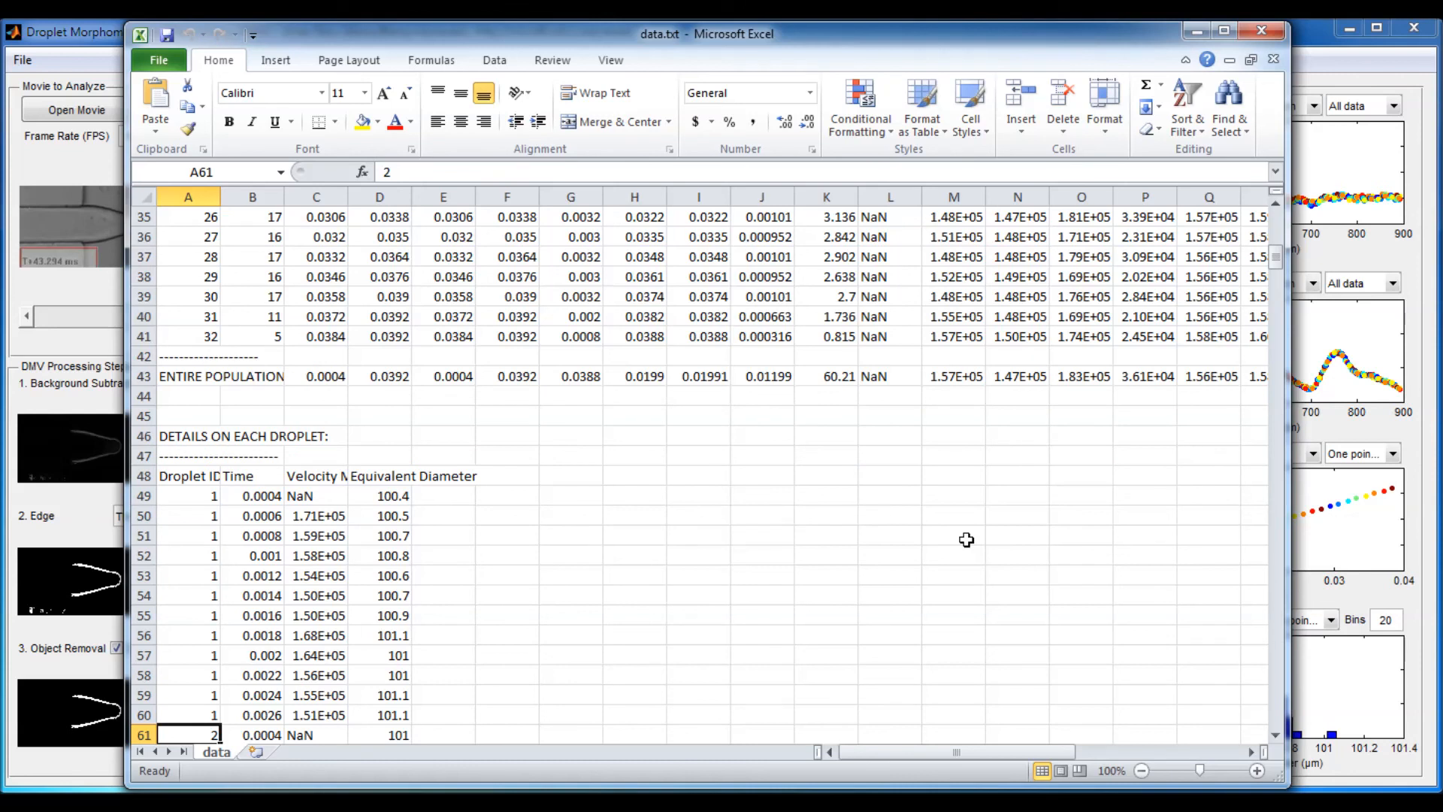
# - Return up the Droplet ID column to droplet 1's first record in the details section
pyautogui.press('Up')
pyautogui.press('Up')
pyautogui.press('Up')
pyautogui.press('Up')
pyautogui.press('Up')
pyautogui.press('Up')
pyautogui.press('Up')
pyautogui.press('Up')
pyautogui.press('Up')
pyautogui.press('Up')
pyautogui.press('Up')
pyautogui.press('Up')
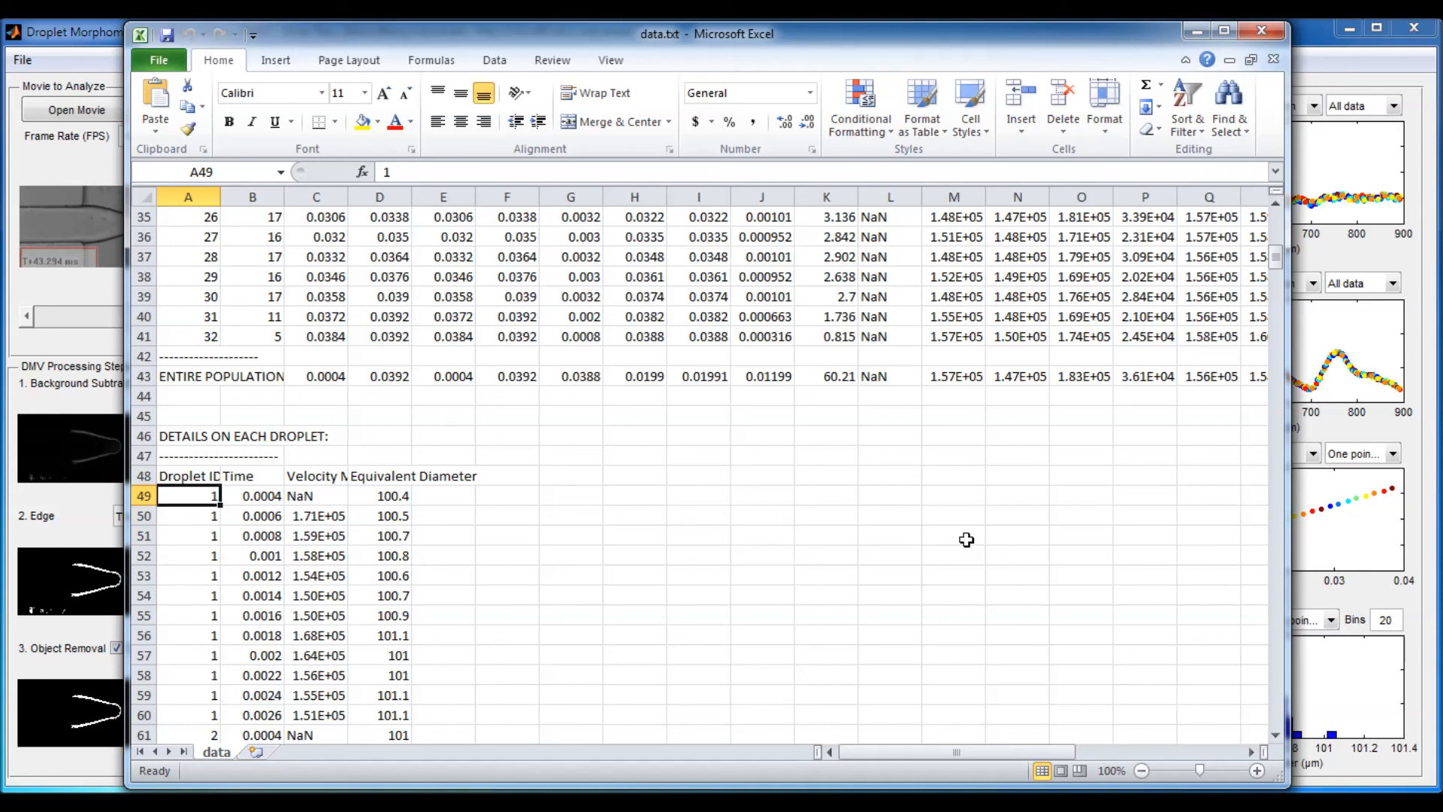
# - Look through all of droplet 1's records in the Droplet ID column, down to A60 and back to A49
pyautogui.press('Down')
pyautogui.press('Down')
pyautogui.press('Down')
pyautogui.press('Down')
pyautogui.press('Down')
pyautogui.press('Down')
pyautogui.press('Down')
pyautogui.press('Down')
pyautogui.press('Down')
pyautogui.press('Down')
pyautogui.press('Down')
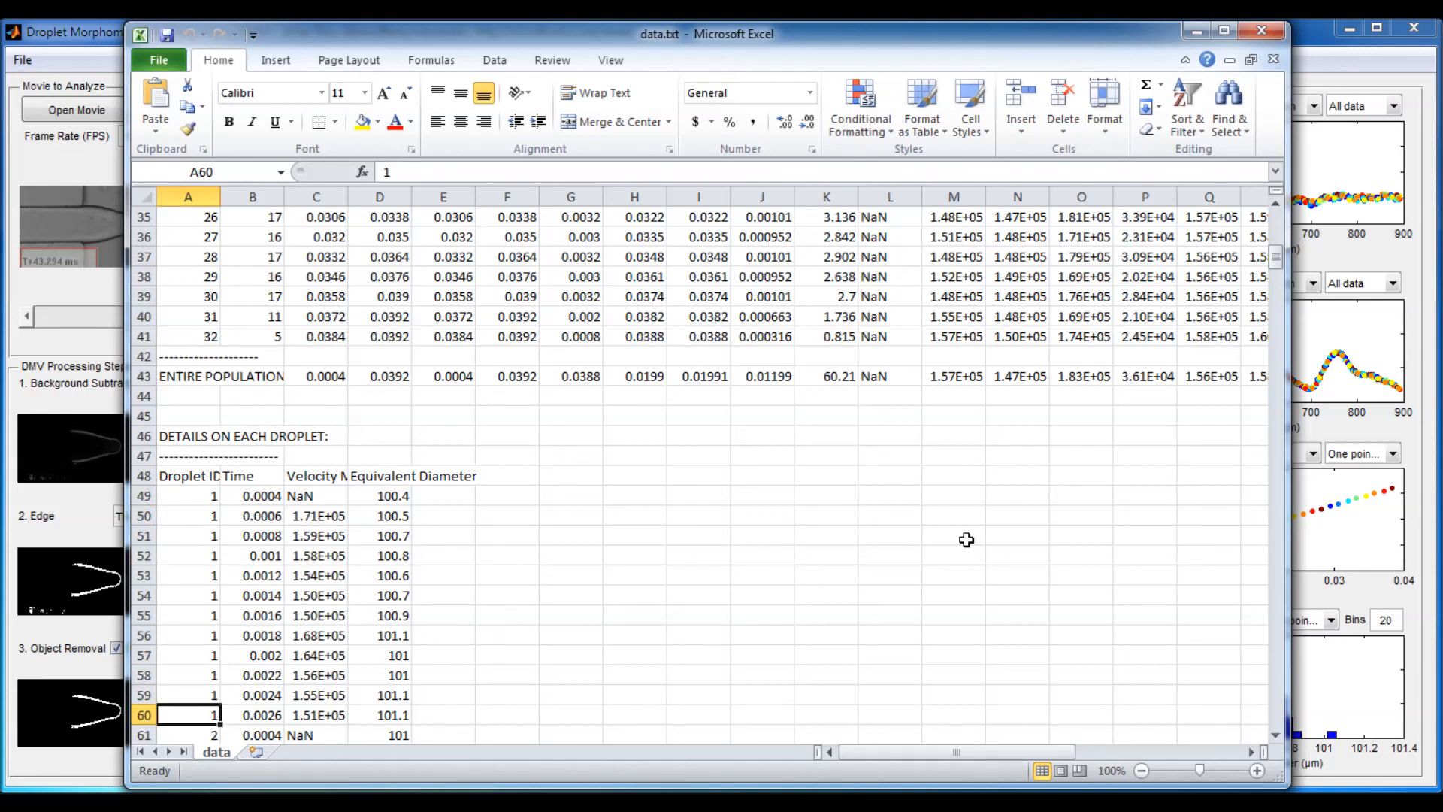
pyautogui.press('Up')
pyautogui.press('Up')
pyautogui.press('Up')
pyautogui.press('Up')
pyautogui.press('Up')
pyautogui.press('Up')
pyautogui.press('Up')
pyautogui.press('Up')
pyautogui.press('Up')
pyautogui.press('Up')
pyautogui.press('Up')
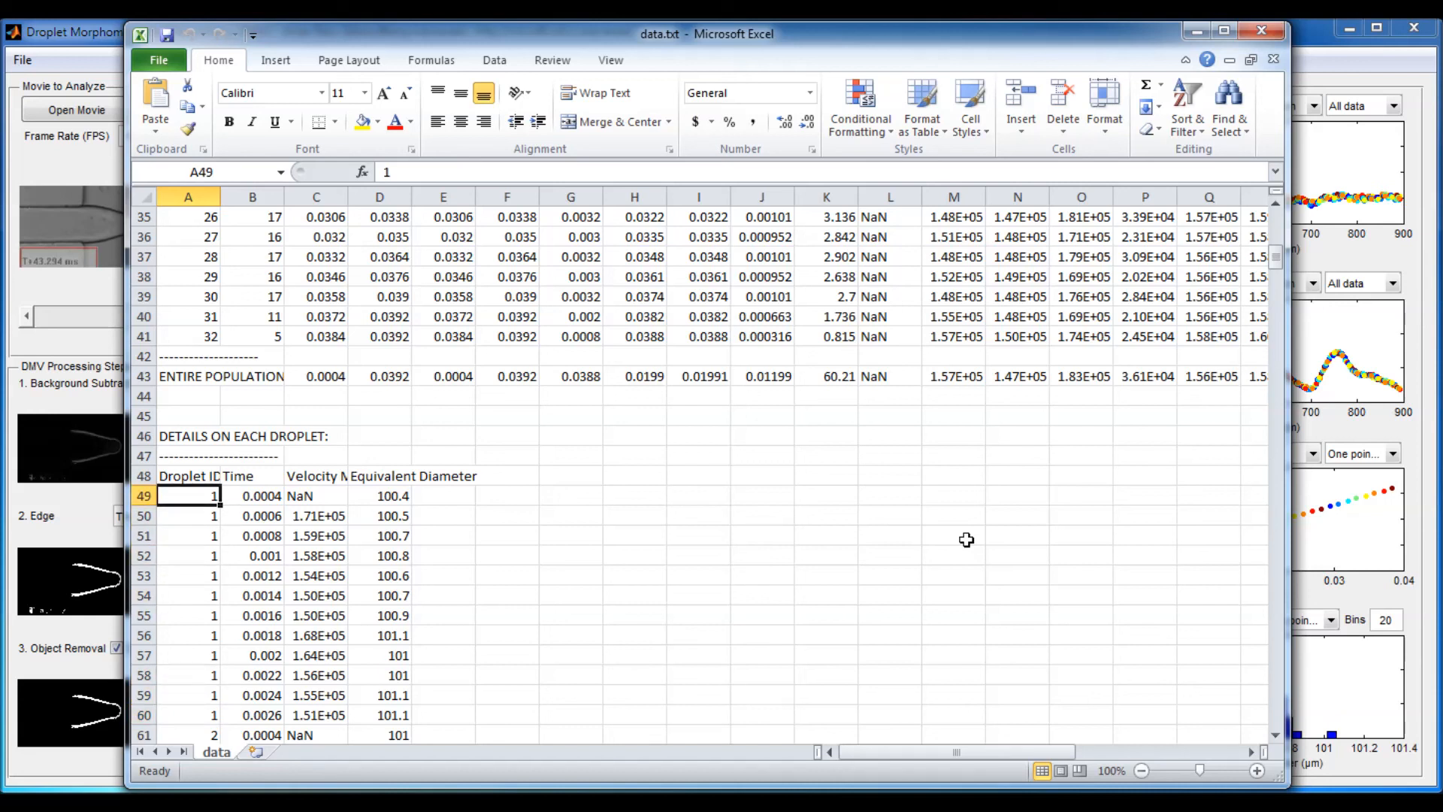
# - Review droplet 1's block of Droplet ID entries once more, down to its last record and back up near its start
pyautogui.press('Down')
pyautogui.press('Down')
pyautogui.press('Down')
pyautogui.press('Down')
pyautogui.press('Down')
pyautogui.press('Down')
pyautogui.press('Down')
pyautogui.press('Down')
pyautogui.press('Down')
pyautogui.press('Down')
pyautogui.press('Down')
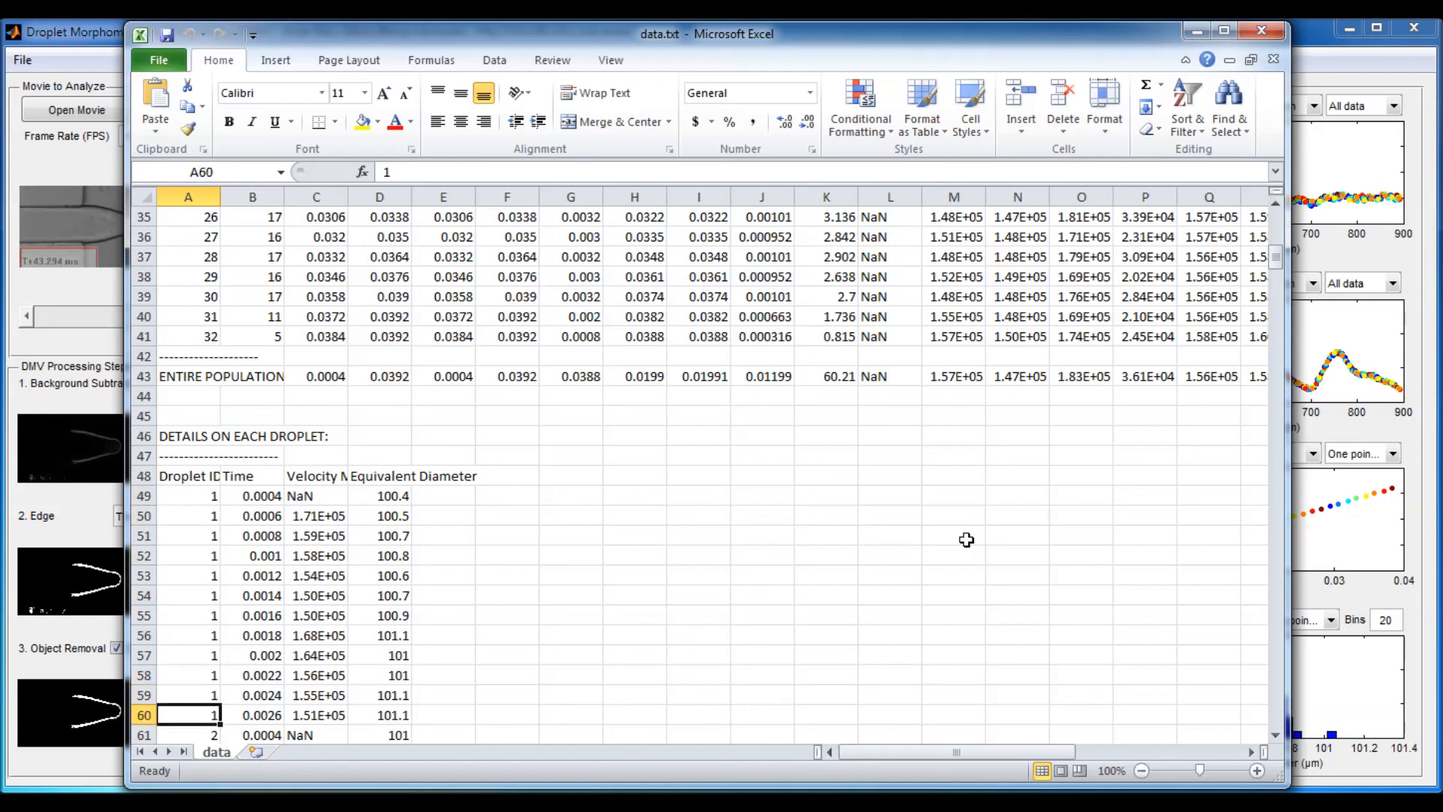
pyautogui.press('Up')
pyautogui.press('Up')
pyautogui.press('Up')
pyautogui.press('Up')
pyautogui.press('Up')
pyautogui.press('Up')
pyautogui.press('Up')
pyautogui.press('Up')
pyautogui.press('Up')
pyautogui.press('Up')
pyautogui.press('Up')
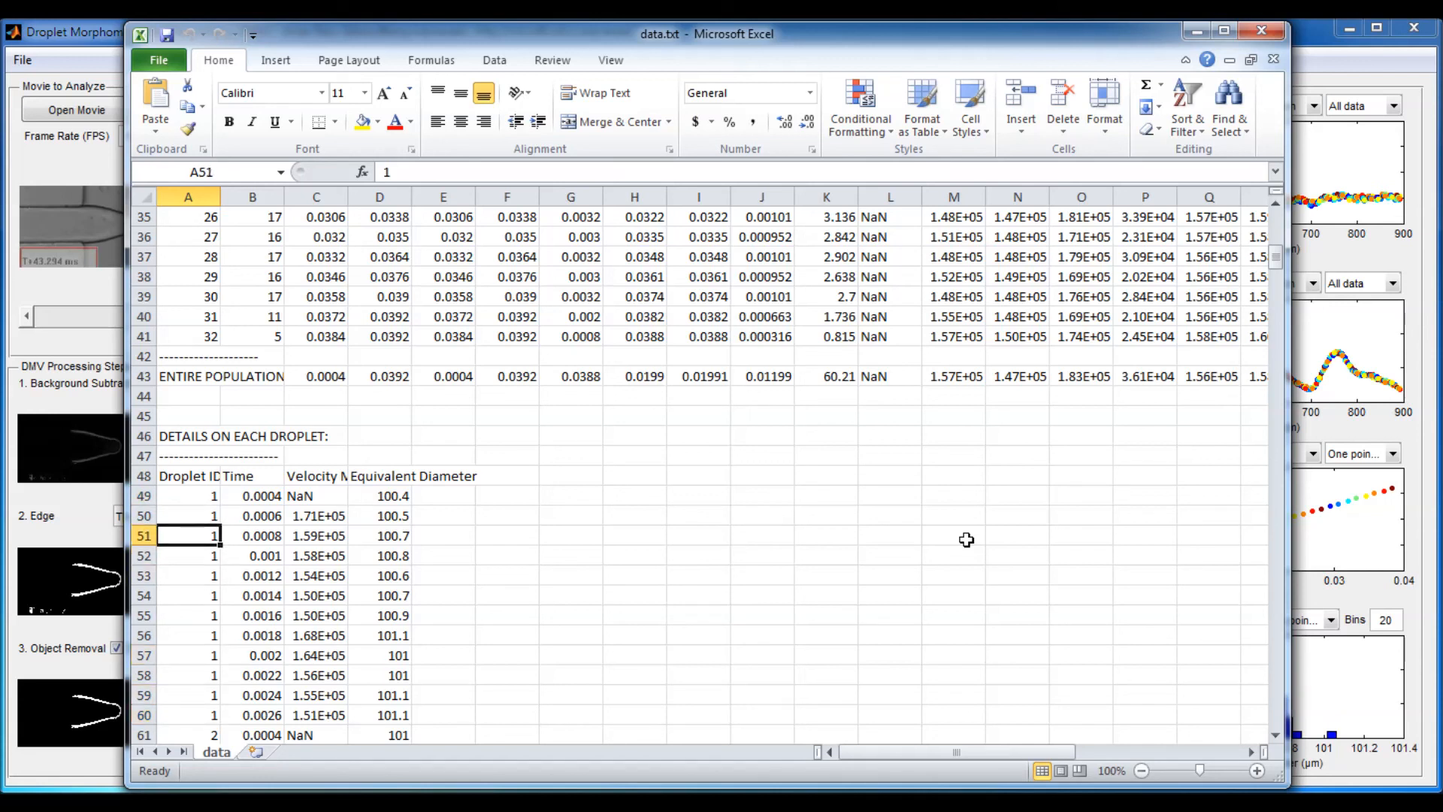
# - Look through droplet 1's Time values in the details section, down to its last record
pyautogui.press('Right')
pyautogui.press('Down')
pyautogui.press('Down')
pyautogui.press('Down')
pyautogui.press('Down')
pyautogui.press('Down')
pyautogui.press('Down')
pyautogui.press('Down')
pyautogui.press('Down')
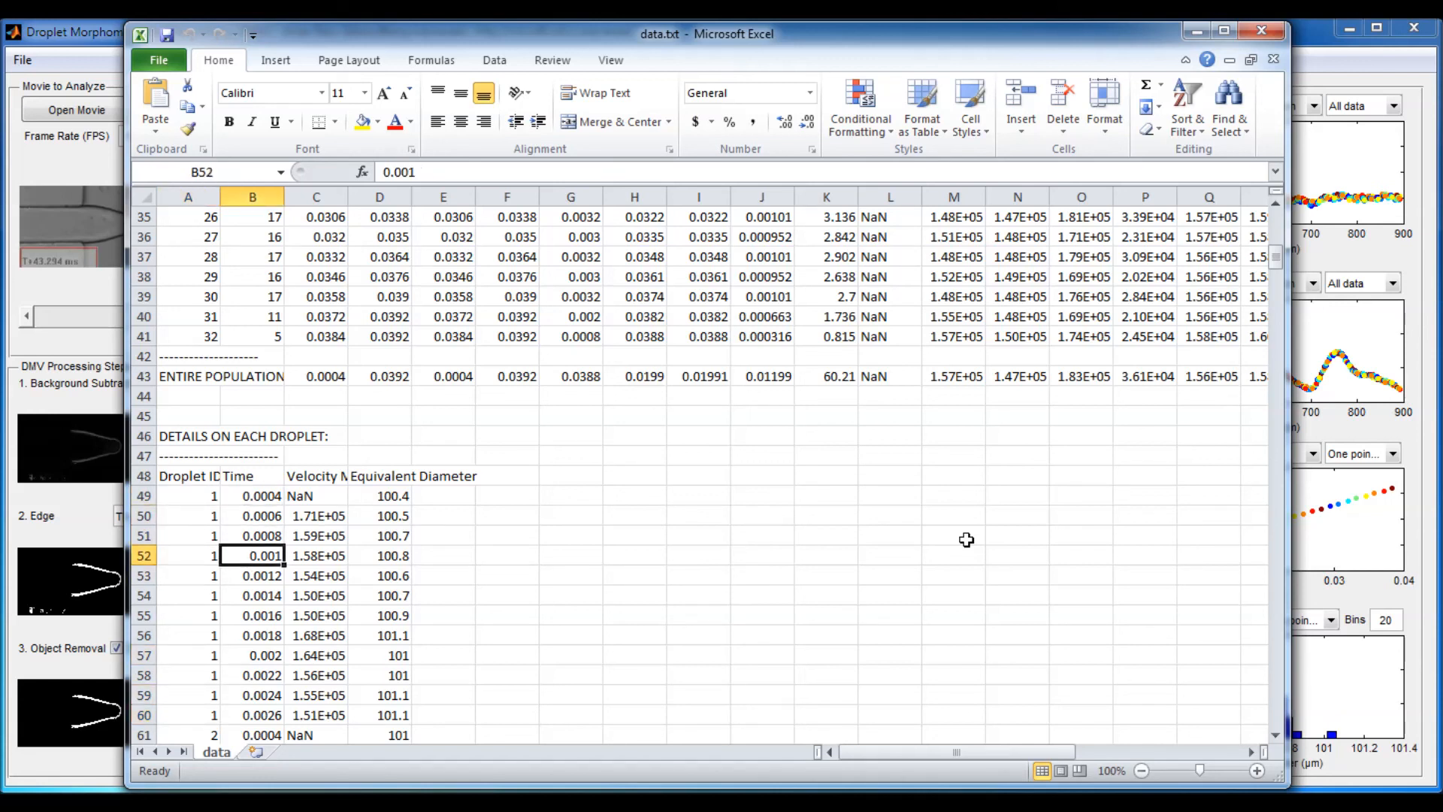
pyautogui.press('Down')
pyautogui.press('Down')
pyautogui.press('Down')
# - Go over droplet 1's Velocity Magnitude values from its last record back up to its first
pyautogui.press('Right')
pyautogui.press('Up')
pyautogui.press('Up')
pyautogui.press('Up')
pyautogui.press('Up')
pyautogui.press('Up')
pyautogui.press('Up')
pyautogui.press('Up')
pyautogui.press('Up')
pyautogui.press('Up')
pyautogui.press('Up')
pyautogui.press('Up')
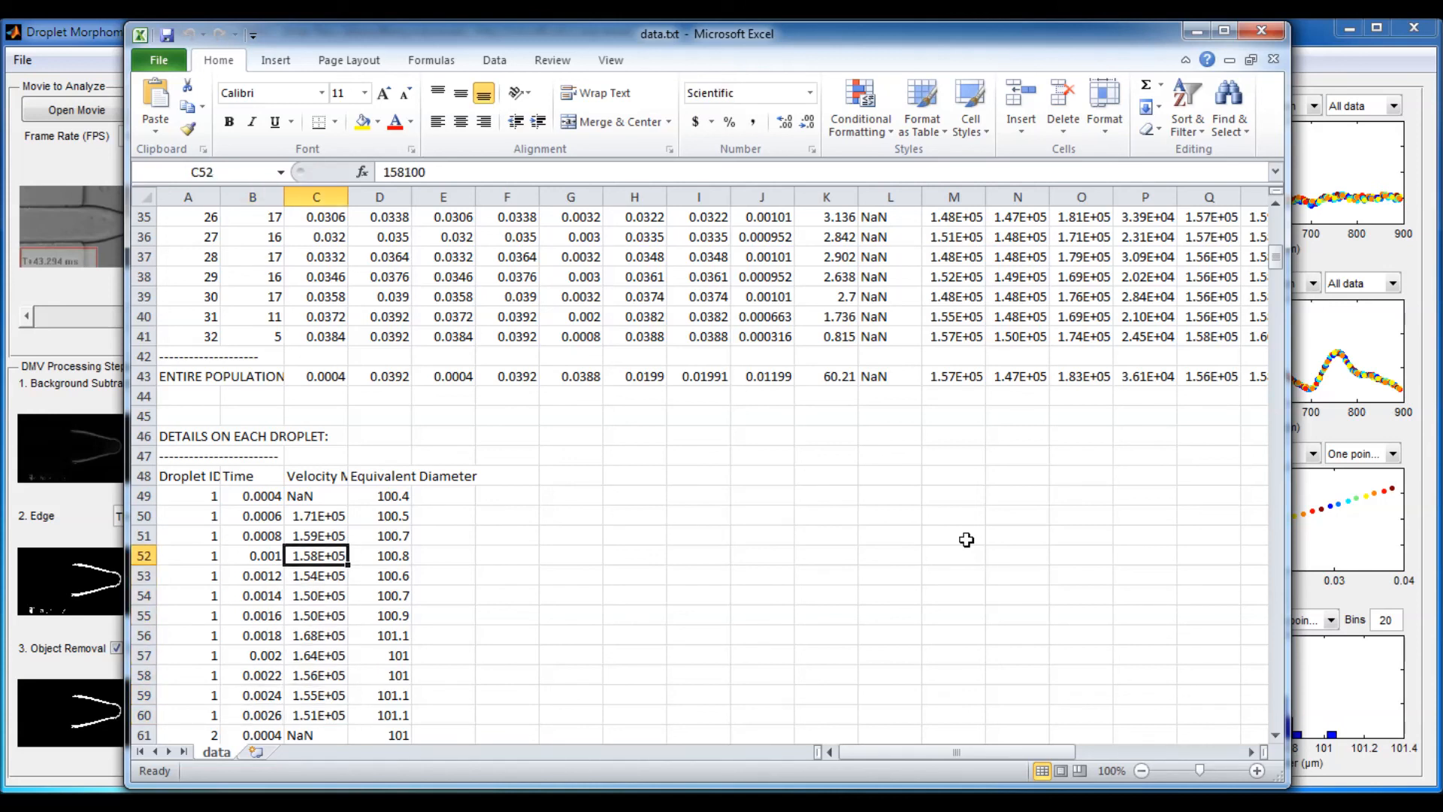
# - Review droplet 1's Equivalent Diameter values from the first record down to D60
pyautogui.press('Right')
pyautogui.press('Down')
pyautogui.press('Down')
pyautogui.press('Down')
pyautogui.press('Down')
pyautogui.press('Down')
pyautogui.press('Down')
pyautogui.press('Down')
pyautogui.press('Down')
pyautogui.press('Down')
pyautogui.press('Down')
pyautogui.press('Down')
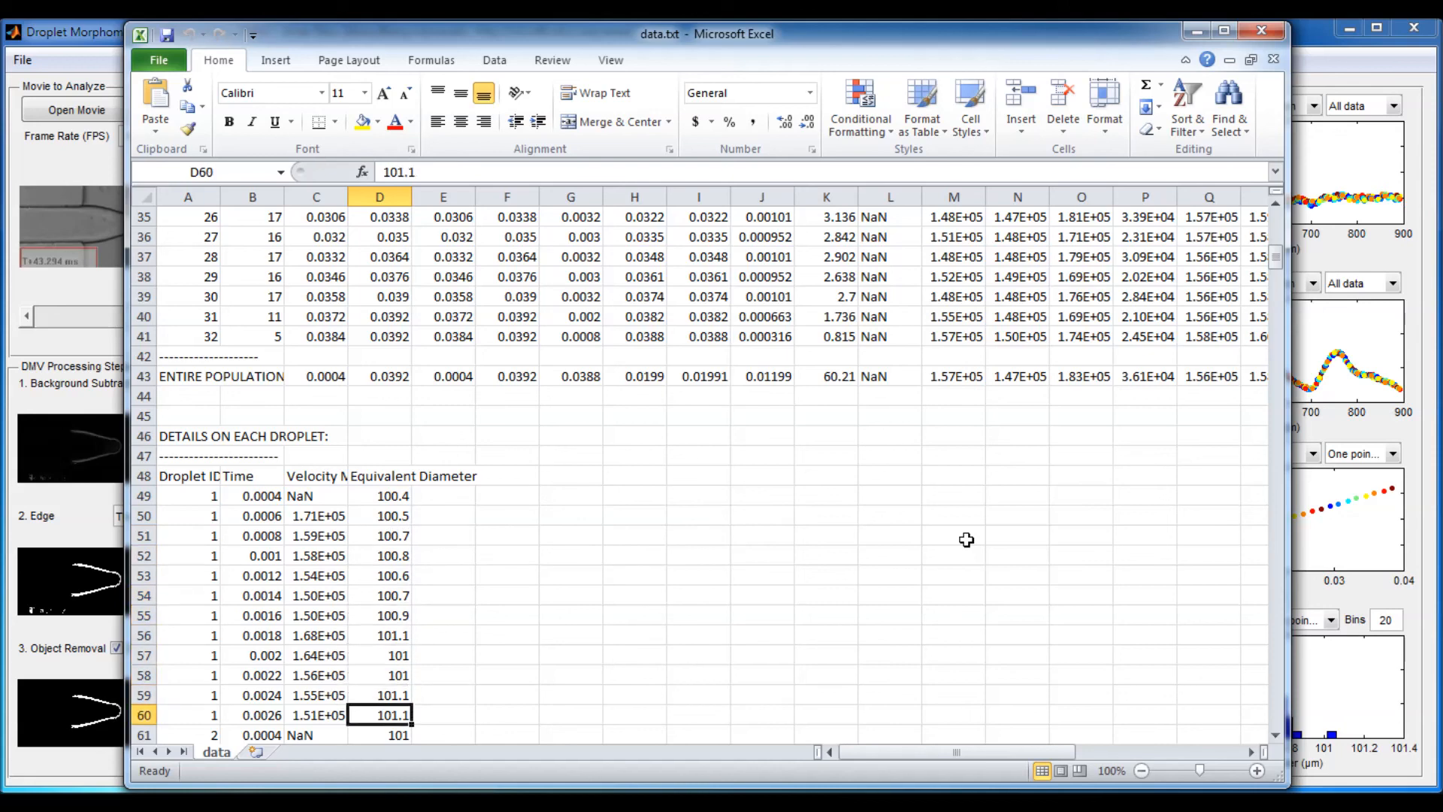
# - Look through the remaining droplets' detail records down to the last one for droplet 32, and return to the top of the report
pyautogui.scroll(-2, 545, 569)
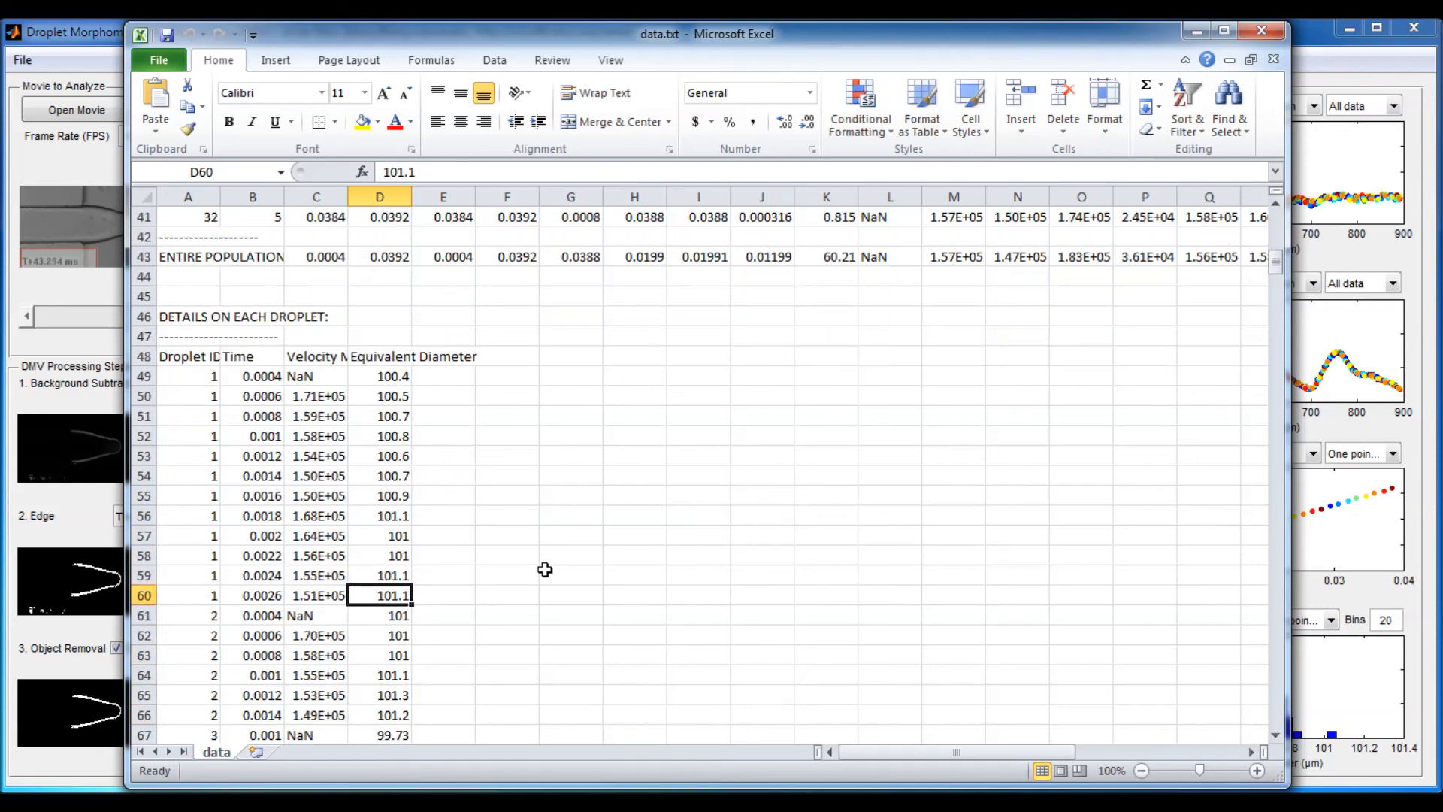
pyautogui.scroll(-8, 545, 570)
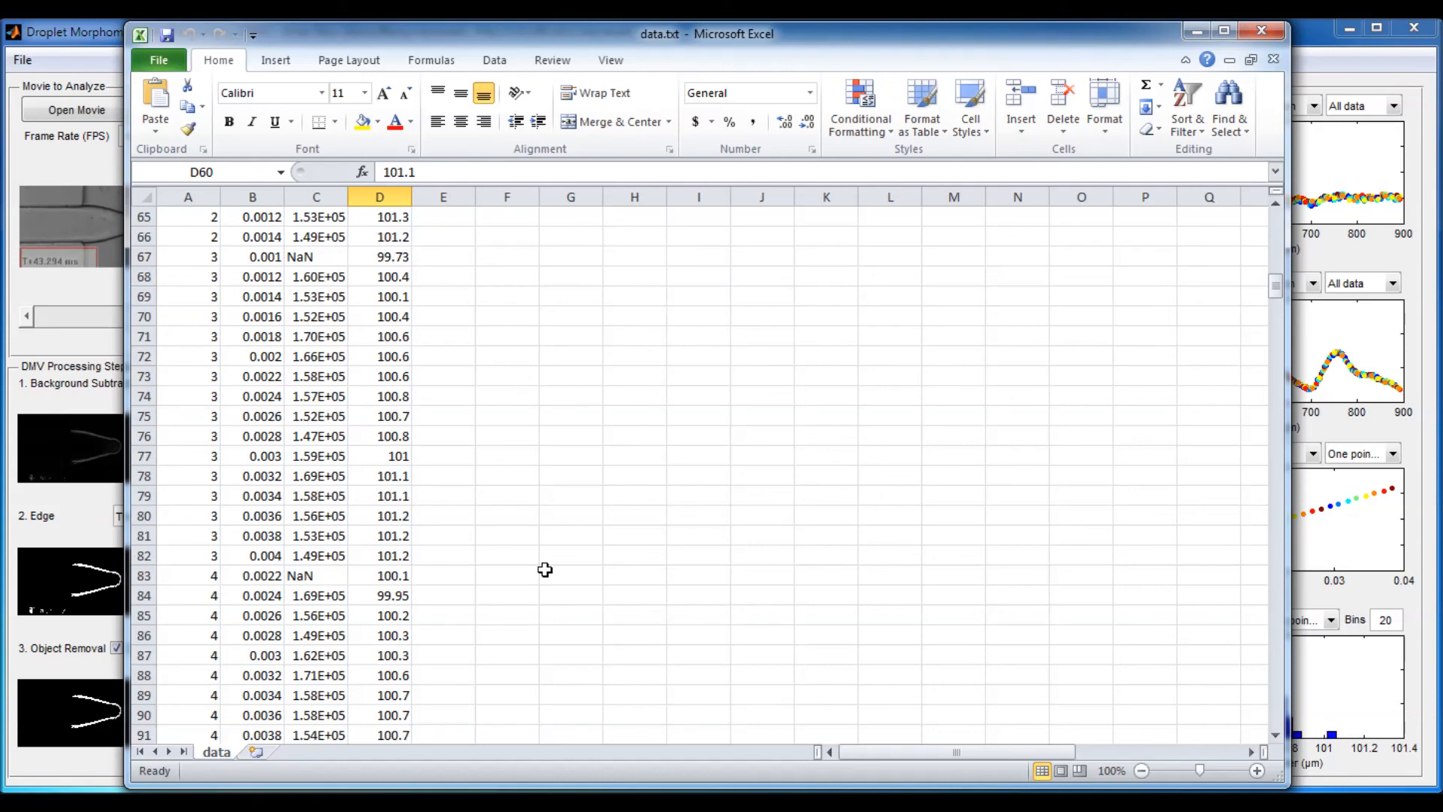
pyautogui.scroll(-16, 544, 569)
pyautogui.scroll(-20, 544, 570)
pyautogui.scroll(-20, 545, 569)
pyautogui.scroll(-20, 545, 569)
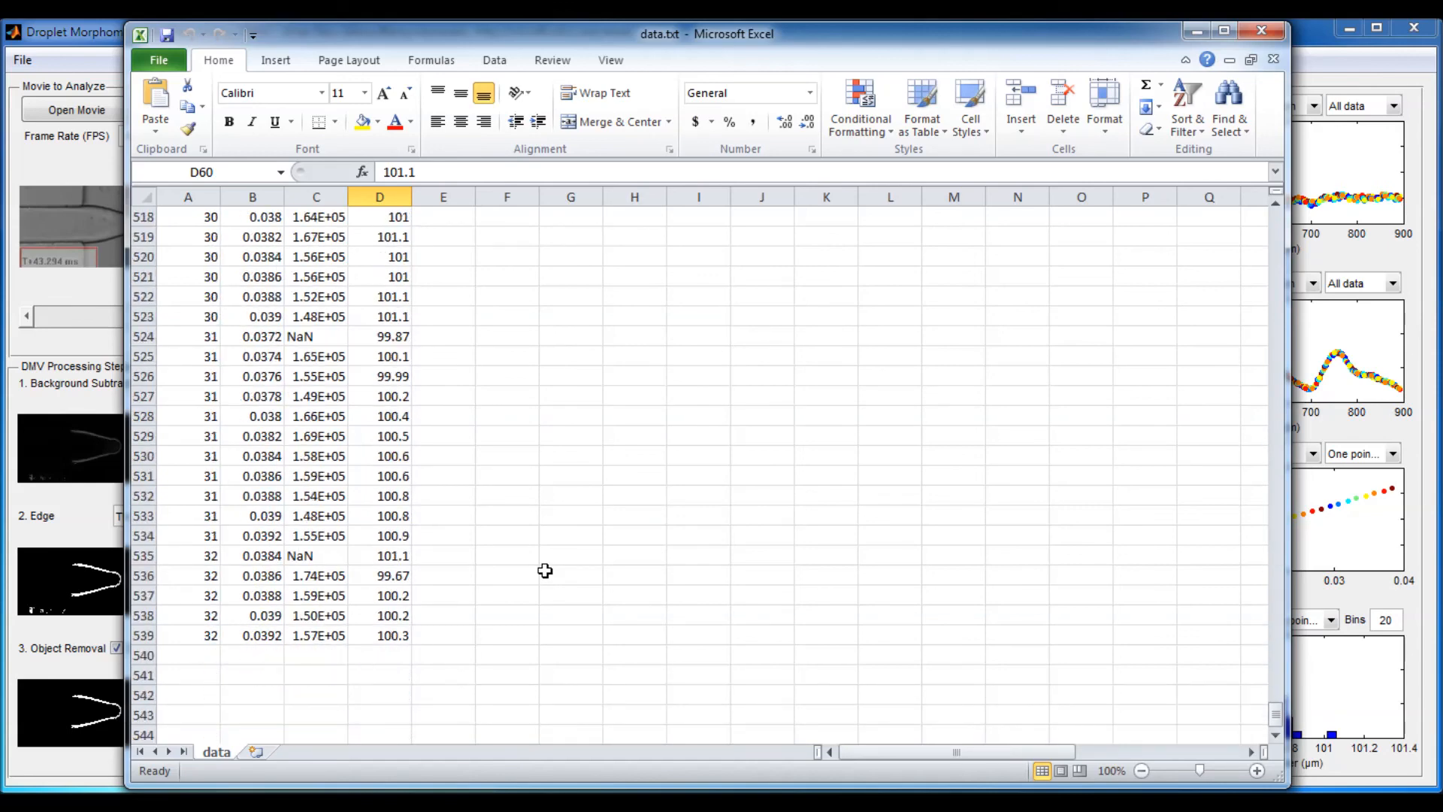
pyautogui.moveTo(1275, 714); pyautogui.dragTo(1285, 224)
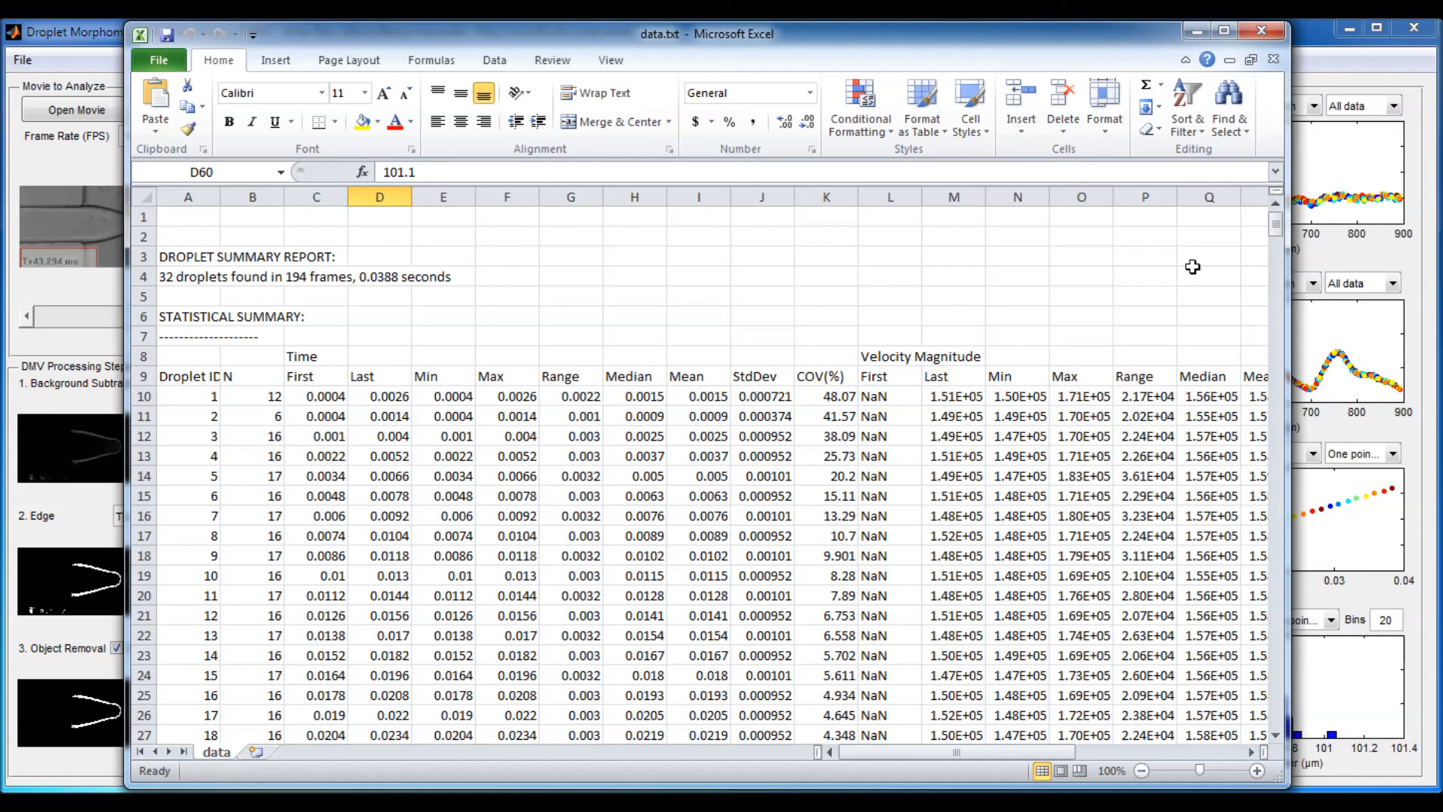
# - Close the data.txt workbook and the DMV-Example folder window to return to the DMV program
pyautogui.click(1261, 33)
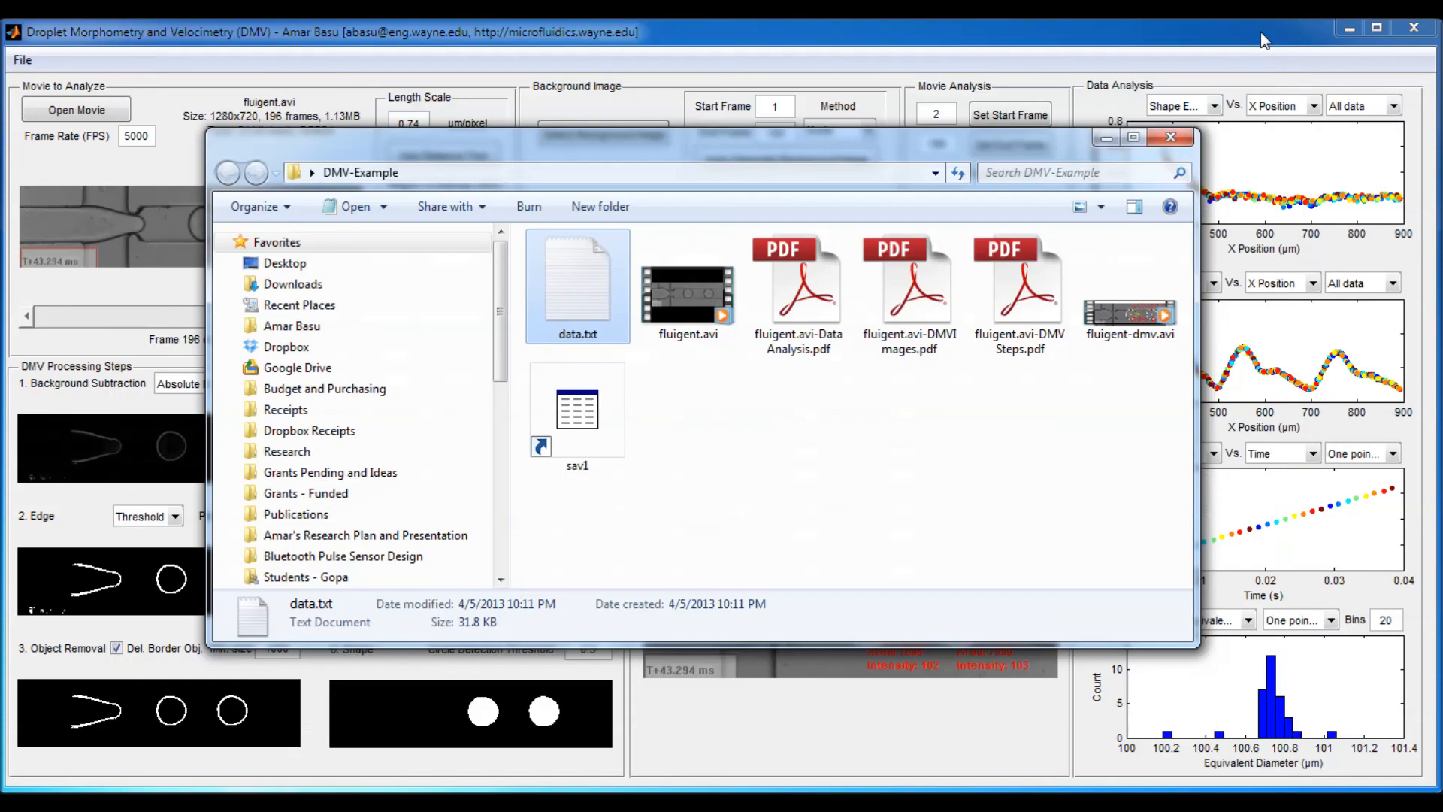
pyautogui.click(1170, 137)
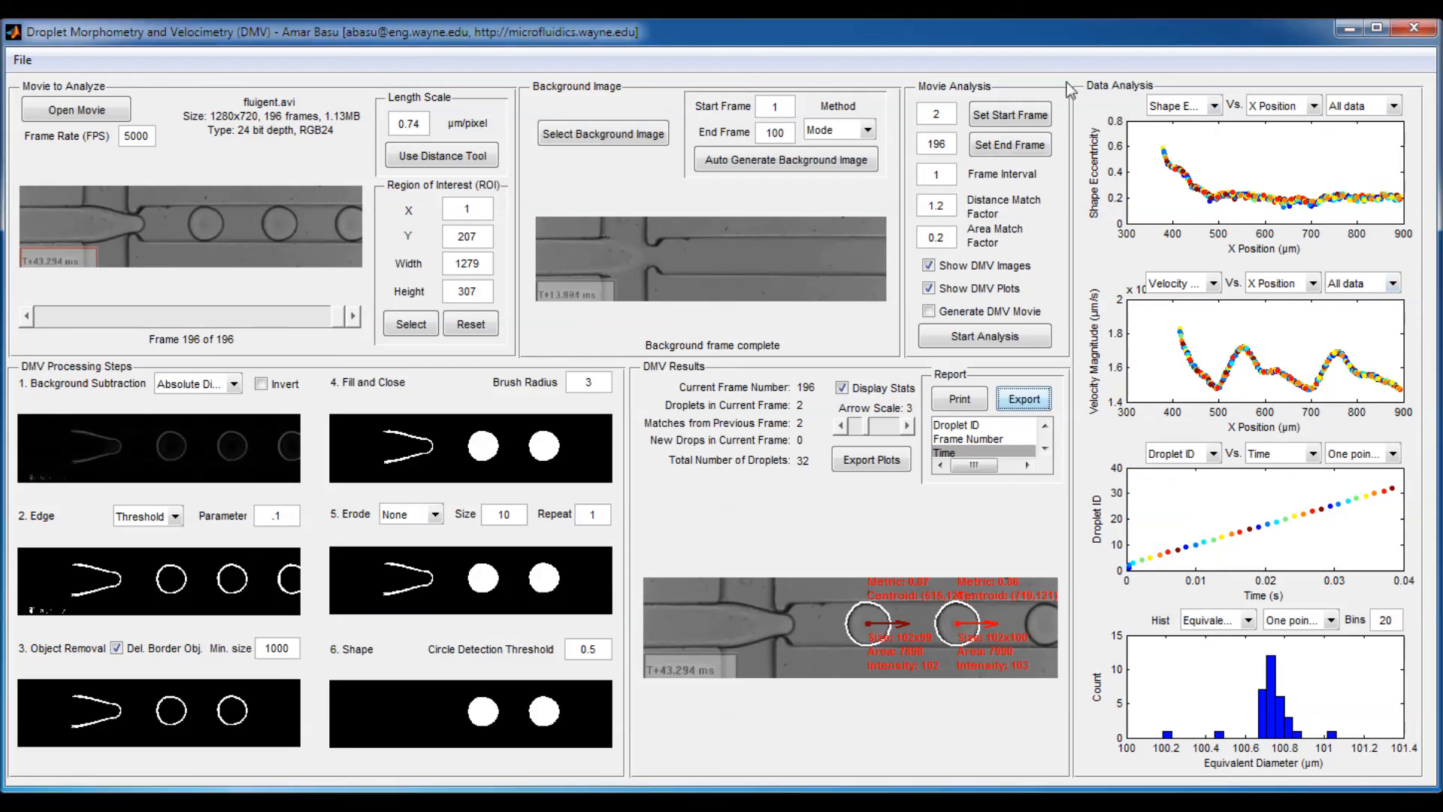